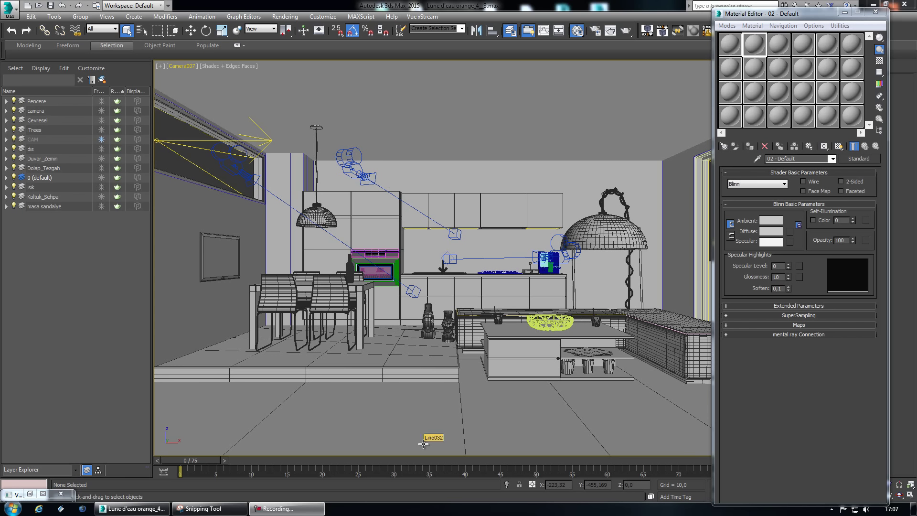
In Render Setup, lower V-Ray Max subdivs to 8 for quick test renders.
left_click(593, 30)
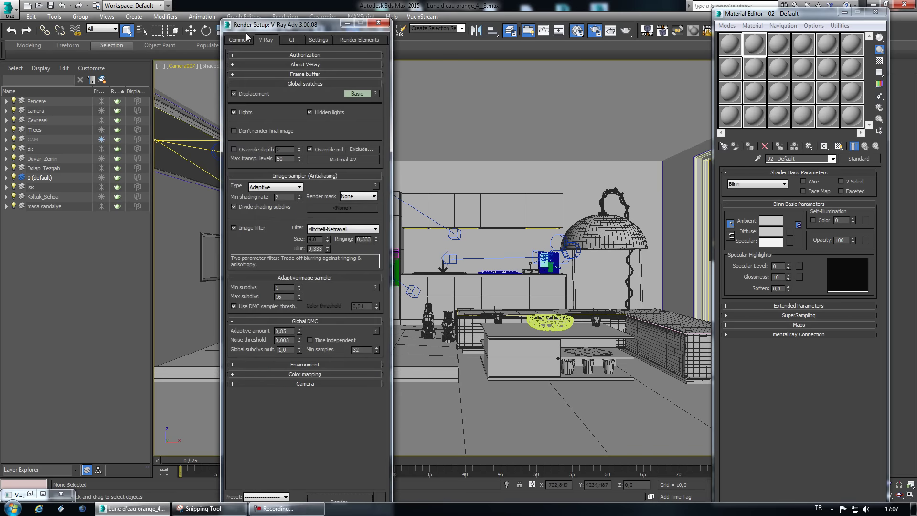
left_click(247, 38)
double_click(282, 174)
type("15")
left_click(266, 40)
key("BackSpace")
key("BackSpace")
type("8")
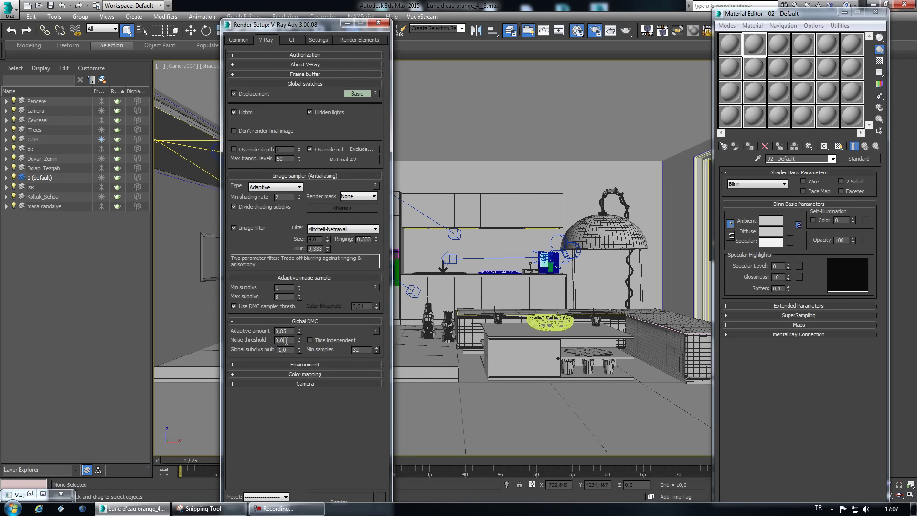
Set the irradiance map preset to Low on the GI tab and close Render Setup.
left_click(292, 40)
left_click(303, 114)
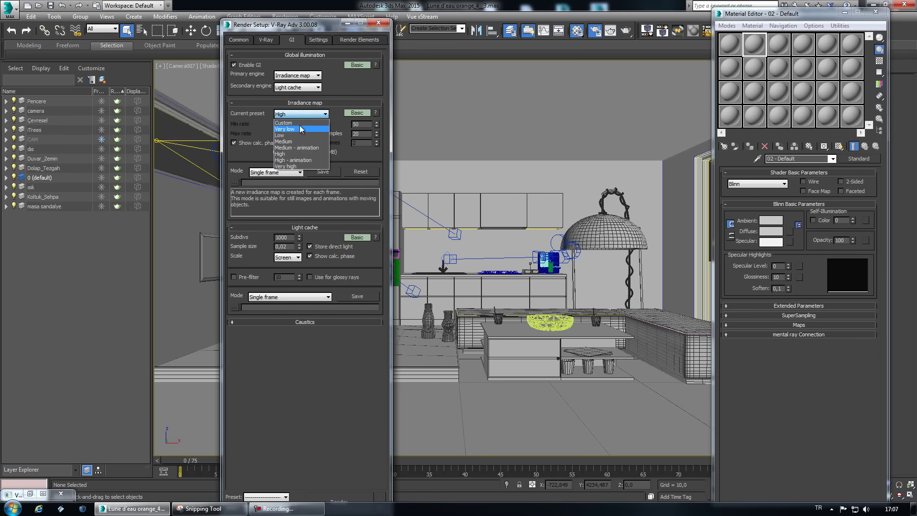
left_click(300, 135)
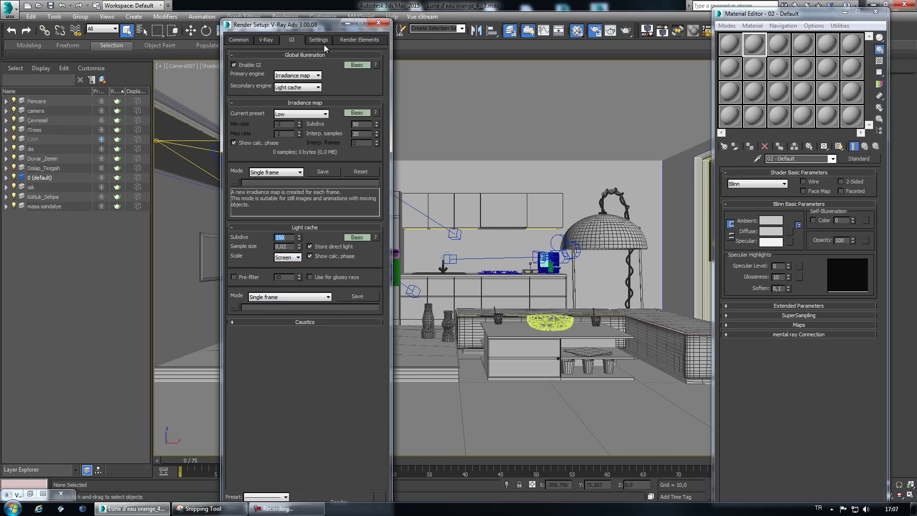
left_click(326, 42)
left_click(360, 75)
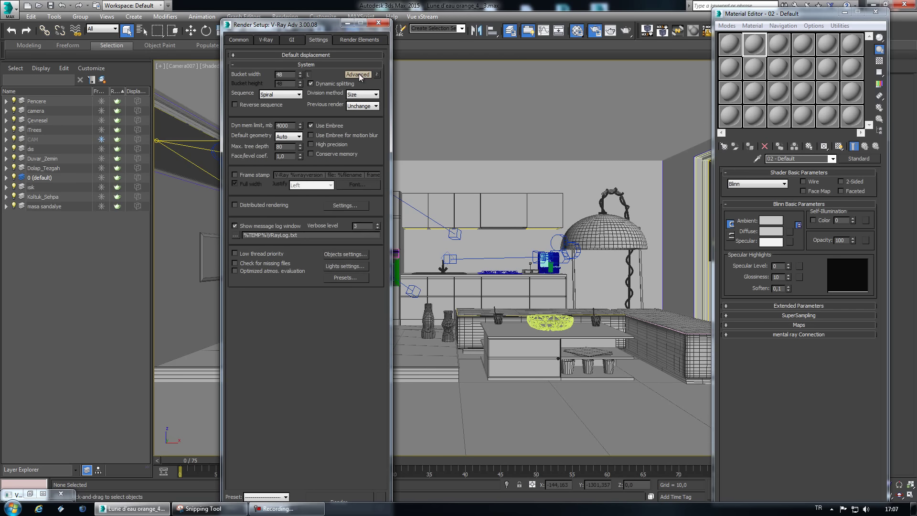
left_click(265, 40)
left_click(378, 23)
left_click(8, 7)
Save the scene as a new file with 'Vray3' added to its name.
left_click(34, 115)
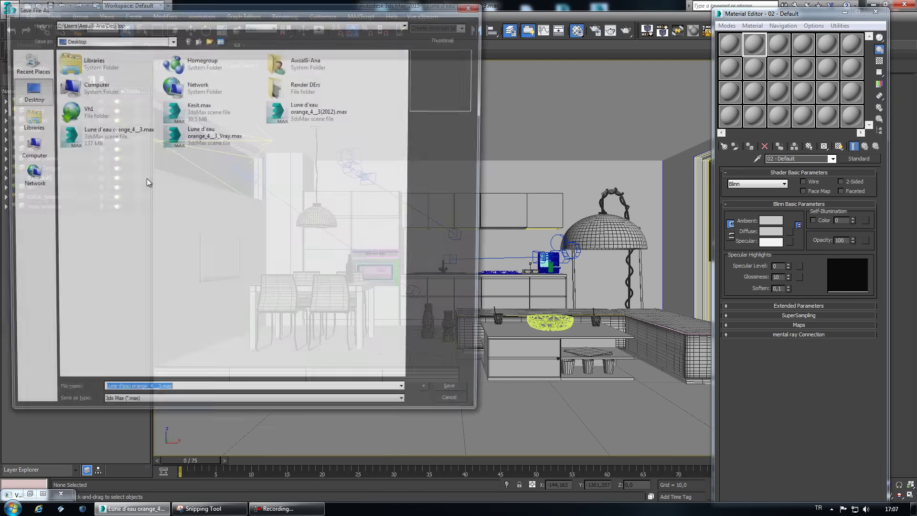
left_click(154, 396)
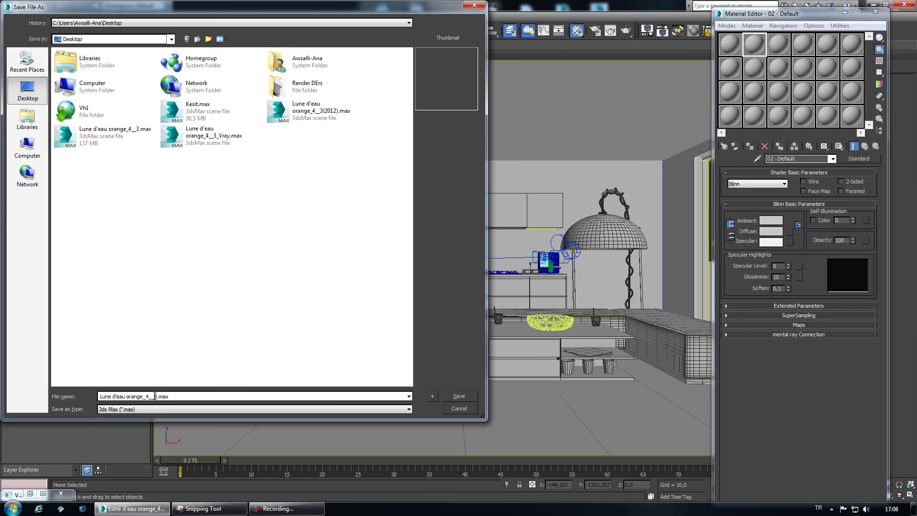
type("Vray3.")
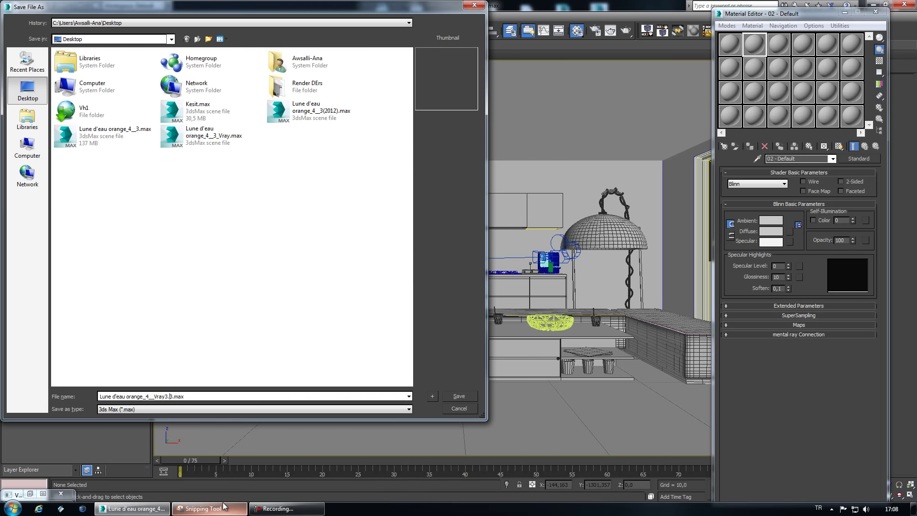
key("Return")
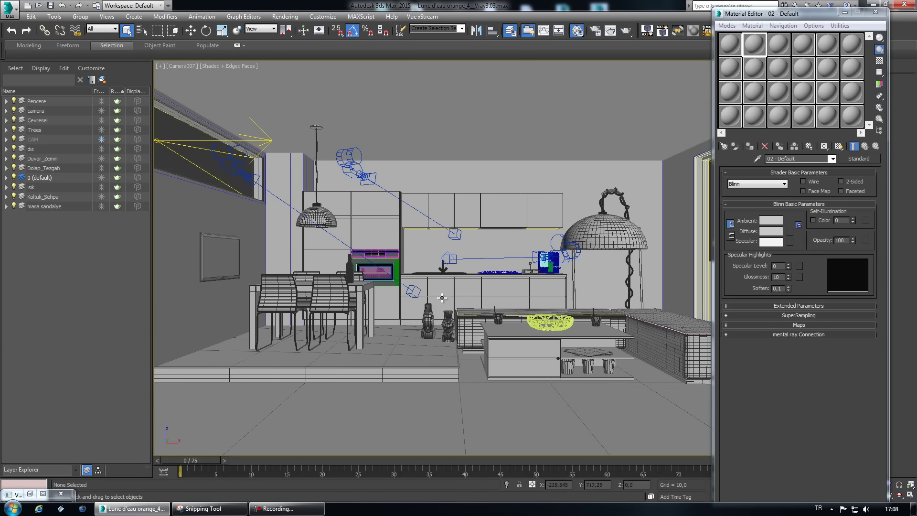
Unhide all objects and unfreeze the CAM layer.
right_click(301, 234)
left_click(318, 192)
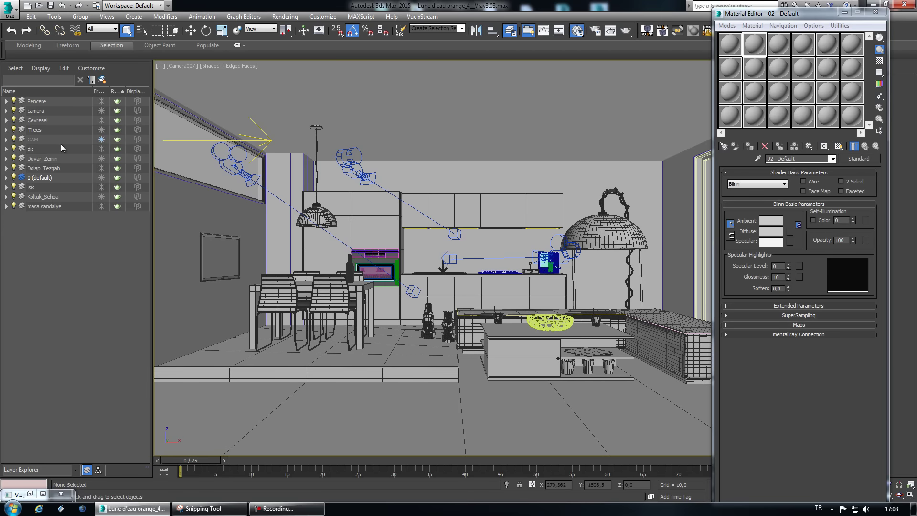
left_click(6, 101)
left_click(6, 130)
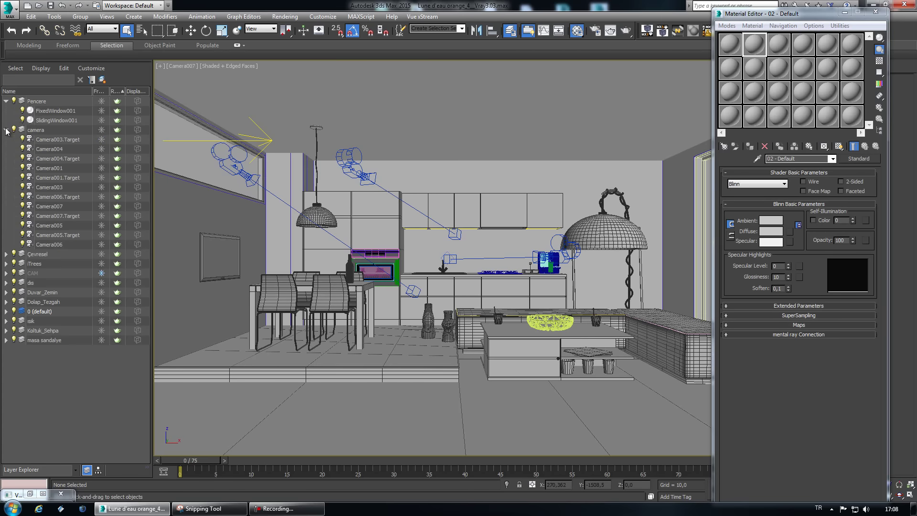
left_click(6, 130)
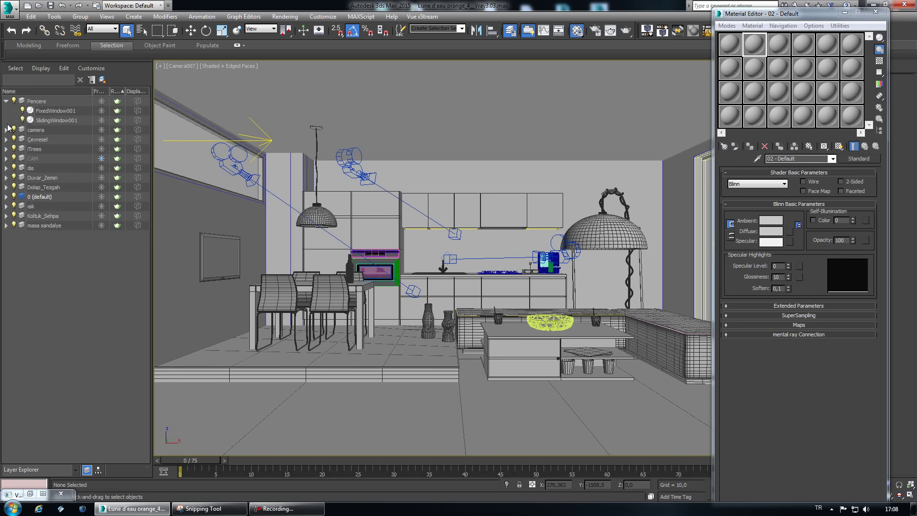
left_click(7, 101)
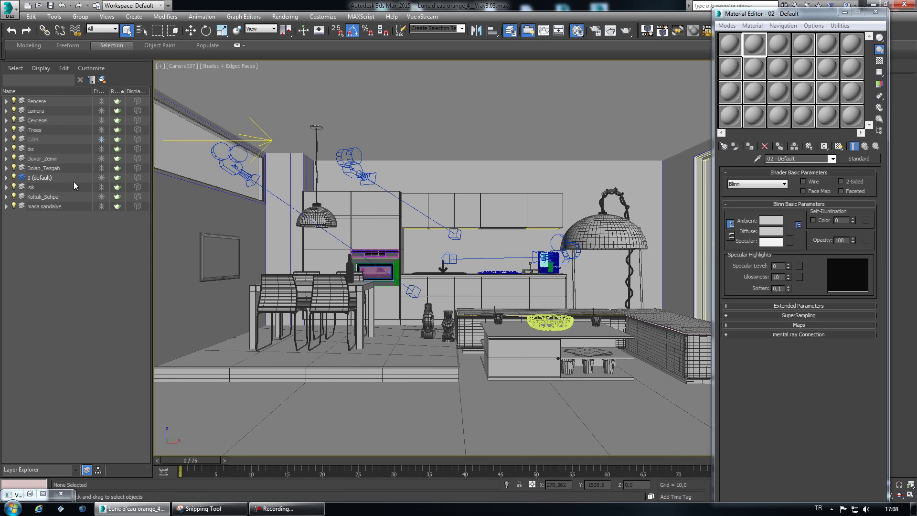
left_click(101, 141)
Hide every other layer, including dis, Duvar_Zemin, Dolap_Tezgah, Pencere, camera and Cevresel.
left_click(14, 148)
left_click(14, 158)
left_click(14, 177)
left_click(14, 187)
left_click(14, 206)
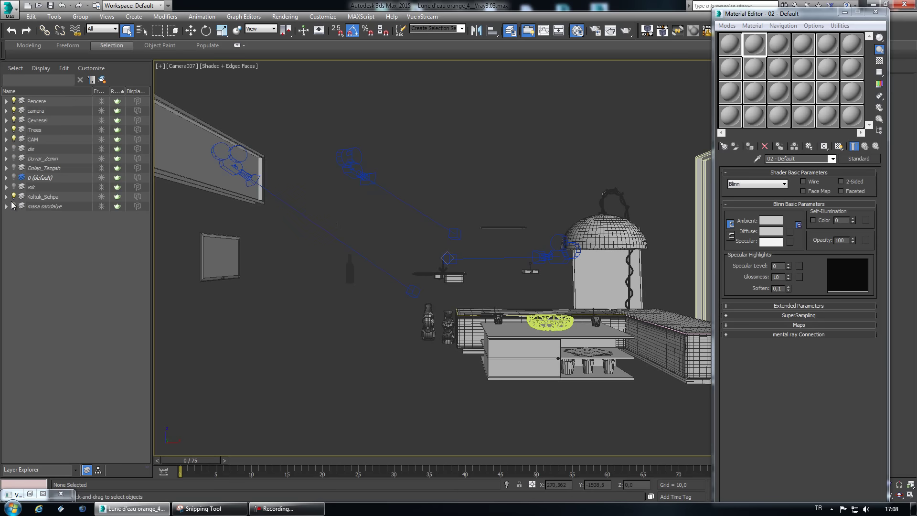
left_click(14, 130)
left_click(13, 120)
left_click(14, 101)
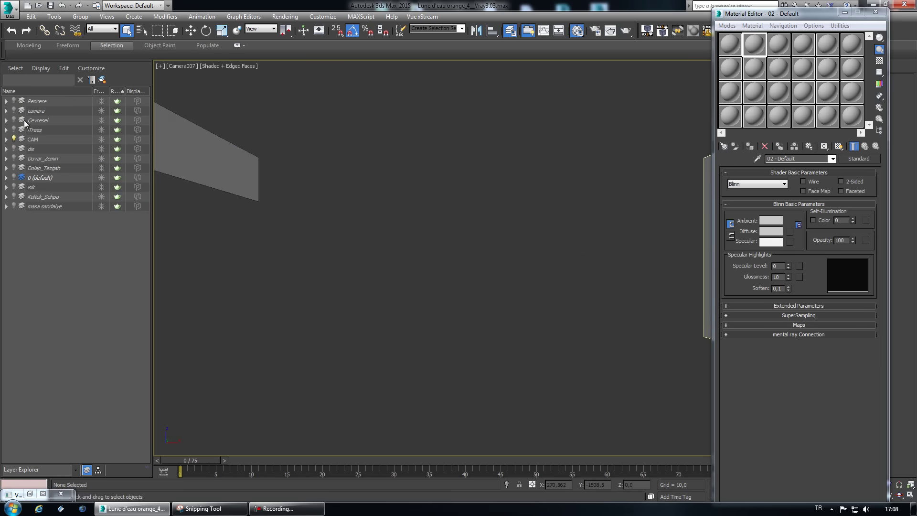
Name an empty slot 'Glass', make it a VRayMtl, and apply it to CAM.
left_click(730, 68)
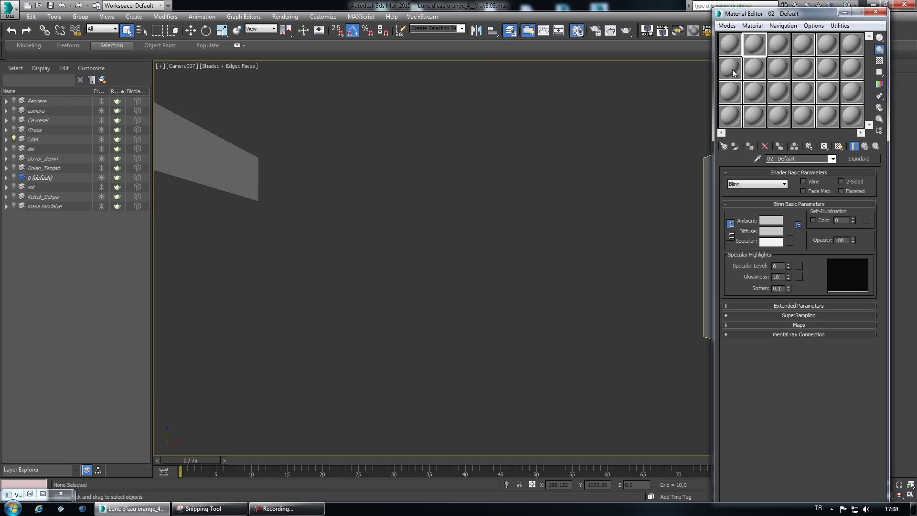
type("Glass")
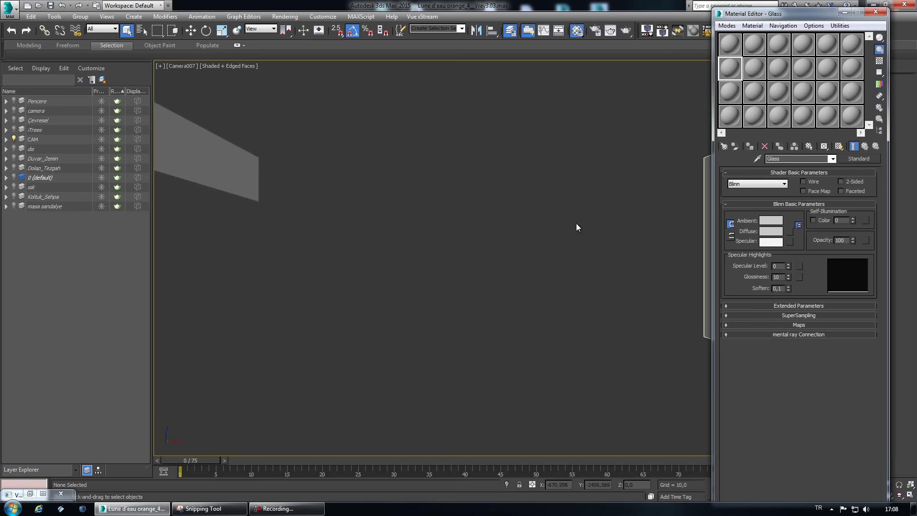
left_click(858, 158)
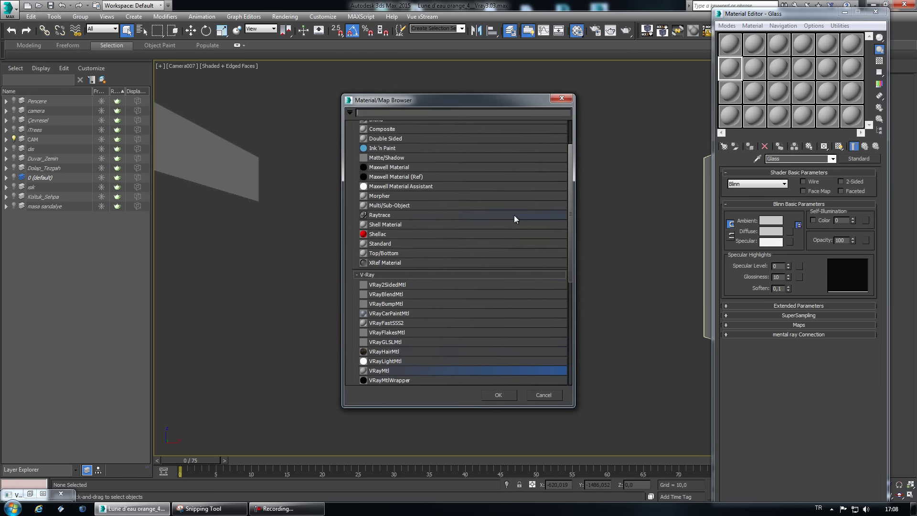
double_click(385, 372)
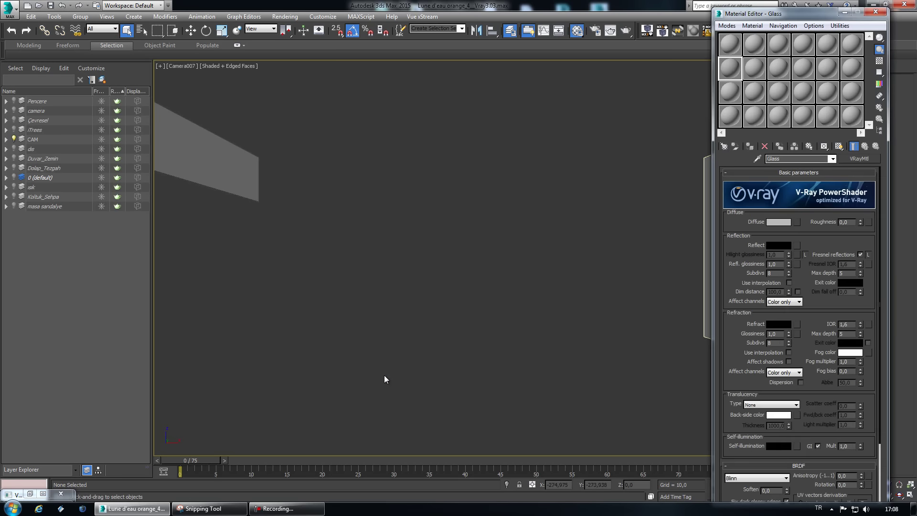
left_click_drag(790, 11, 790, 10)
mouse_move(858, 158)
left_mouse_down()
mouse_move(102, 140)
mouse_move(851, 157)
mouse_move(703, 172)
left_mouse_up()
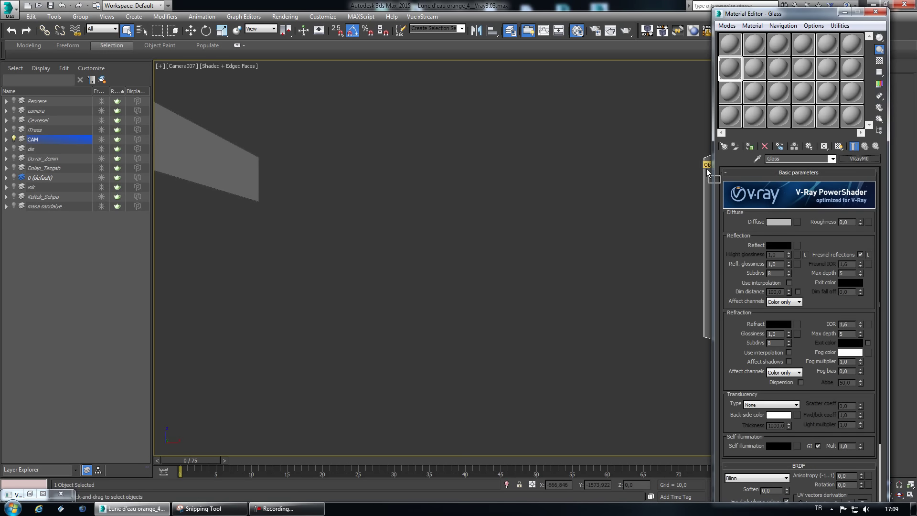
Check the Glass diffuse colour and move the Material Editor aside.
left_click(783, 221)
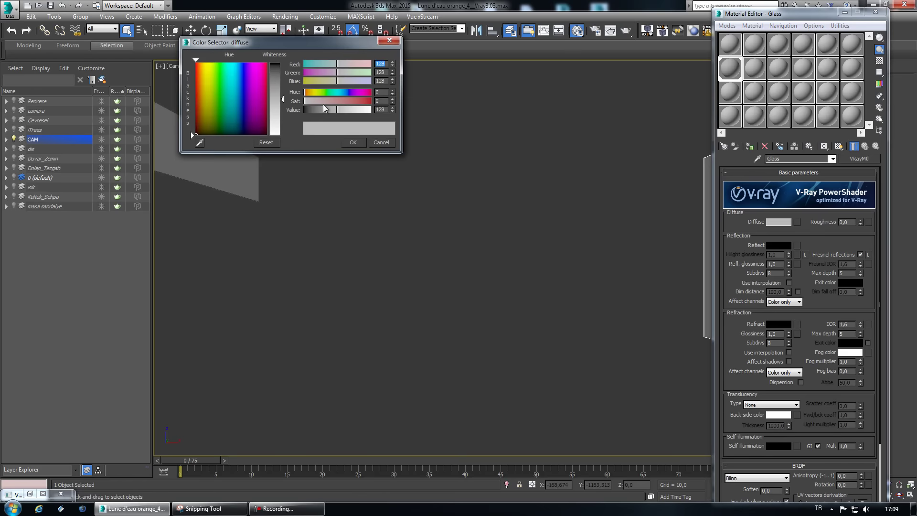
mouse_move(320, 108)
left_mouse_down()
mouse_move(308, 111)
mouse_move(345, 110)
left_mouse_up()
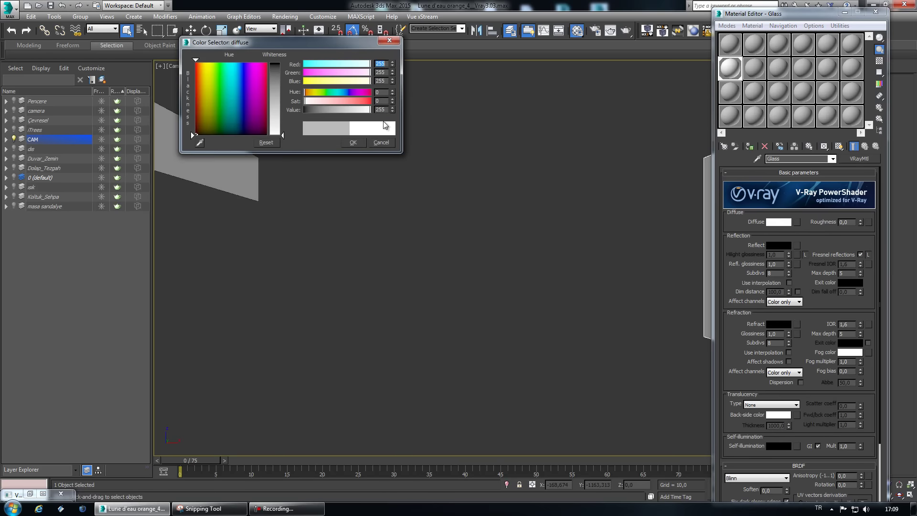
left_click(351, 140)
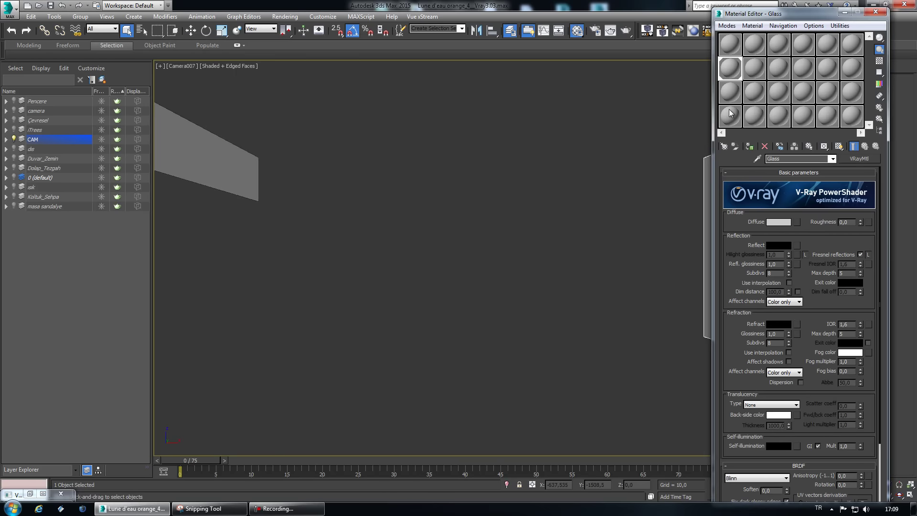
mouse_move(759, 17)
left_mouse_down()
mouse_move(277, 49)
mouse_move(205, 38)
left_mouse_up()
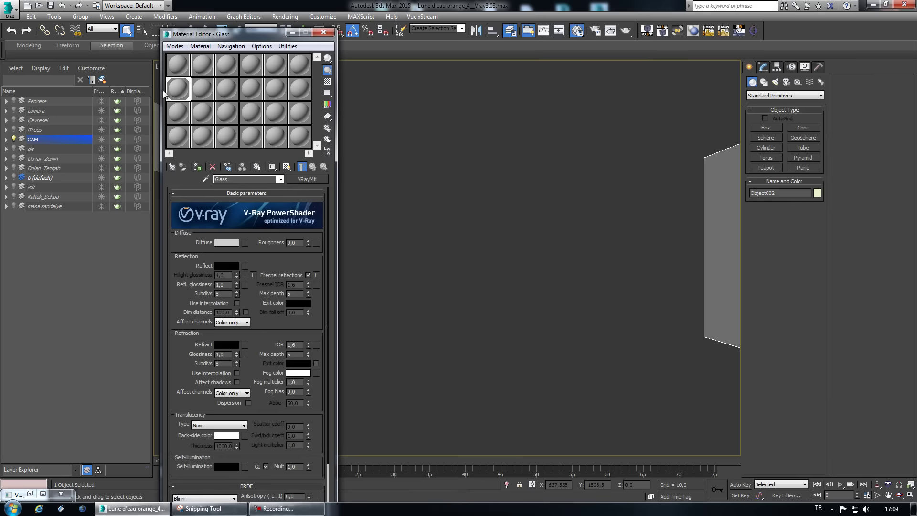
Preview Glass enlarged on a checker background, with white refraction and refraction IOR 1,5.
double_click(178, 90)
left_click_drag(392, 99, 611, 101)
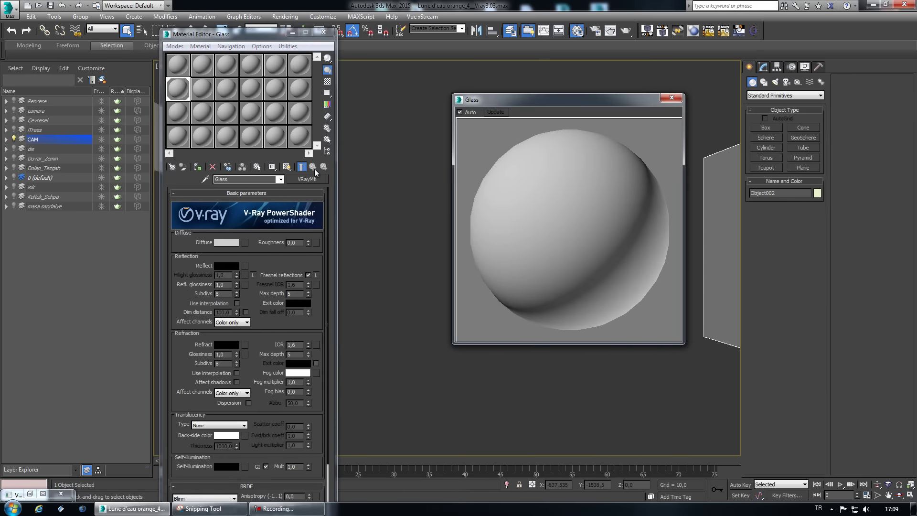
left_click(327, 82)
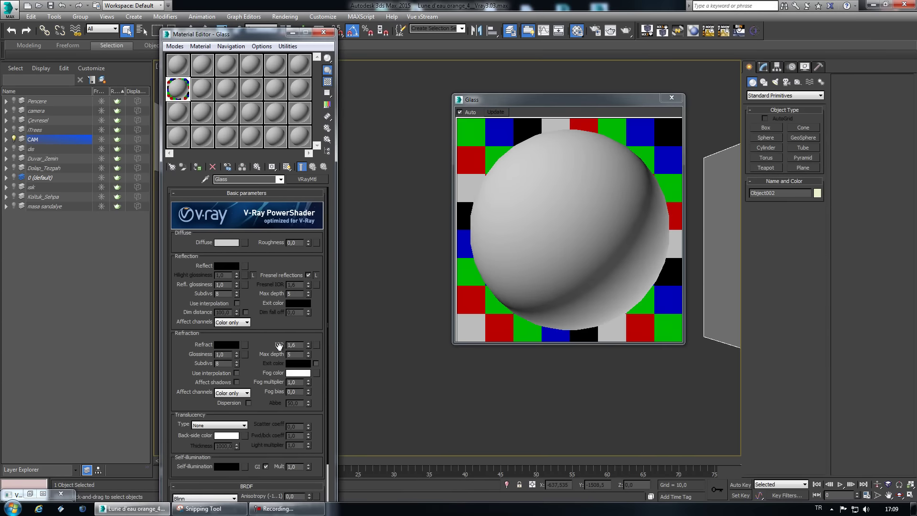
left_click(226, 345)
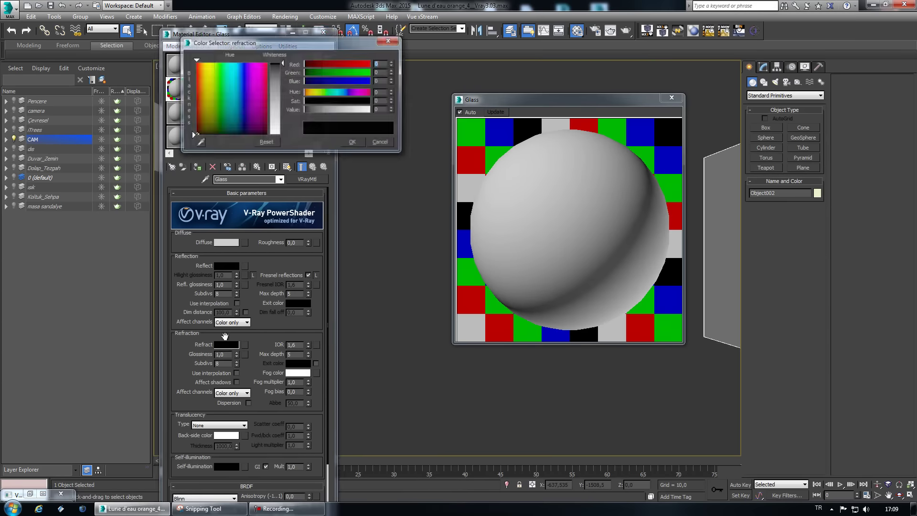
left_click_drag(362, 110, 372, 110)
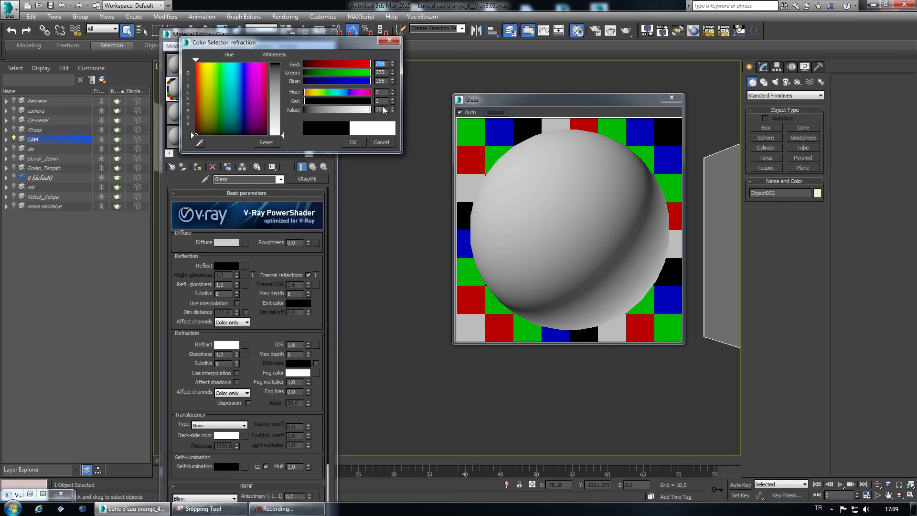
left_click(353, 142)
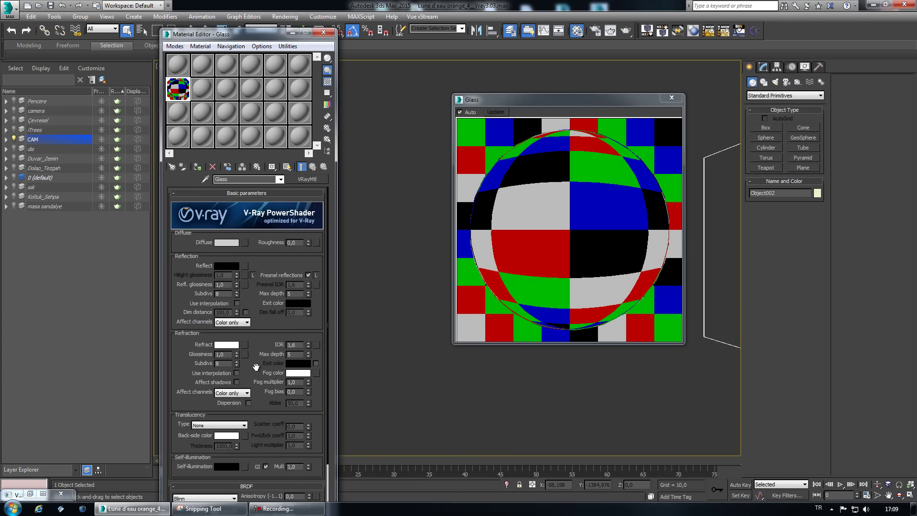
double_click(302, 345)
type("1,5")
key("Return")
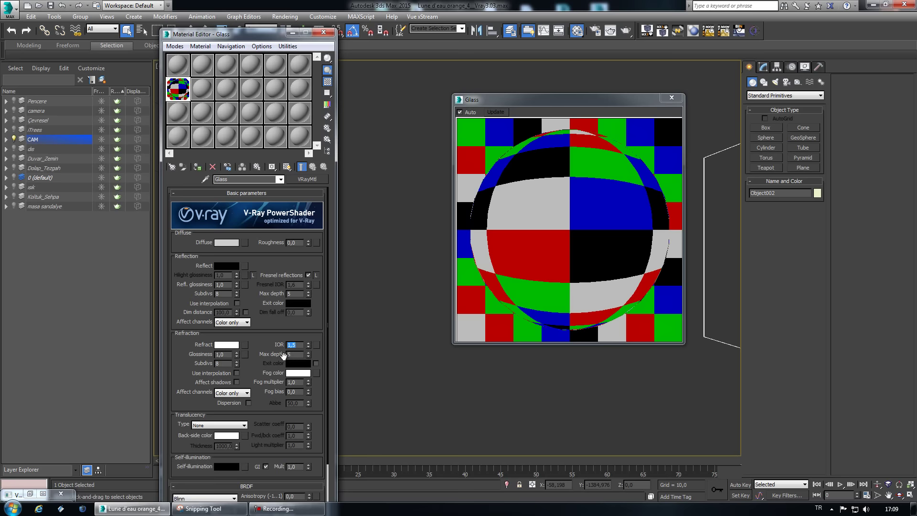
Make the Glass reflection colour white and unlock the Fresnel IOR.
left_click(219, 265)
left_click_drag(316, 110, 389, 110)
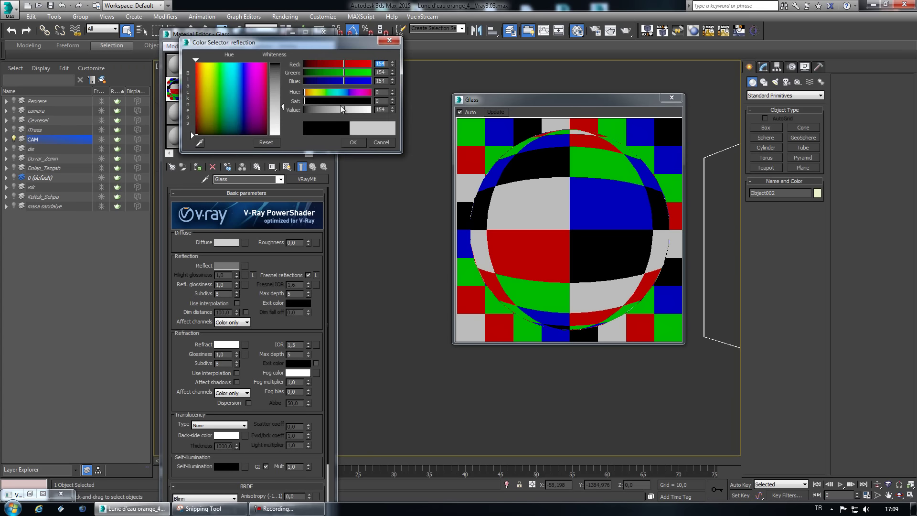
left_click(360, 144)
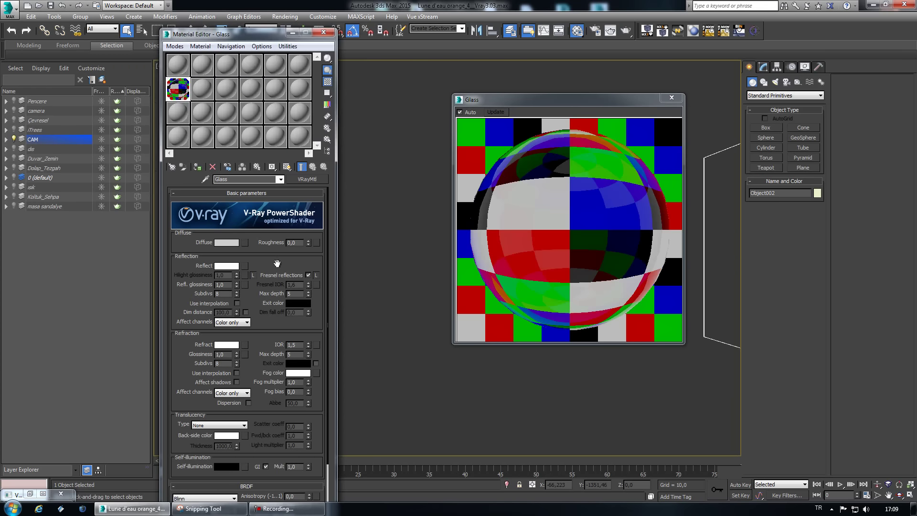
left_click_drag(284, 259, 286, 244)
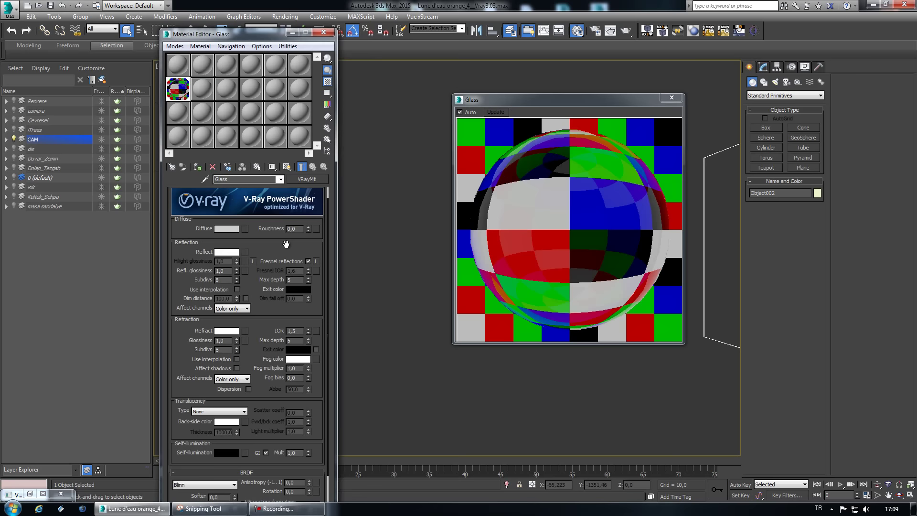
left_click(226, 252)
left_click(380, 144)
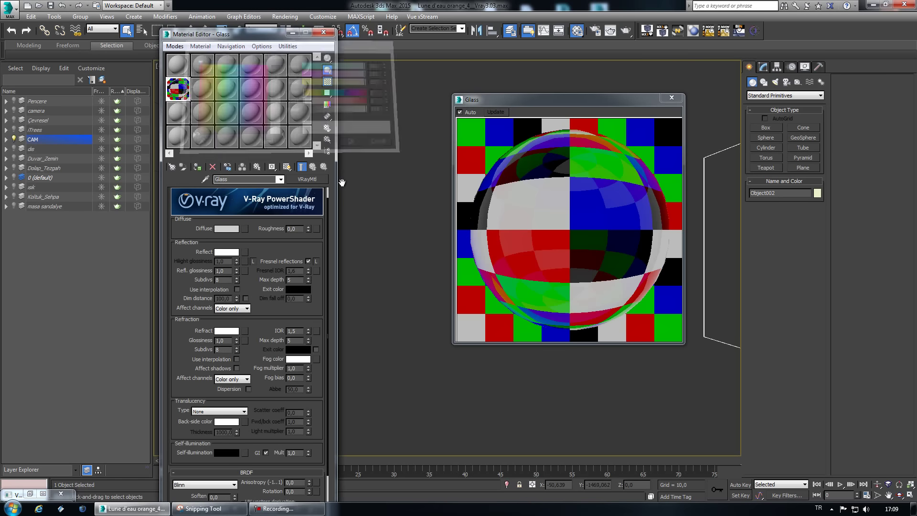
left_click(316, 262)
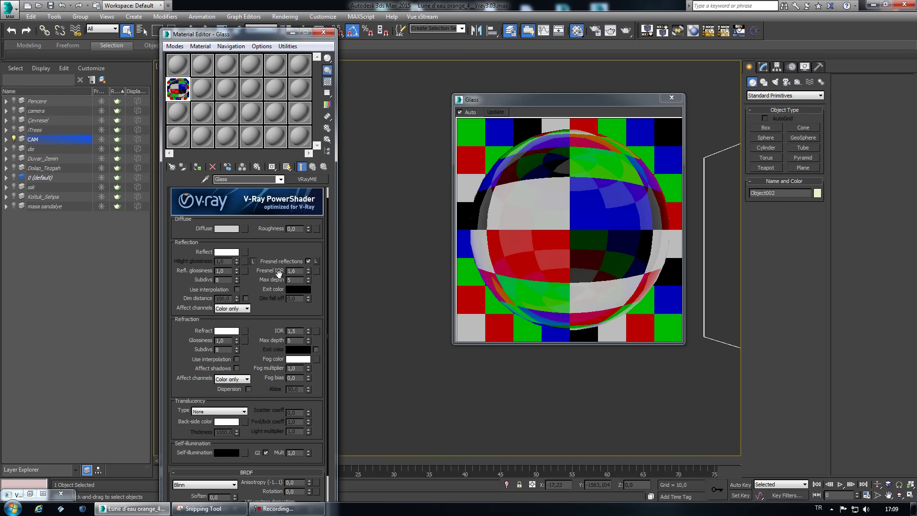
Test black reflection and refraction, restore white reflection, and toggle Fresnel off and on.
left_click(233, 255)
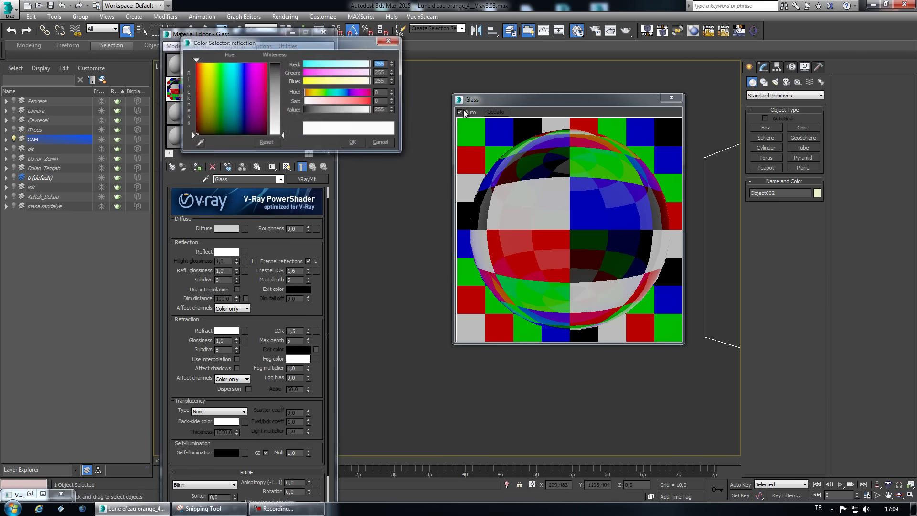
left_click_drag(333, 110, 274, 109)
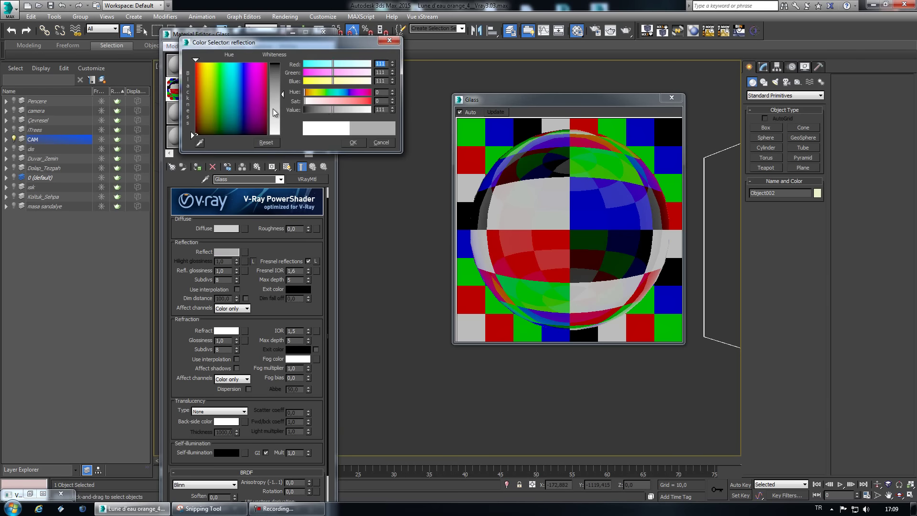
left_click(353, 143)
left_click(226, 331)
mouse_move(334, 109)
left_mouse_down()
mouse_move(306, 109)
mouse_move(370, 110)
left_mouse_up()
left_click(352, 142)
left_click(231, 254)
left_click(346, 142)
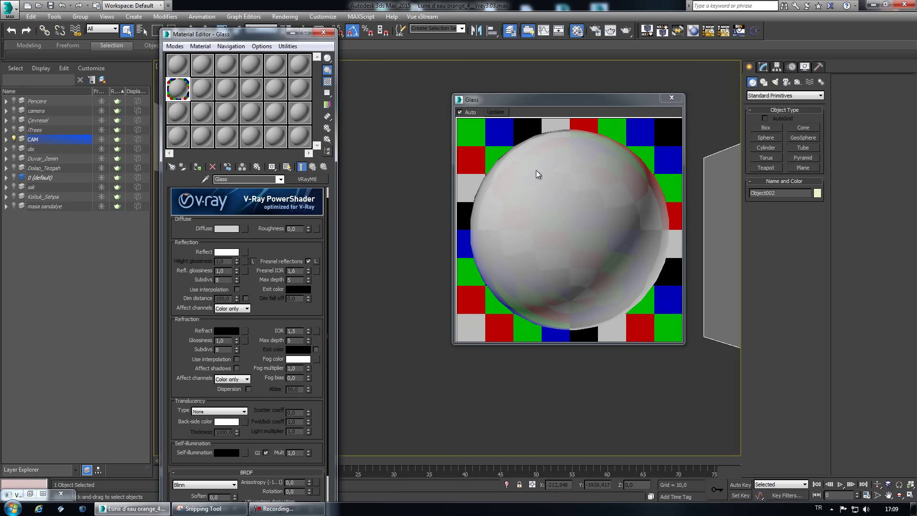
left_click(308, 262)
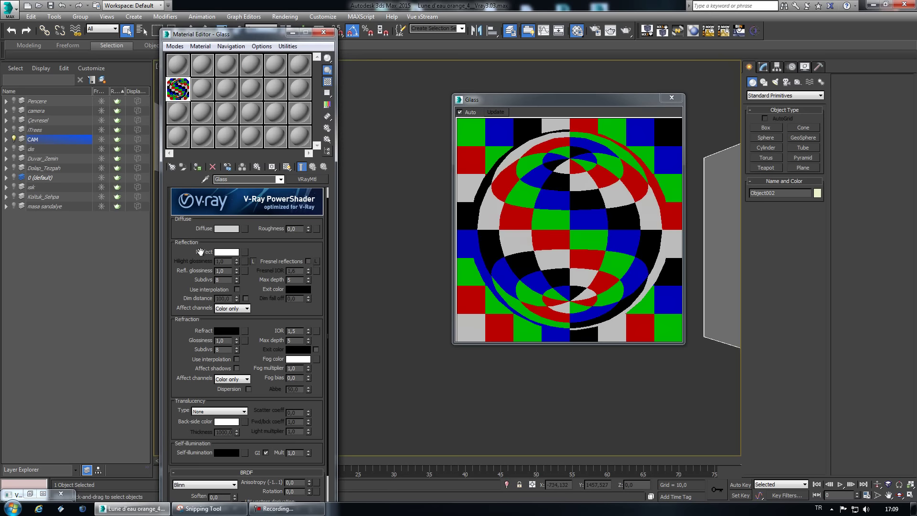
left_click(308, 261)
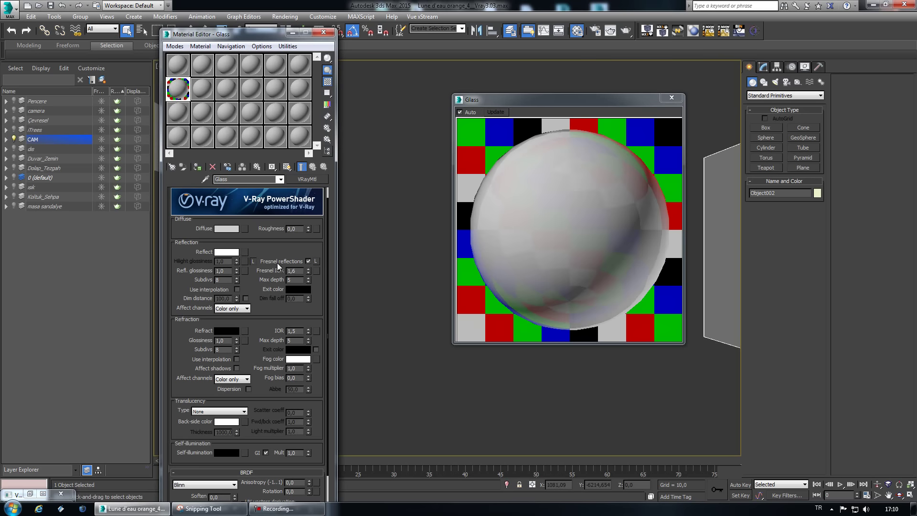
Try Fresnel IOR values 25, 50, 100 and 1, settling on 1,5.
left_click_drag(261, 273, 262, 270)
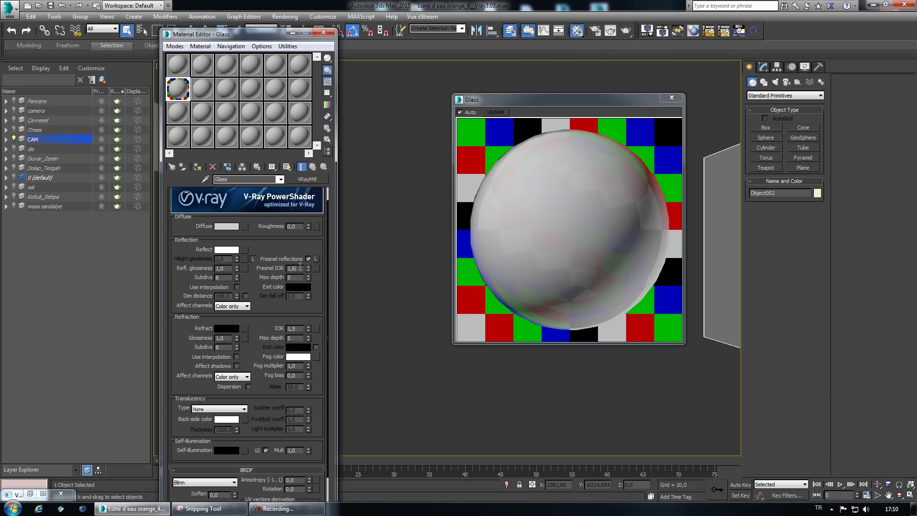
left_click(295, 268)
type("25")
key("Return")
type("50")
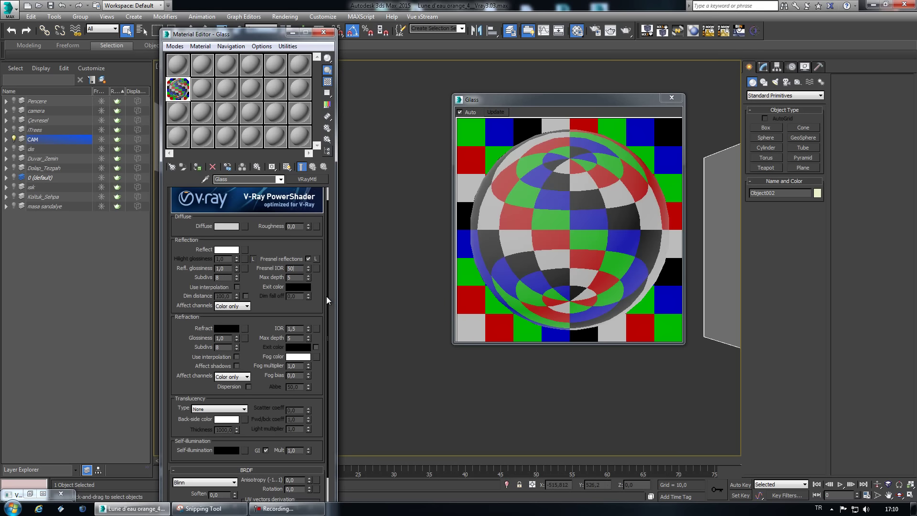
key("Return")
type("100")
key("Return")
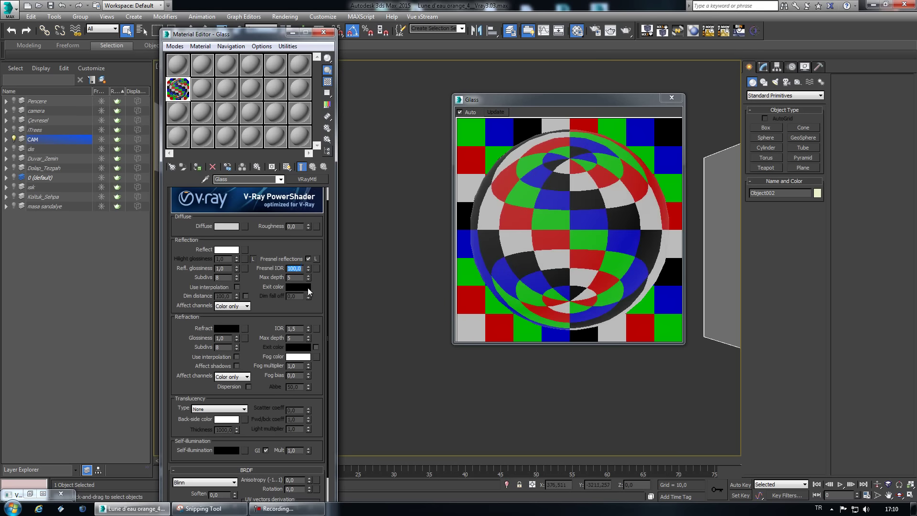
type("1")
key("Return")
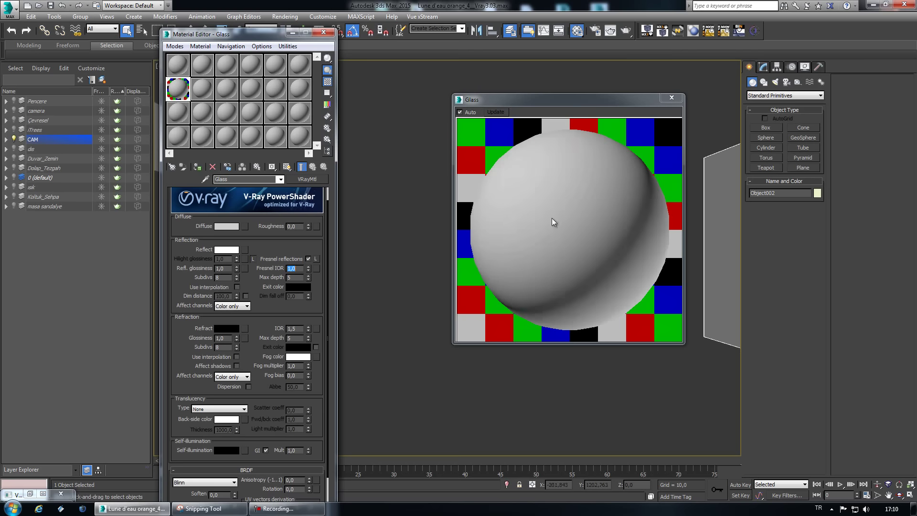
key("Return")
type("1,5")
key("Return")
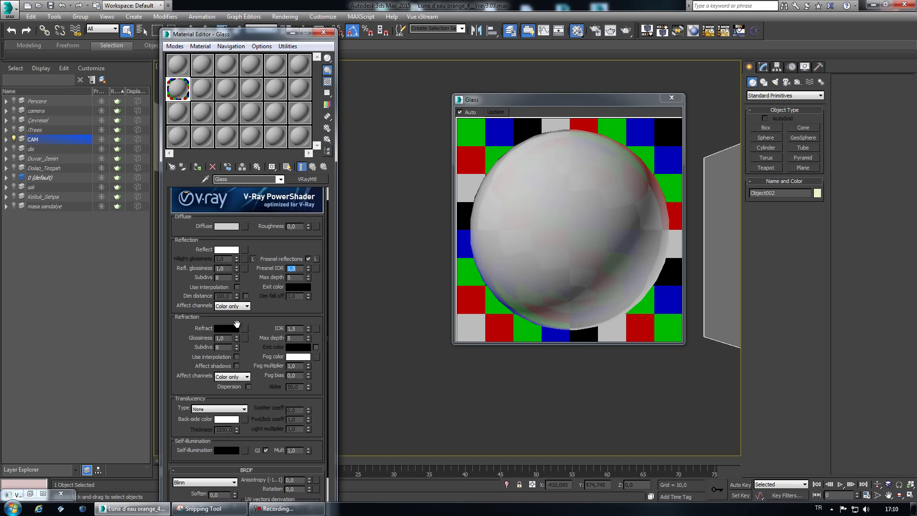
Set the refraction colour back to white and bring up the V-Ray render settings.
left_click(227, 329)
left_click_drag(352, 110, 411, 115)
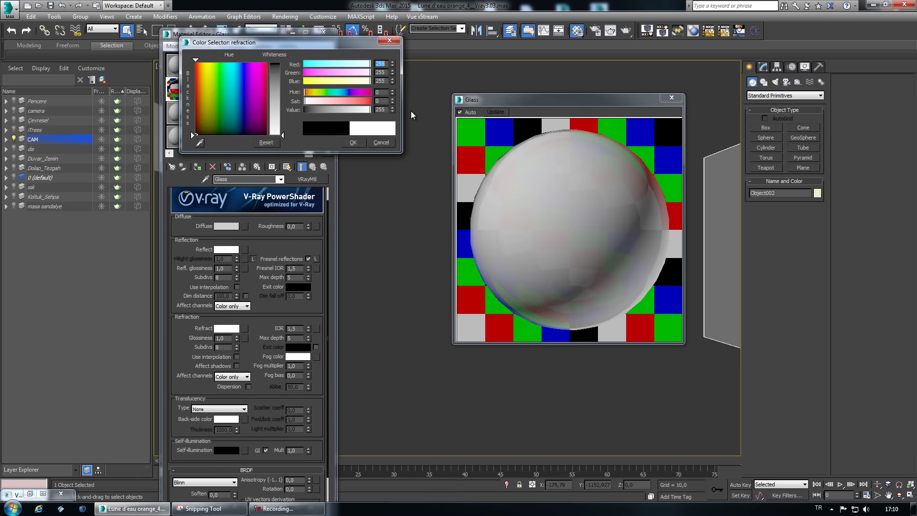
left_click(352, 142)
left_click_drag(248, 36, 279, 21)
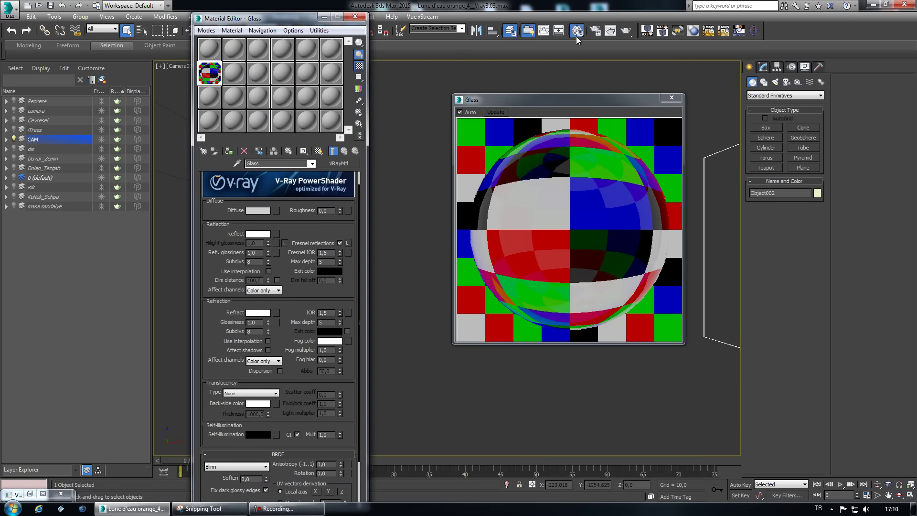
left_click(594, 31)
left_click_drag(313, 29, 142, 43)
left_click(103, 53)
Uncheck Override mtl, enable Render Hidden Geometry, and start rendering the kitchen camera view.
left_click(160, 163)
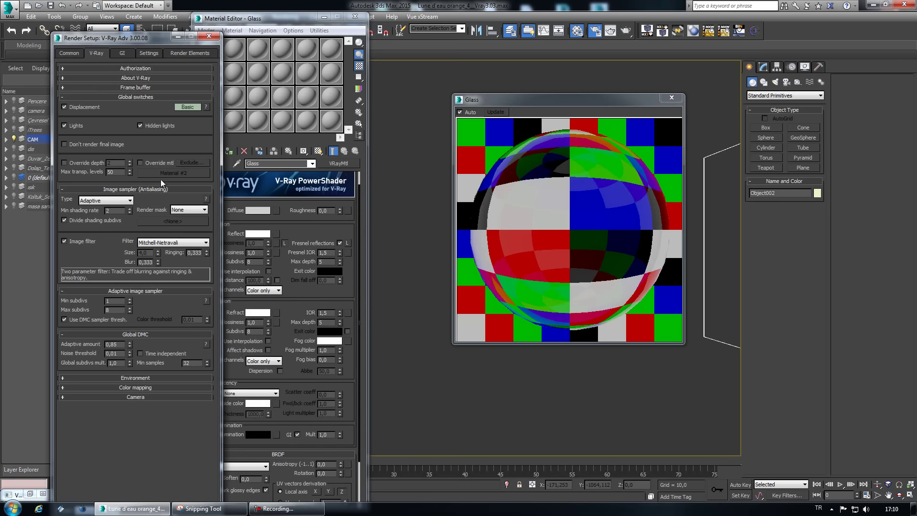
left_click(79, 52)
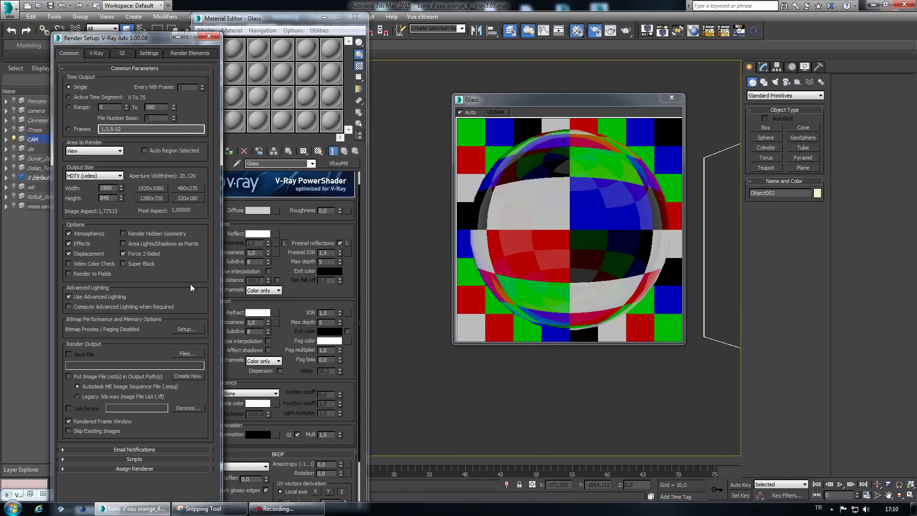
left_click(96, 53)
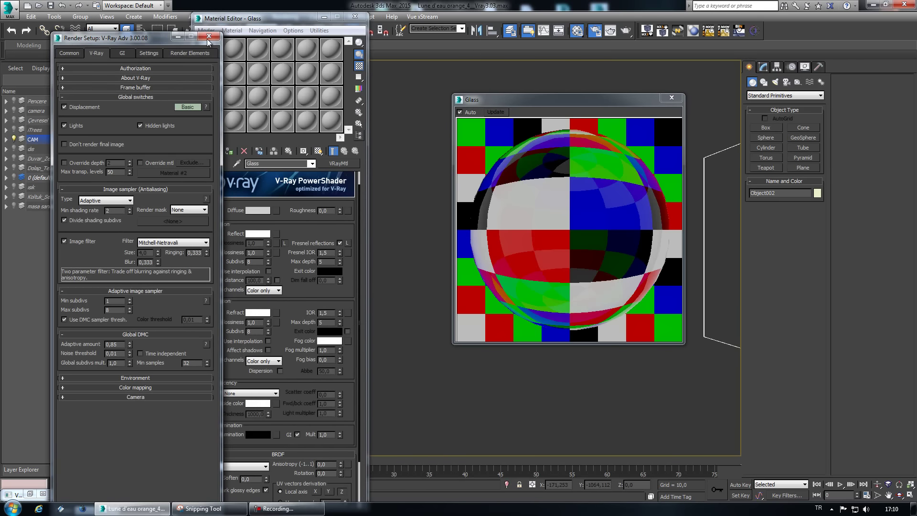
left_click(76, 55)
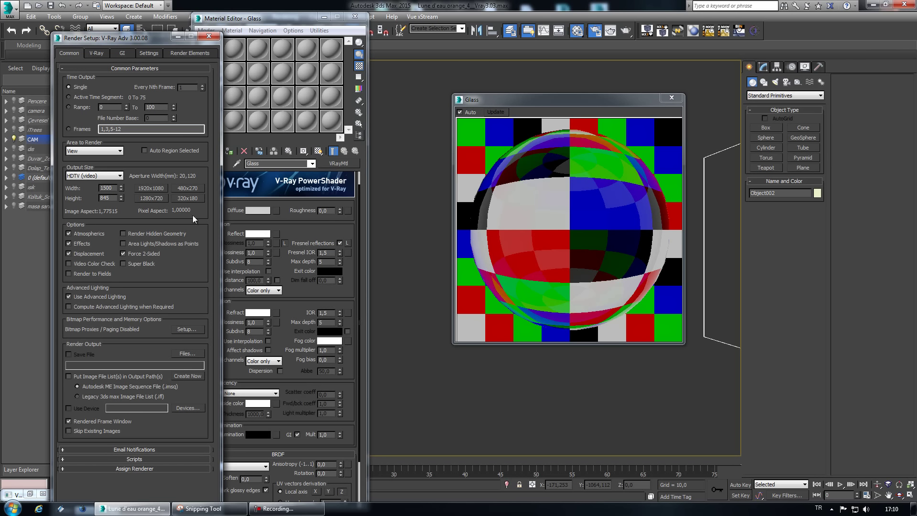
left_click(176, 233)
left_click(626, 31)
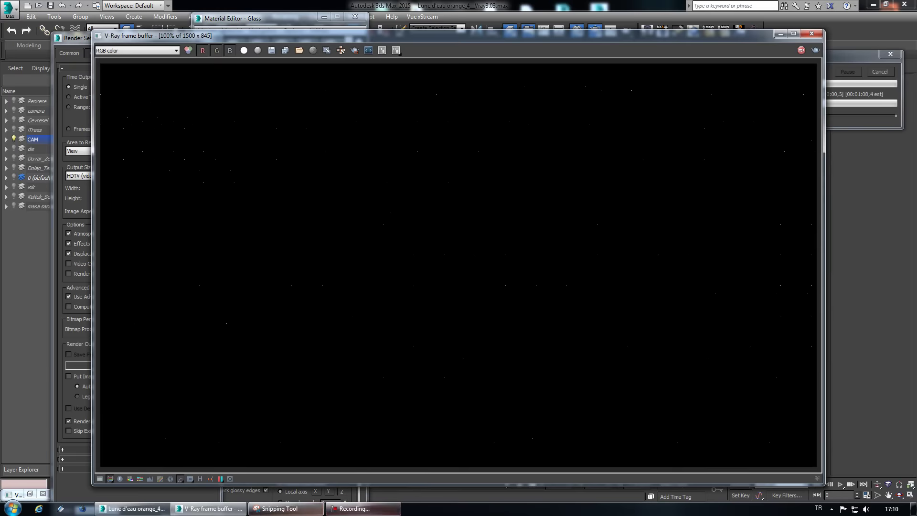
Review the VRay Exposure Control settings, then render the kitchen camera view again.
left_click(287, 508)
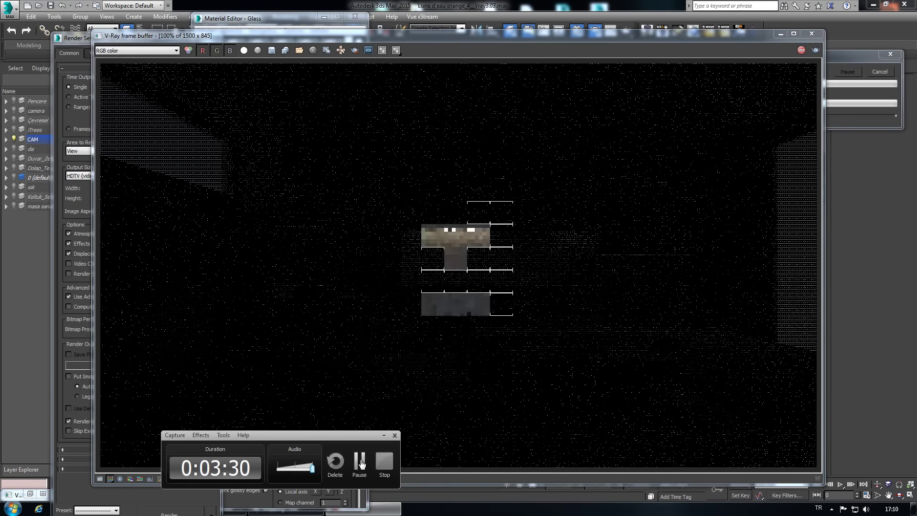
left_click(383, 435)
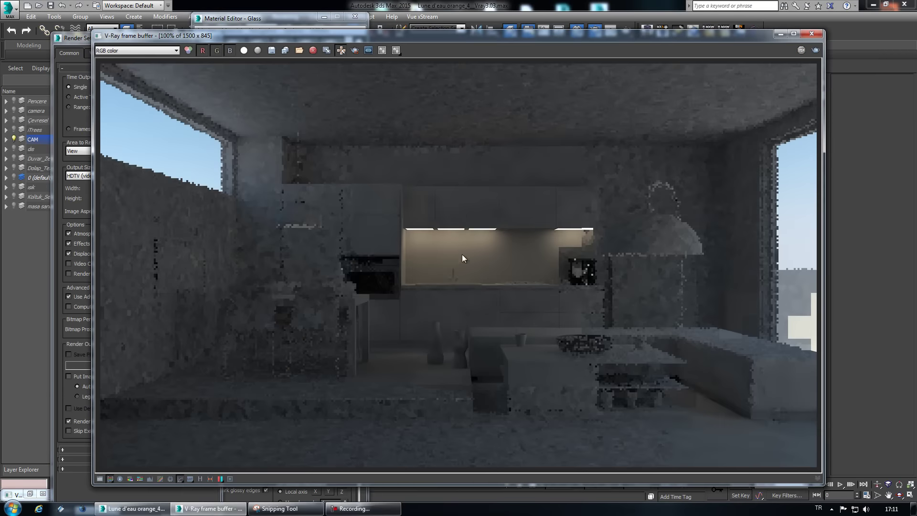
left_click(302, 17)
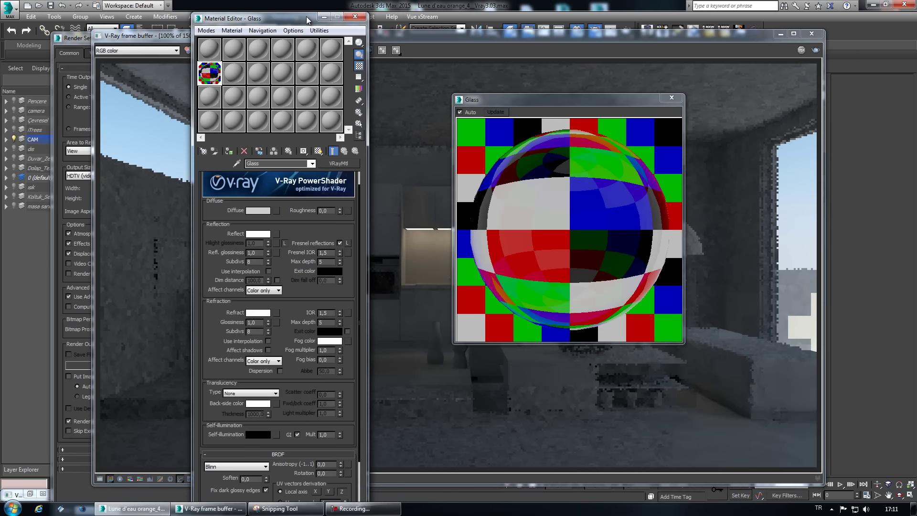
left_click_drag(306, 16, 300, 43)
left_click(284, 17)
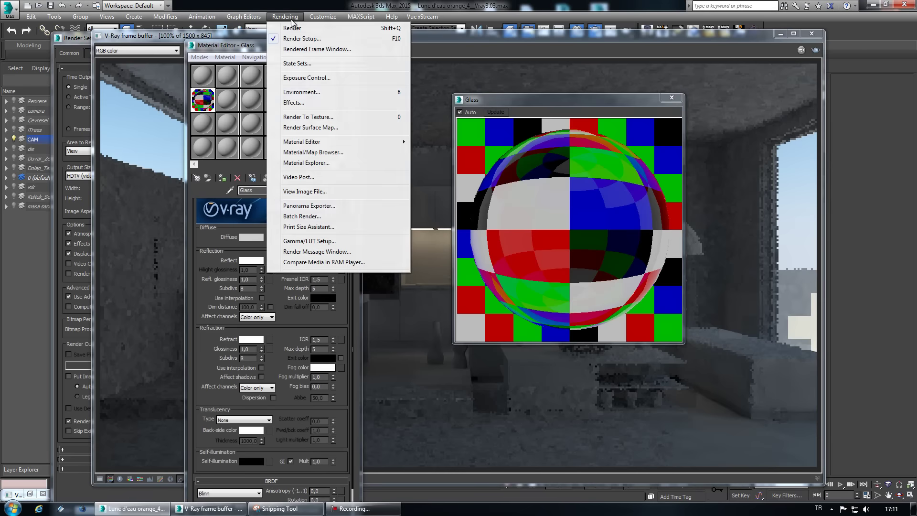
left_click(317, 79)
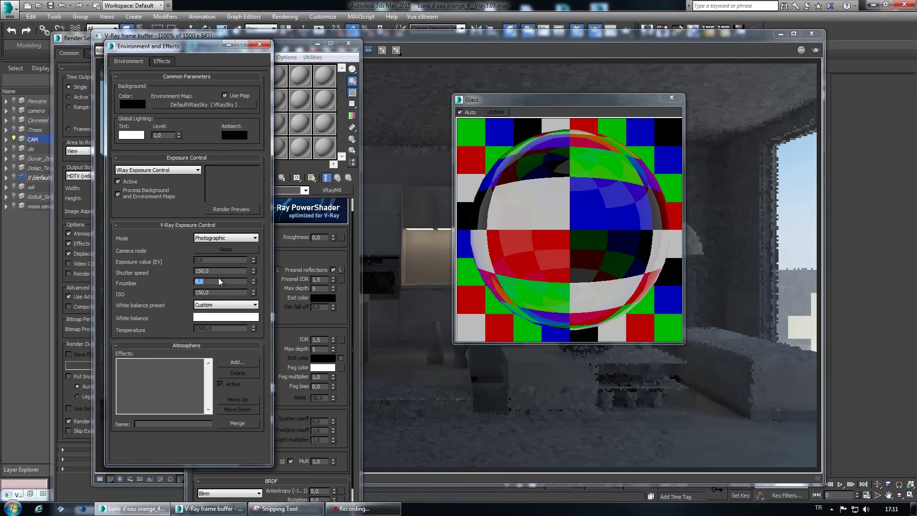
left_click(259, 44)
left_click_drag(271, 42, 160, 30)
left_click(816, 51)
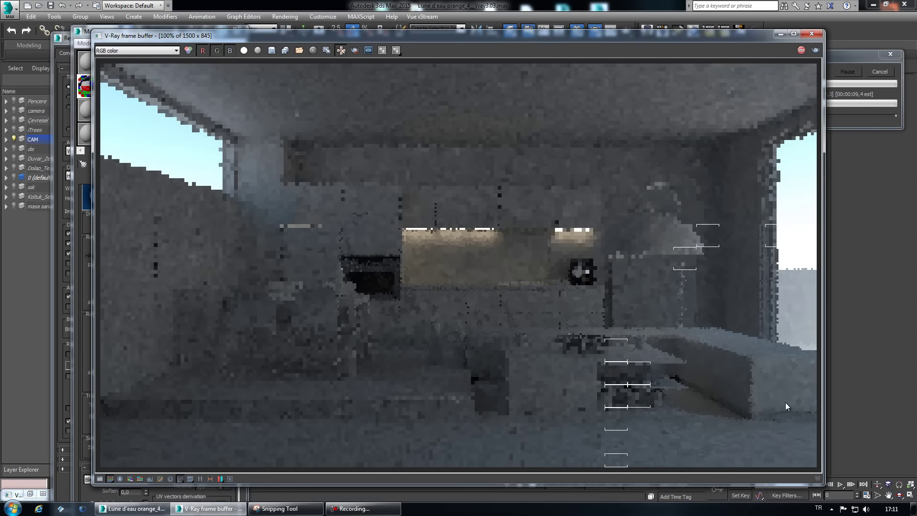
left_click(366, 508)
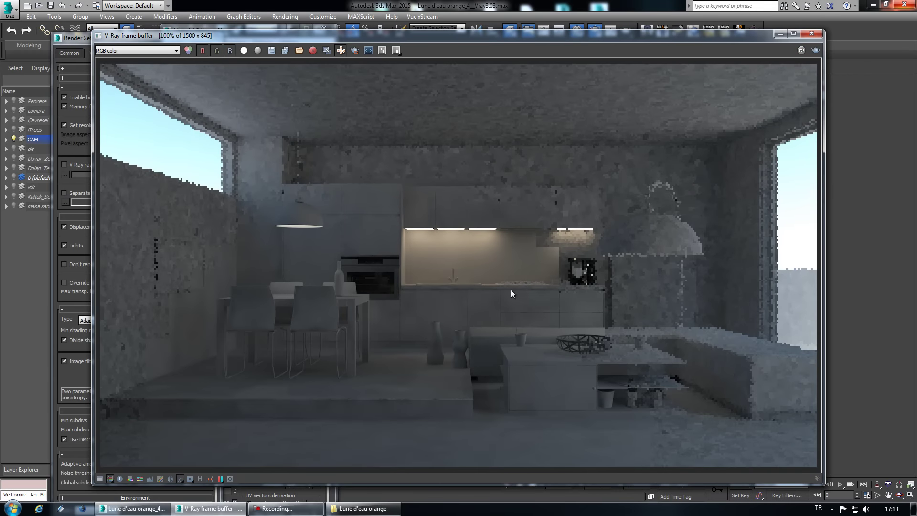
Set the Glass refraction to affect all channels and shadows.
left_click(812, 35)
left_click(241, 36)
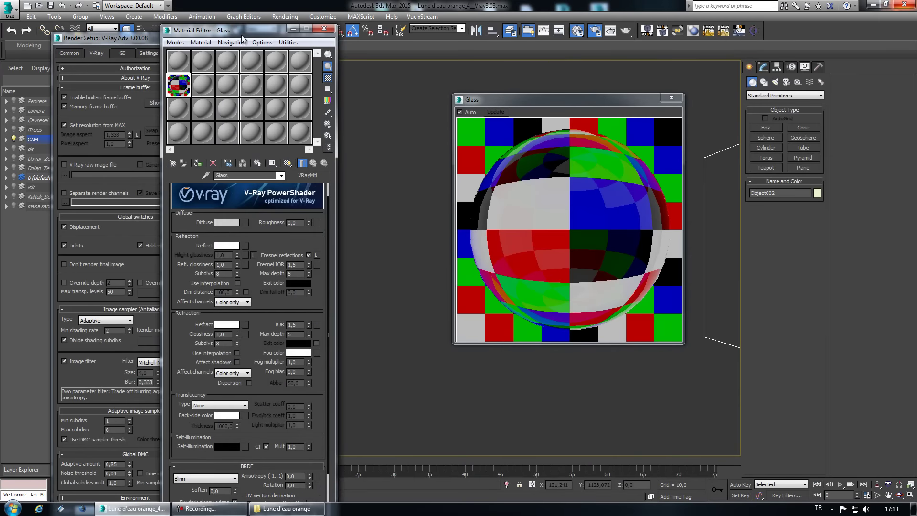
left_click(232, 373)
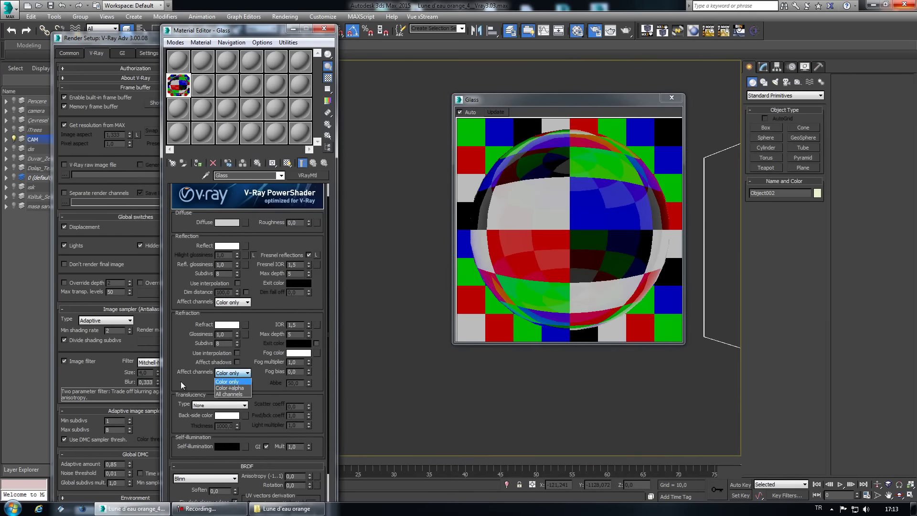
left_click(246, 395)
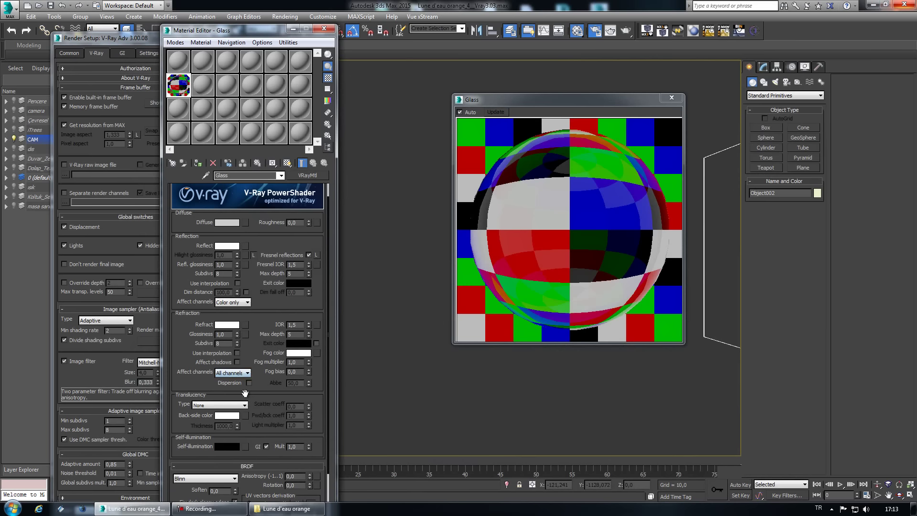
left_click(237, 362)
Start a test render, cancel it, and open the environment and exposure settings.
left_click(639, 29)
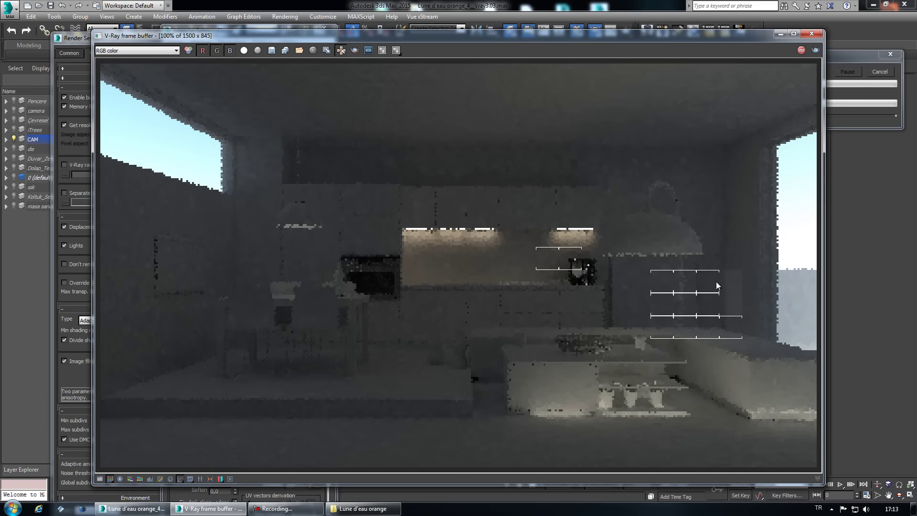
left_click(892, 74)
left_click(284, 16)
left_click(320, 93)
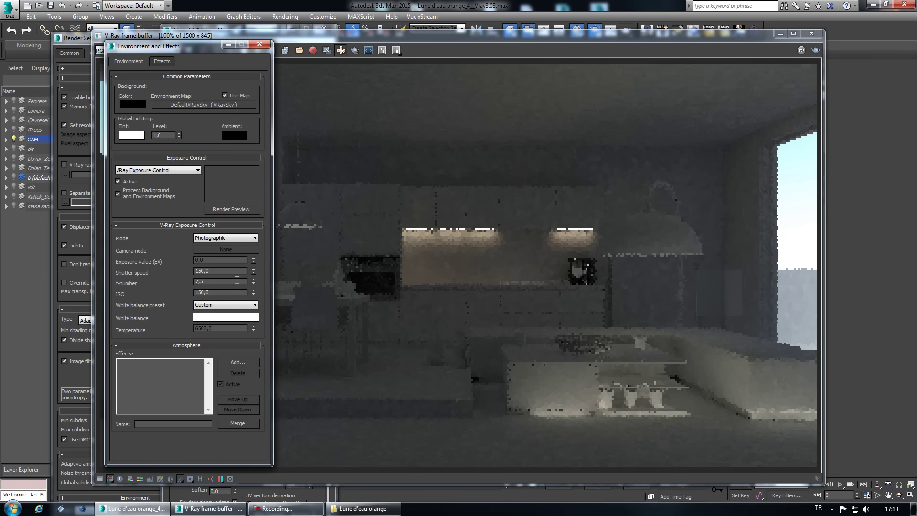
Set the exposure f-number to 7,0, run a partial test render, and close the frame buffer.
type("7")
key("Return")
left_click(260, 45)
left_click(815, 50)
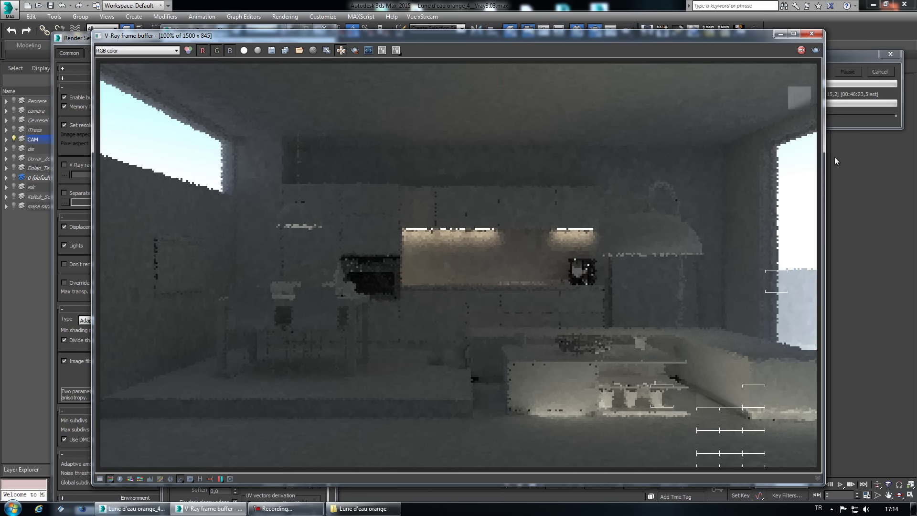
left_click(881, 71)
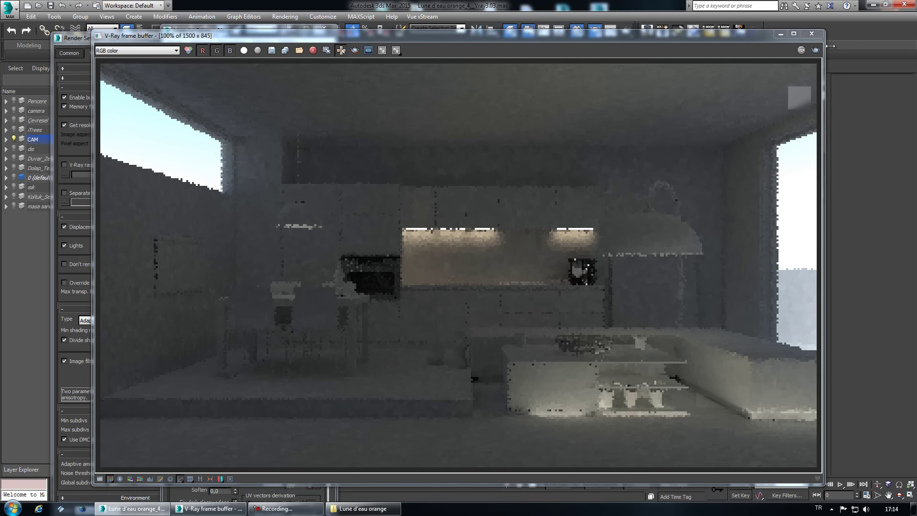
left_click(812, 33)
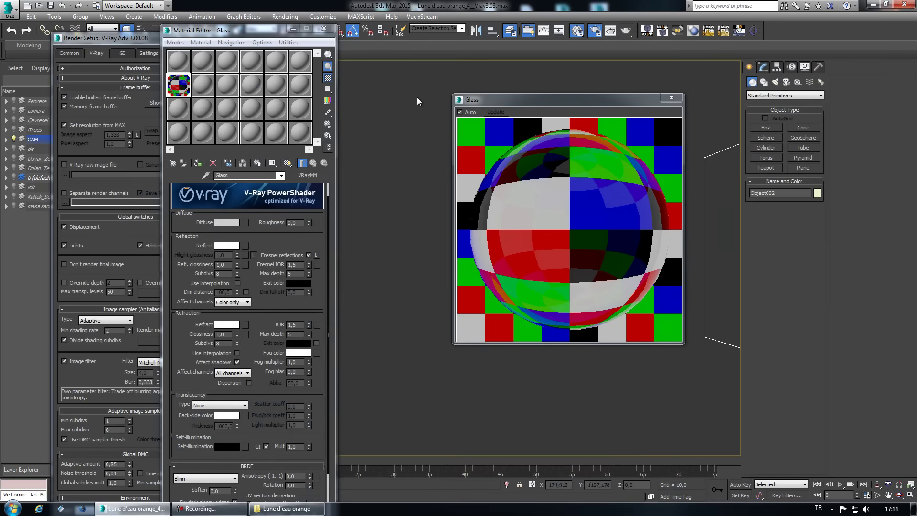
Close the editors, show the Duvar_Zemin layer, and select floor Line032 in Perspective view.
left_click_drag(269, 33, 372, 21)
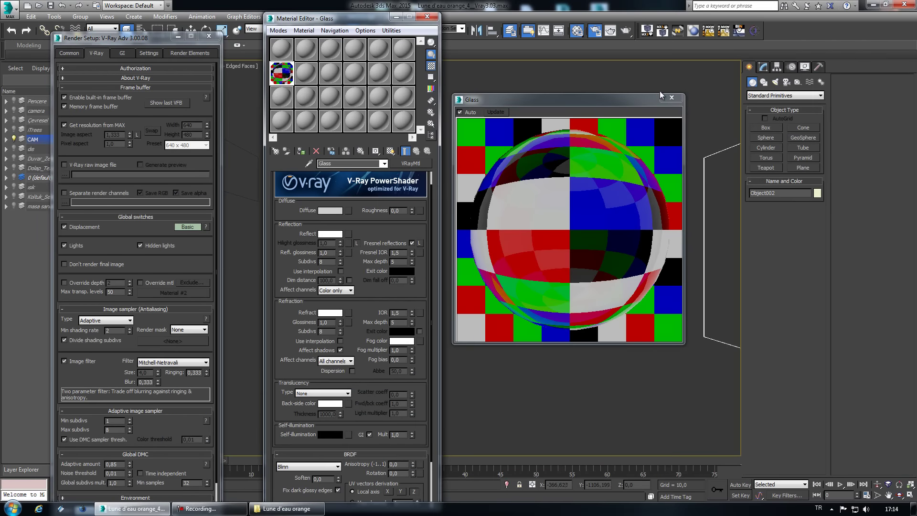
left_click(670, 98)
left_click(433, 16)
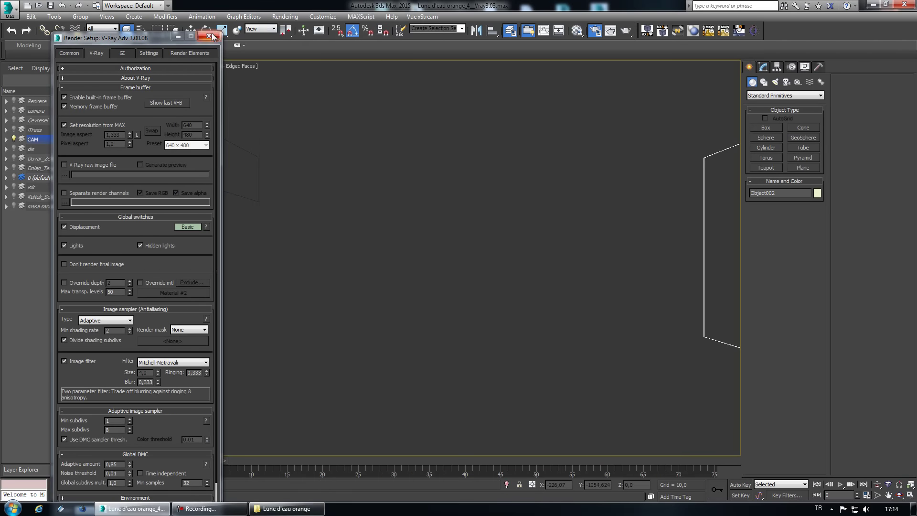
left_click(209, 36)
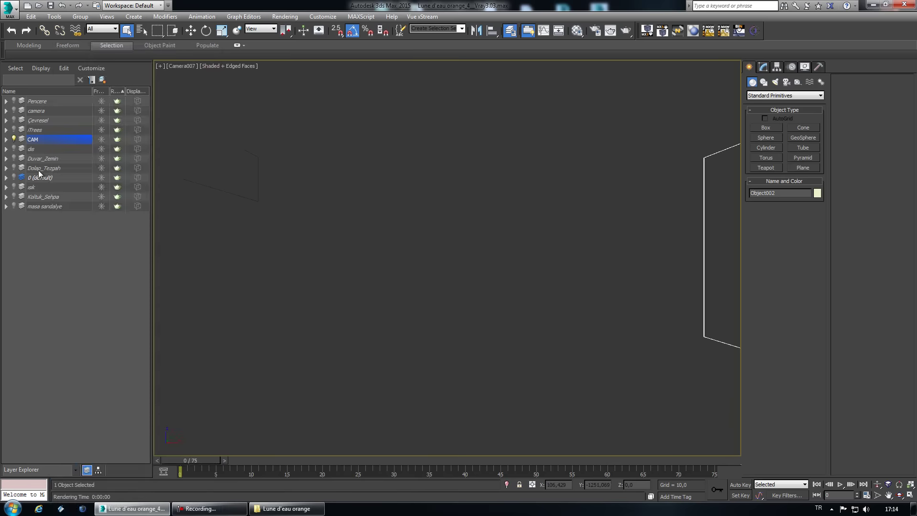
left_click(14, 159)
left_click(472, 383)
key("p")
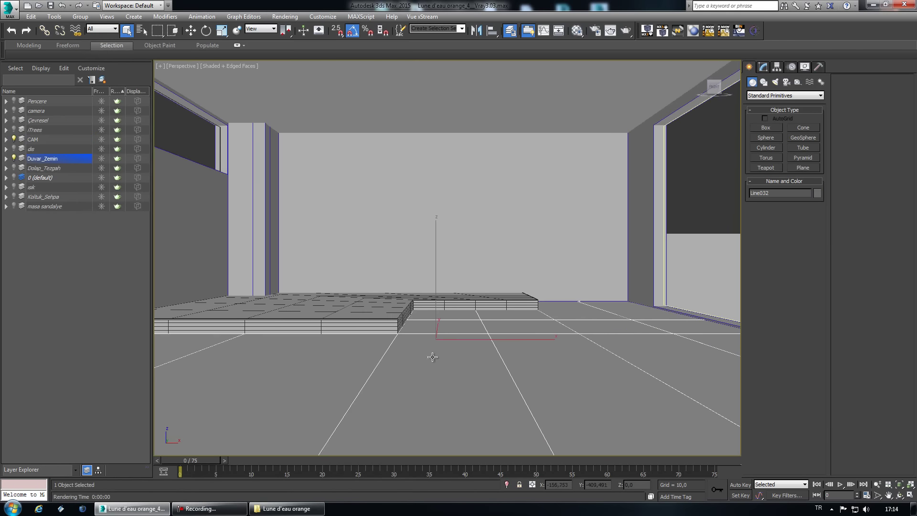
middle_click_drag(443, 395, 432, 310)
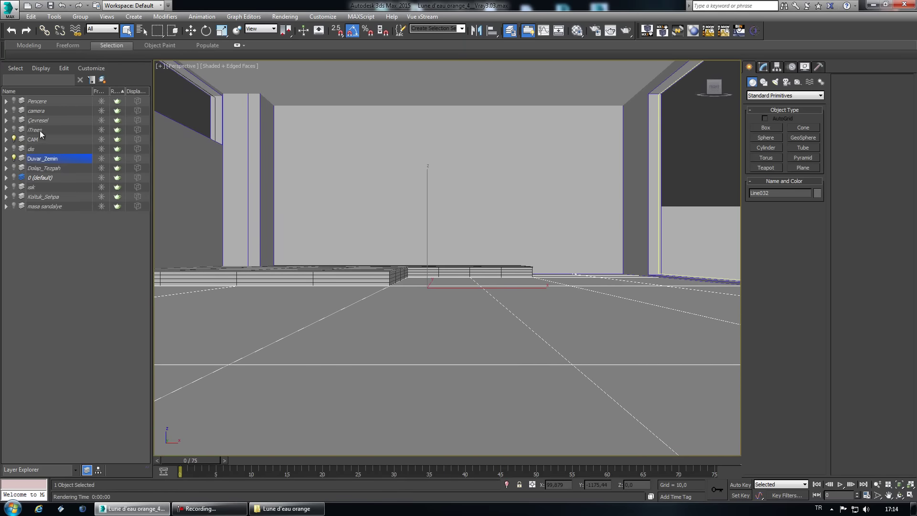
Make a fresh Material Editor slot a VRayMtl and bring up the Lune d'eau orange texture folder.
left_click(577, 30)
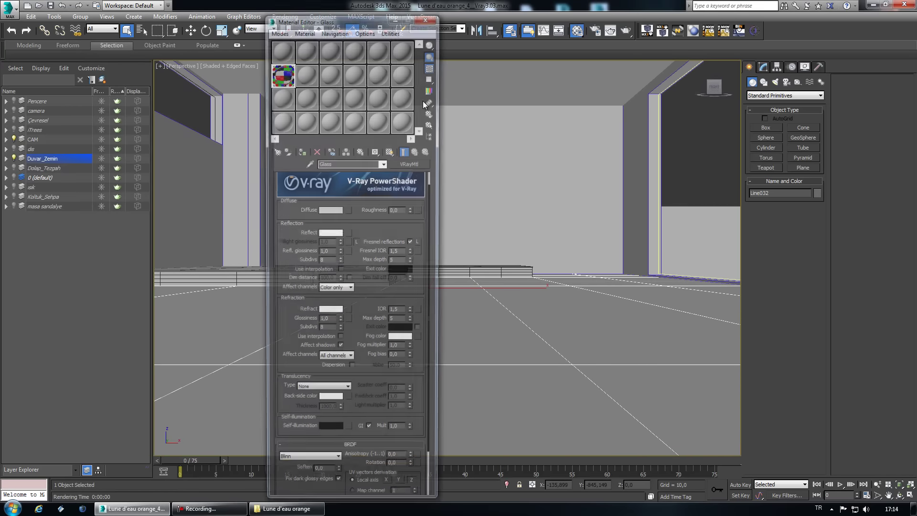
left_click(417, 164)
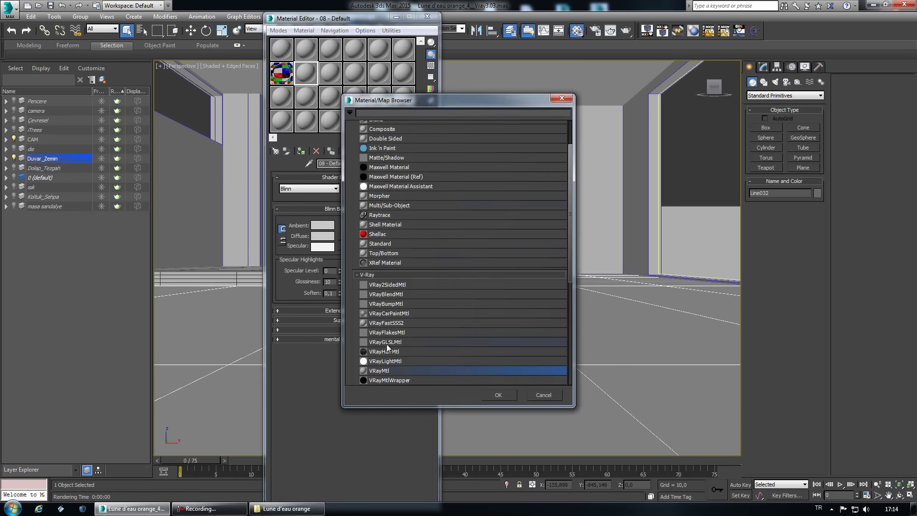
double_click(381, 370)
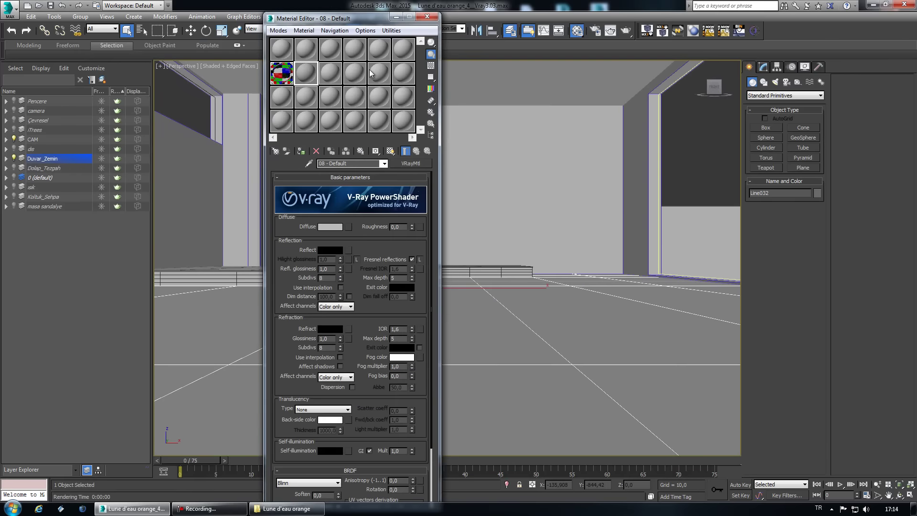
left_click_drag(348, 16, 256, 4)
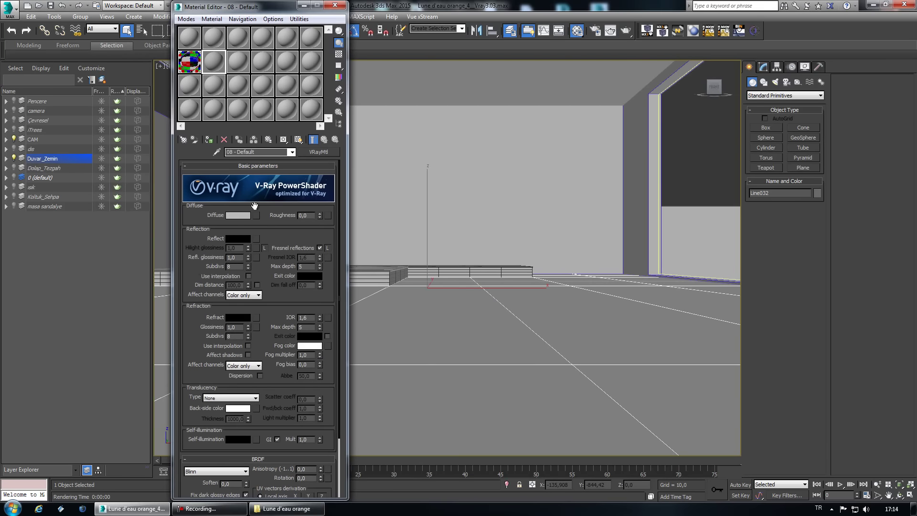
left_click(268, 508)
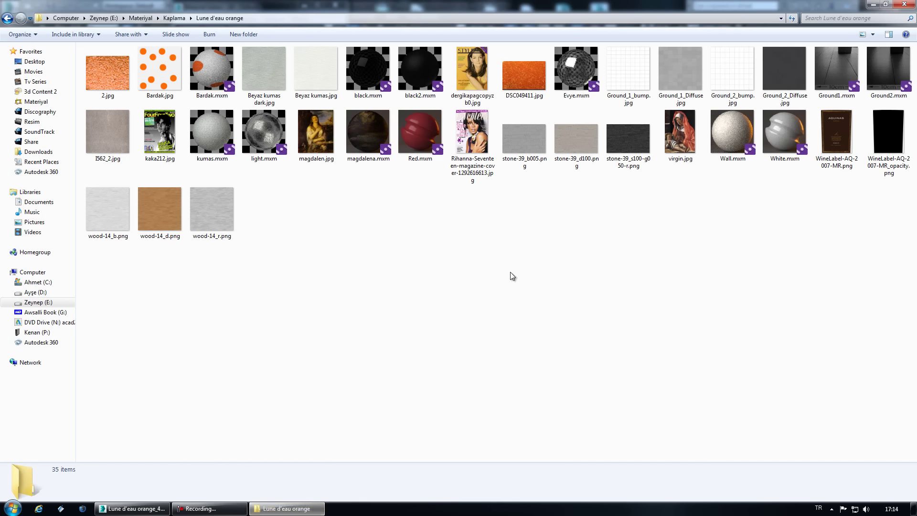
Pick wood-14_r.png from the wood-14 textures and view it in Windows Photo Viewer.
left_click(157, 236)
left_click(125, 238)
left_click(218, 234)
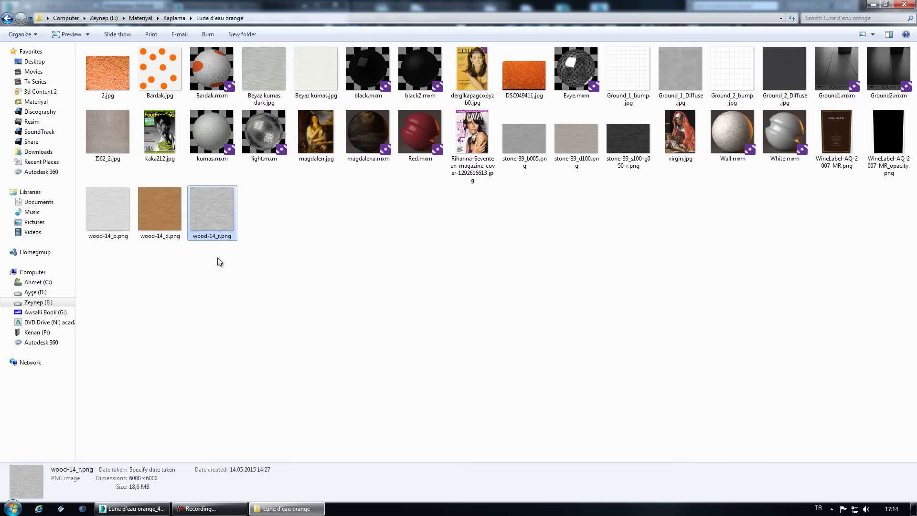
right_click(205, 210)
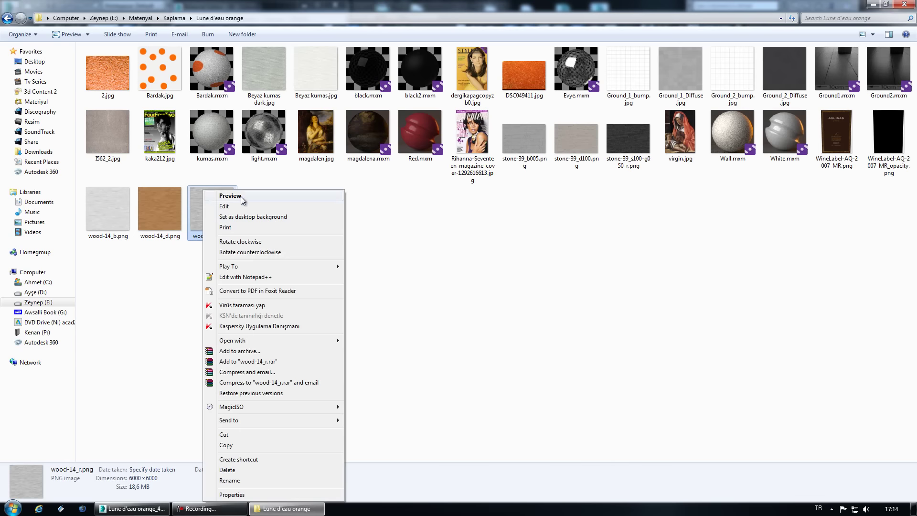
mouse_move(273, 340)
left_click(415, 372)
Compare grey wood-14_r with brown wood-14_d, then close the viewer and select Explorer's folder path.
scroll(440, 231, "up", 2)
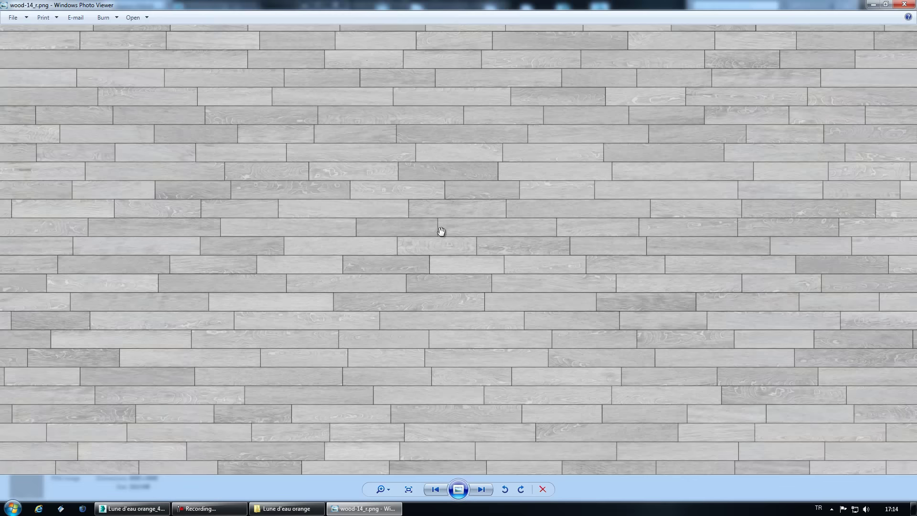
scroll(427, 238, "up", 2)
key("Right")
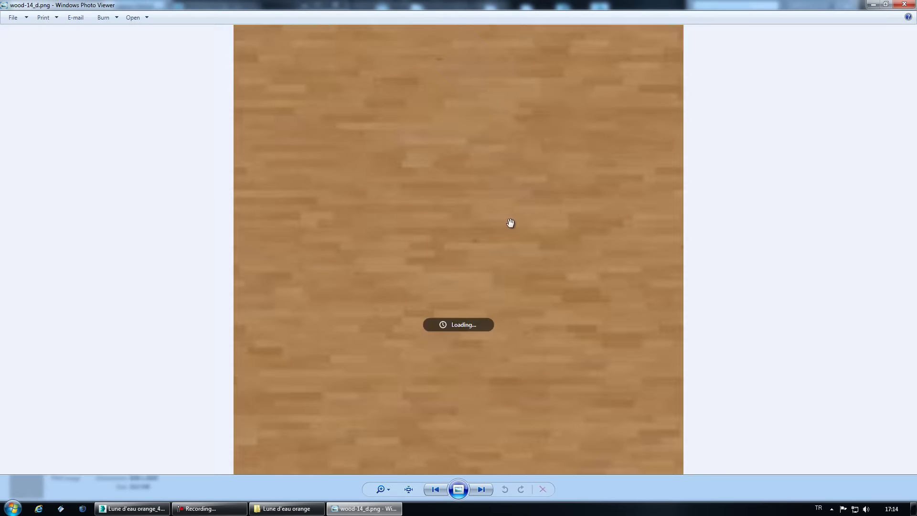
key("Left")
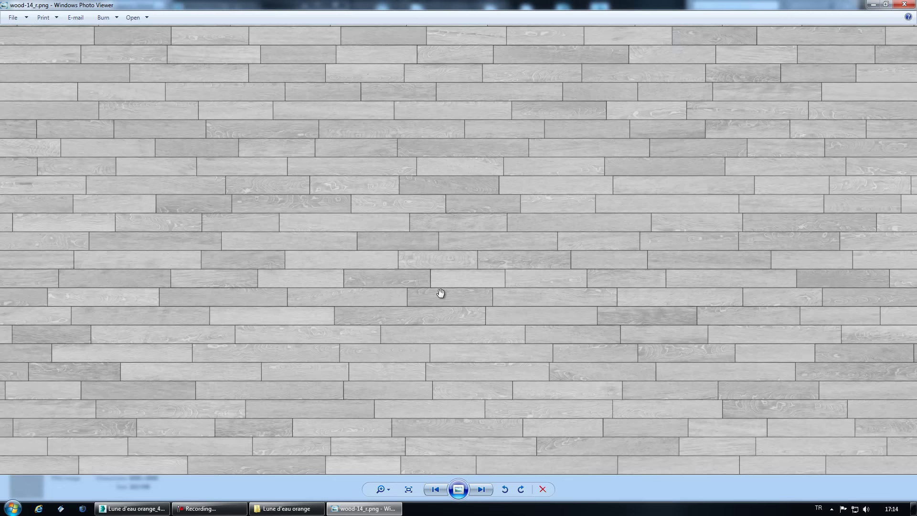
left_click_drag(445, 289, 440, 122)
key("Left")
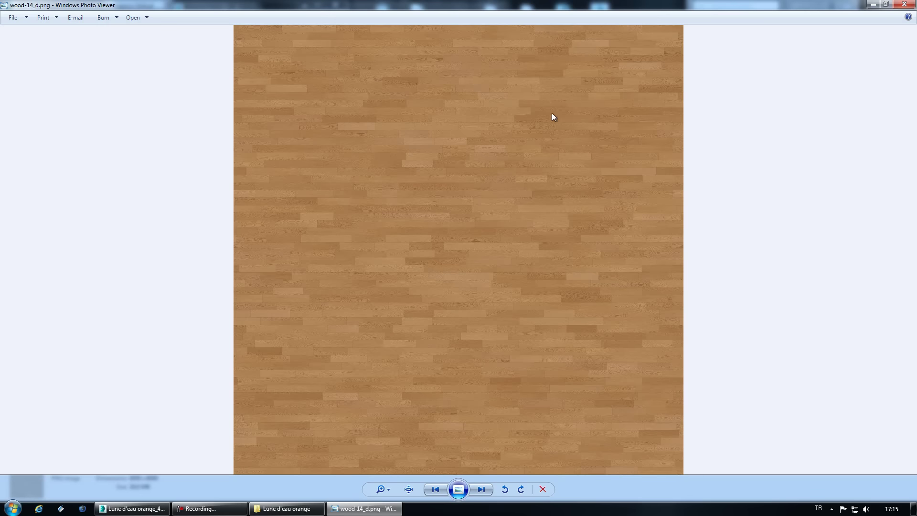
left_click(907, 4)
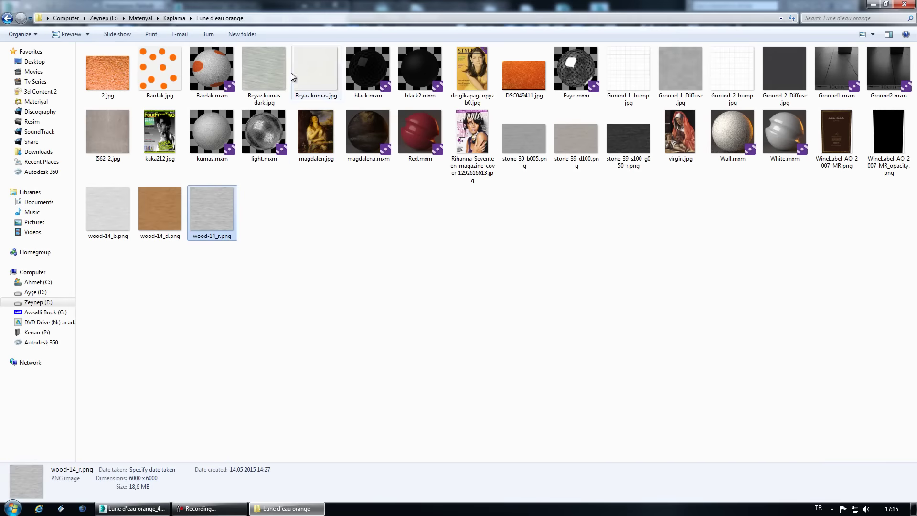
left_click(299, 18)
Load wood-14_d.png from the Lune d'eau orange folder as the floor VRayMtl's diffuse bitmap.
left_click(131, 509)
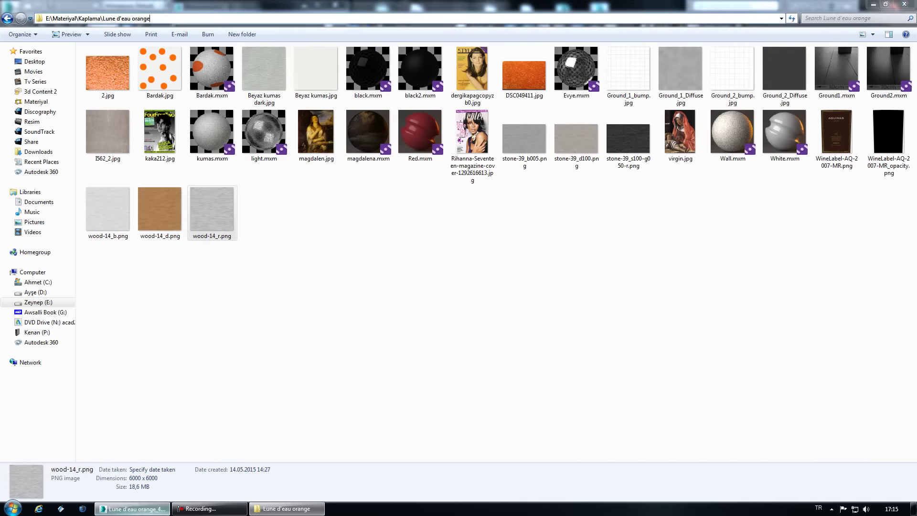
left_click(257, 216)
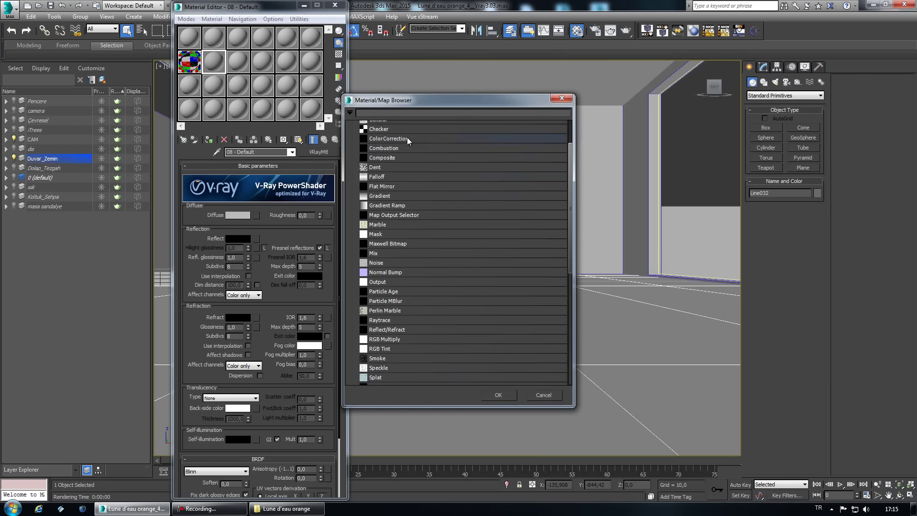
double_click(397, 146)
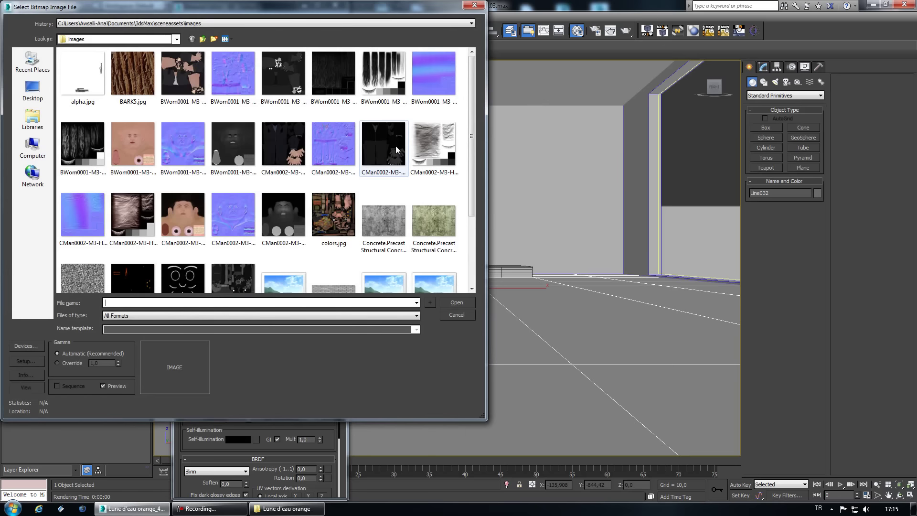
type("E:\\Materiyal\\Kaplama\\Lune d'eau orange")
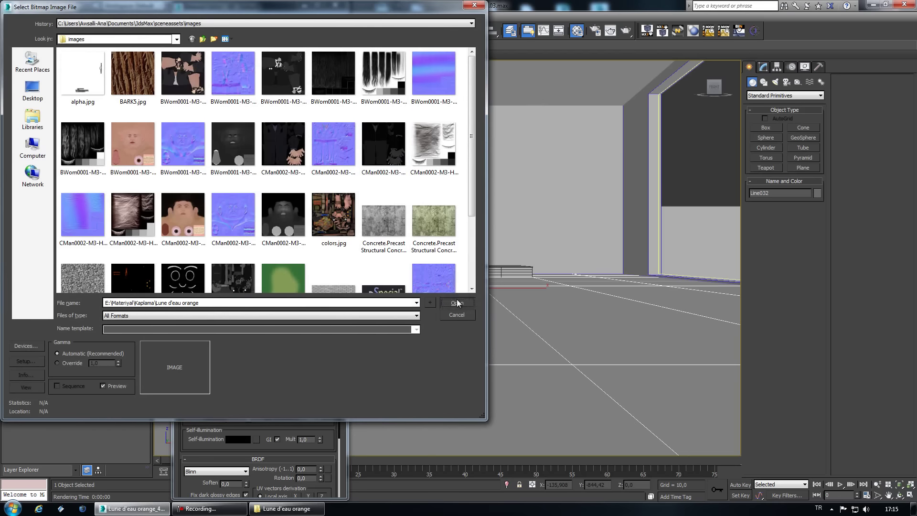
left_click(456, 303)
double_click(323, 216)
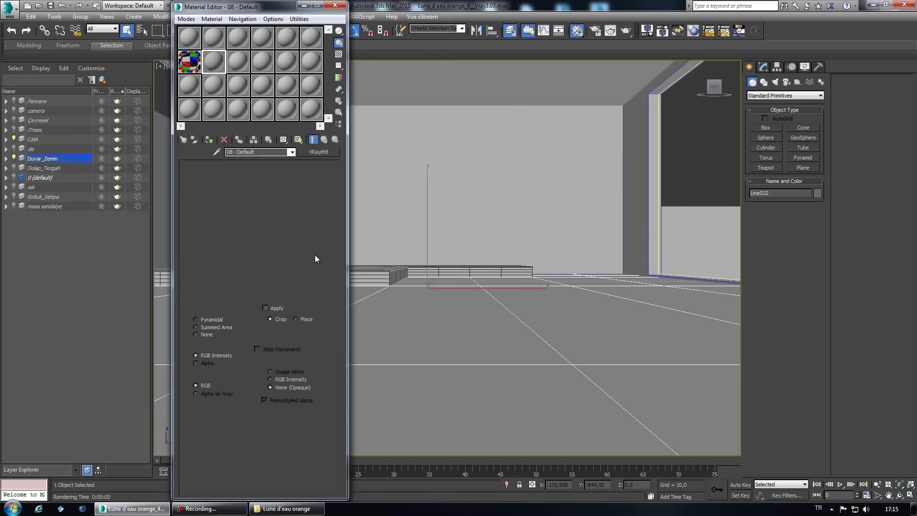
left_click(333, 139)
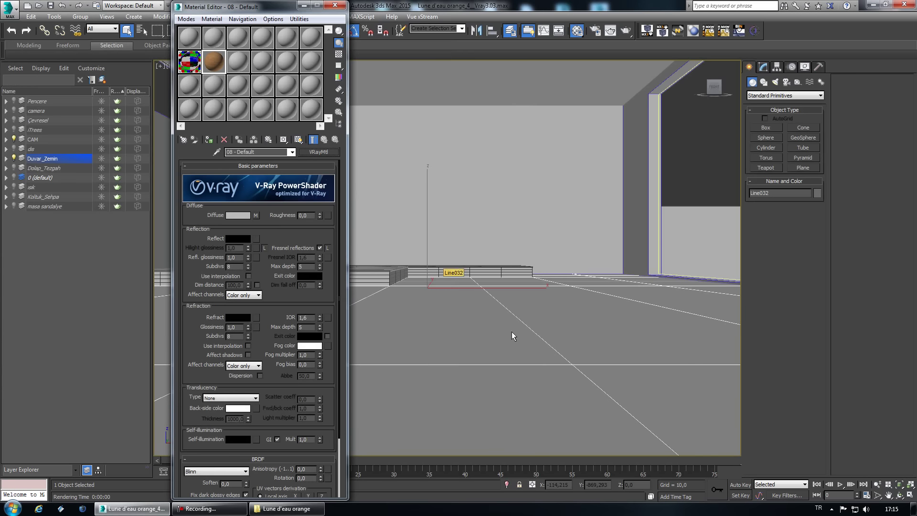
Add a UVW Map modifier to the floor, sized to wood-14_d.png's proportions (3025,11).
left_click(762, 68)
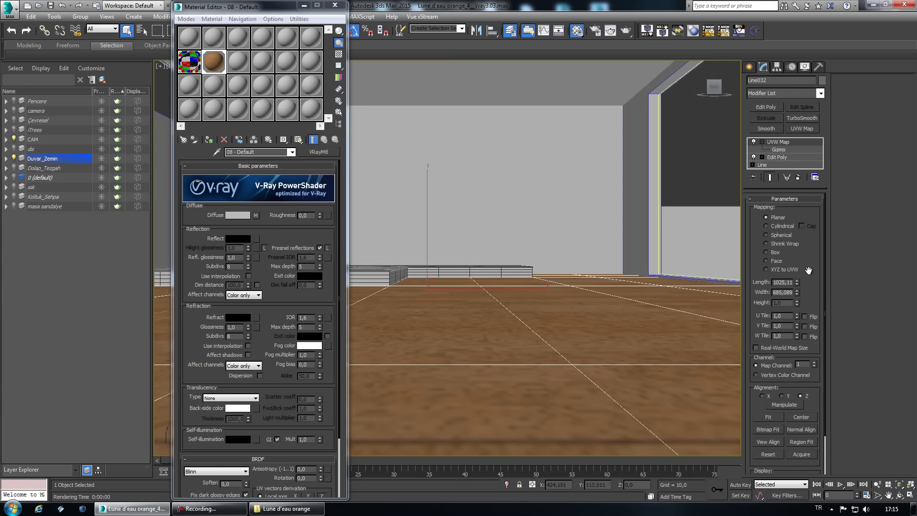
scroll(803, 249, "down", 2)
left_click(767, 386)
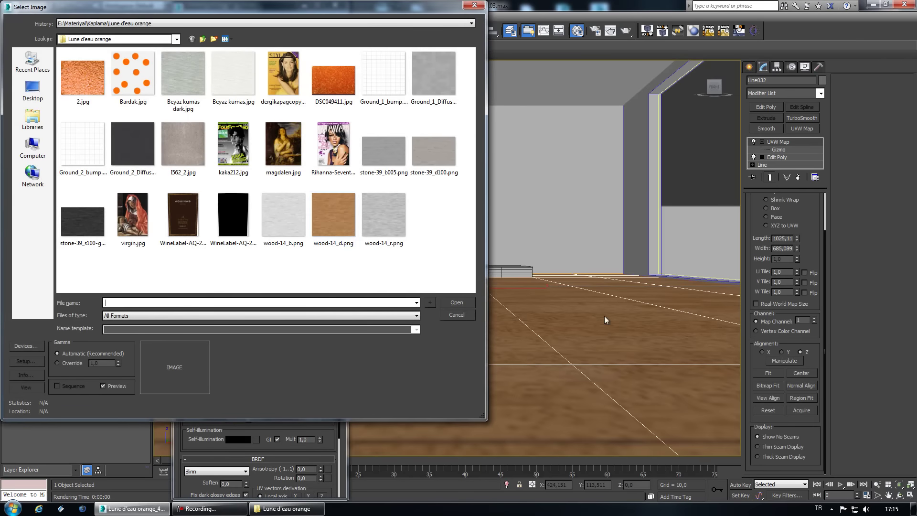
double_click(334, 216)
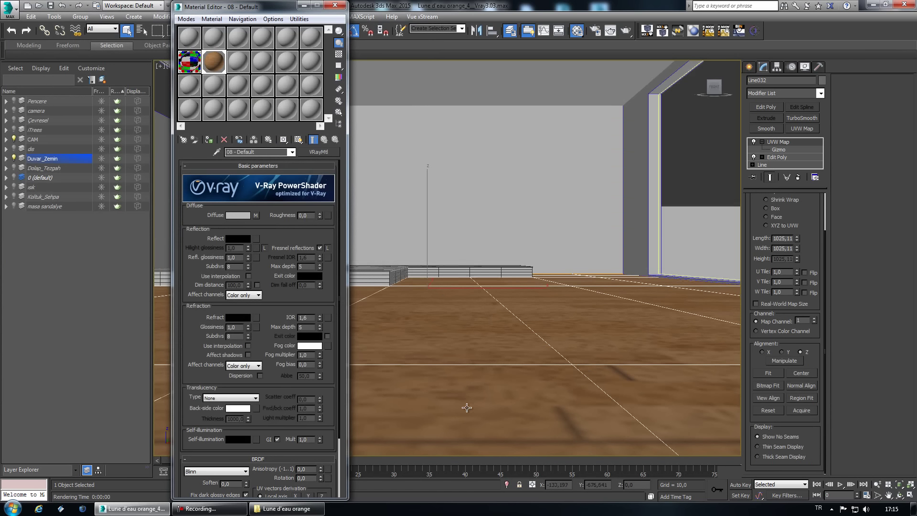
Rotate the UVW Map gizmo roughly 90 degrees to reorient the floor planks.
left_click(780, 150)
key("e")
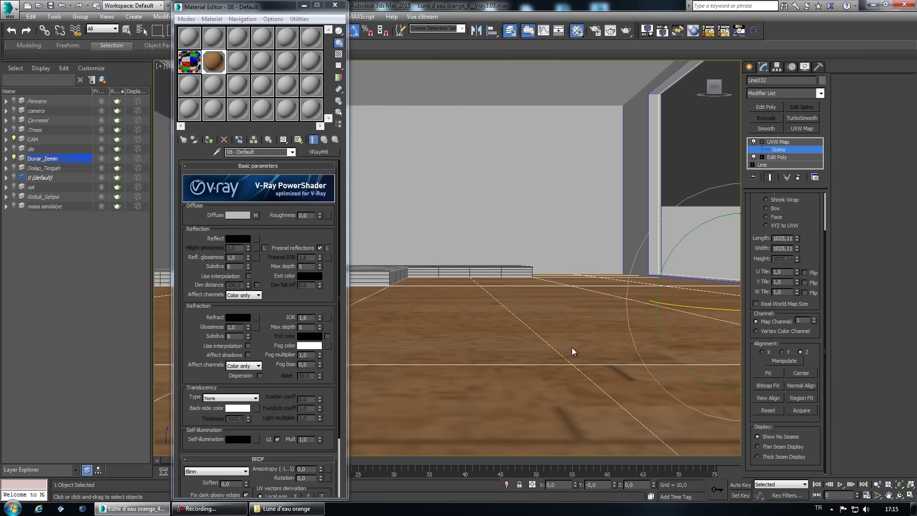
middle_click_drag(635, 354, 615, 338, "alt")
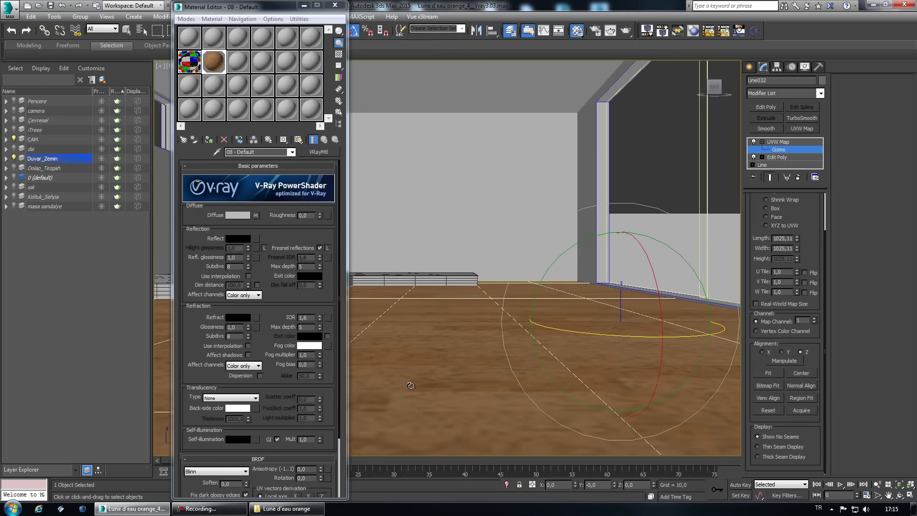
mouse_move(615, 336)
left_mouse_down()
mouse_move(659, 338)
mouse_move(651, 333)
left_mouse_up()
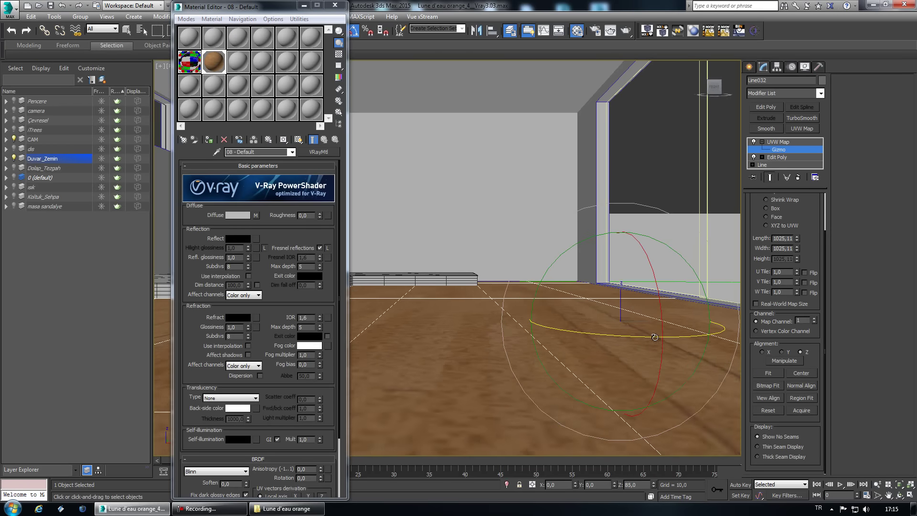
mouse_move(652, 332)
middle_mouse_down()
mouse_move(512, 272)
mouse_move(492, 338)
mouse_move(514, 344)
mouse_move(417, 313)
mouse_move(402, 292)
middle_mouse_up()
left_click_drag(256, 7, 155, 8)
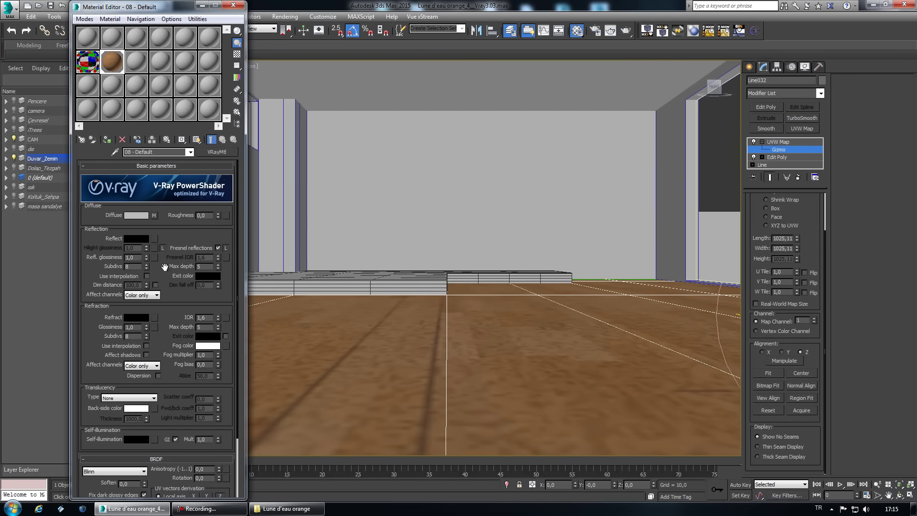
Test-render the kitchen's brown wood floor, then bring the Material Editor back beside it.
left_click(601, 28)
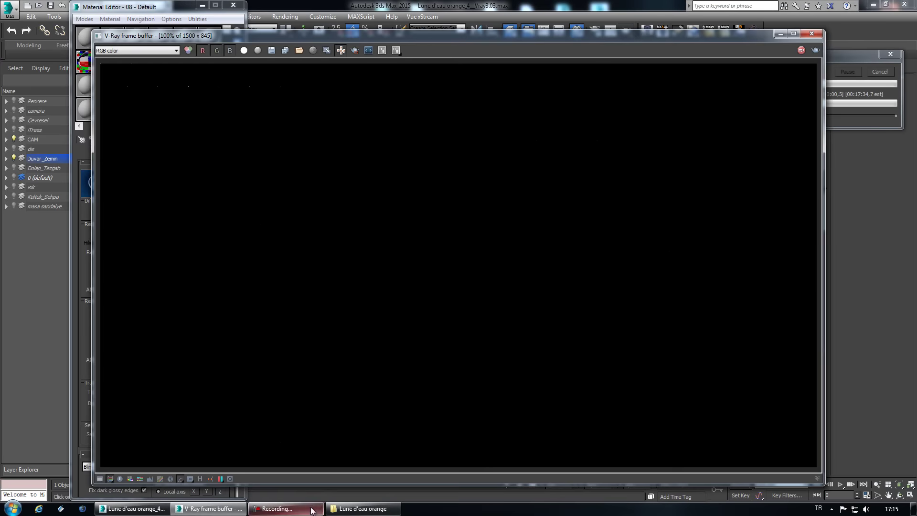
left_click(286, 508)
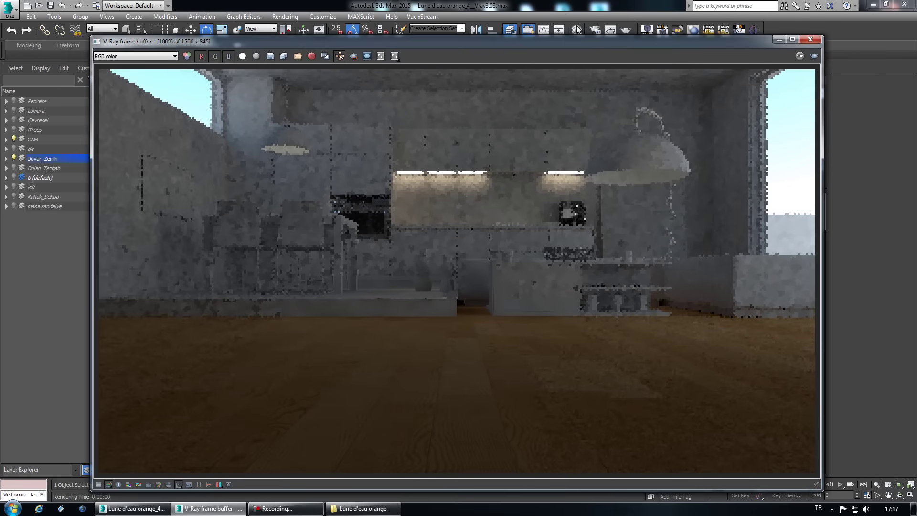
left_click(577, 29)
left_click_drag(178, 10, 163, 15)
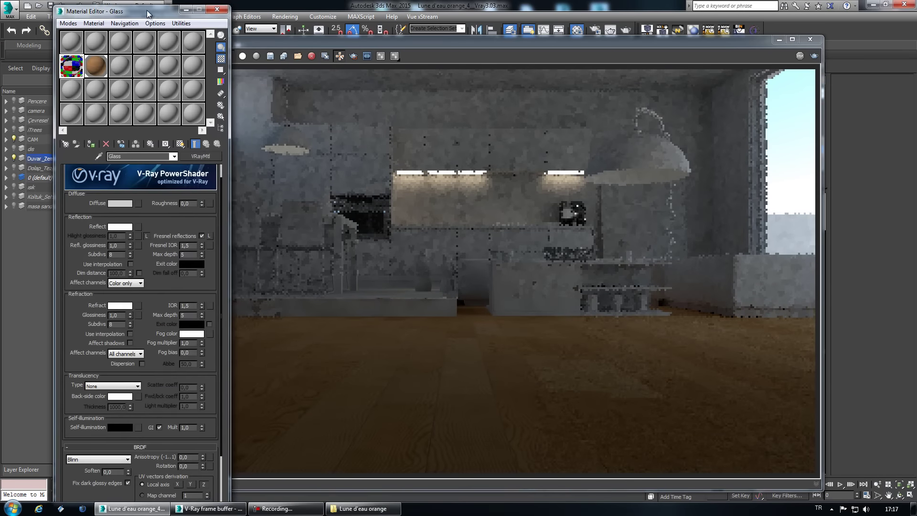
Load wood-14_r.png as the wood floor material's Reflect map, with an enlarged preview.
double_click(96, 61)
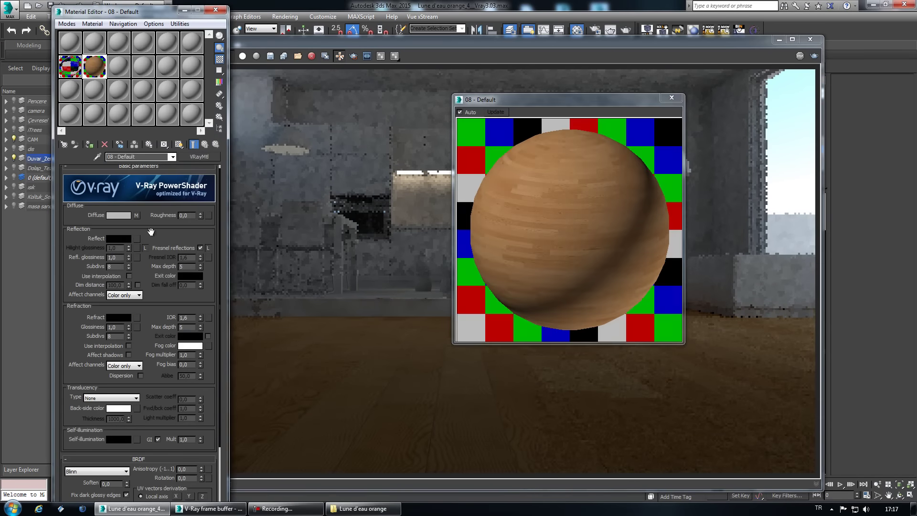
left_click(137, 238)
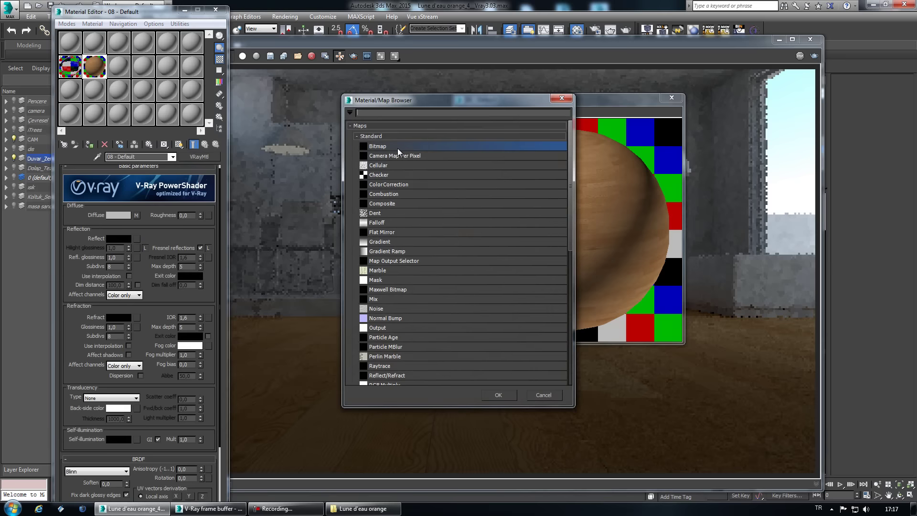
double_click(398, 152)
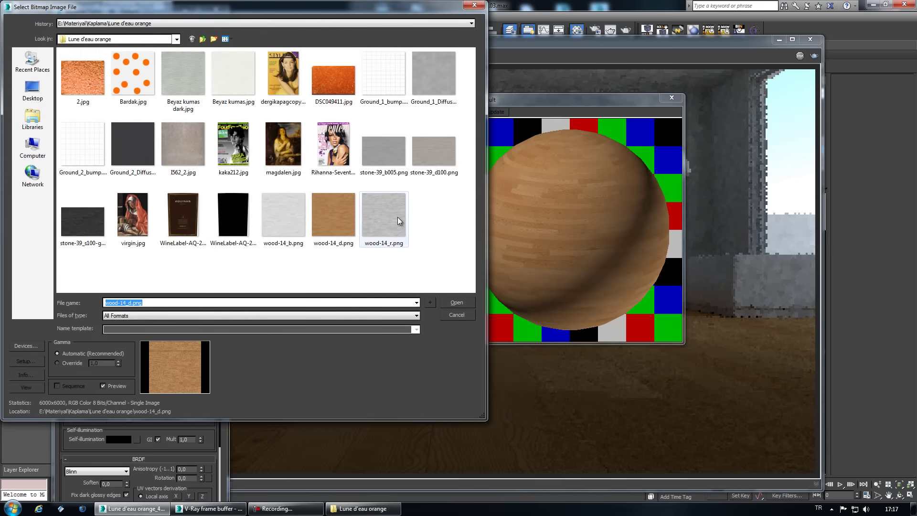
double_click(400, 212)
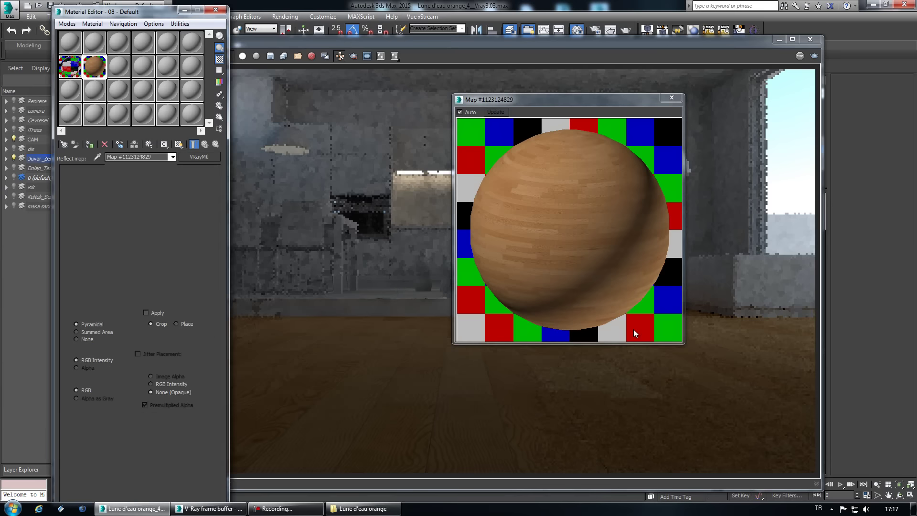
left_click_drag(685, 345, 713, 402)
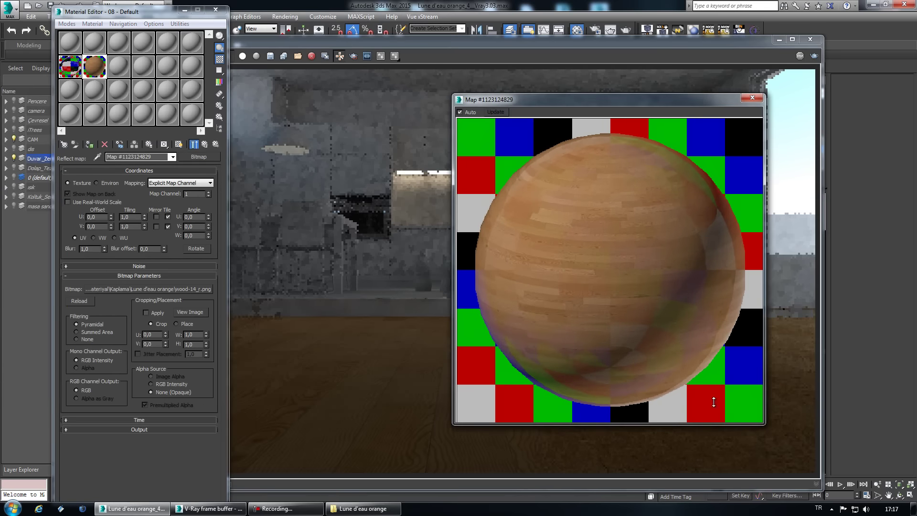
left_click(205, 144)
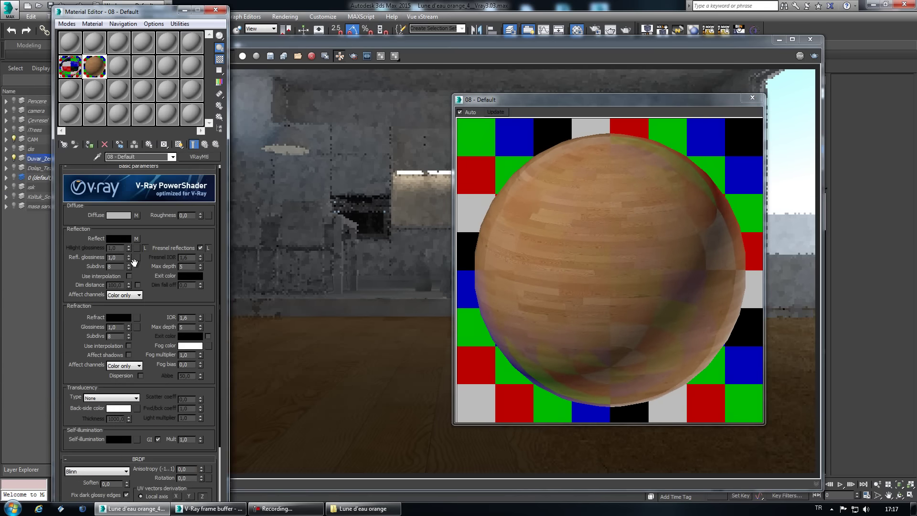
Instance the same reflection map into the Refl. glossiness slot.
left_click_drag(136, 238, 138, 258)
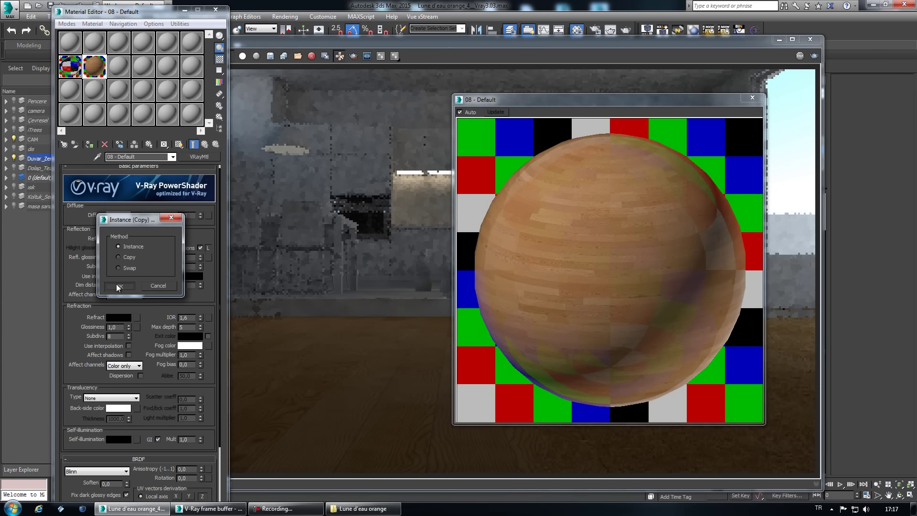
left_click(119, 285)
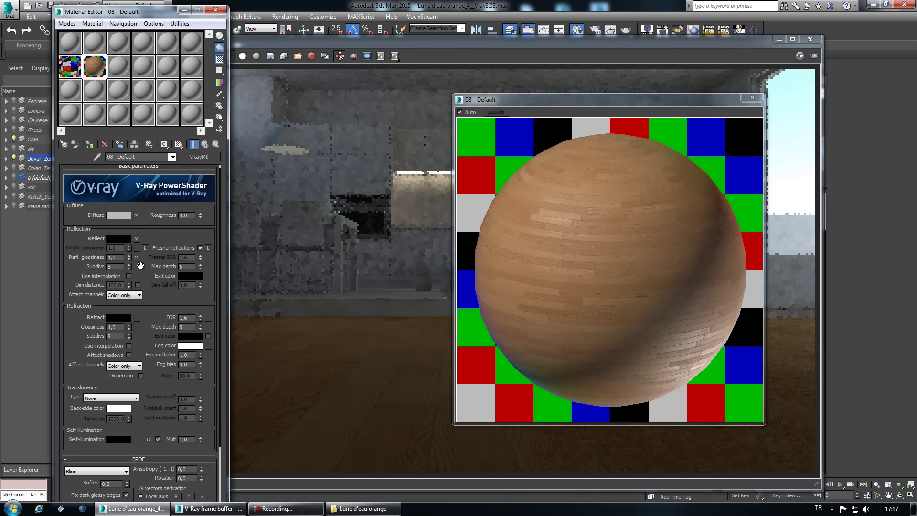
left_click_drag(117, 267, 109, 270)
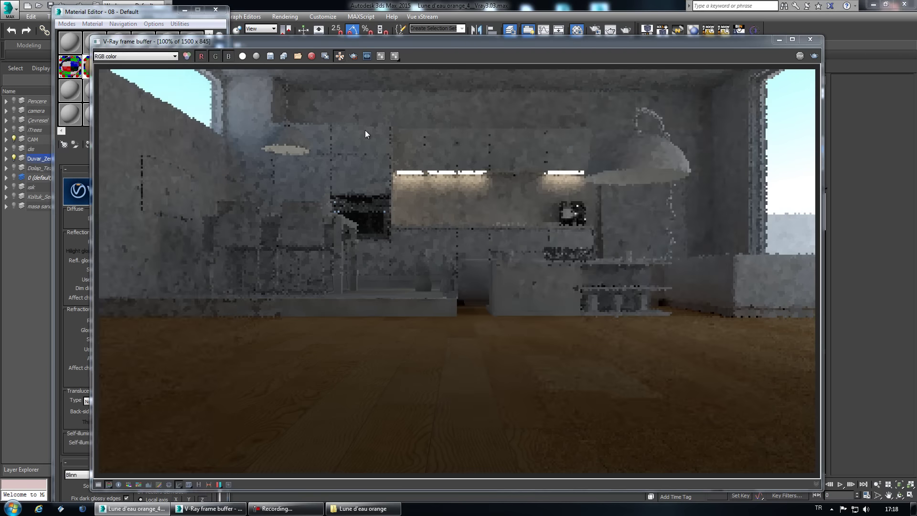
Open the V-Ray frame buffer's render history and store the current render in it.
left_click(814, 59)
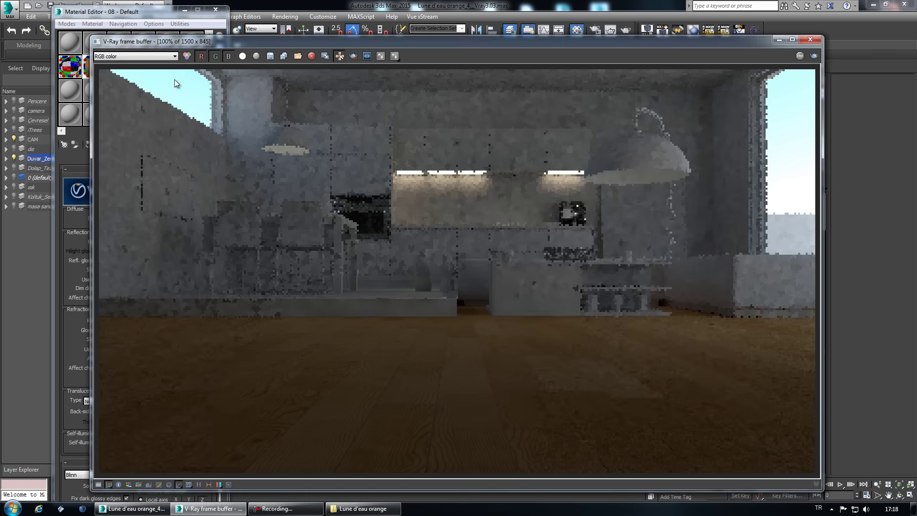
left_click(190, 484)
left_click(199, 485)
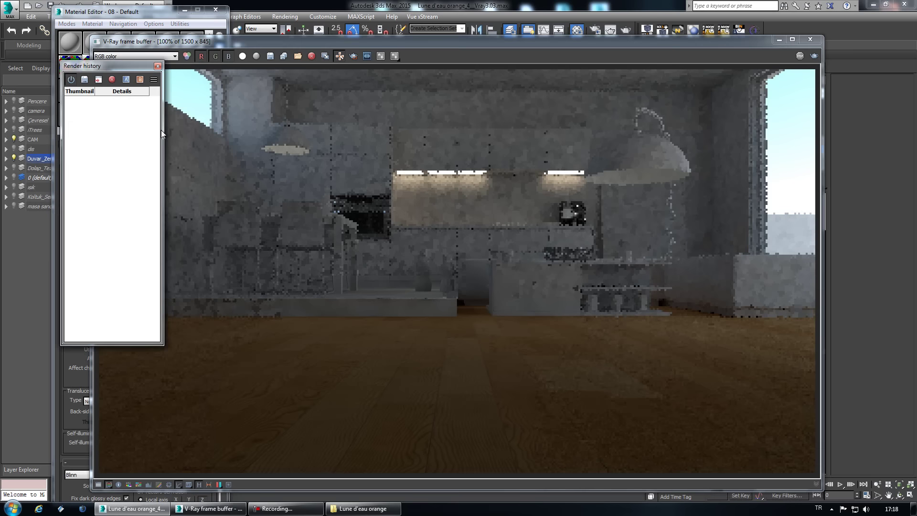
left_click_drag(129, 71, 92, 73)
left_click_drag(220, 45, 292, 52)
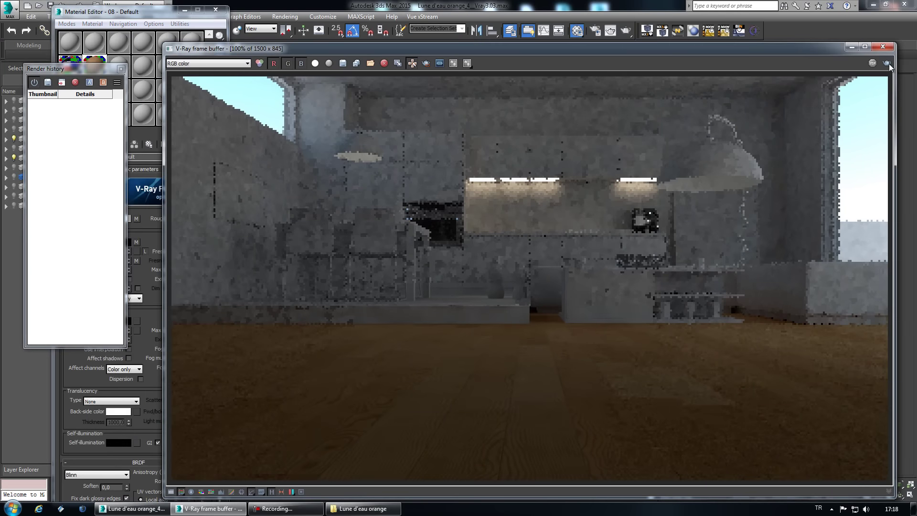
left_click(48, 83)
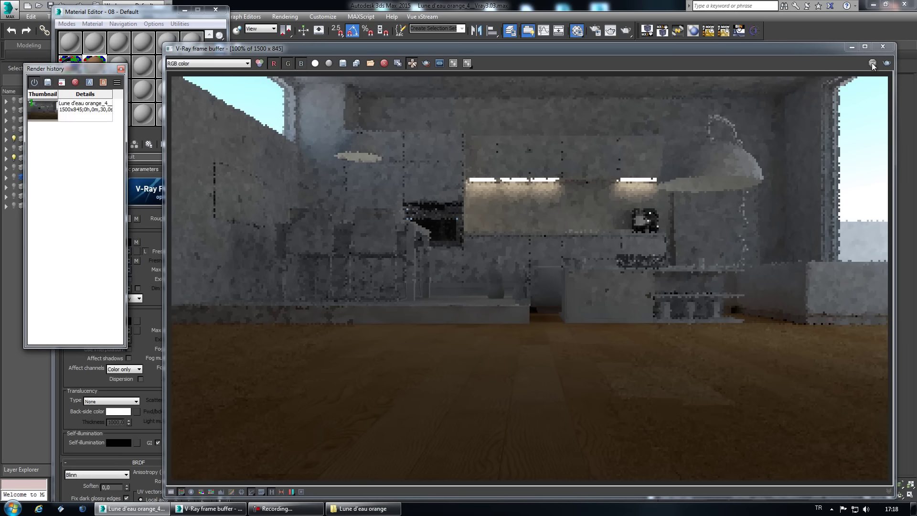
left_click(886, 64)
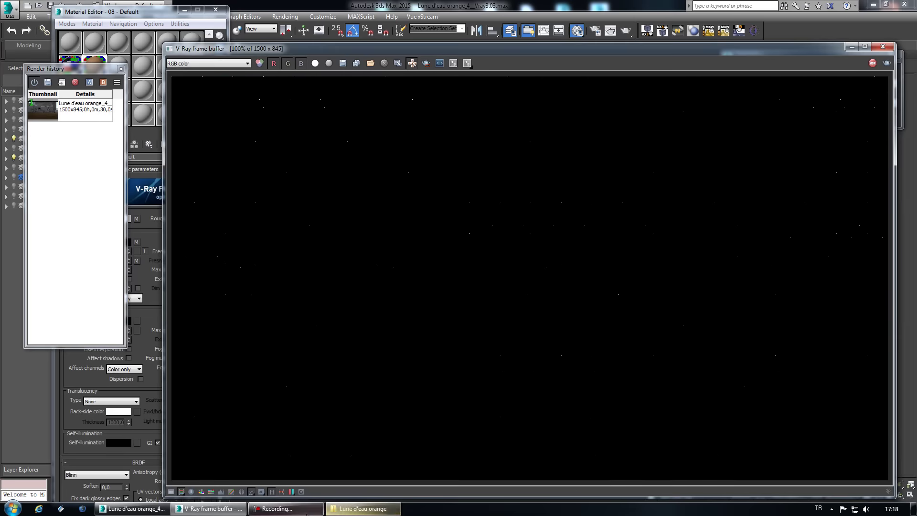
left_click(308, 512)
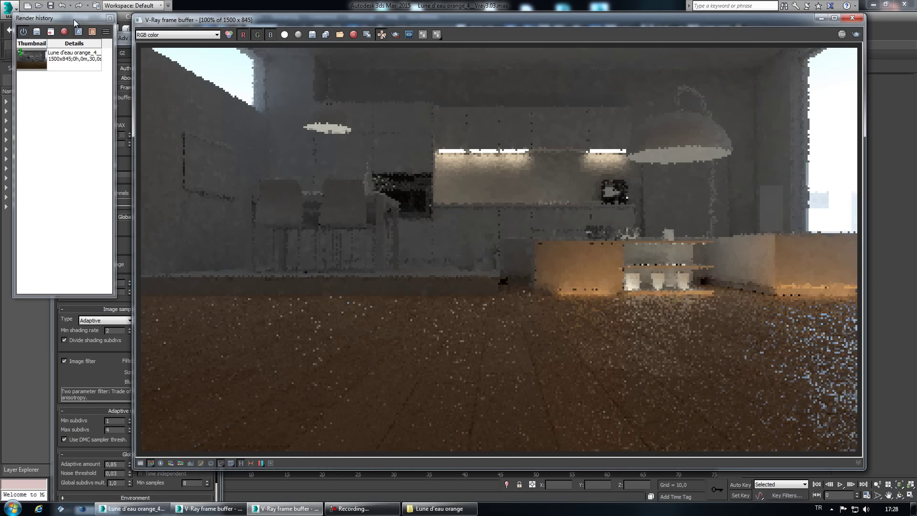
left_click_drag(76, 18, 77, 54)
Check the V-Ray Light Lister, re-render the kitchen, then close the render windows.
left_click(54, 17)
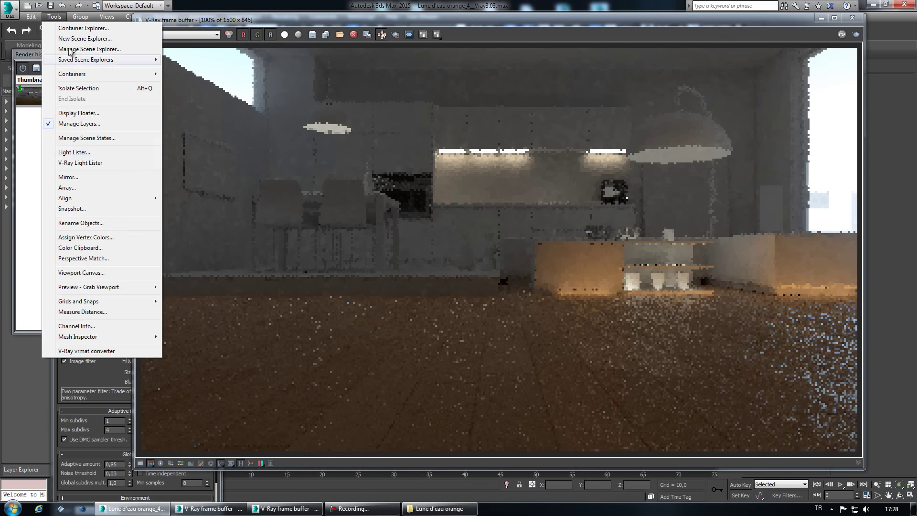
left_click(106, 162)
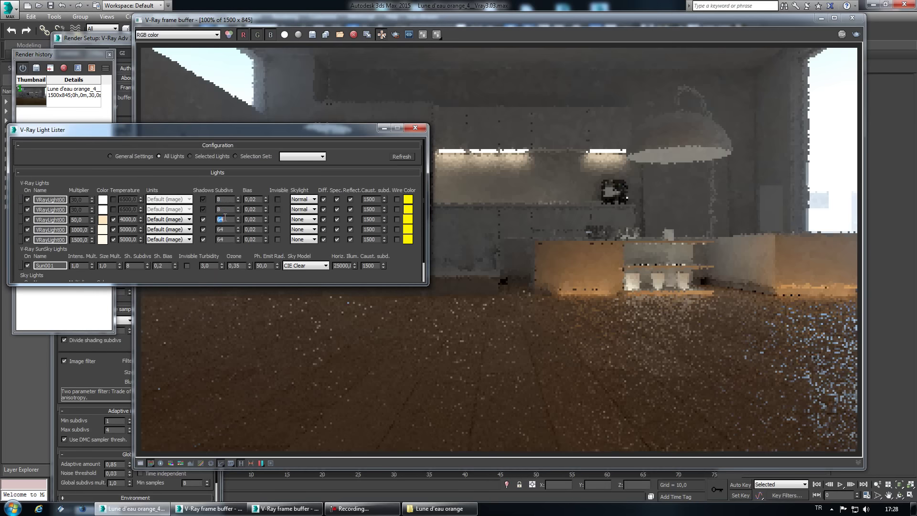
left_click(415, 127)
key("shift+q")
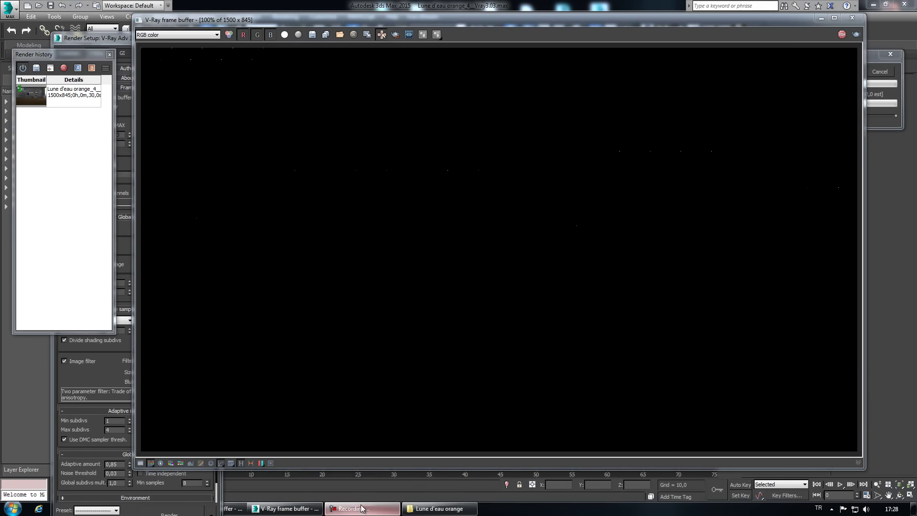
left_click(363, 508)
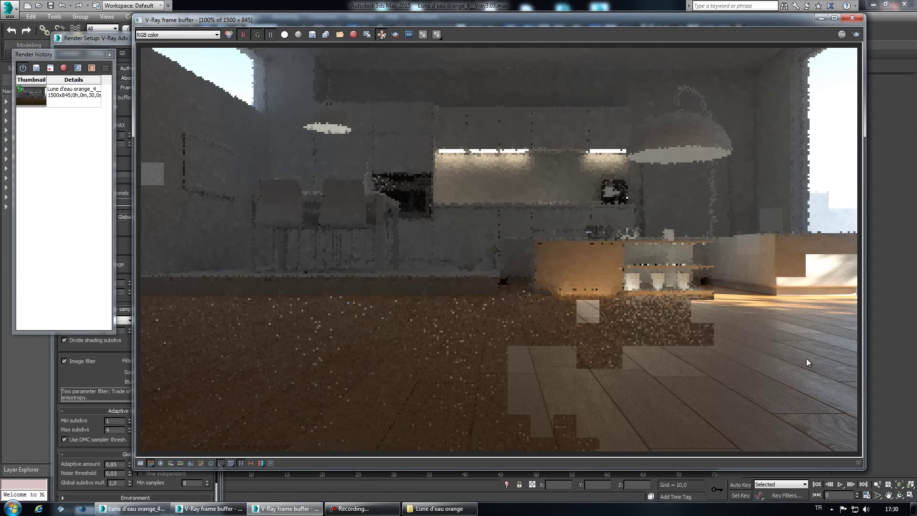
left_click(821, 18)
Unlock Fresnel IOR on the wood floor material and set it to 2,5.
left_click(576, 30)
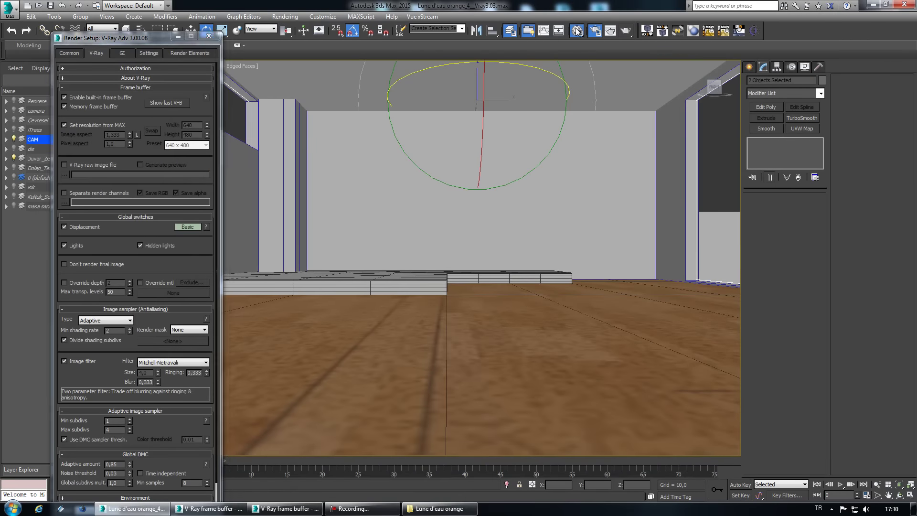
mouse_move(149, 15)
left_mouse_down()
mouse_move(333, 22)
mouse_move(142, 21)
left_mouse_up()
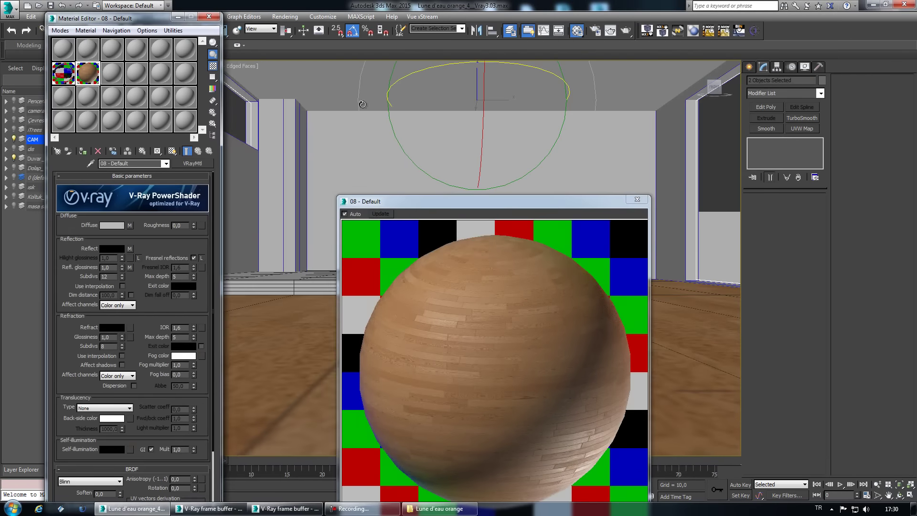
left_click_drag(475, 206, 372, 88)
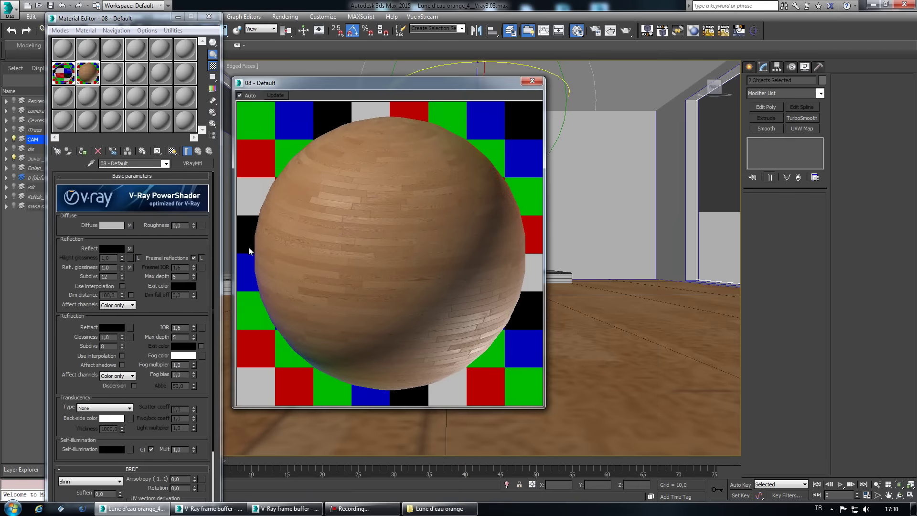
left_click(199, 258)
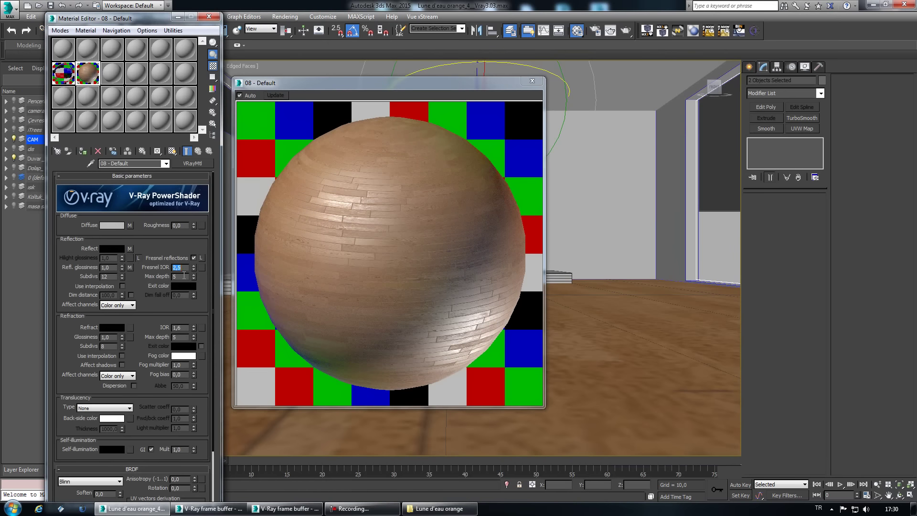
type("2,5")
key("Return")
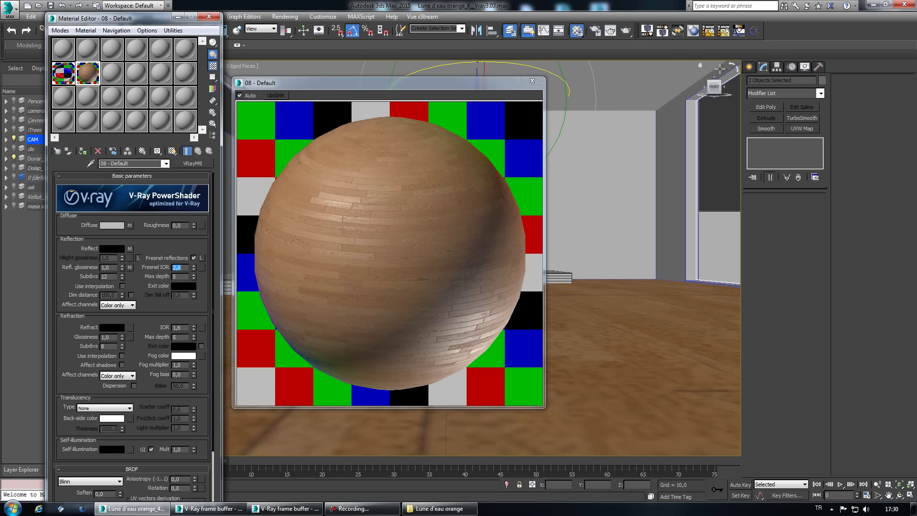
Test-render the kitchen with the updated wood floor material.
left_click(627, 31)
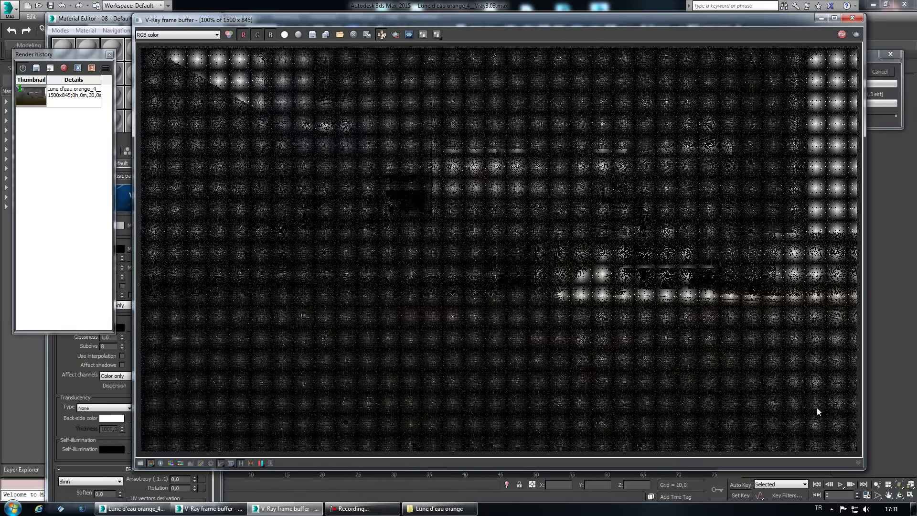
left_click(377, 508)
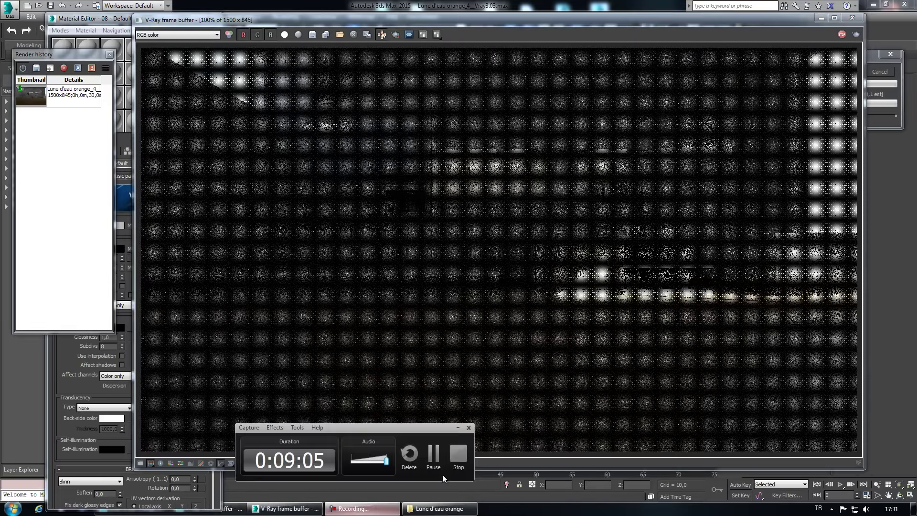
left_click(433, 454)
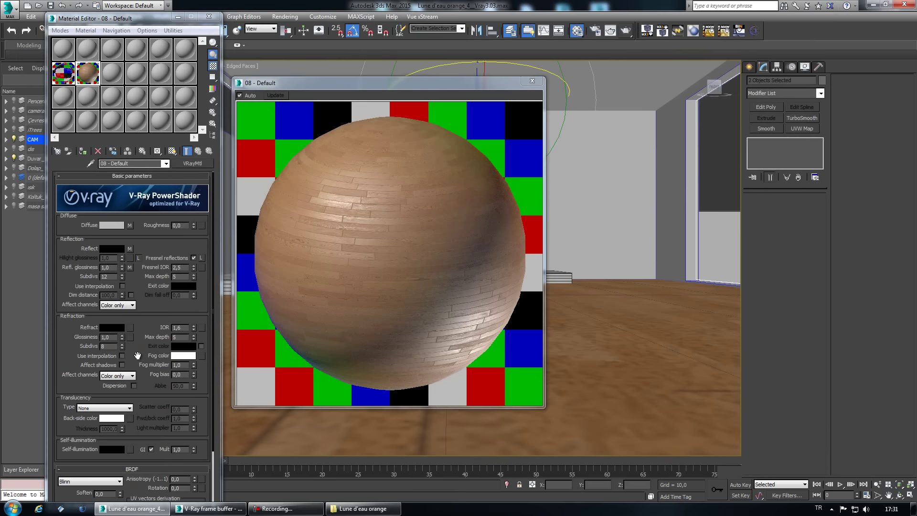
Load wood-14_b.png as a bitmap in the wood floor material's Bump slot.
left_click_drag(137, 355, 143, 201)
left_click(138, 476)
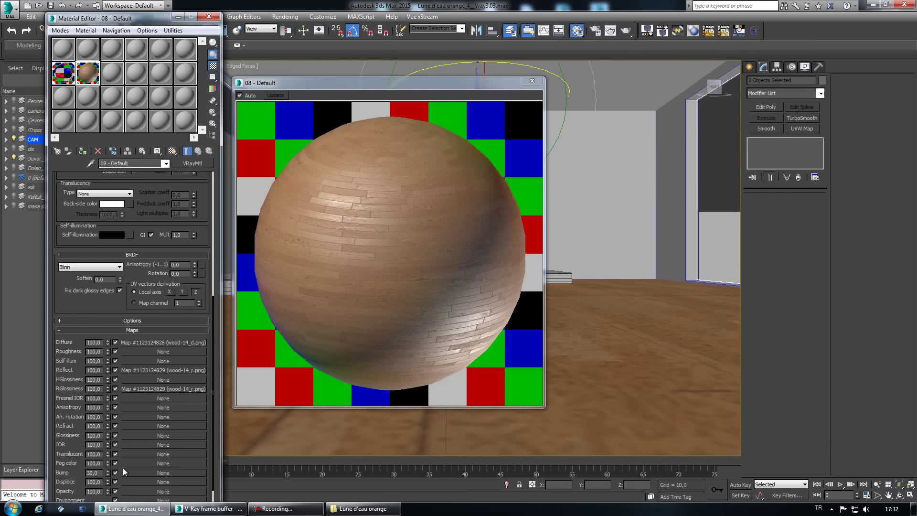
left_click_drag(73, 471, 73, 402)
left_click(131, 443)
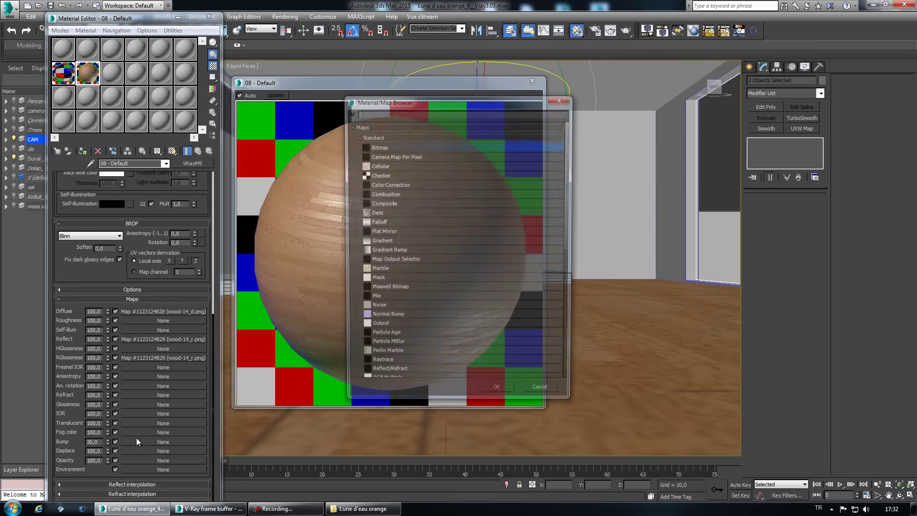
double_click(407, 146)
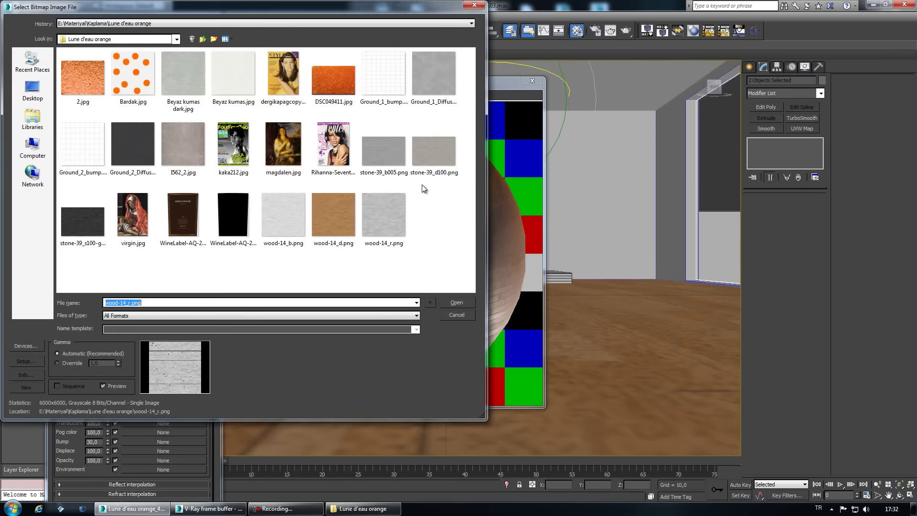
double_click(295, 216)
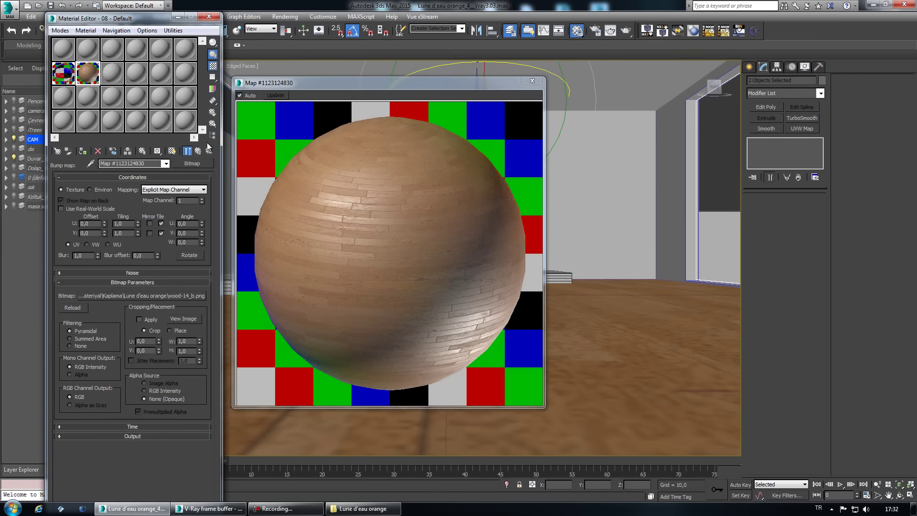
left_click(187, 151)
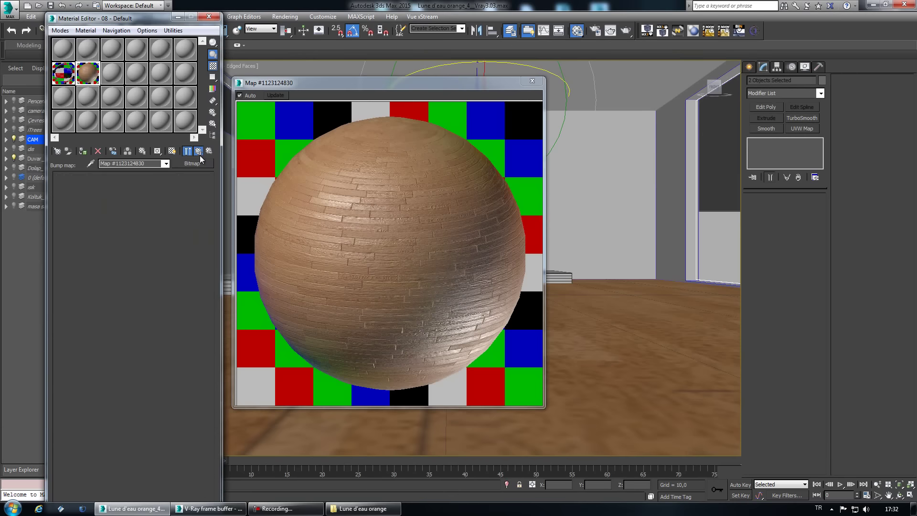
Region-render the lower-right floor in the V-Ray frame buffer, then stop the render.
left_click(598, 33)
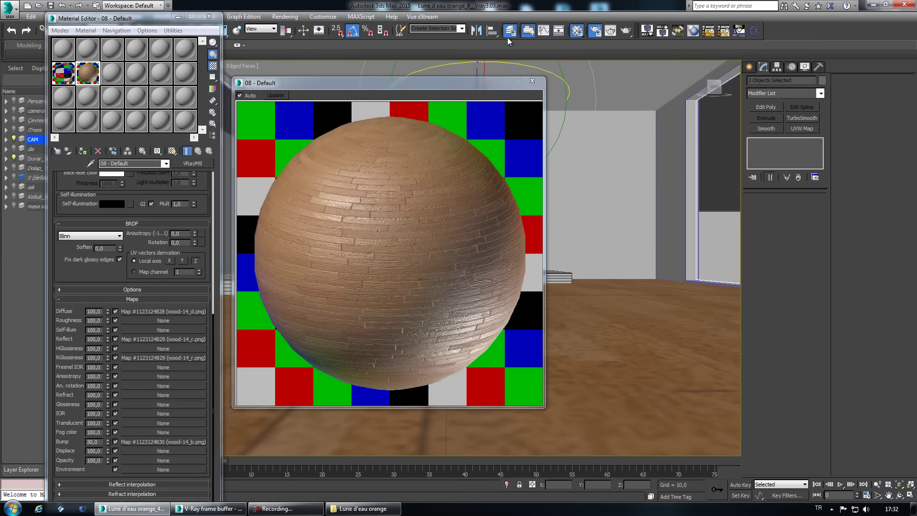
left_click(173, 103)
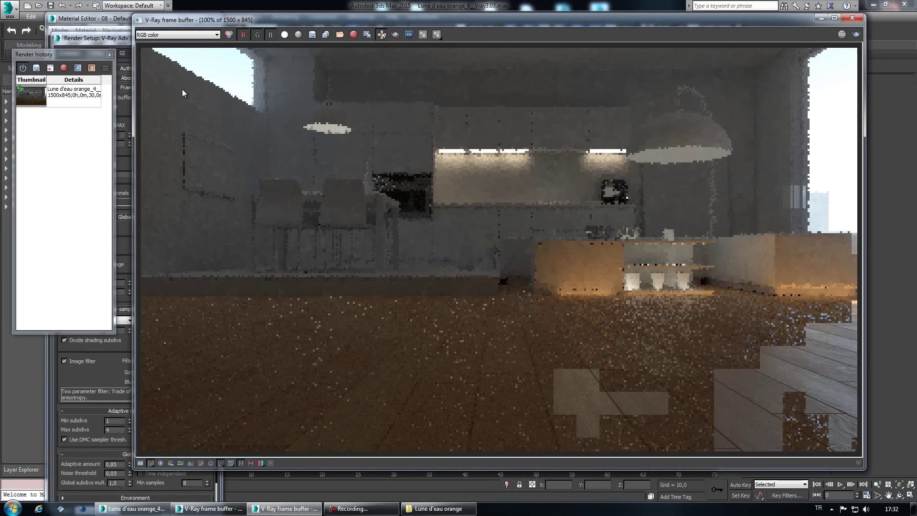
left_click(204, 42)
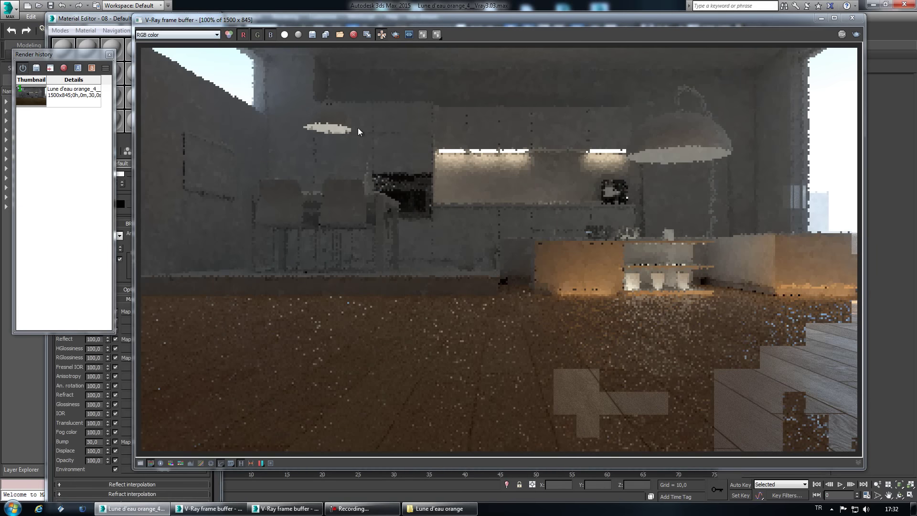
left_click_drag(515, 313, 861, 453)
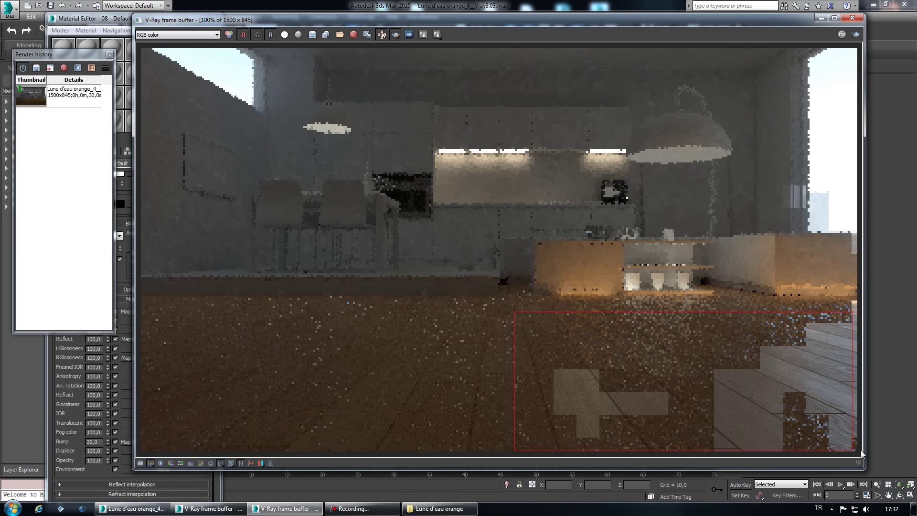
left_click(856, 35)
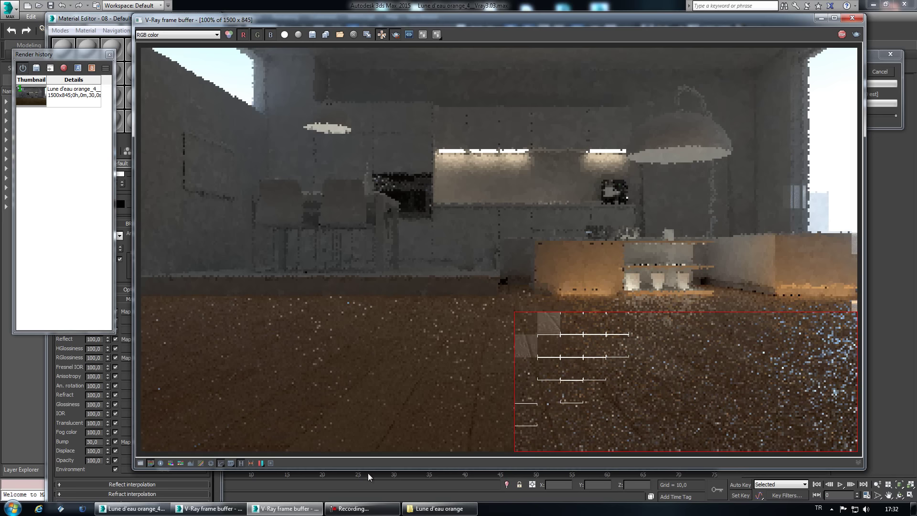
left_click(362, 508)
left_click(433, 457)
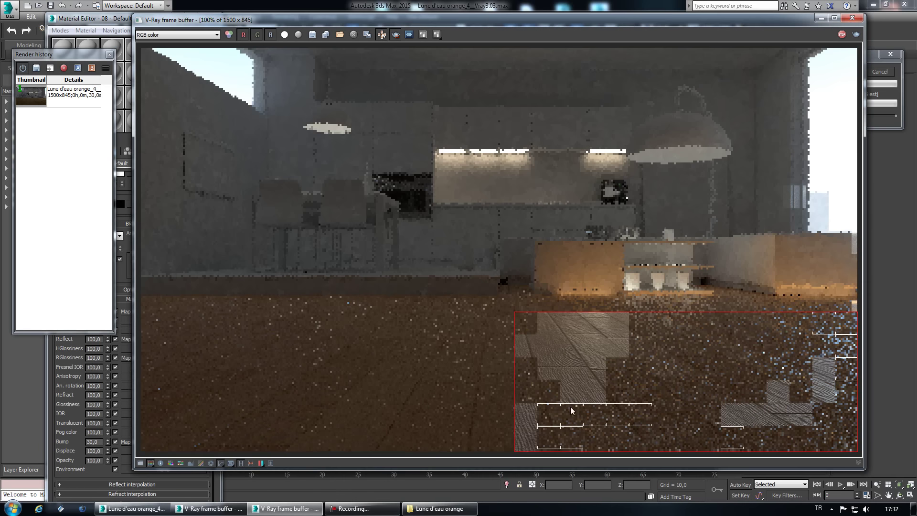
key("Escape")
type("15")
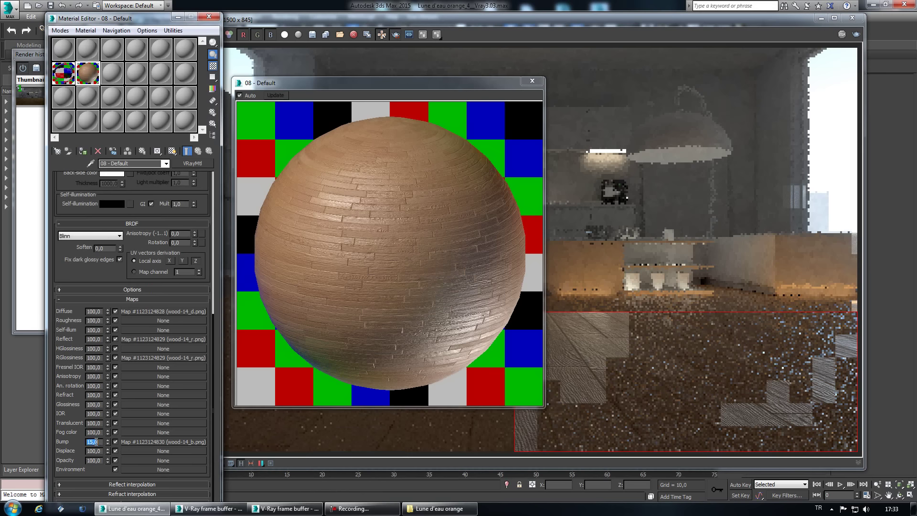
Test-render the floor region with the bump at 15, then stop it and close the frame buffer.
left_click(531, 81)
left_click(856, 35)
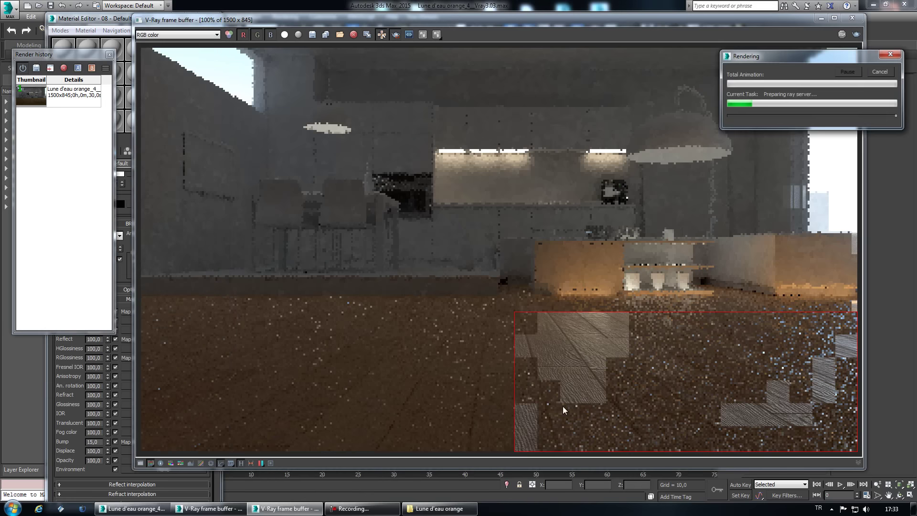
left_click(373, 510)
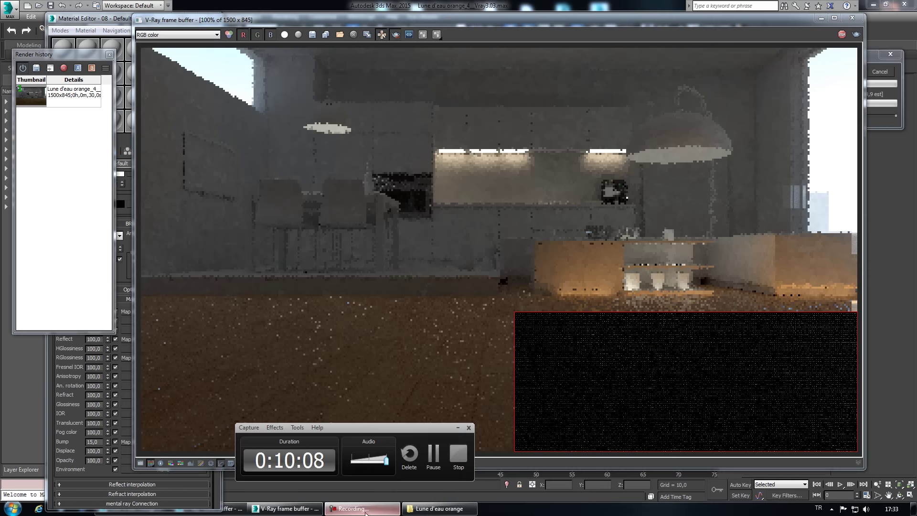
left_click(433, 455)
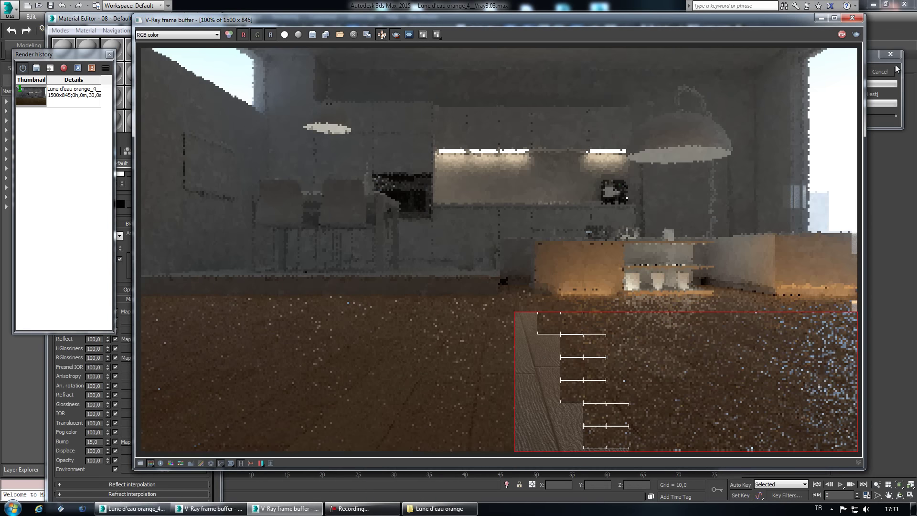
left_click(883, 73)
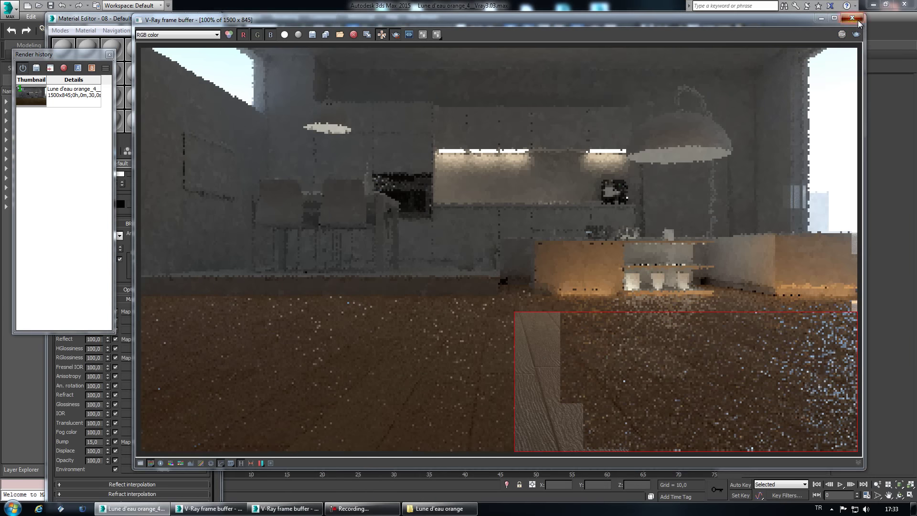
left_click(853, 18)
left_click(488, 385)
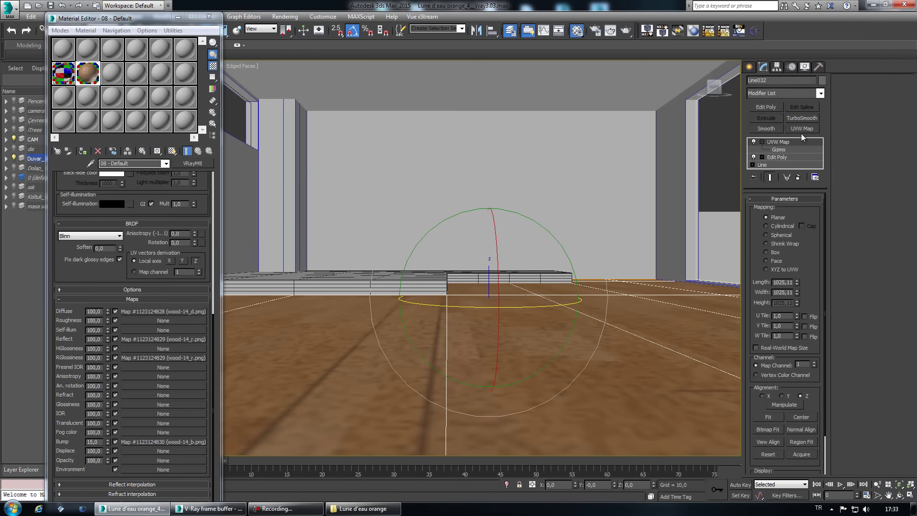
Add a Tessellate modifier to the floor on Polygons with tension 0 and 2 iterations.
left_click(812, 93)
scroll(764, 290, "down", 10)
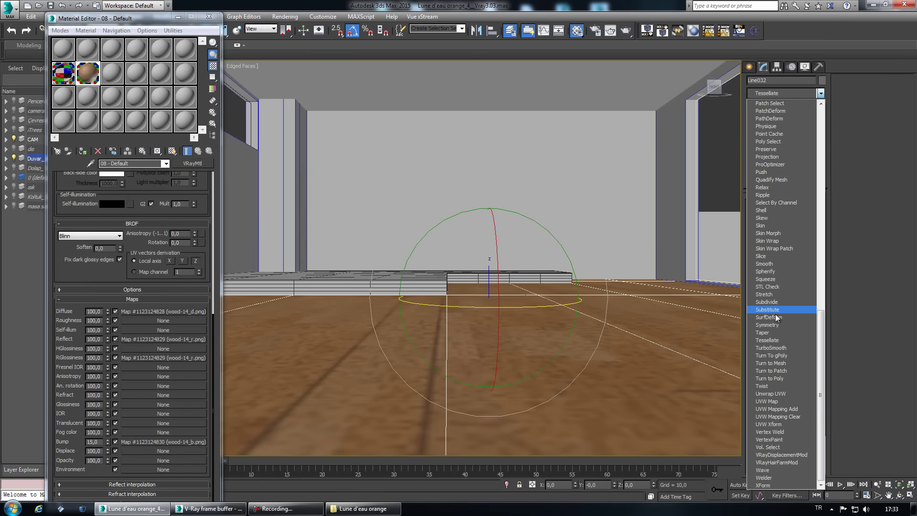
left_click(775, 340)
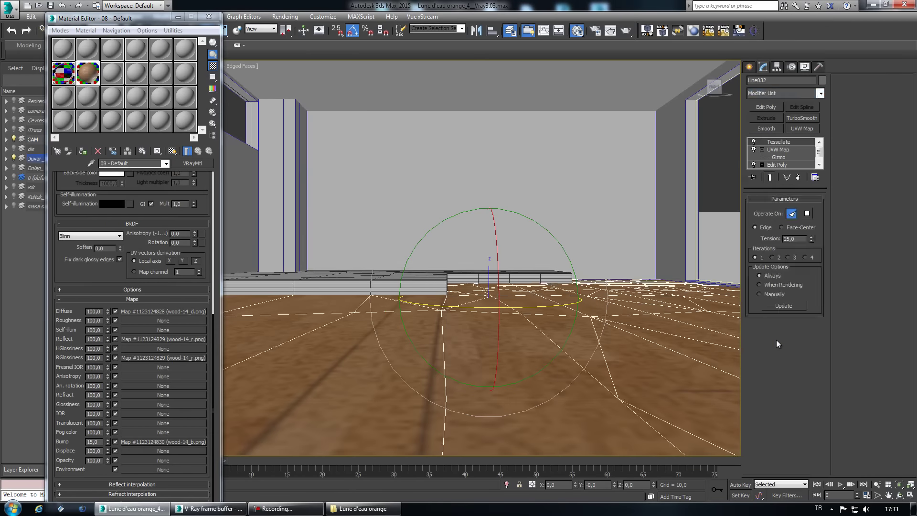
left_click(807, 214)
right_click(811, 239)
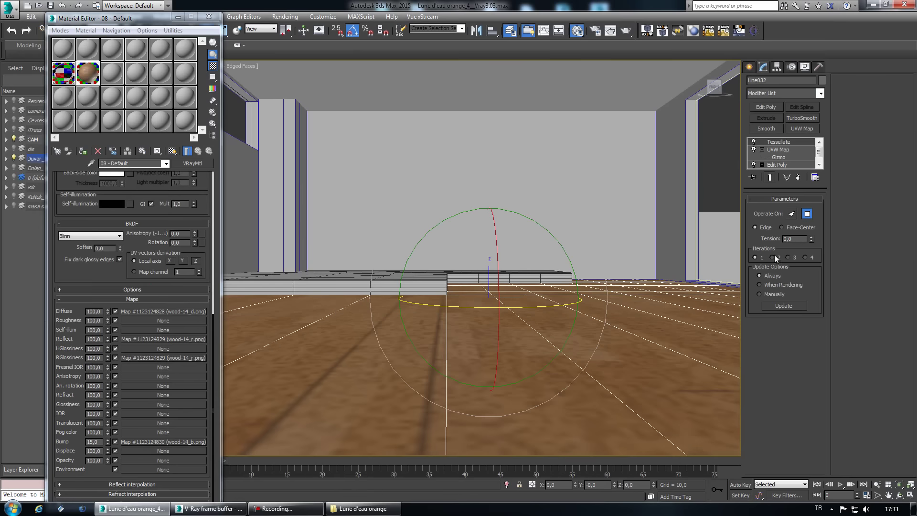
left_click(773, 257)
Orbit down onto the slab and select the other floor object, Line037.
mouse_move(524, 331)
middle_mouse_down("alt")
mouse_move(510, 352)
mouse_move(512, 211)
mouse_move(467, 198)
mouse_move(492, 256)
mouse_move(459, 297)
middle_mouse_up("alt")
left_click(467, 199)
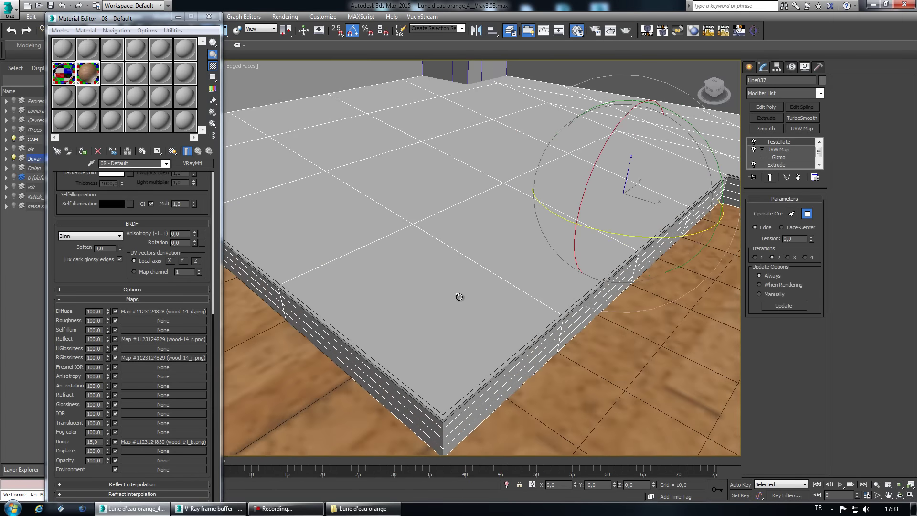
left_click_drag(123, 21, 94, 20)
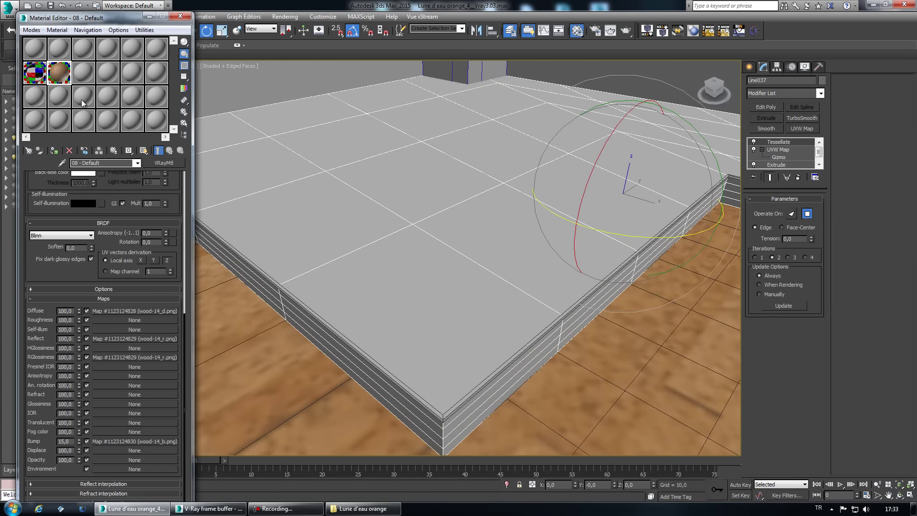
Rename the wood floor material to Zemin 1 and name an empty slot Zemin 2.
left_click(119, 162)
type("Zemin 1")
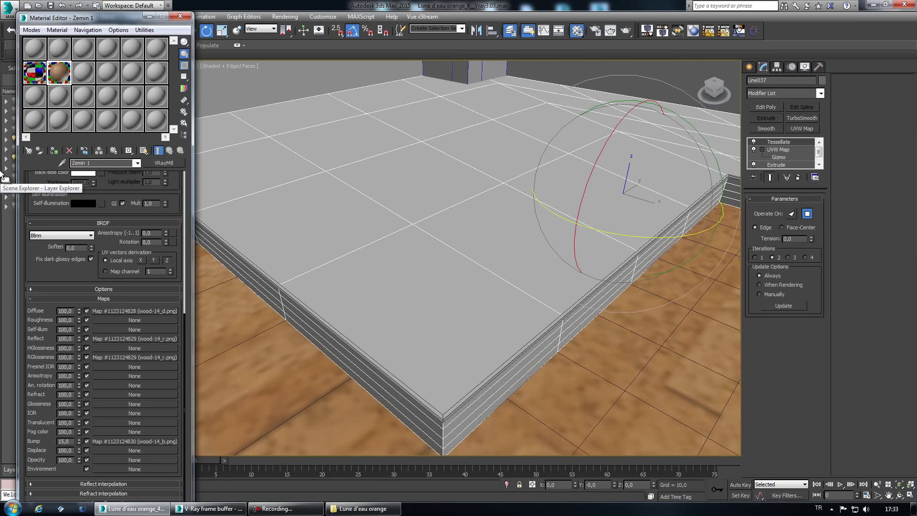
left_click(83, 73)
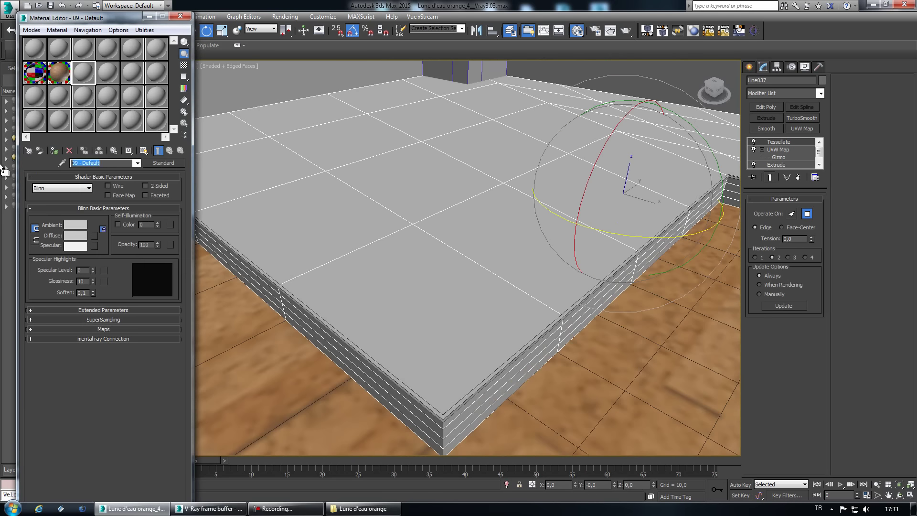
type("Zemin 2")
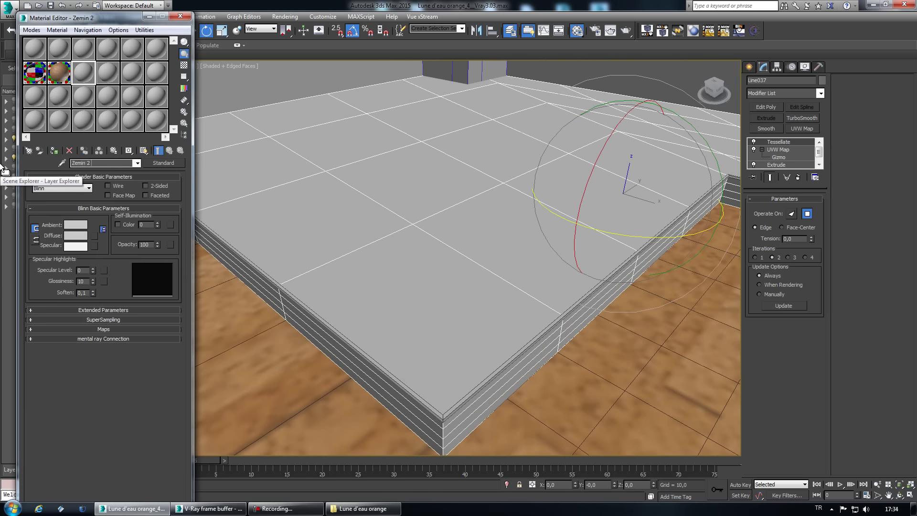
Change the Zemin 2 material type from Standard to VRayMtl.
mouse_move(416, 303)
middle_mouse_down("alt")
mouse_move(415, 286)
mouse_move(416, 328)
mouse_move(409, 243)
mouse_move(404, 296)
mouse_move(423, 283)
middle_mouse_up("alt")
left_click(158, 163)
scroll(396, 354, "down", 3)
double_click(394, 359)
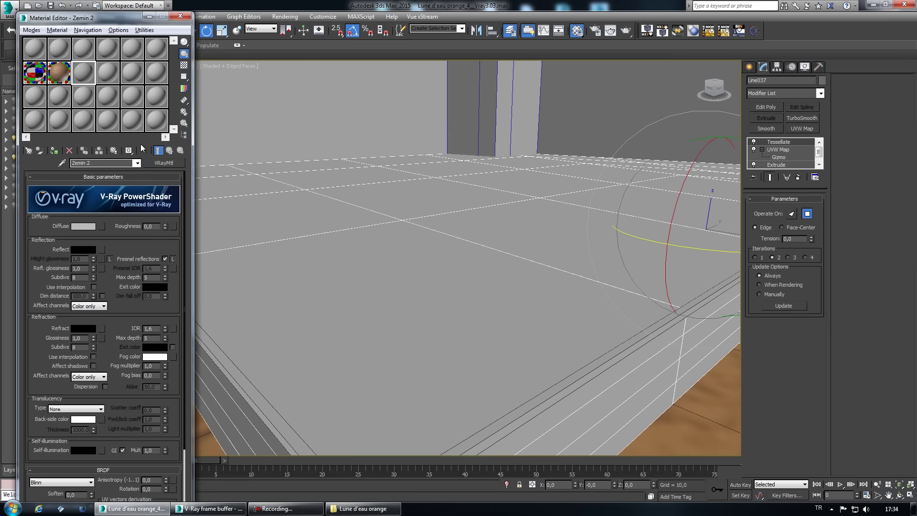
middle_click_drag(432, 213, 427, 217, "alt")
Test-render a marked central floor region, then the full frame, cancelling and closing the window.
left_click(625, 31)
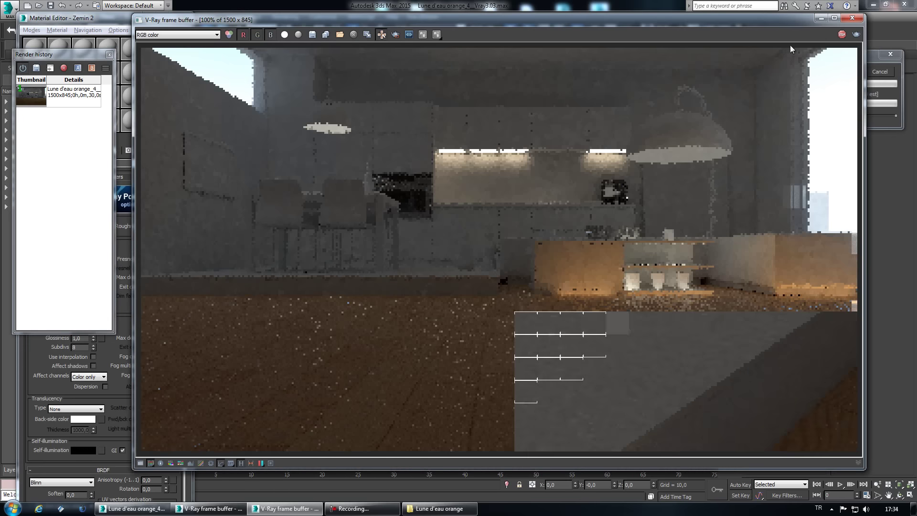
left_click(842, 35)
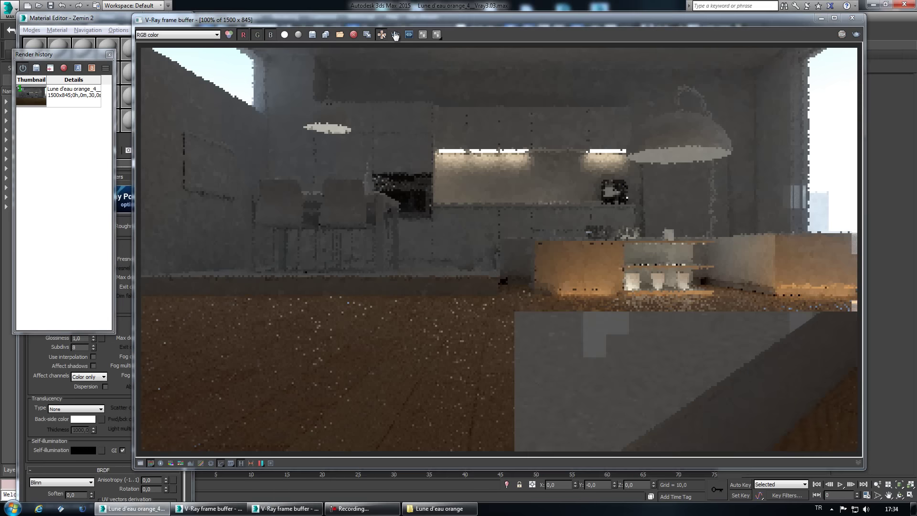
mouse_move(324, 221)
left_mouse_down()
mouse_move(575, 372)
mouse_move(648, 371)
left_mouse_up()
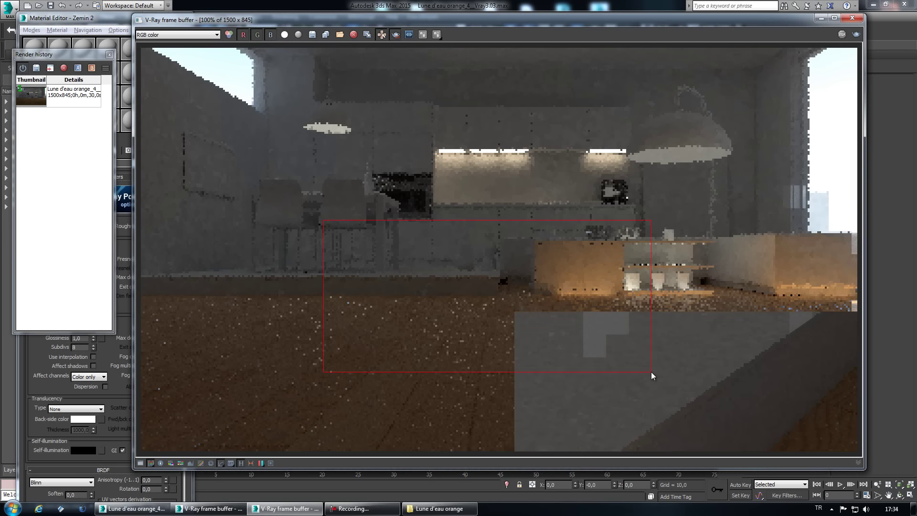
left_click(857, 36)
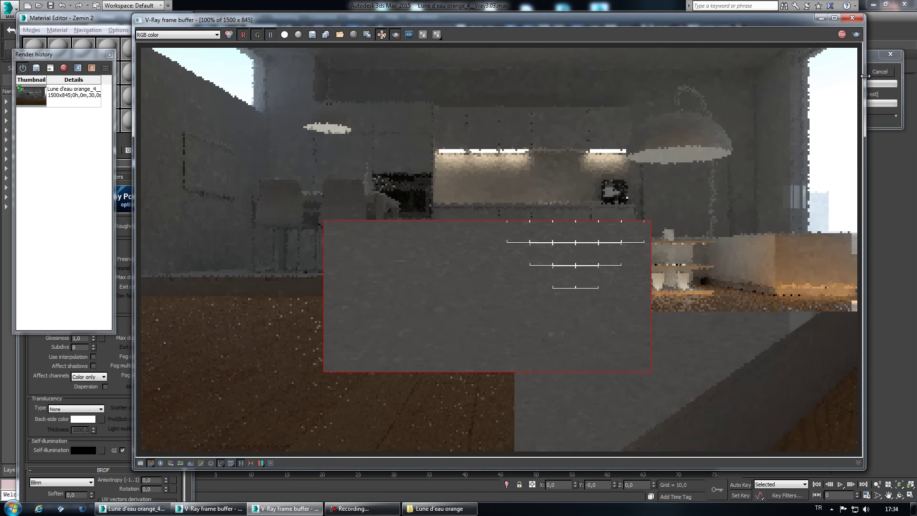
left_click(405, 38)
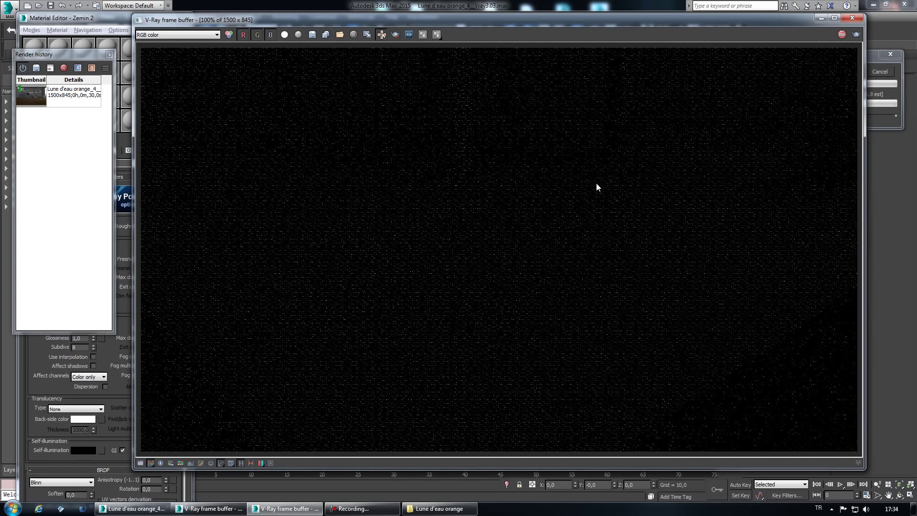
left_click(880, 72)
left_click(853, 18)
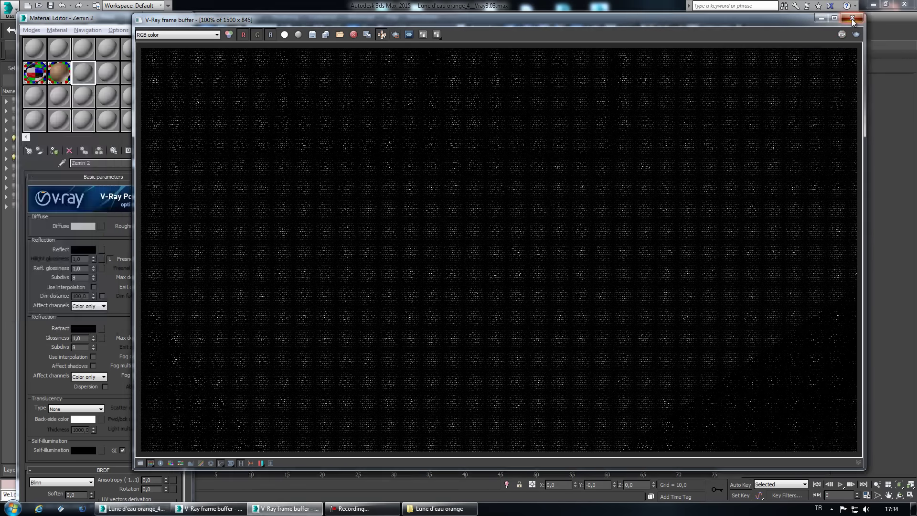
From a new view angle, restart the render and mark a larger central region to render.
mouse_move(450, 219)
middle_mouse_down("alt")
mouse_move(442, 299)
mouse_move(409, 281)
middle_mouse_up("alt")
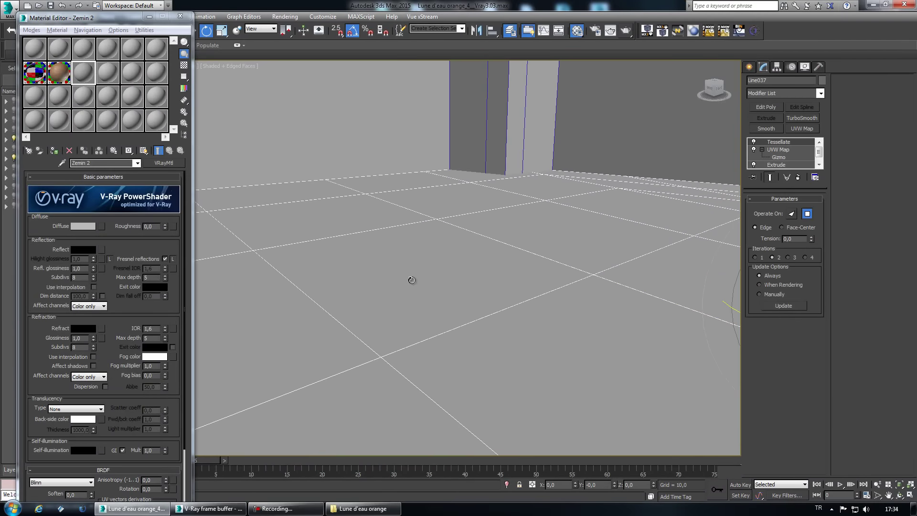
left_click(623, 31)
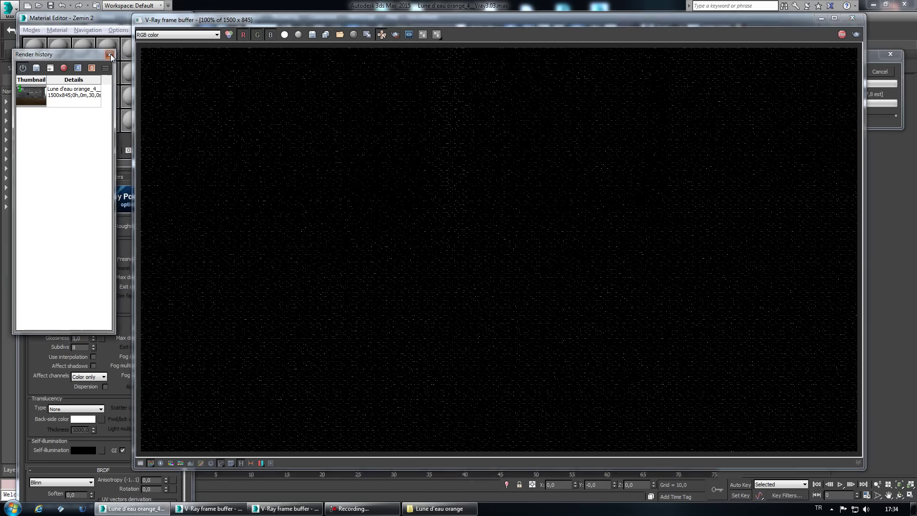
left_click(109, 55)
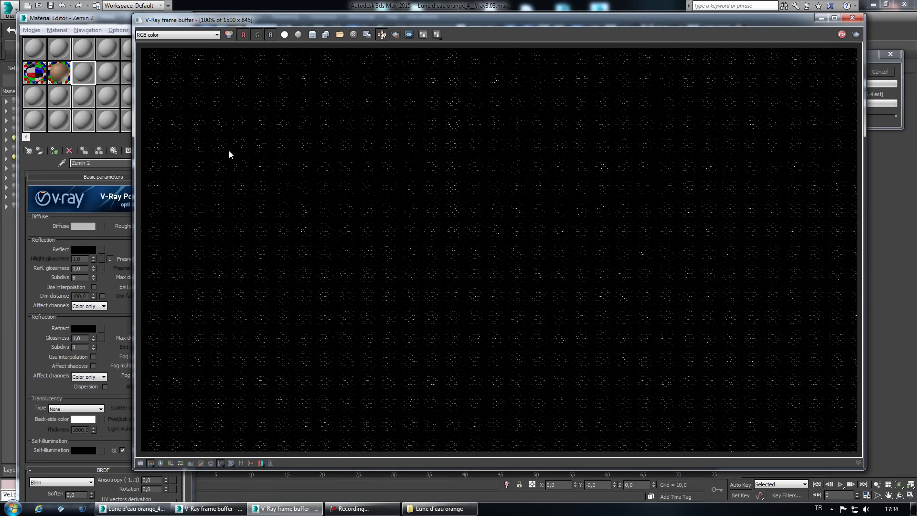
left_click(878, 77)
left_click(382, 35)
mouse_move(245, 169)
left_mouse_down()
mouse_move(730, 380)
mouse_move(763, 404)
left_mouse_up()
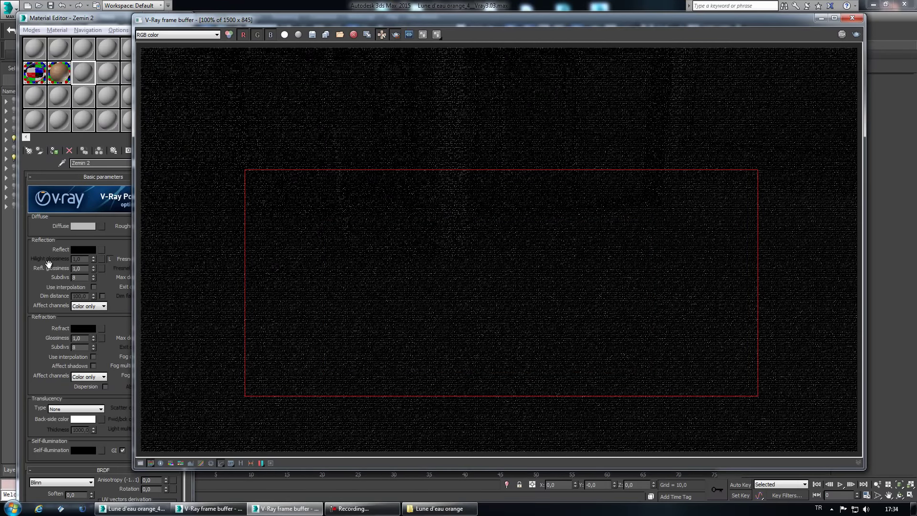
left_click(48, 263)
Load Ground_2_Diffuse.jpg as a Bitmap in Zemin 2's diffuse slot and return to the material.
left_click(102, 225)
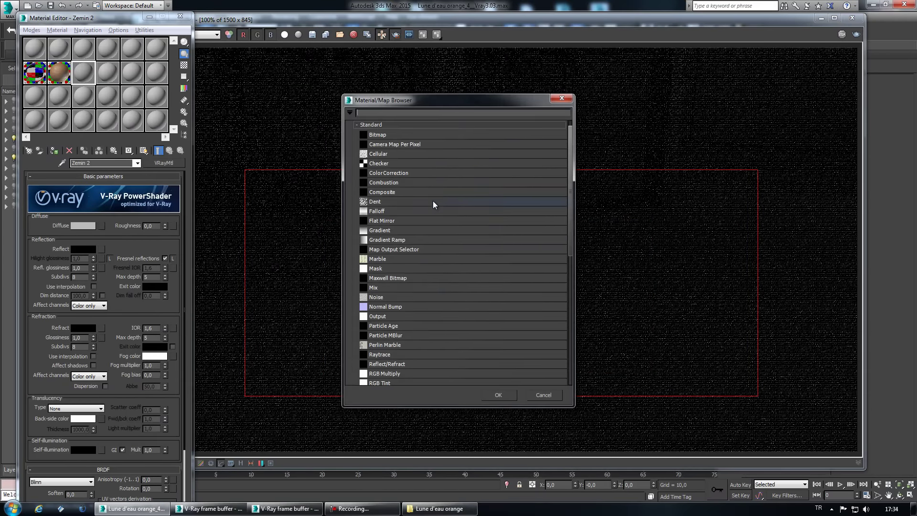
double_click(403, 144)
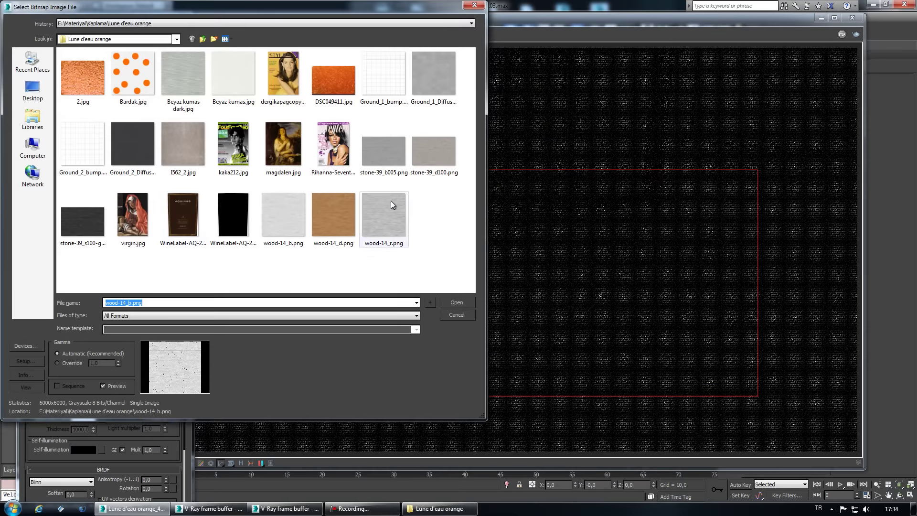
left_click(126, 146)
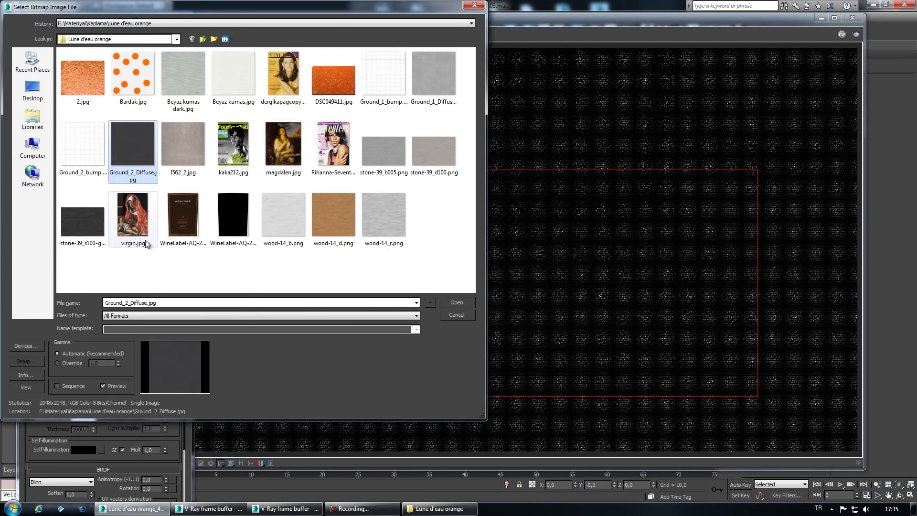
right_click(131, 136)
left_click(167, 155)
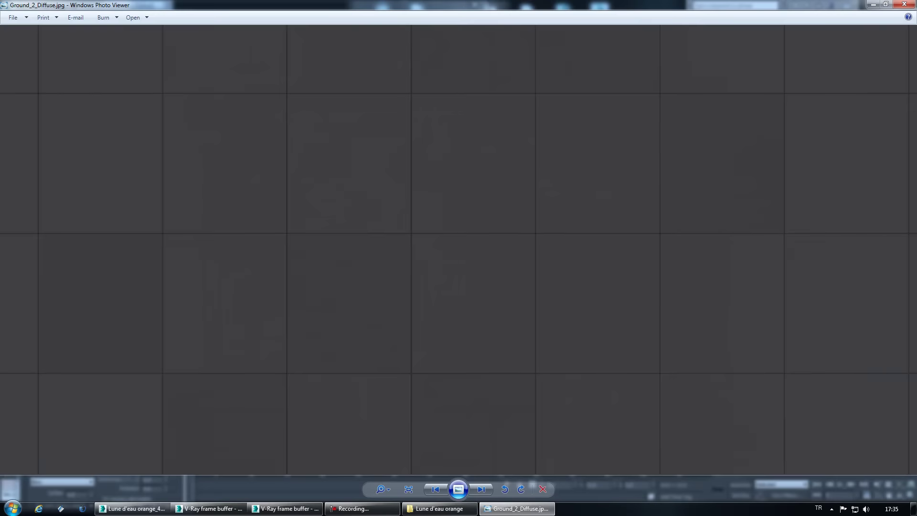
left_click(904, 5)
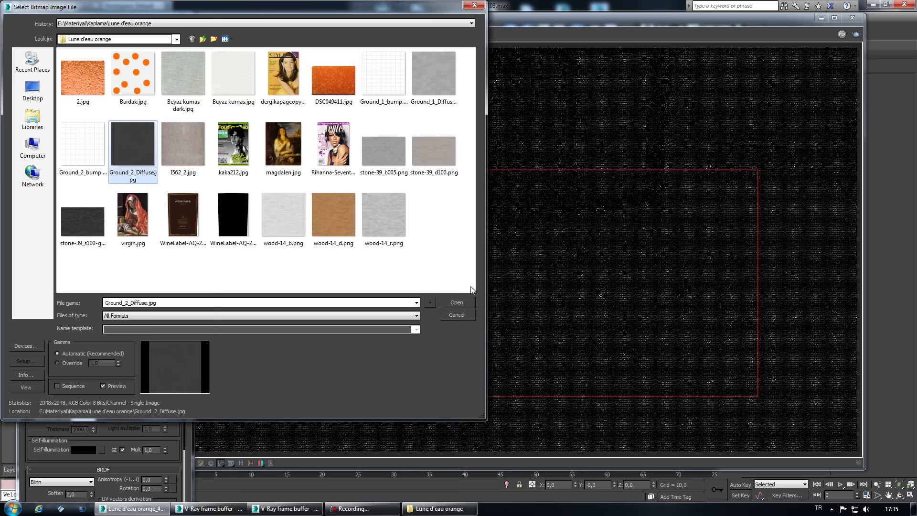
left_click(456, 302)
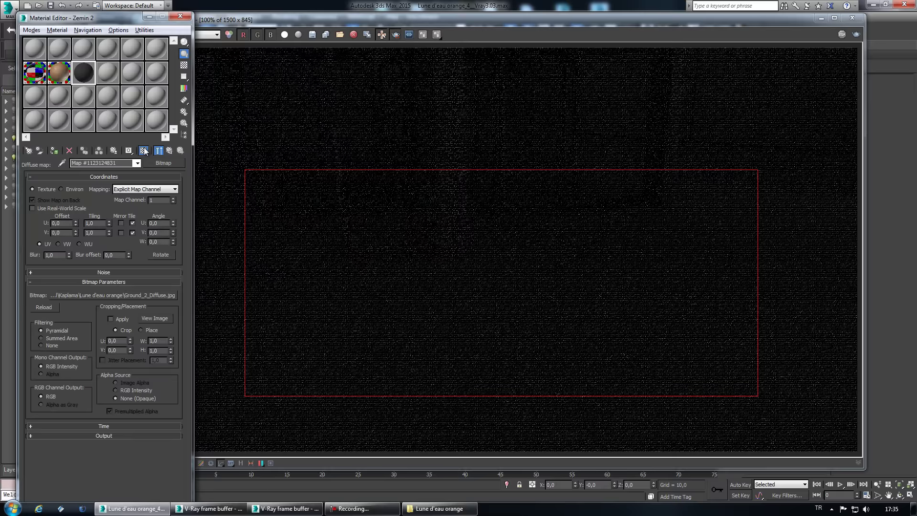
left_click(170, 151)
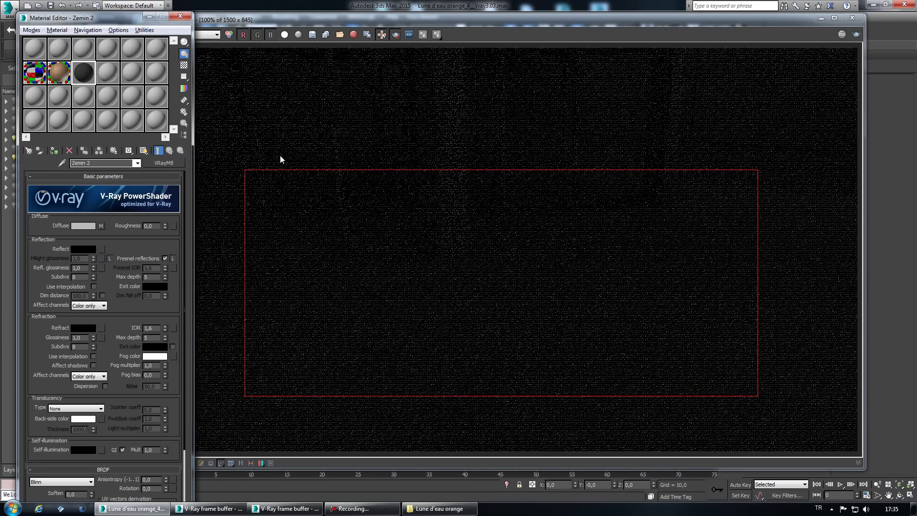
Re-render the framed floor region to check the Ground_2 diffuse texture.
left_click(827, 25)
left_click(856, 35)
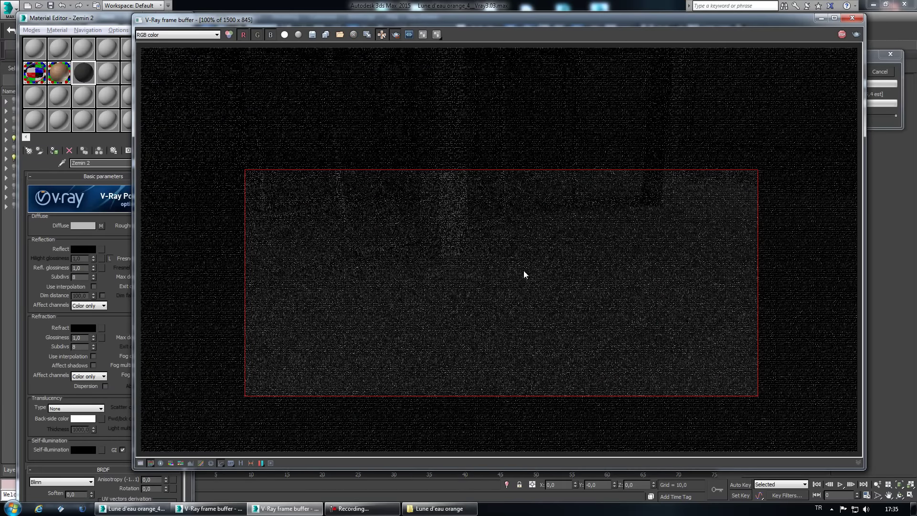
left_click(821, 19)
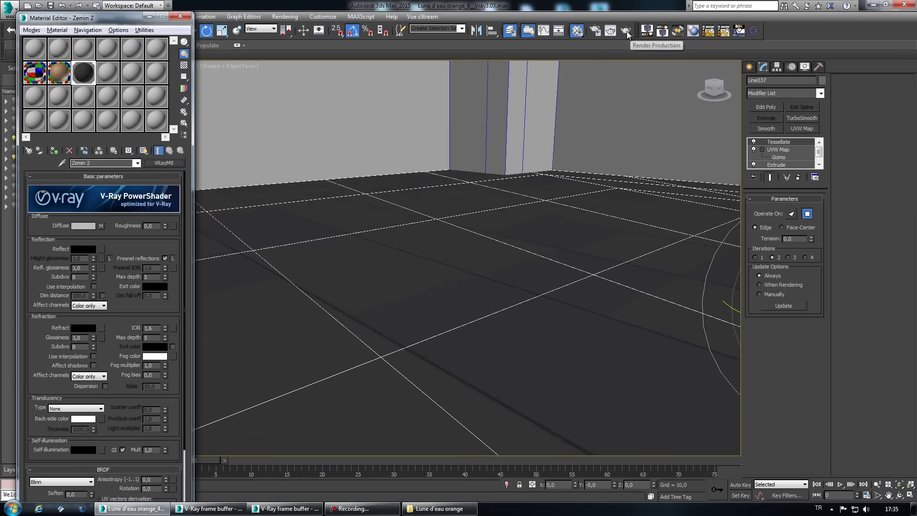
left_click(629, 33)
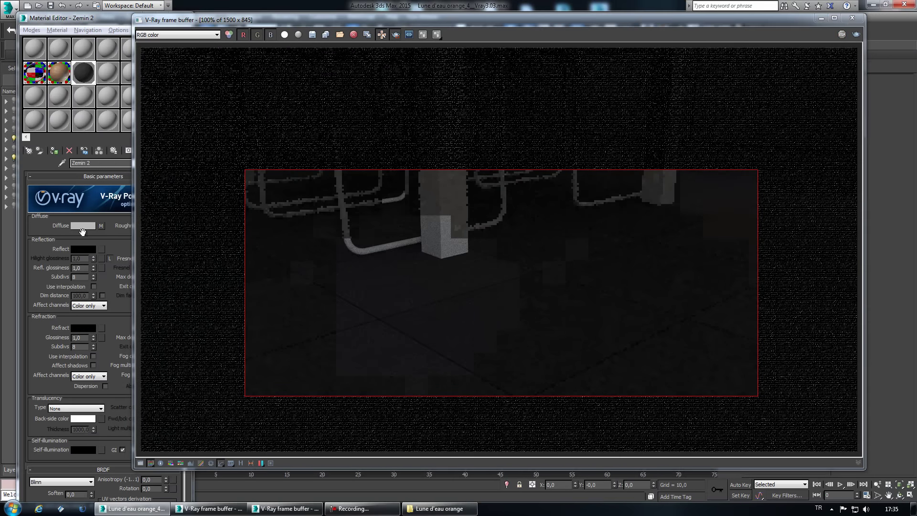
Open an enlarged Zemin 2 sample preview with a checkered background.
left_click(43, 244)
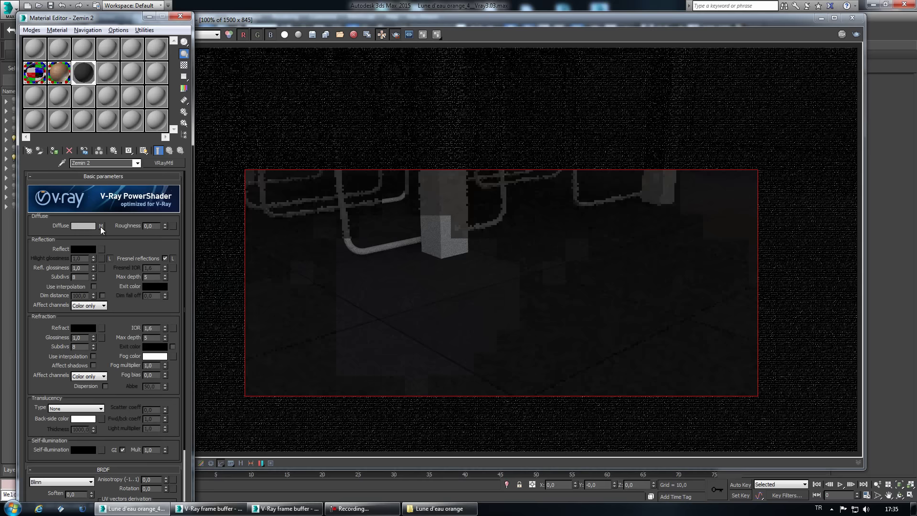
left_click_drag(112, 215, 103, 226)
double_click(85, 74)
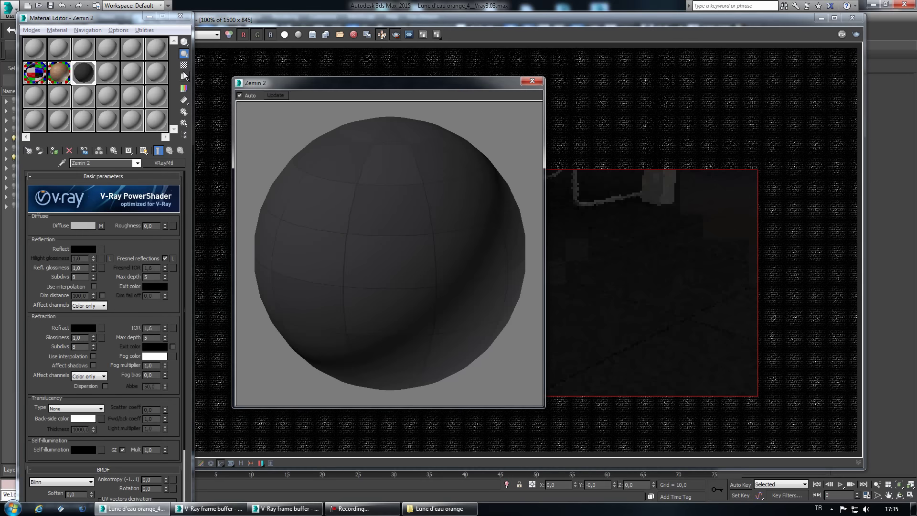
left_click(183, 68)
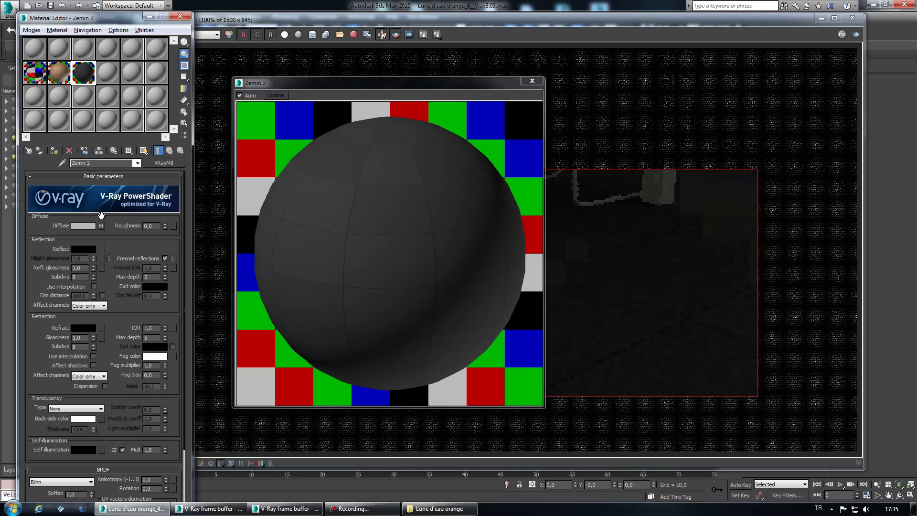
Instance the diffuse texture into the Reflect slot and turn off Fresnel reflections.
left_click_drag(102, 225, 100, 256)
left_click(86, 290)
left_click_drag(363, 88, 439, 82)
left_click(164, 258)
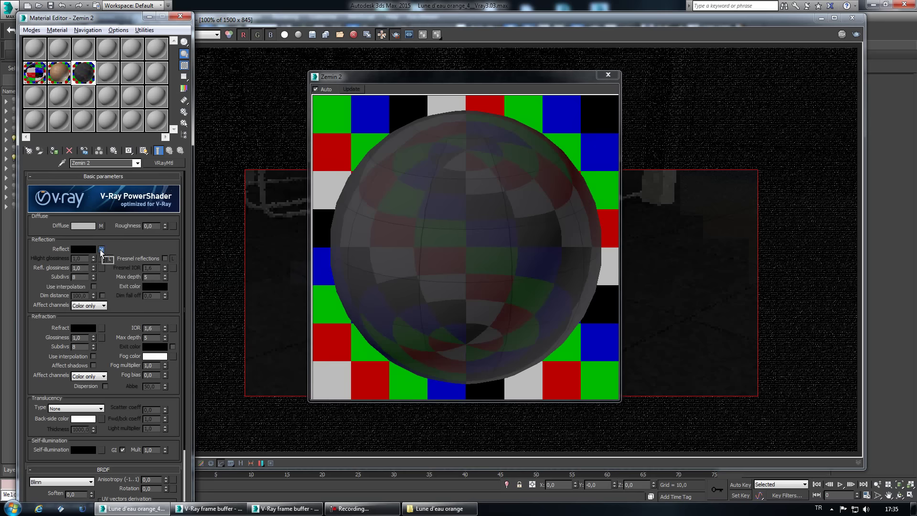
Copy the reflection texture into Refl. glossiness, then clear that map slot again.
left_click_drag(101, 249, 102, 267)
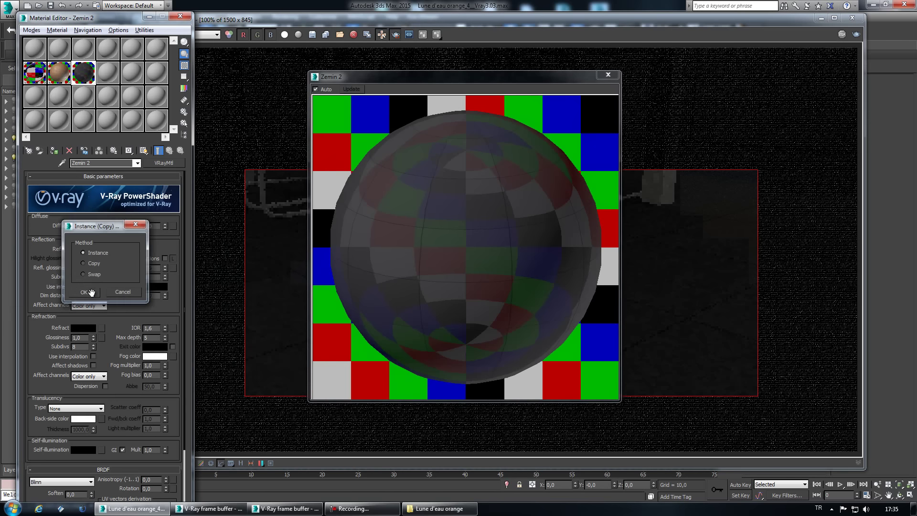
left_click(90, 292)
right_click(101, 270)
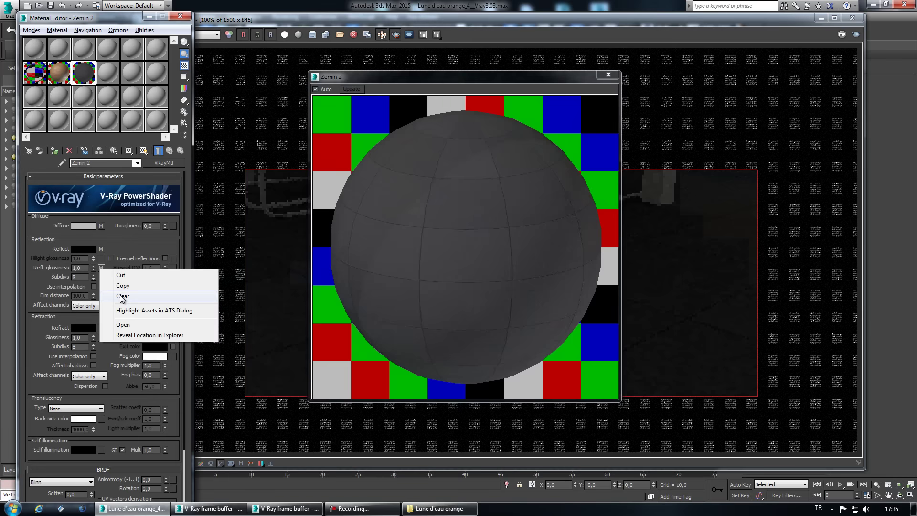
left_click(122, 296)
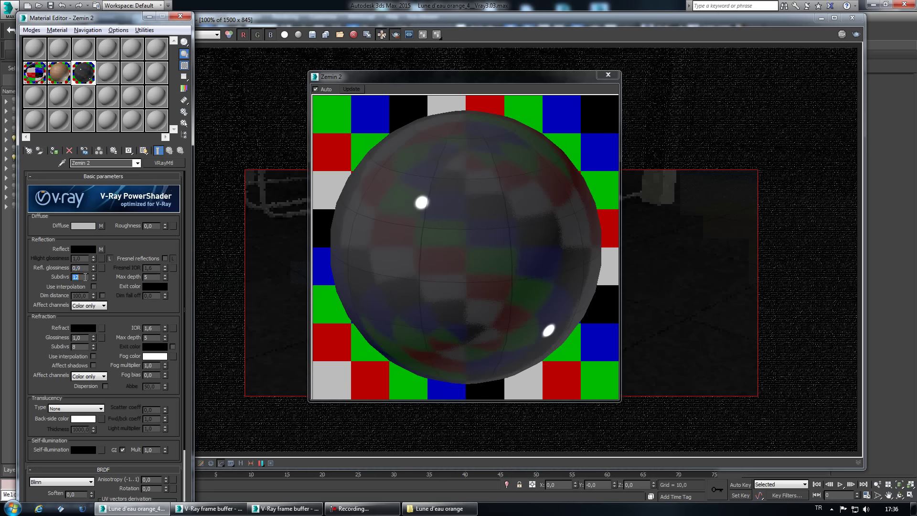
type("12")
Set reflection glossiness 0,9 and subdivs 12, and expand the Maps rollout.
left_click_drag(50, 277, 49, 263)
scroll(50, 263, "down", 3)
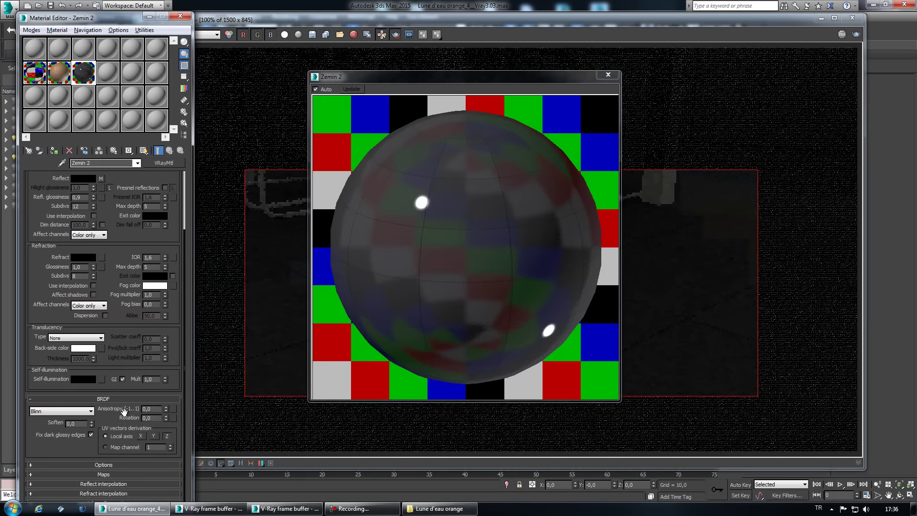
left_click(114, 474)
scroll(26, 434, "down", 5)
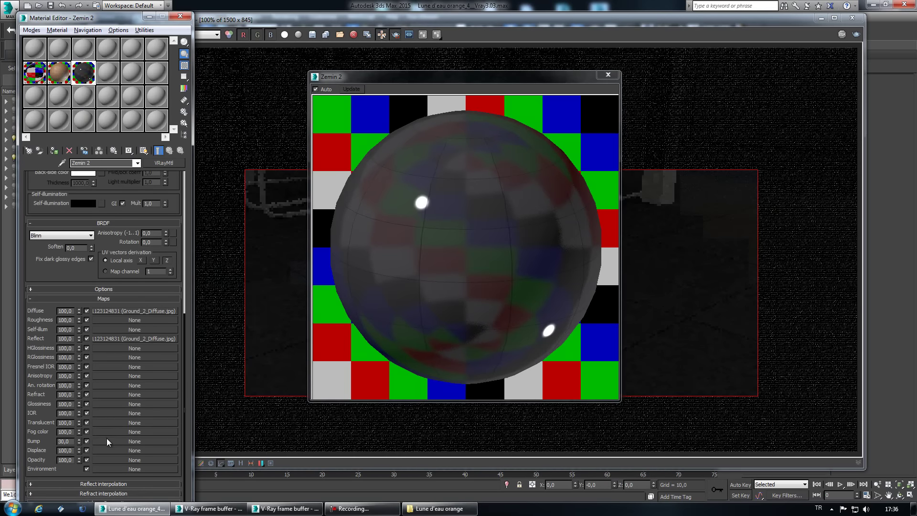
Load Ground_2_bump.jpg as a Bitmap in Zemin 2's bump slot.
left_click(134, 441)
double_click(371, 146)
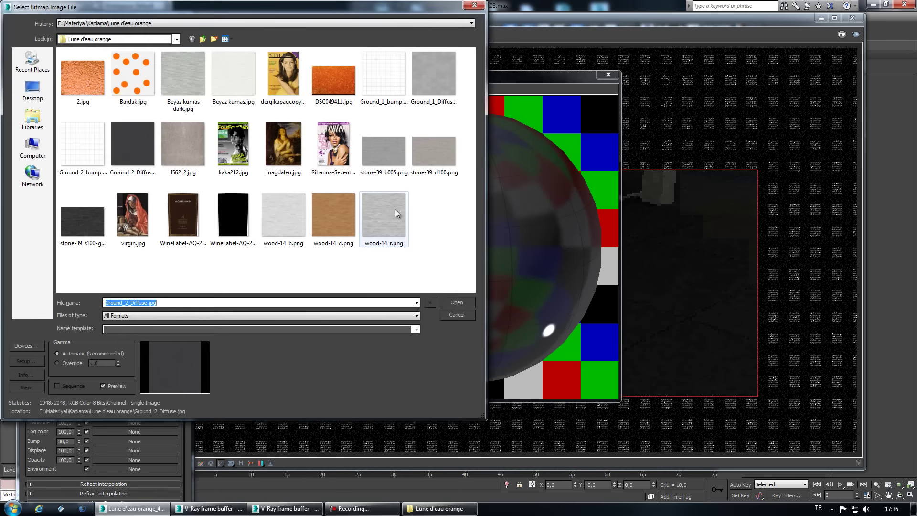
left_click(84, 154)
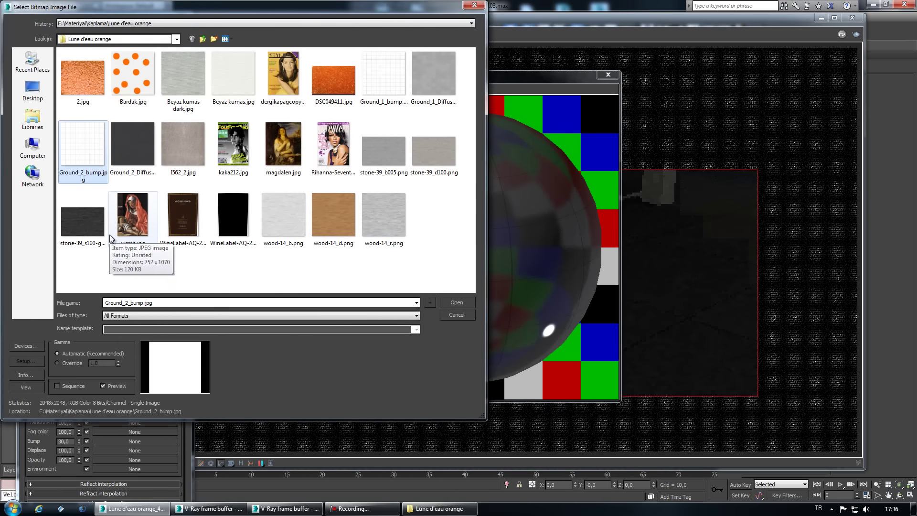
key("Return")
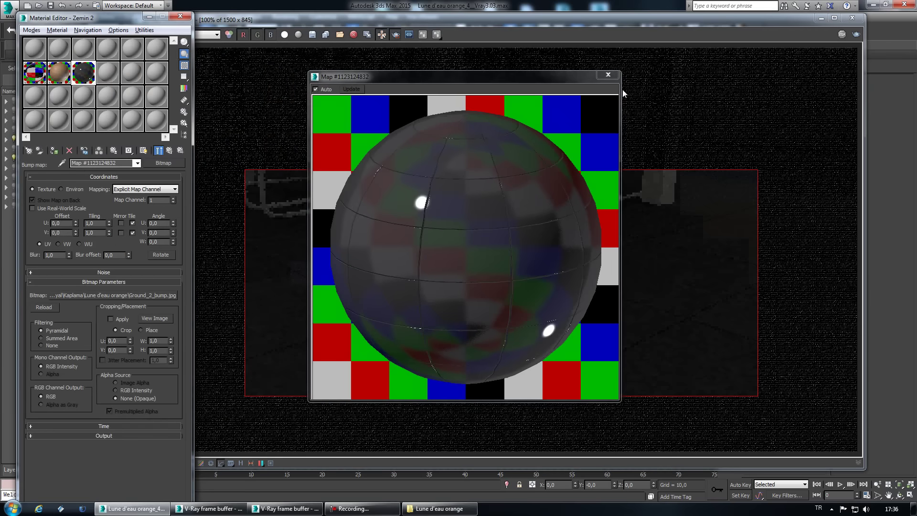
left_click(618, 76)
Raise the floor tessellation to 3 iterations and render the floor again.
left_click(816, 19)
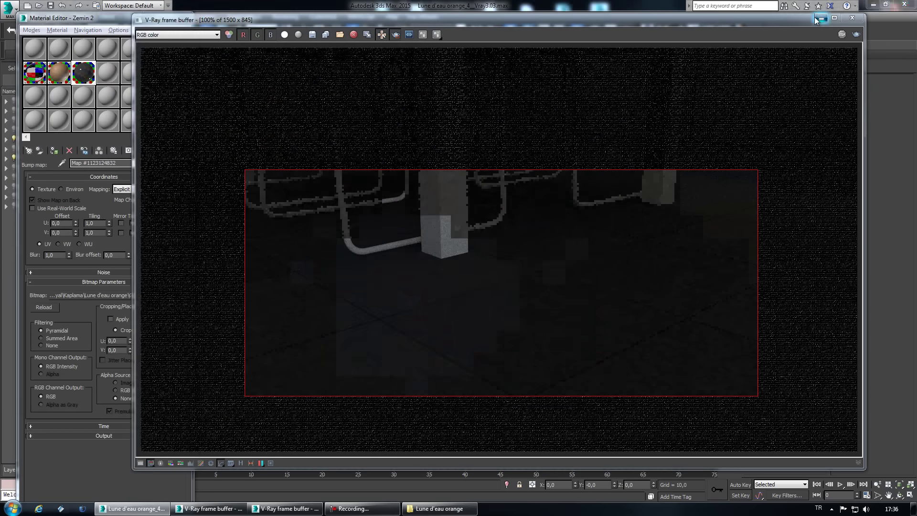
left_click(792, 256)
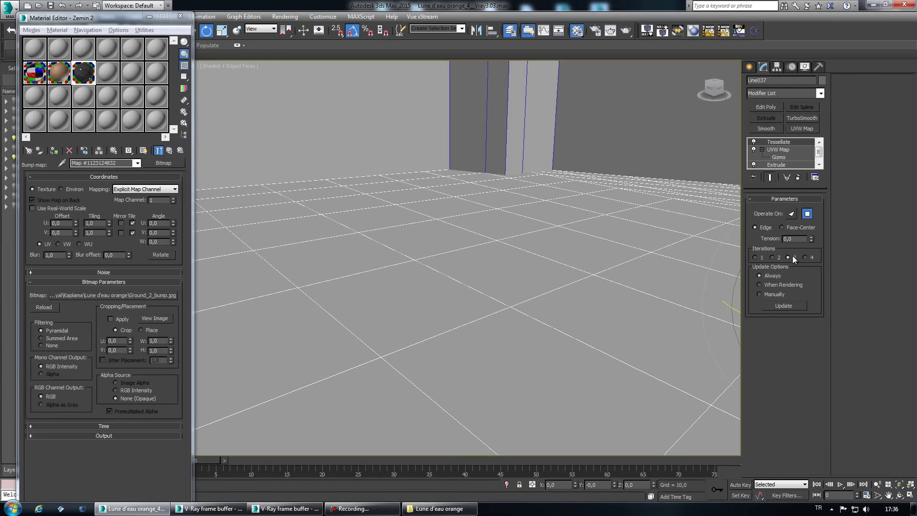
left_click(625, 30)
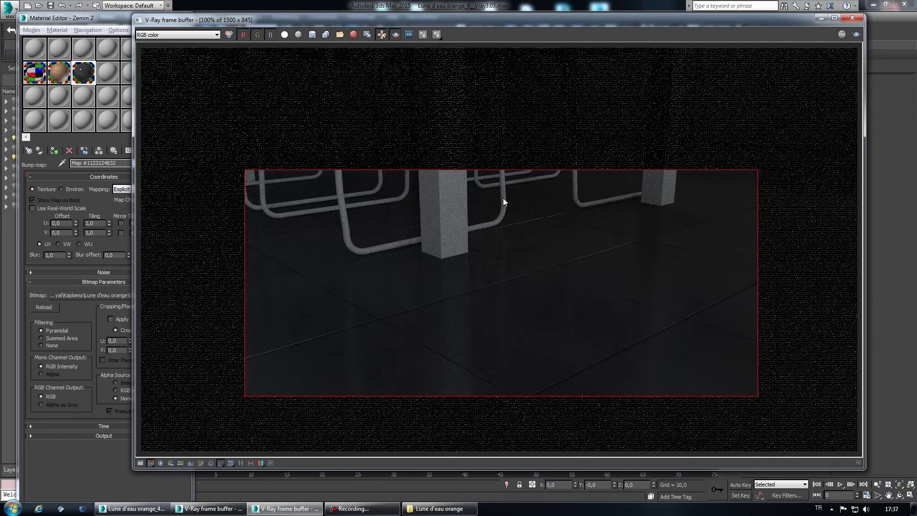
left_click(821, 18)
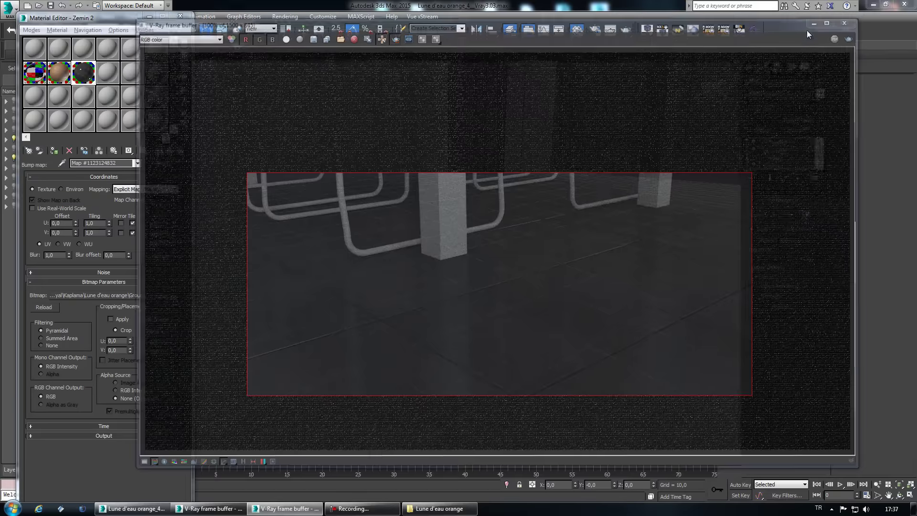
Edit the Noise threshold in render settings, re-render, then cancel and close the frame buffer.
key("F10")
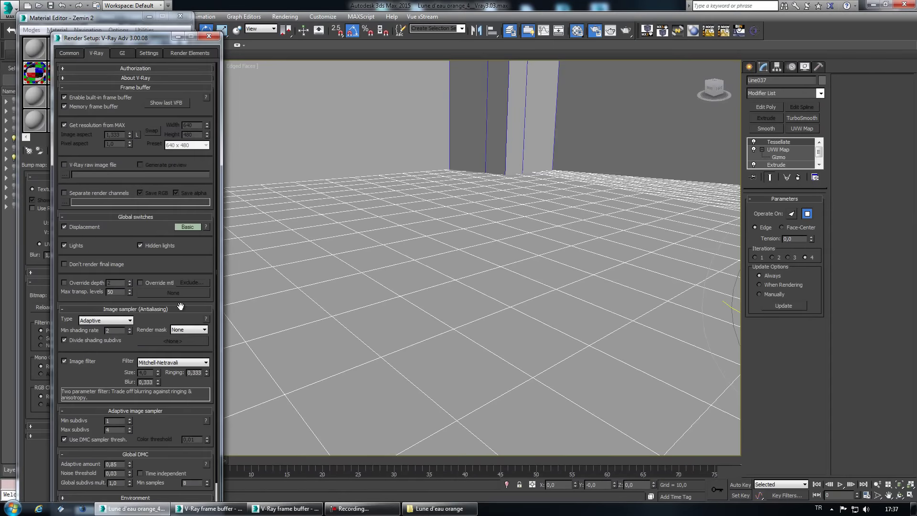
double_click(119, 473)
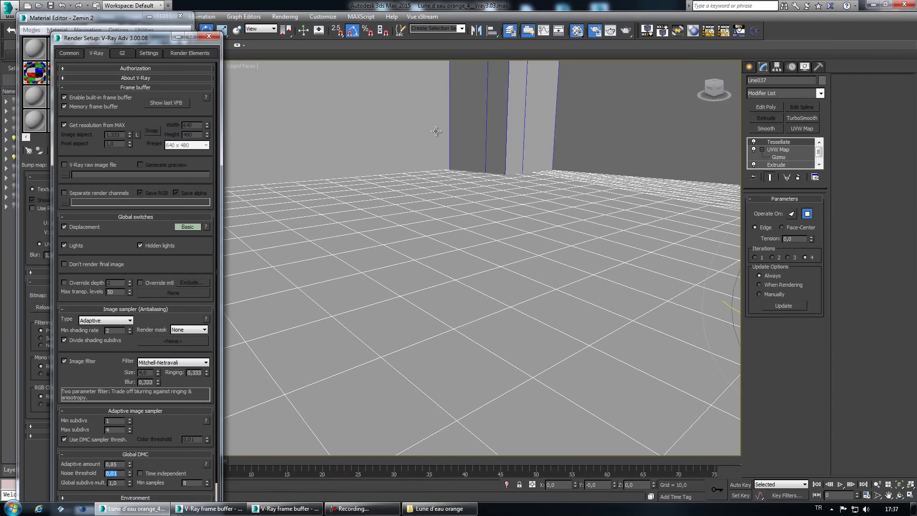
left_click(610, 30)
left_click(363, 509)
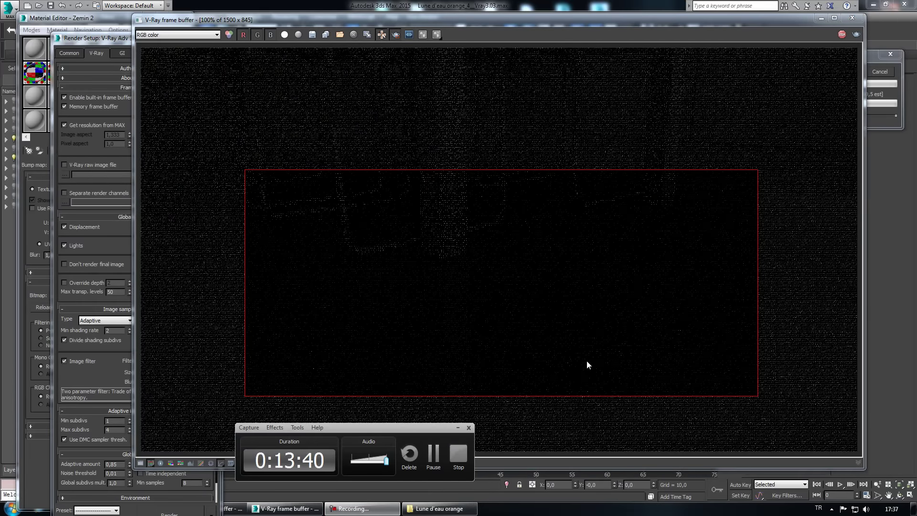
left_click(434, 451)
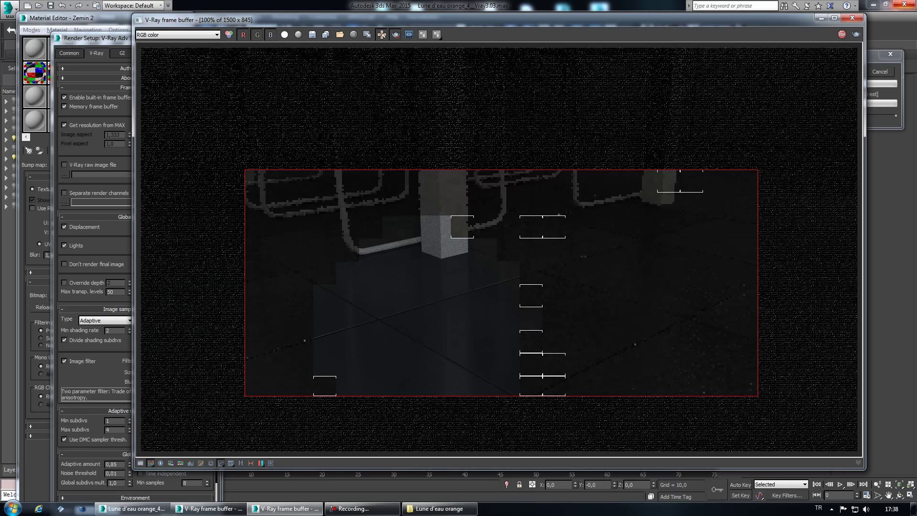
left_click(897, 94)
left_click(879, 72)
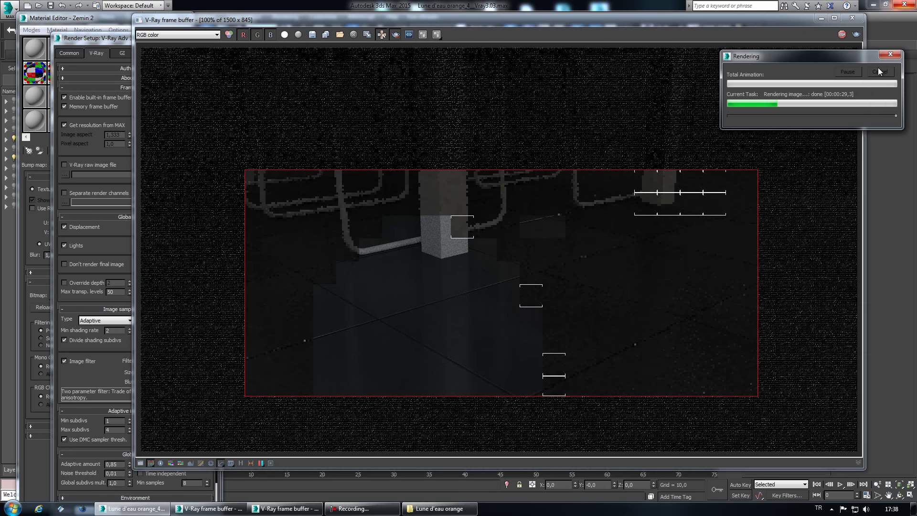
left_click(852, 19)
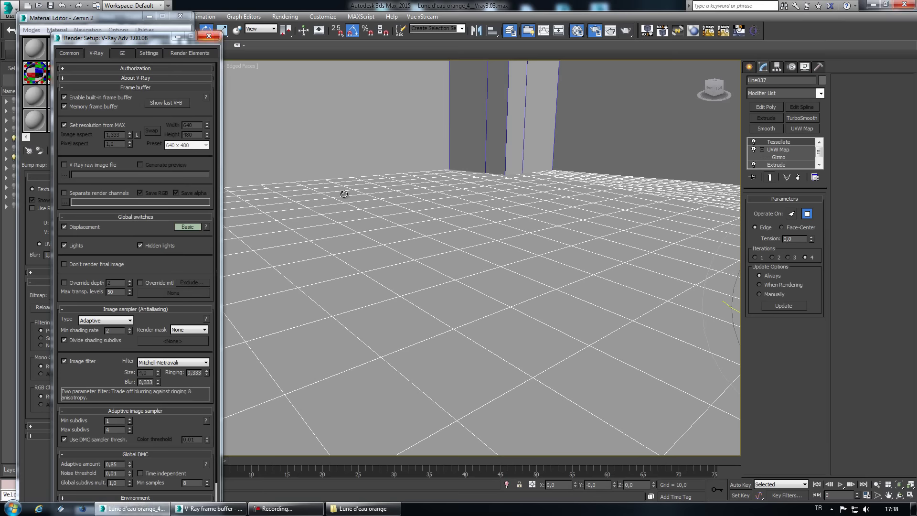
Select the sweep border Line036 along the slab edge and frame it in view.
mouse_move(449, 269)
middle_mouse_down("alt")
mouse_move(532, 383)
mouse_move(512, 301)
mouse_move(554, 373)
mouse_move(512, 380)
mouse_move(537, 350)
middle_mouse_up("alt")
scroll(502, 349, "up", 5)
left_click(415, 328)
mouse_move(415, 328)
middle_mouse_down("alt")
mouse_move(409, 321)
mouse_move(454, 344)
mouse_move(395, 304)
mouse_move(678, 343)
mouse_move(311, 286)
mouse_move(536, 286)
mouse_move(619, 348)
middle_mouse_up("alt")
scroll(586, 350, "up", 2)
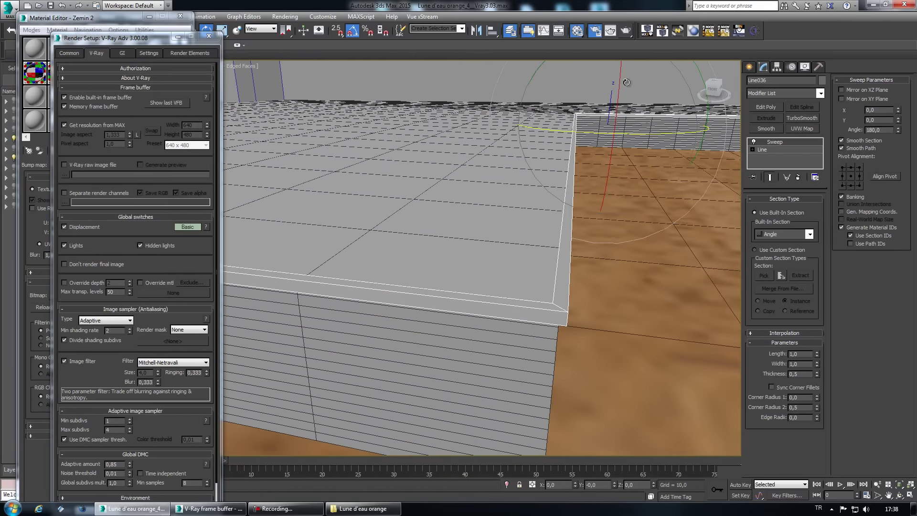
Name an unused Material Editor slot 'Chrome 1'.
left_click(120, 23)
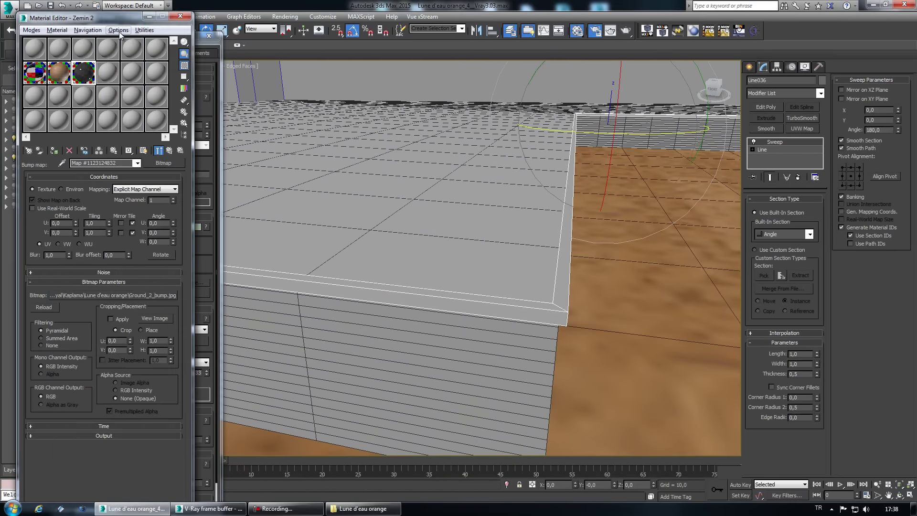
left_click(113, 73)
double_click(104, 164)
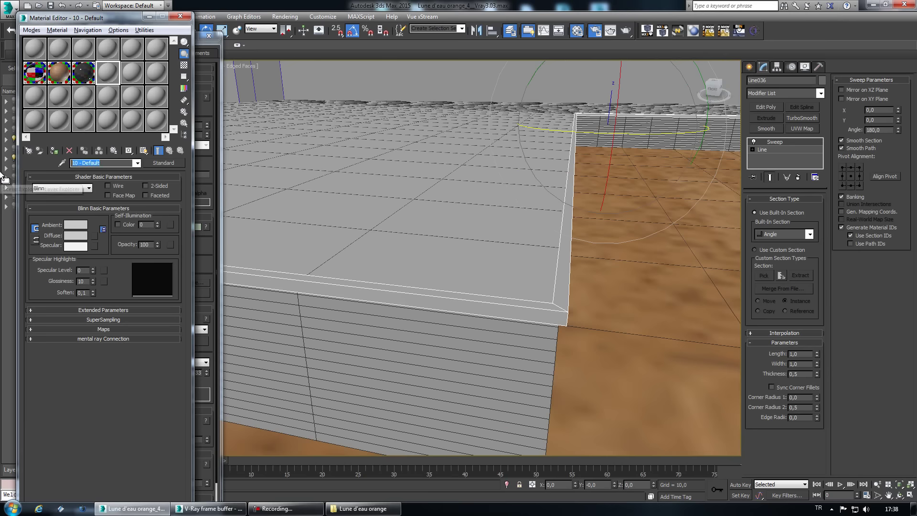
type("Chrome")
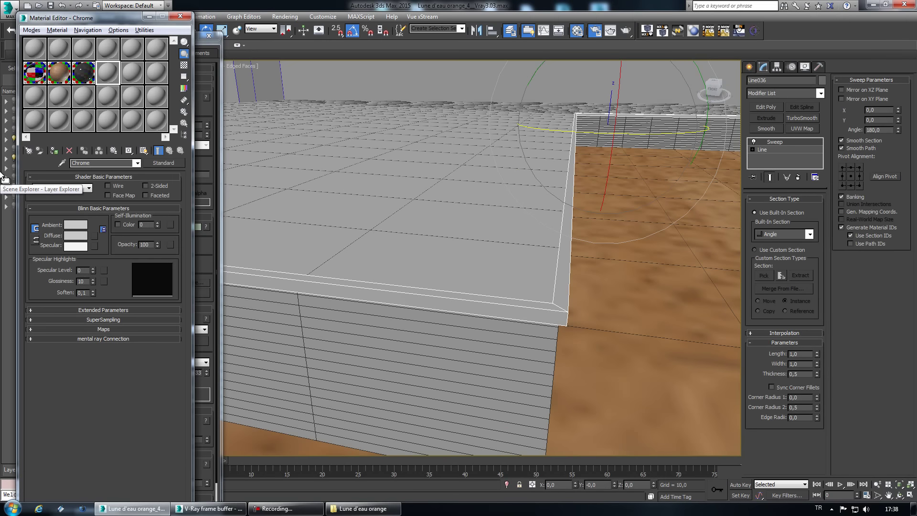
type(" 1")
Convert Chrome 1 to a VRayMtl and preview it enlarged on a checkered background.
left_click(173, 164)
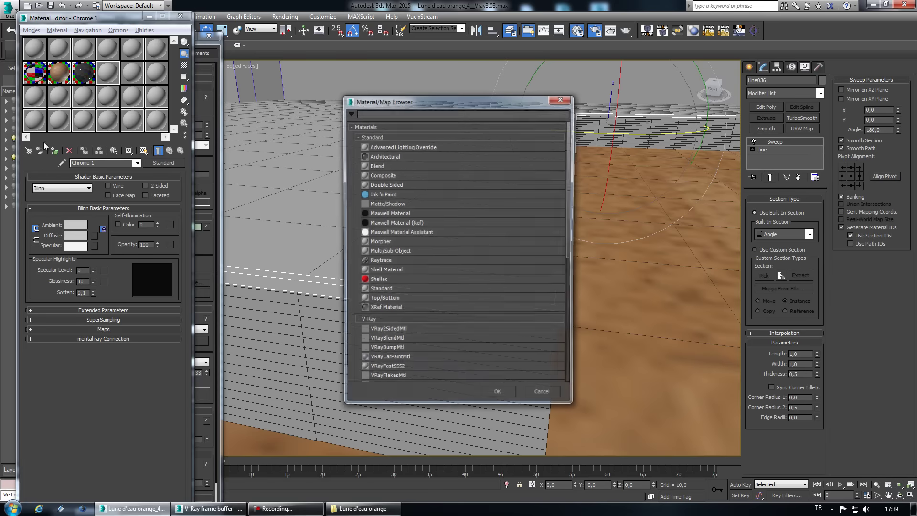
scroll(455, 355, "down", 2)
double_click(389, 350)
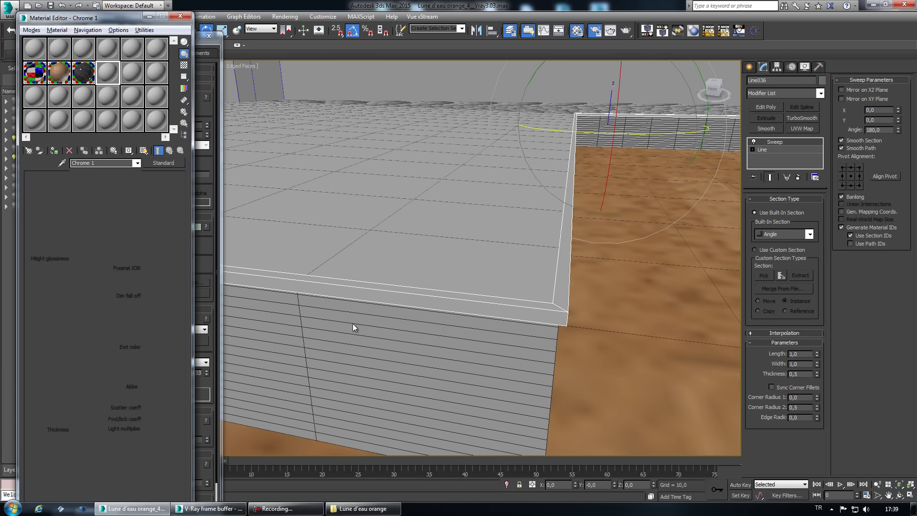
double_click(112, 79)
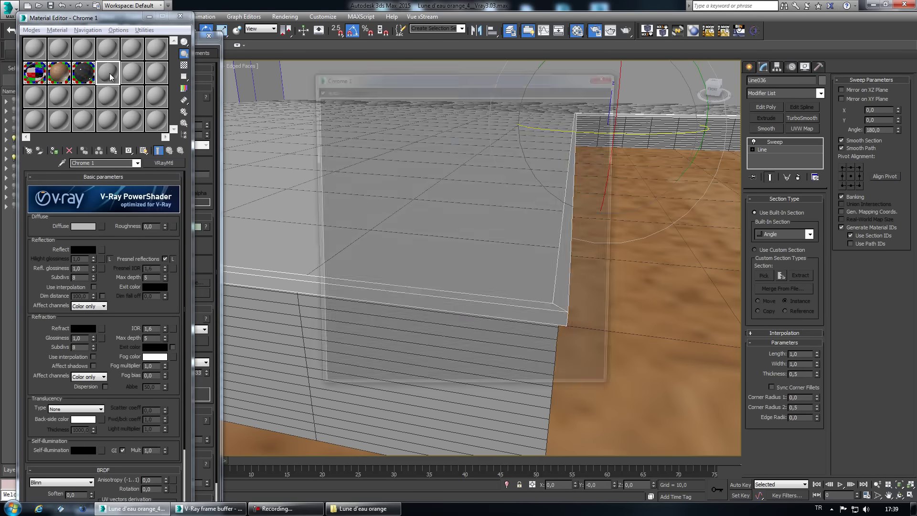
left_click(184, 66)
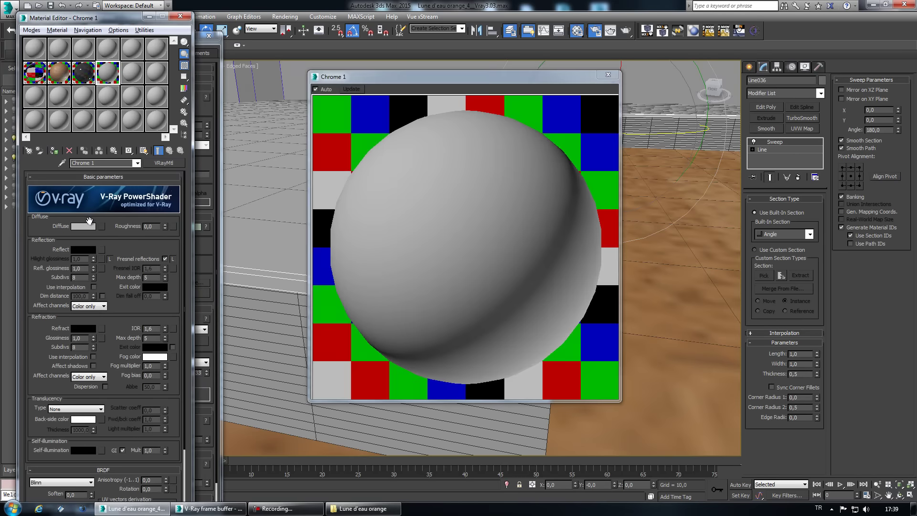
Give Chrome 1 black diffuse, white reflection and Fresnel off, then start a test render.
left_click(83, 226)
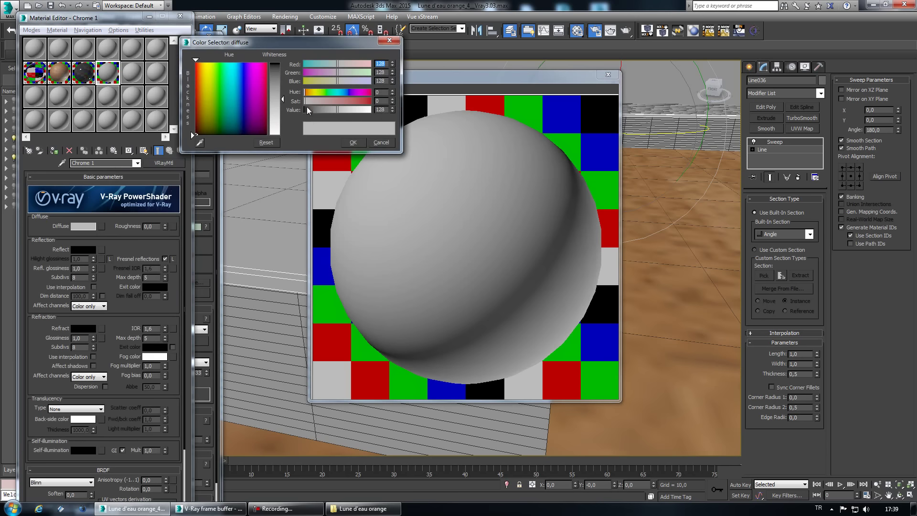
mouse_move(326, 110)
left_mouse_down()
mouse_move(304, 110)
mouse_move(372, 111)
left_mouse_up()
left_click(354, 142)
left_click(83, 249)
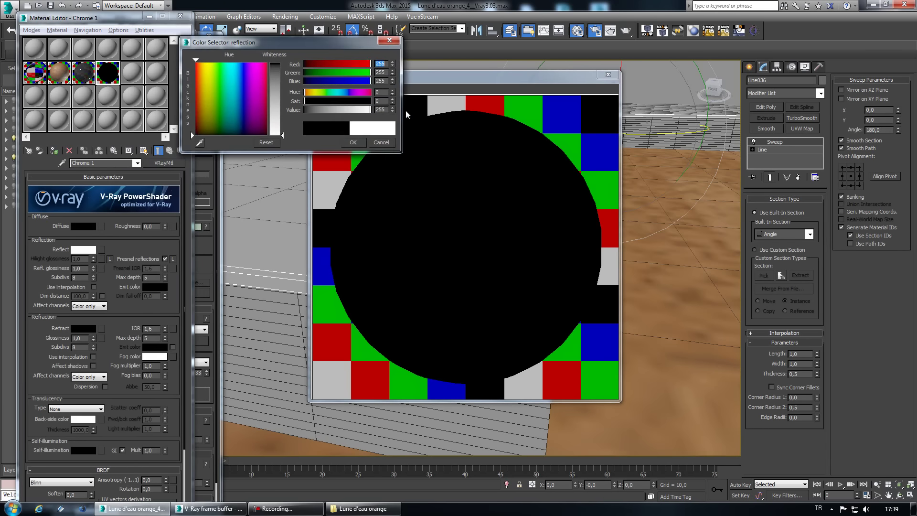
left_click(350, 142)
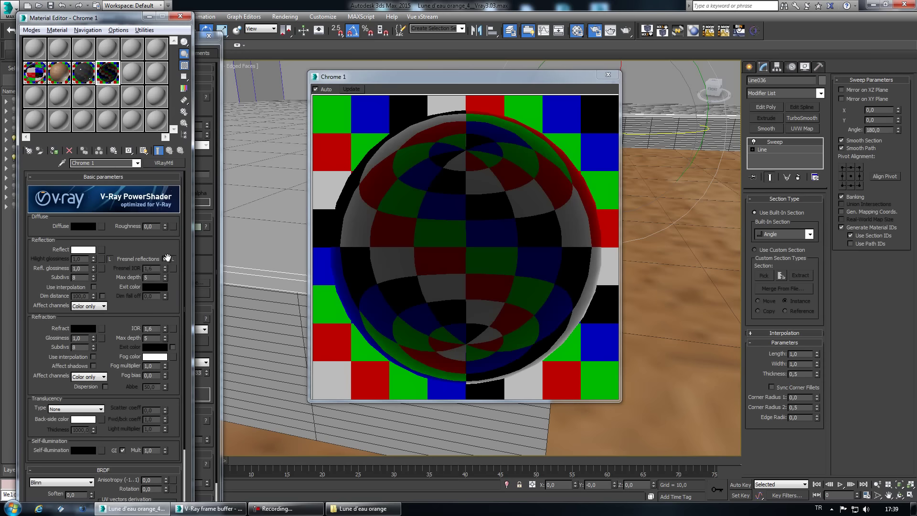
left_click(165, 258)
type("0,85")
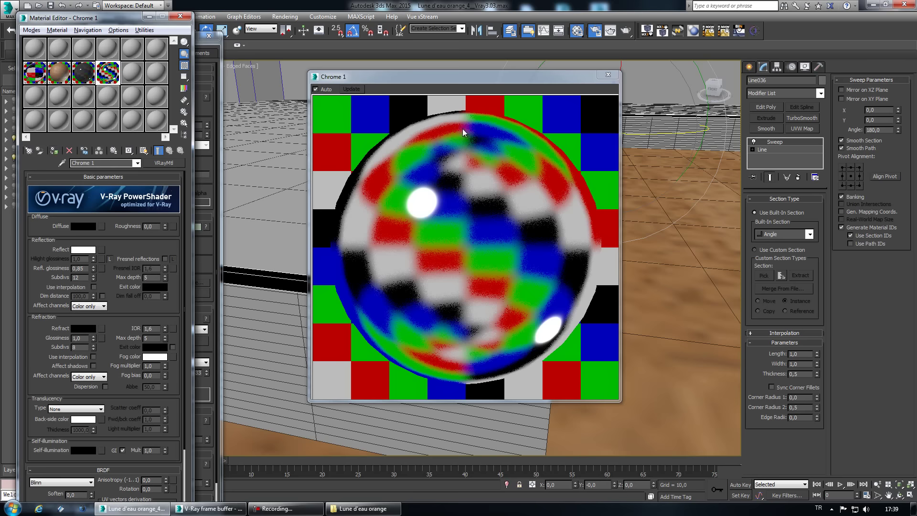
left_click(608, 75)
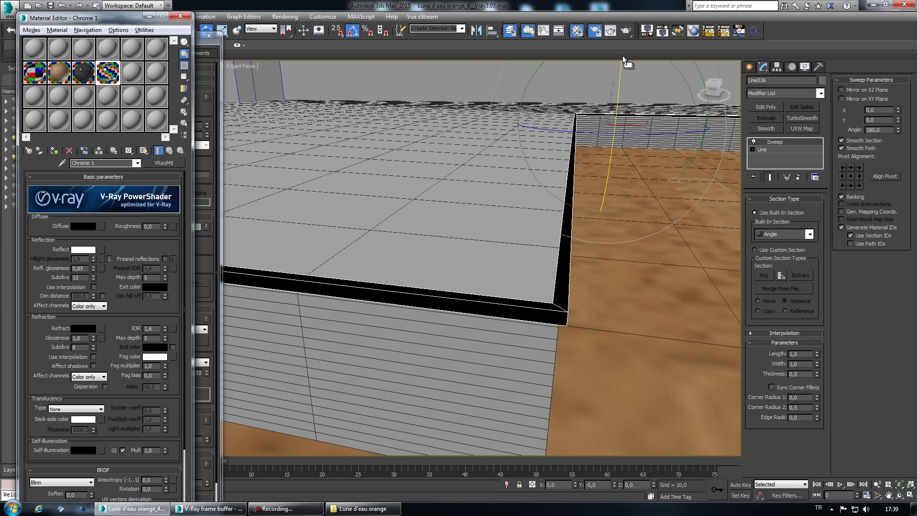
left_click(625, 31)
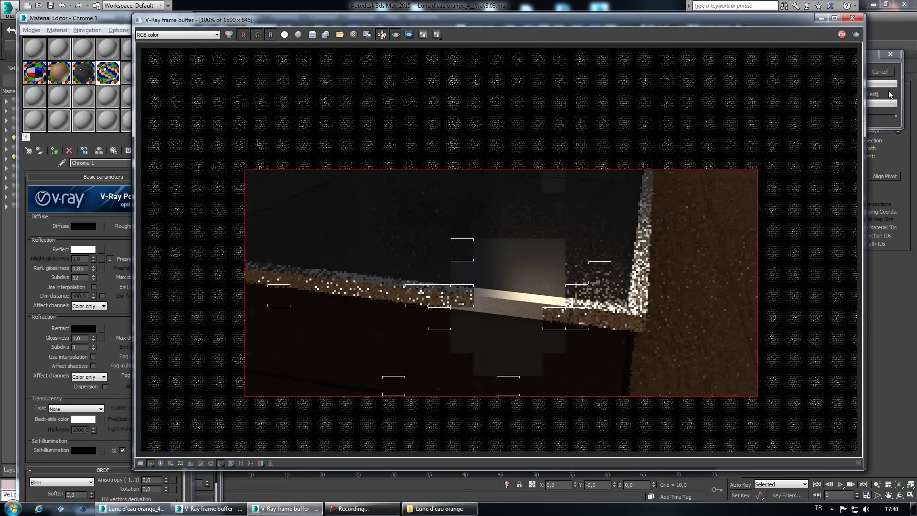
Stop the test render and raise Chrome 1's reflection glossiness to 0,9.
left_click(884, 74)
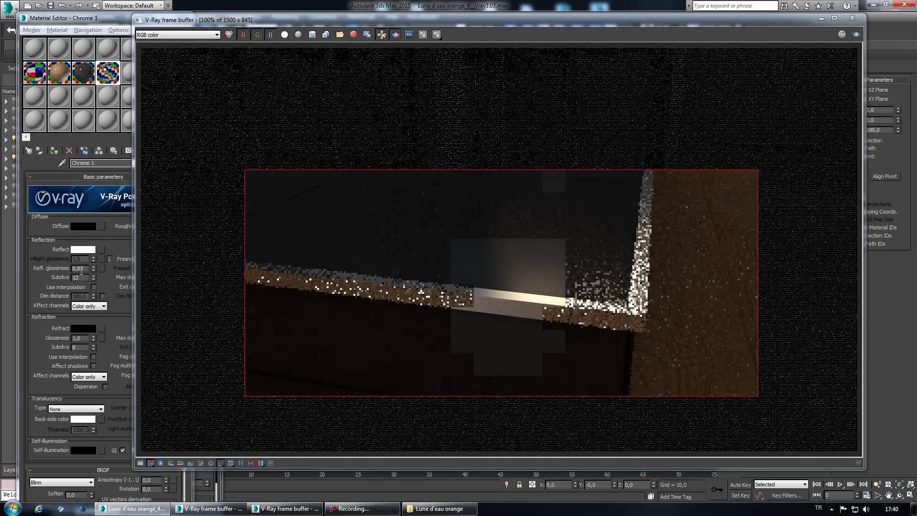
double_click(79, 269)
type("0,9")
key("Return")
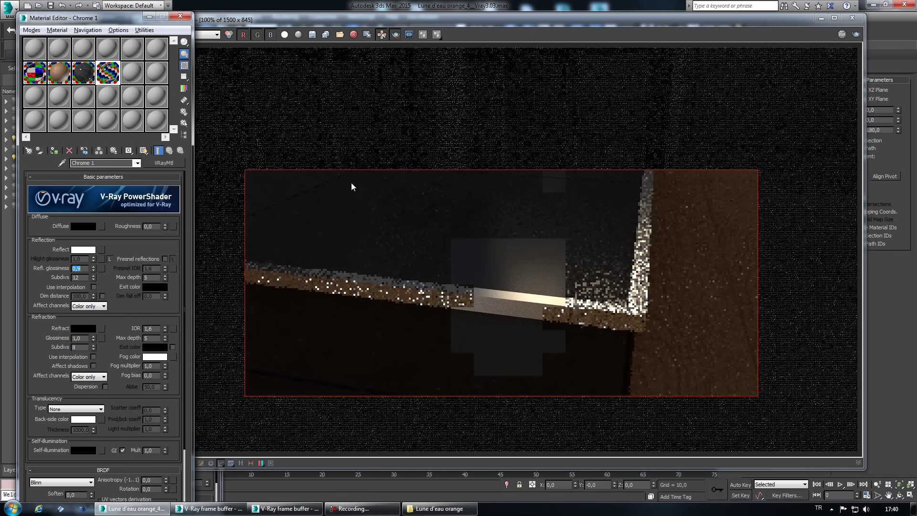
Close the frame buffer, Material Editor and Render Setup windows, then select Line040.
left_click(852, 18)
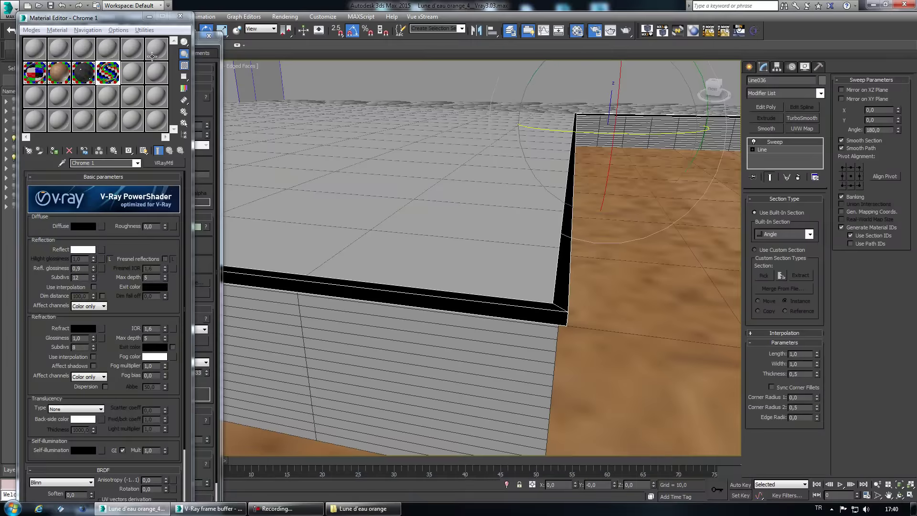
scroll(448, 255, "down", 3)
scroll(448, 254, "down", 3)
key("z")
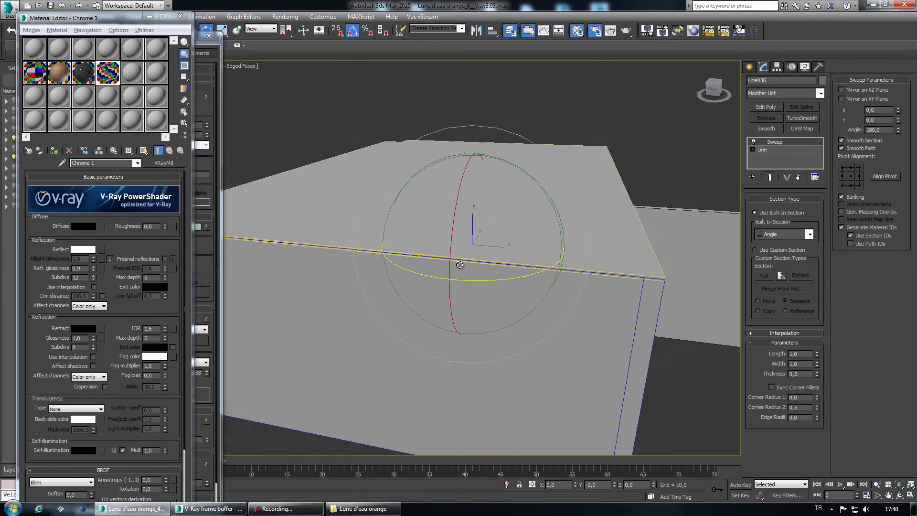
left_click_drag(93, 17, 289, 105)
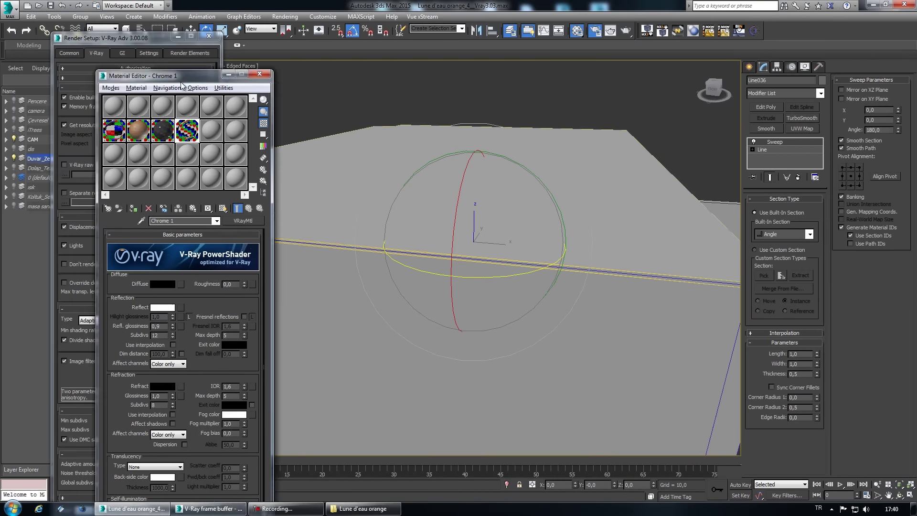
left_click(378, 101)
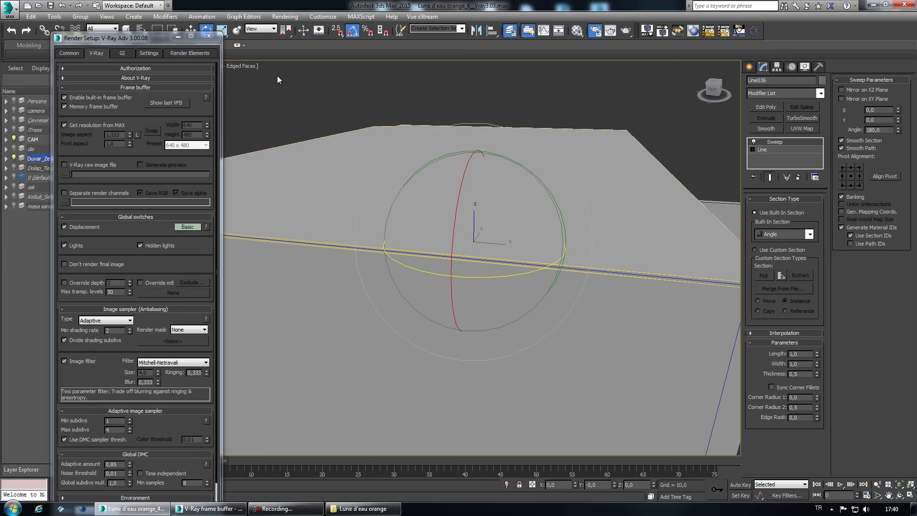
left_click(207, 37)
left_click(343, 174)
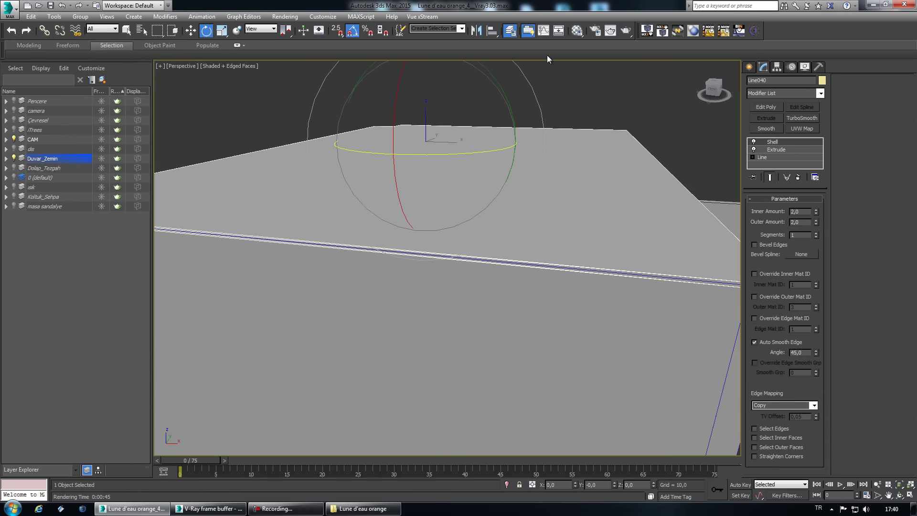
left_click(583, 35)
Create a VRayMtl named 'Tavan' with a near-white 231 diffuse colour.
left_click(329, 157)
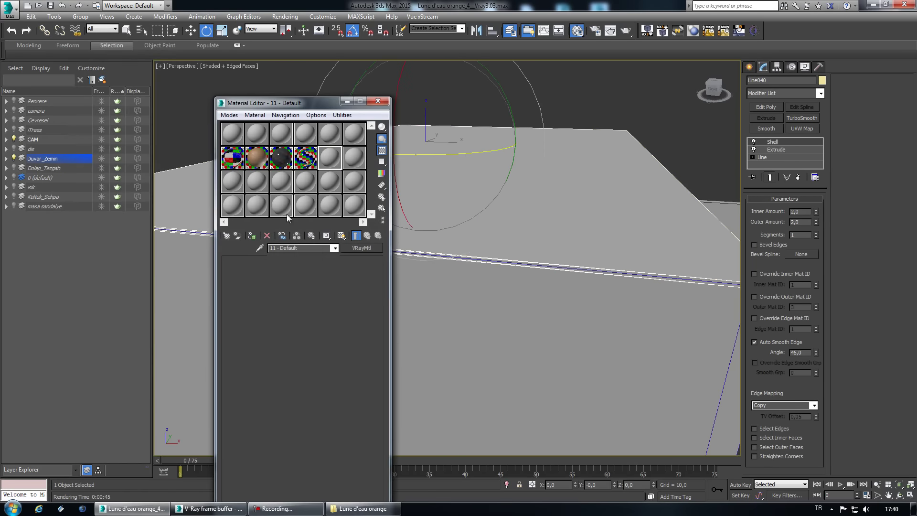
left_click(309, 247)
type("Tavan")
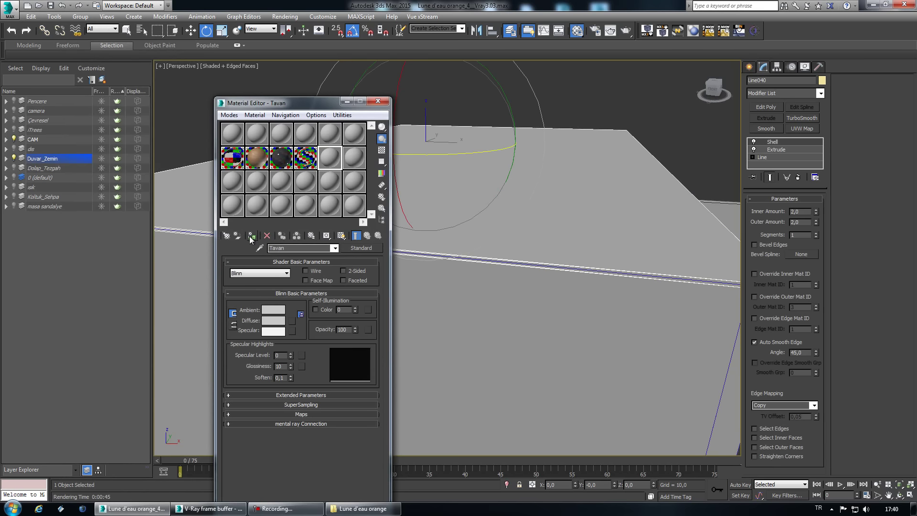
left_click(347, 249)
double_click(423, 348)
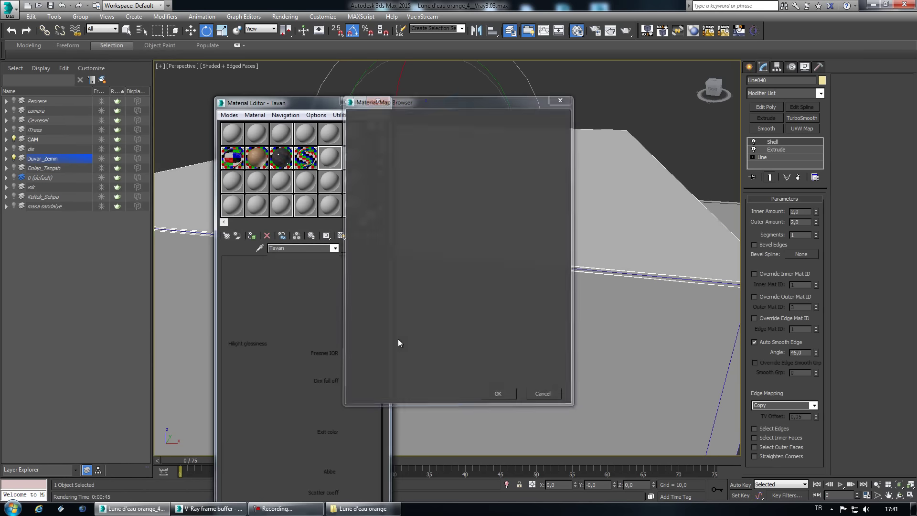
left_click(279, 311)
left_click_drag(365, 110, 363, 110)
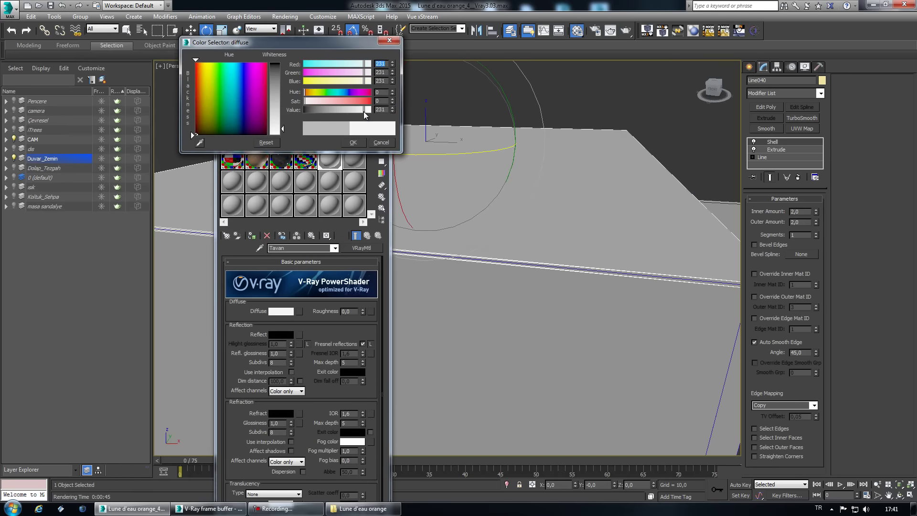
left_click(357, 141)
Assign the white Tavan material to the room's wall object.
mouse_move(477, 239)
middle_mouse_down("alt")
mouse_move(646, 379)
mouse_move(575, 352)
mouse_move(490, 296)
middle_mouse_up("alt")
left_click(489, 296)
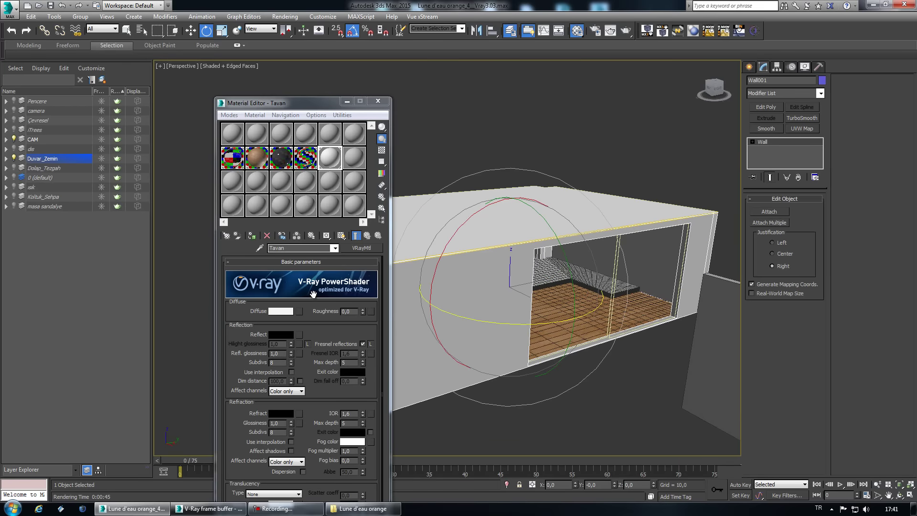
left_click(252, 236)
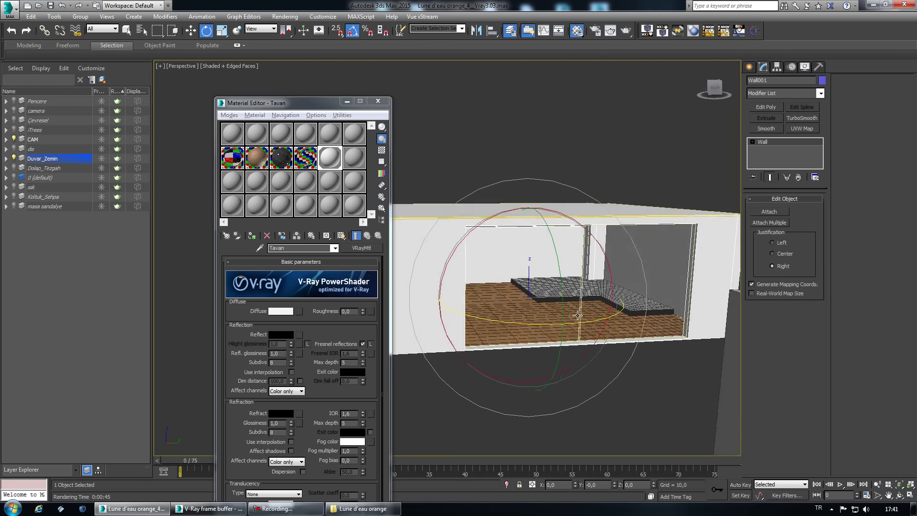
middle_click_drag(431, 292, 557, 284, "alt")
scroll(554, 282, "up", 5)
scroll(544, 273, "up", 3)
scroll(546, 287, "up", 3)
scroll(554, 316, "up", 3)
scroll(535, 296, "up", 2)
scroll(523, 282, "down", 3)
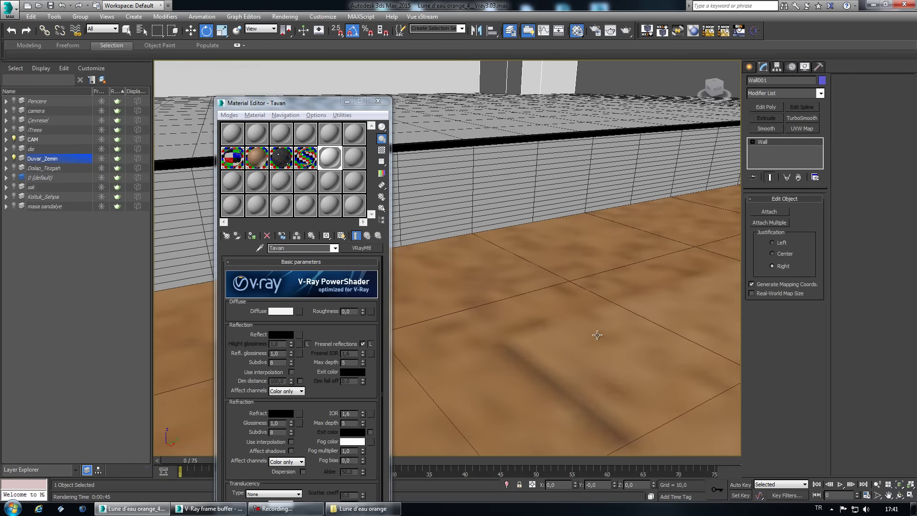
scroll(516, 296, "down", 3)
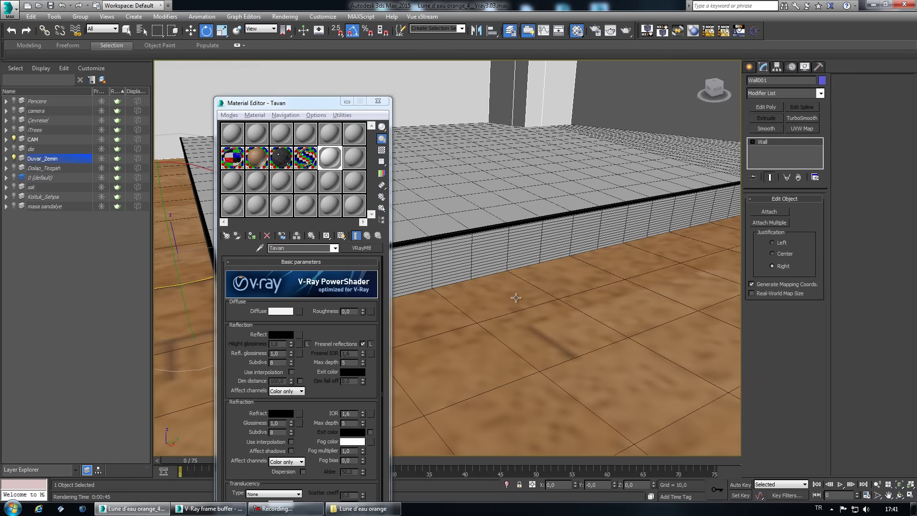
left_click(378, 101)
Hide the Duvar_Zemin and CAM layers and region-select both window frames.
middle_click_drag(403, 219, 50, 180, "alt")
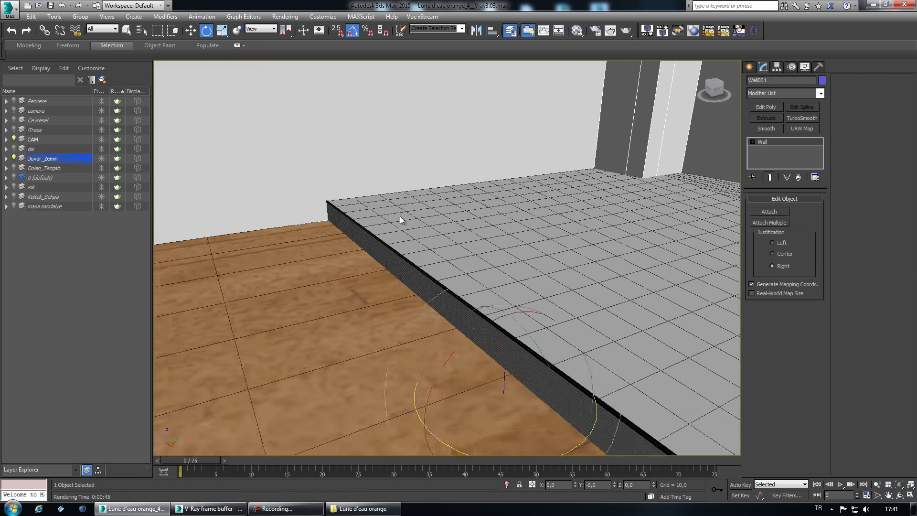
left_click(17, 158)
left_click(15, 139)
scroll(323, 246, "down", 5)
scroll(389, 290, "down", 3)
scroll(388, 291, "up", 3)
scroll(363, 287, "up", 2)
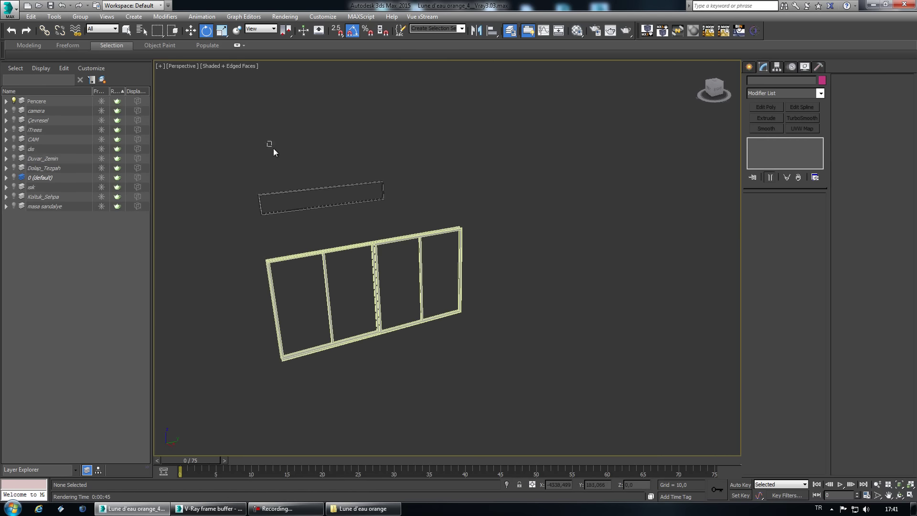
left_click_drag(266, 146, 511, 335)
Name a new material slot 'Beyaz plastik'.
left_click(577, 31)
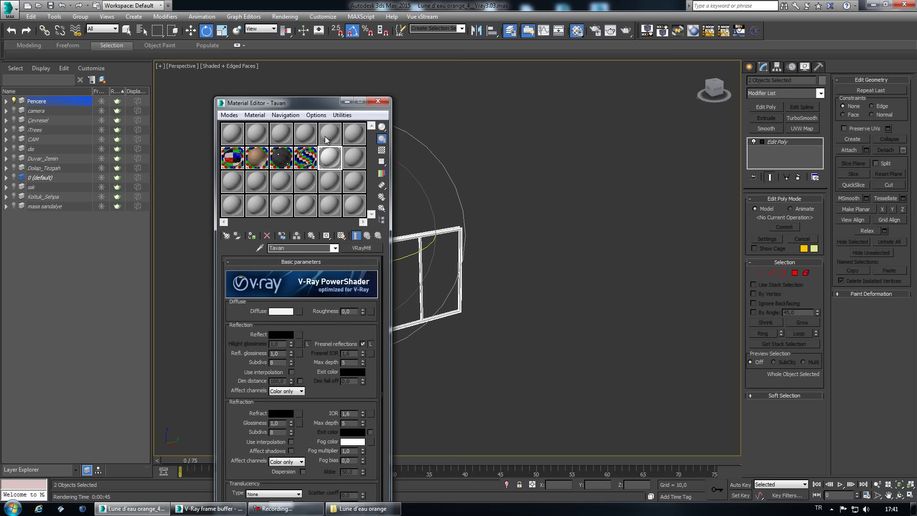
left_click(354, 158)
triple_click(302, 248)
type("Beyaz plastik")
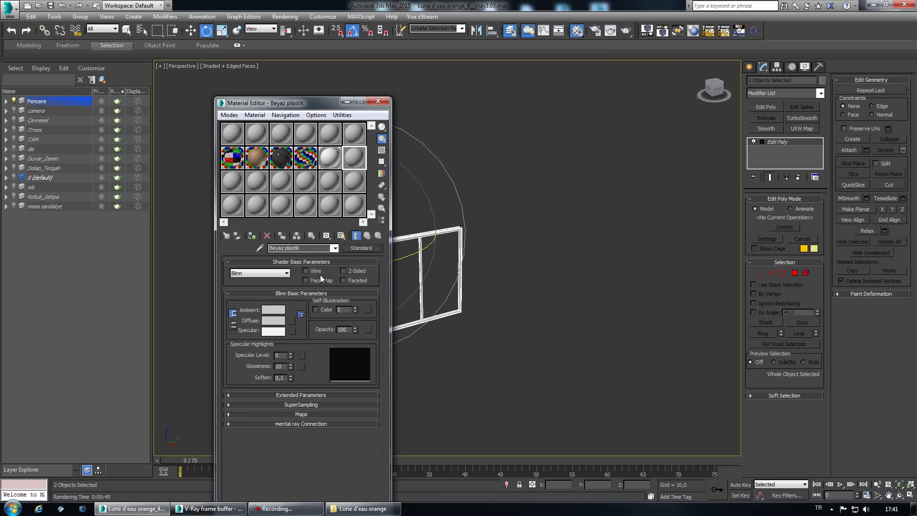
Make Beyaz plastik a VRayMtl with a near-white diffuse colour.
left_click(377, 248)
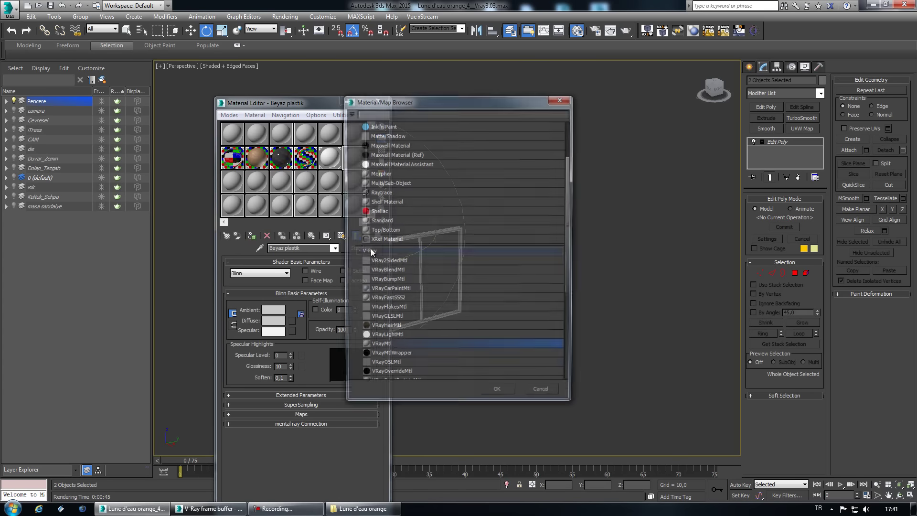
double_click(411, 357)
scroll(415, 345, "up", 3)
scroll(557, 271, "up", 4)
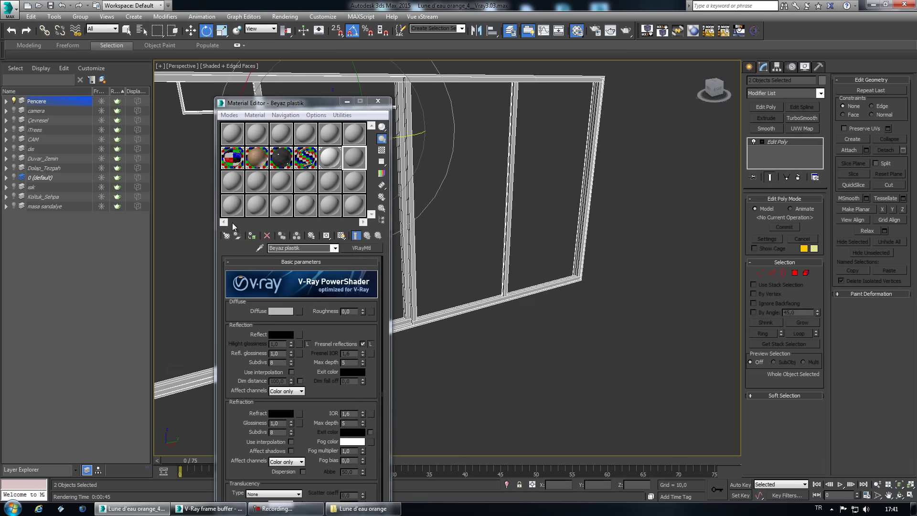
scroll(569, 330, "up", 3)
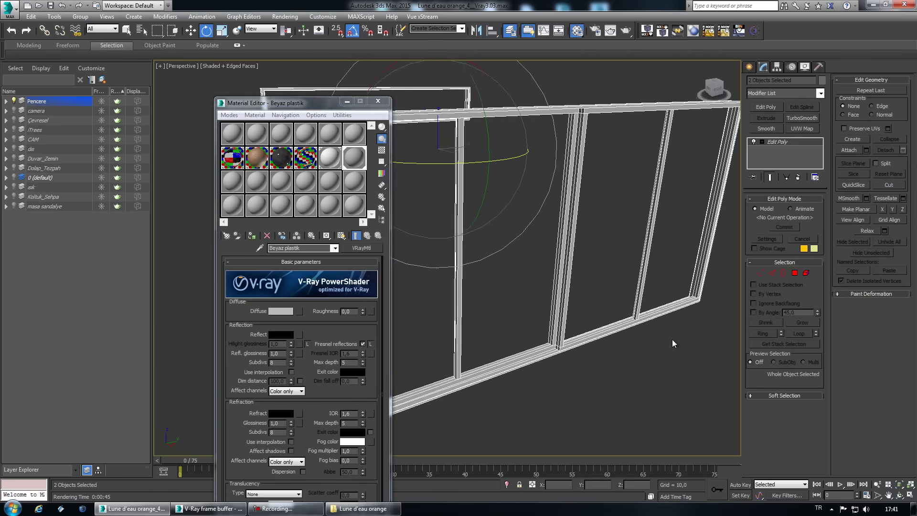
scroll(476, 340, "up", 4)
left_click(281, 311)
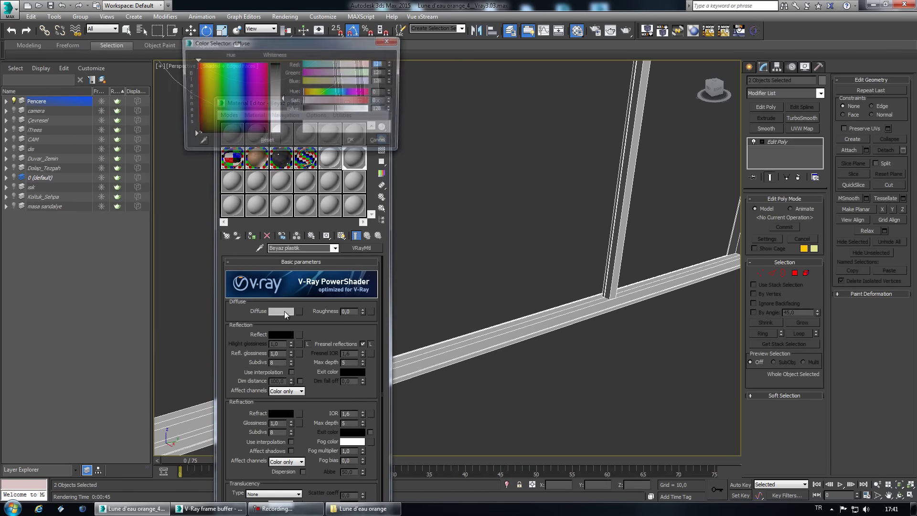
left_click_drag(360, 113, 369, 113)
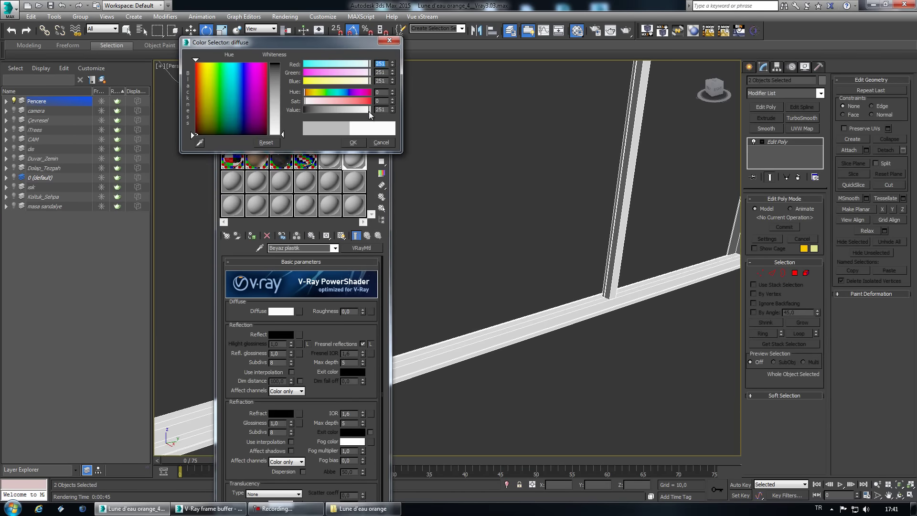
left_click(352, 143)
Give Tavan a 227 white reflection colour and 0,9 reflection glossiness.
double_click(354, 149)
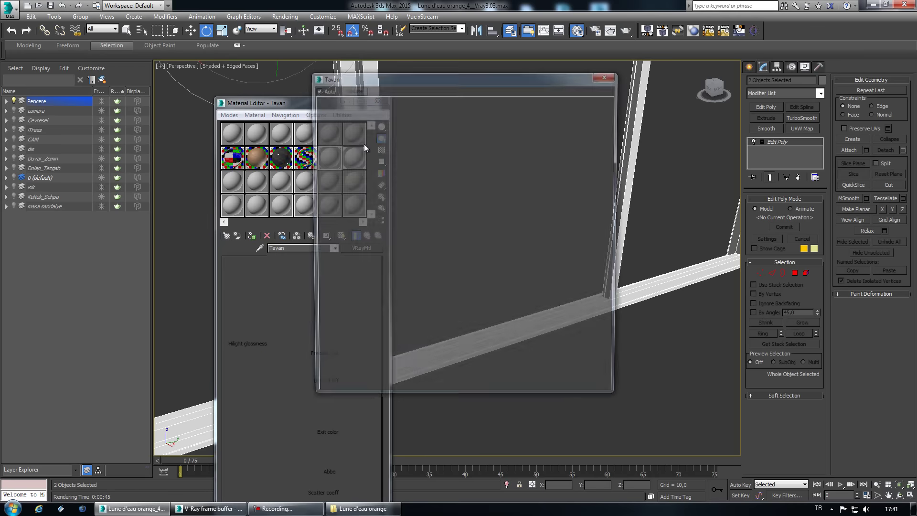
left_click_drag(421, 83, 588, 91)
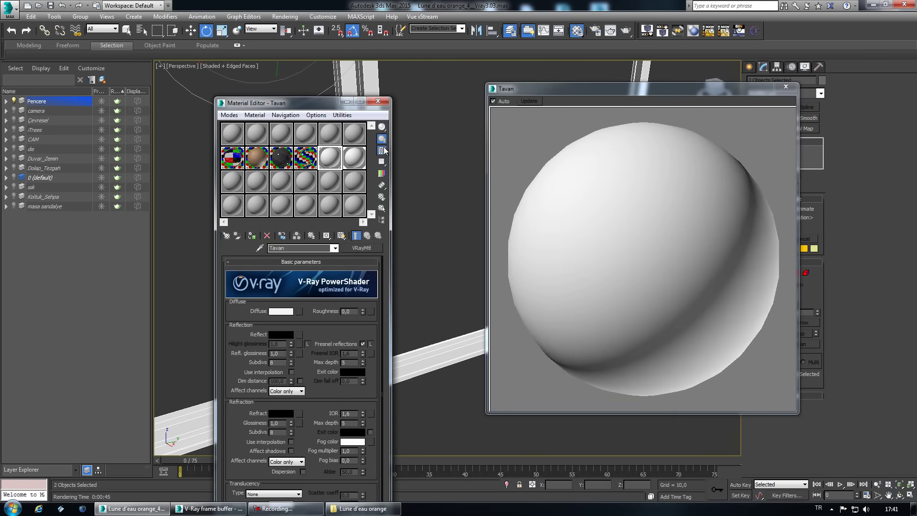
left_click(382, 150)
left_click(289, 335)
left_click_drag(304, 110, 364, 115)
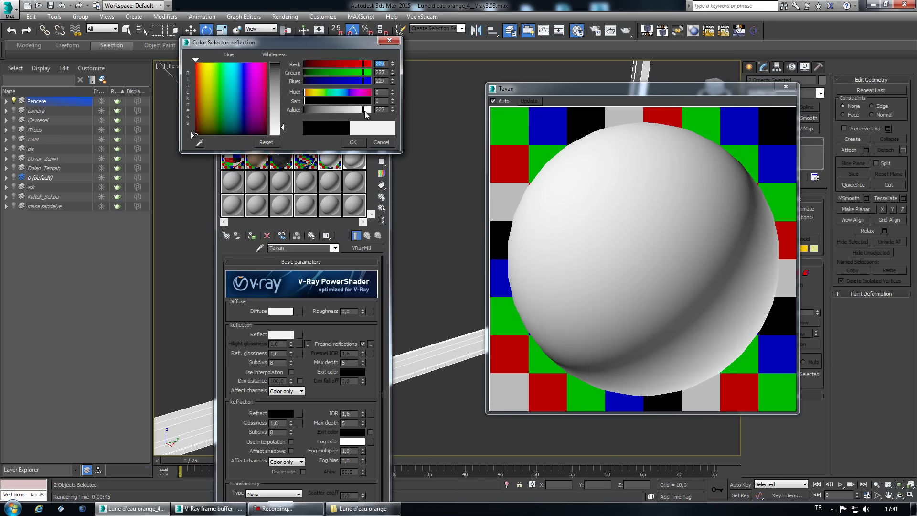
left_click(352, 141)
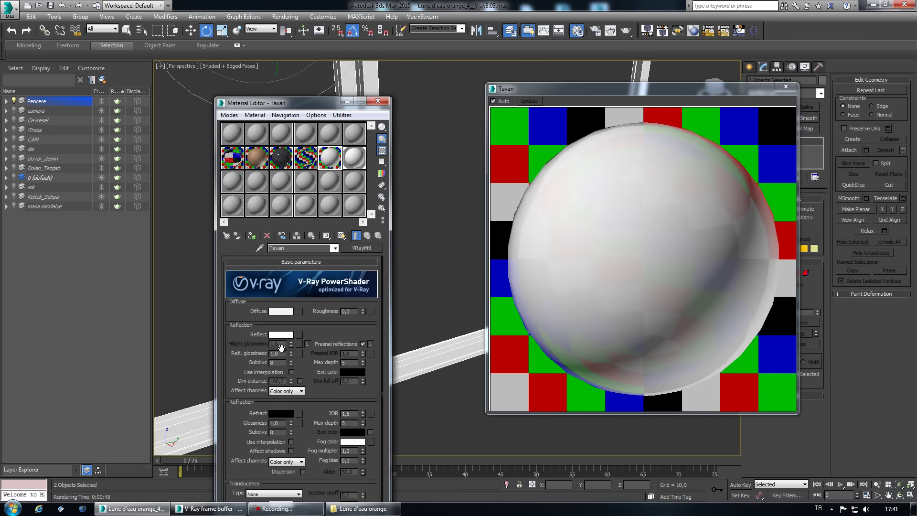
type("0,9")
key("Return")
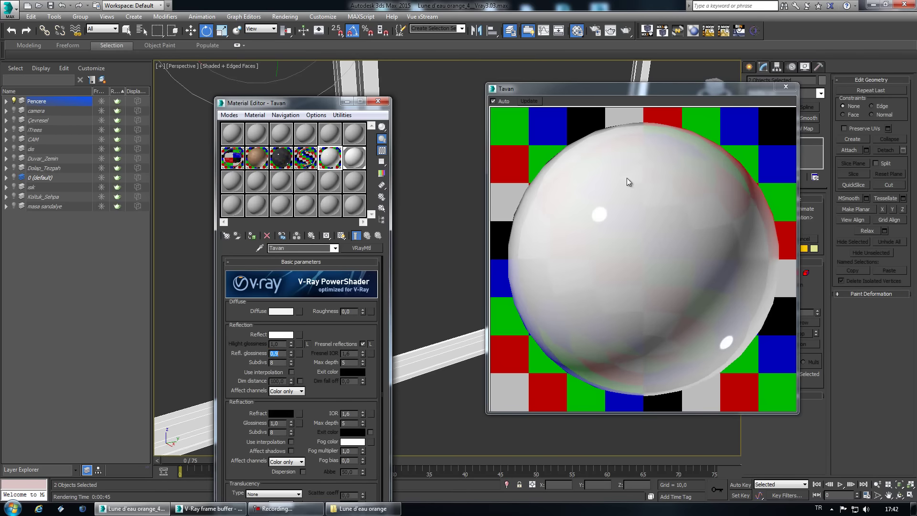
left_click(786, 86)
Hide the Pencere layer, show Cevresel, and select the grey picture panel.
key("z")
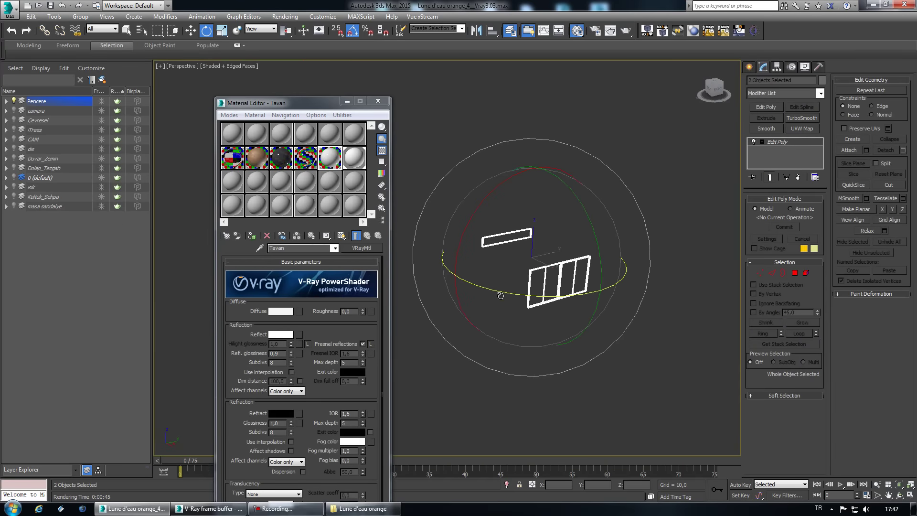
left_click(15, 101)
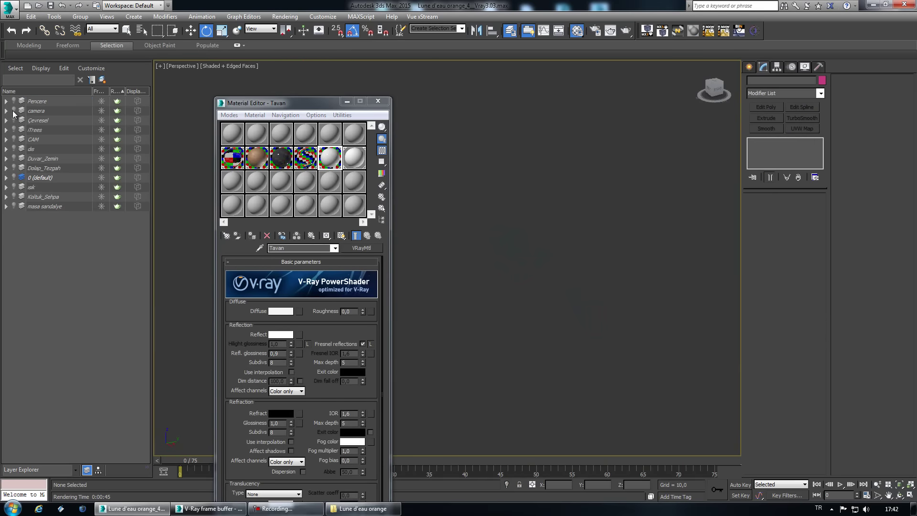
left_click(15, 121)
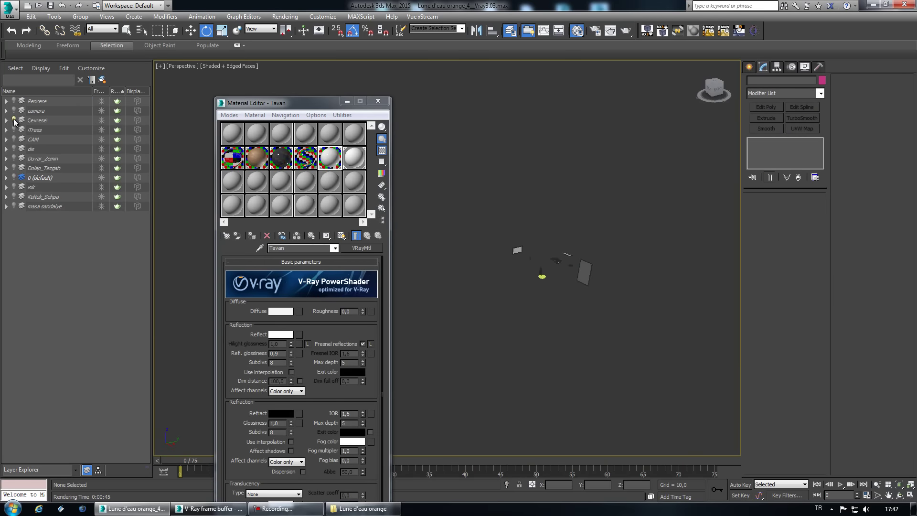
scroll(561, 344, "up", 2)
scroll(554, 294, "up", 3)
scroll(482, 239, "up", 3)
left_click(481, 269)
mouse_move(481, 268)
middle_mouse_down("alt")
mouse_move(528, 277)
mouse_move(536, 323)
middle_mouse_up("alt")
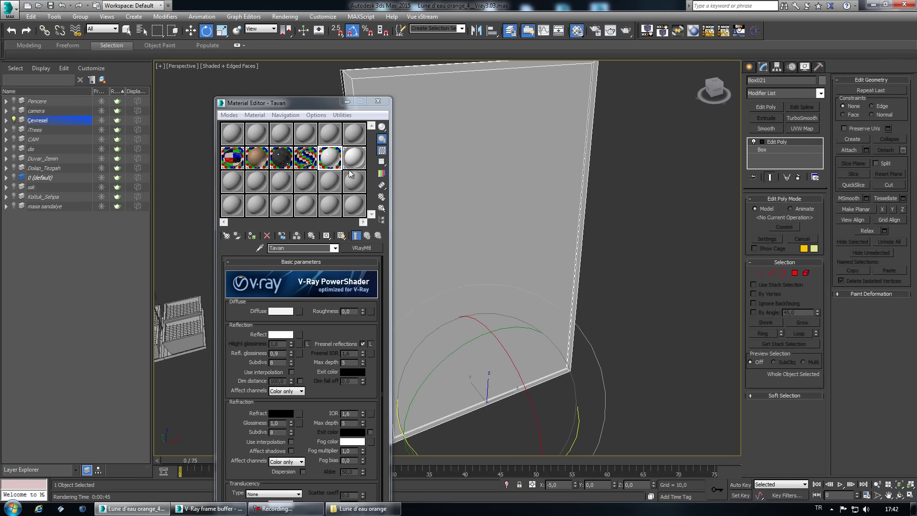
Name a slot 'Tablo', make it VRayMtl, then Multi/Sub-Object keeping the old material.
left_click(233, 182)
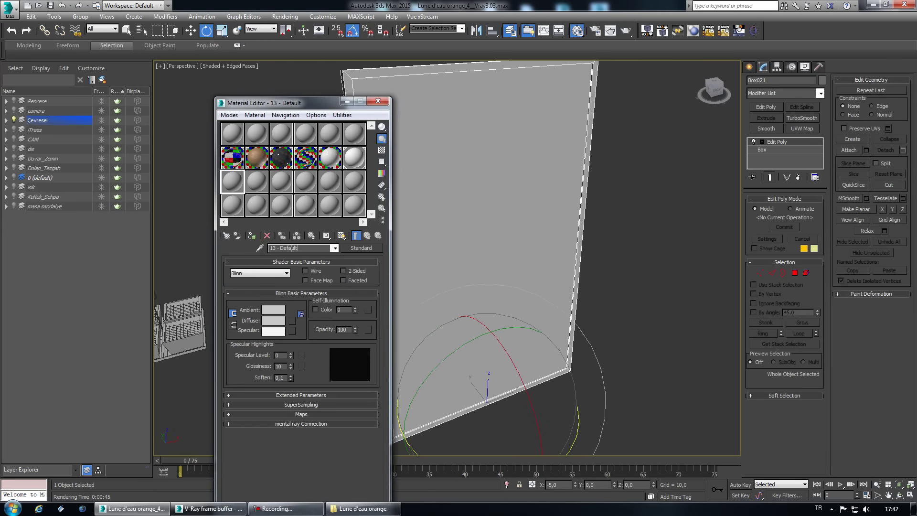
type("Tablo")
left_click(359, 250)
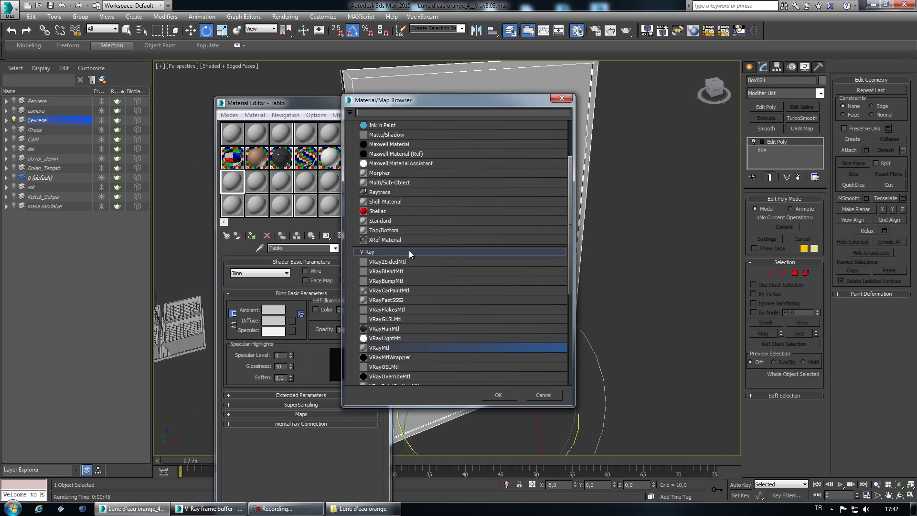
double_click(388, 348)
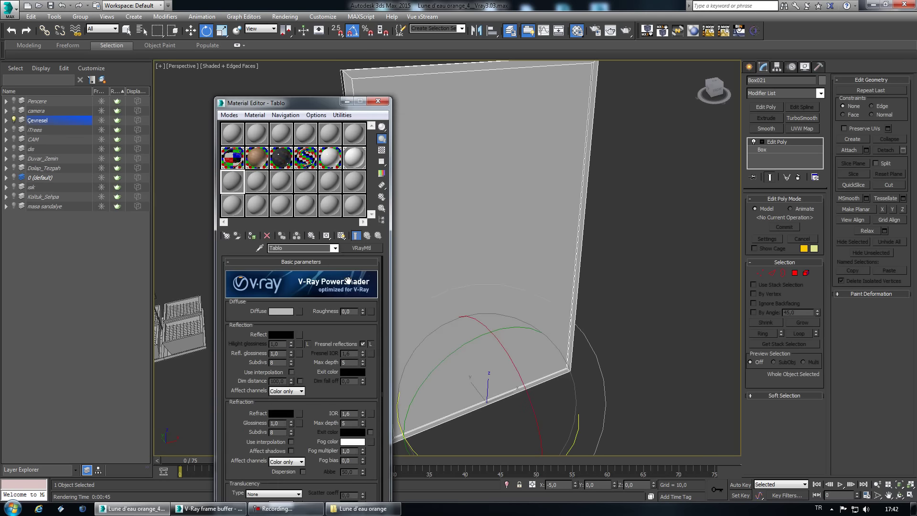
left_click(376, 244)
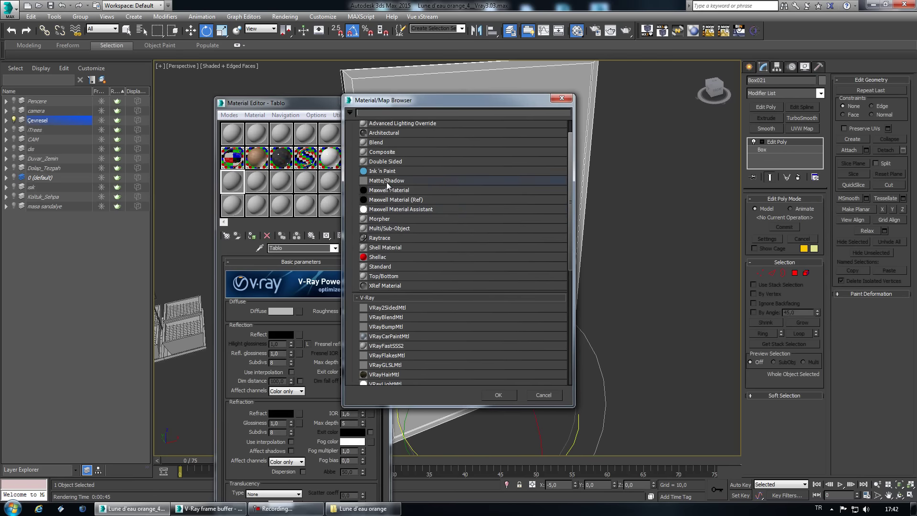
scroll(400, 193, "up", 1)
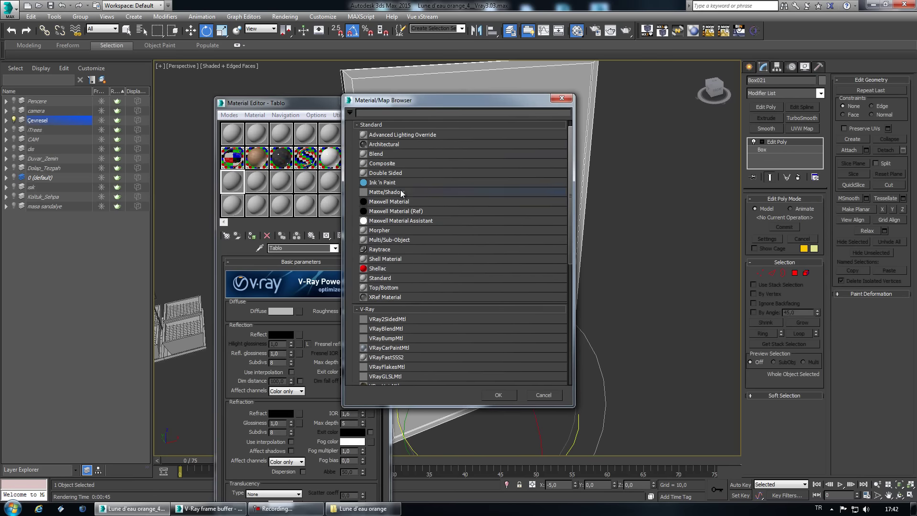
double_click(399, 239)
left_click(291, 371)
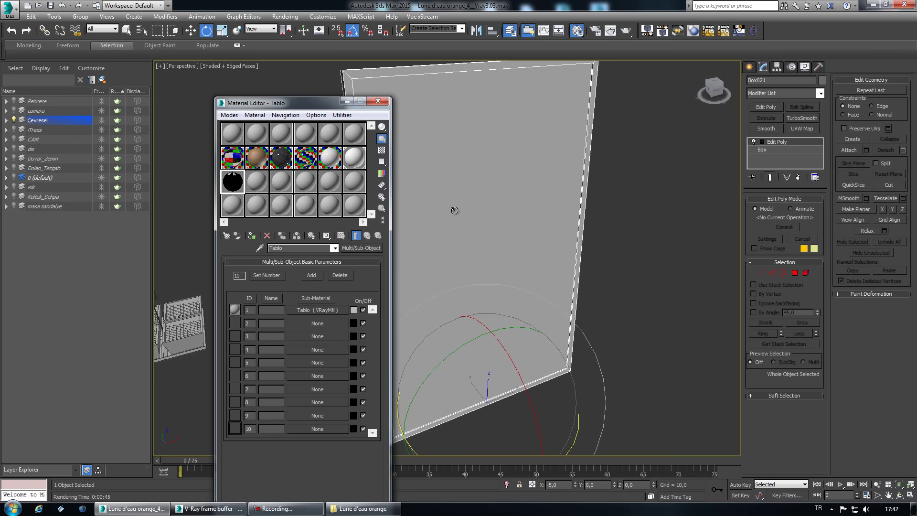
In Polygon mode, select the panel's front face and set its material ID to 1.
left_click(791, 276)
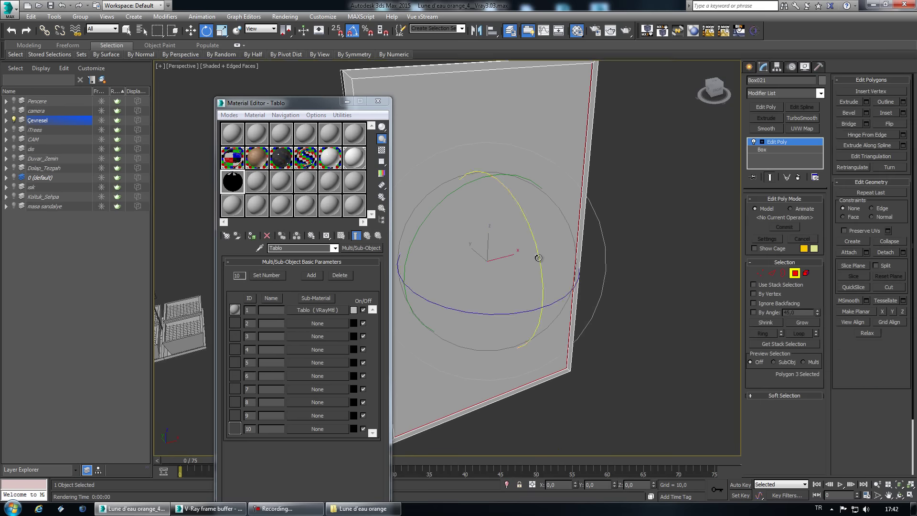
left_click(475, 179)
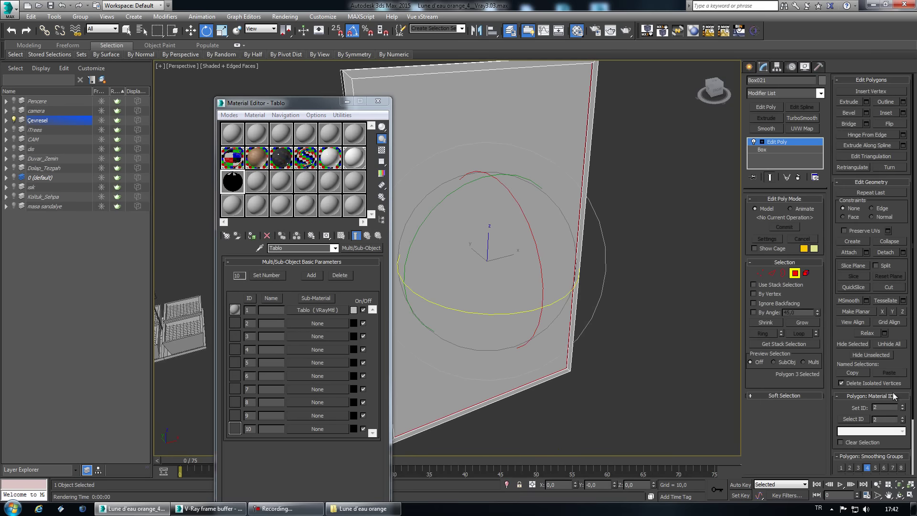
left_click(593, 123)
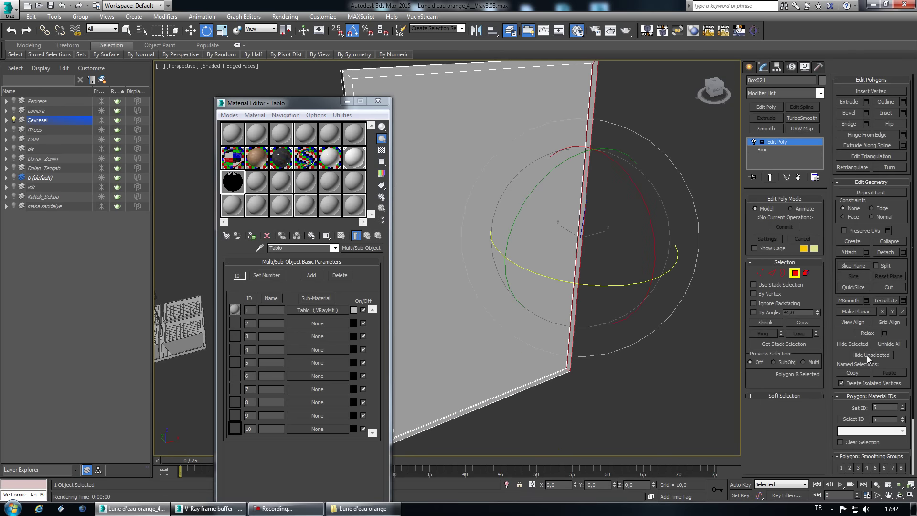
mouse_move(620, 299)
middle_mouse_down("alt")
mouse_move(619, 278)
mouse_move(580, 269)
mouse_move(707, 315)
middle_mouse_up("alt")
left_click(580, 269)
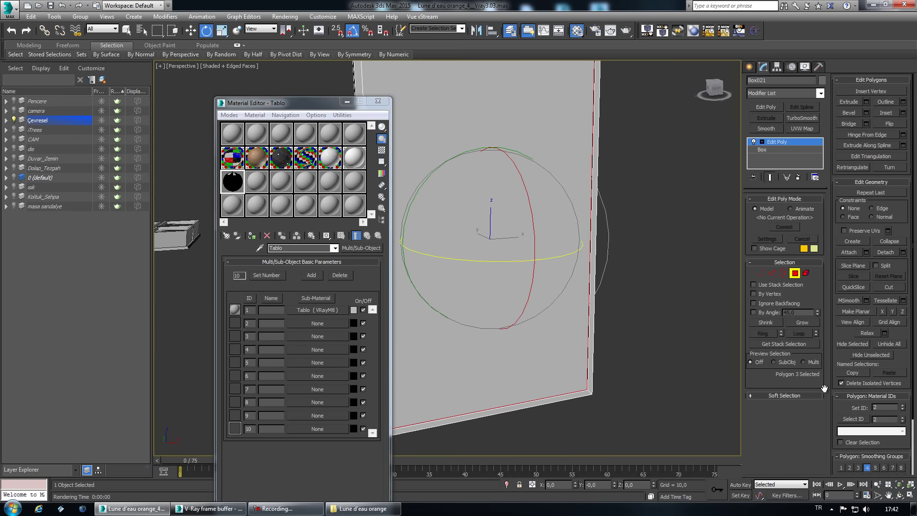
left_click(889, 408)
type("1")
key("Return")
Invert the selection to the border faces and enter material ID 2.
mouse_move(717, 393)
middle_mouse_down("alt")
mouse_move(672, 392)
mouse_move(513, 291)
middle_mouse_up("alt")
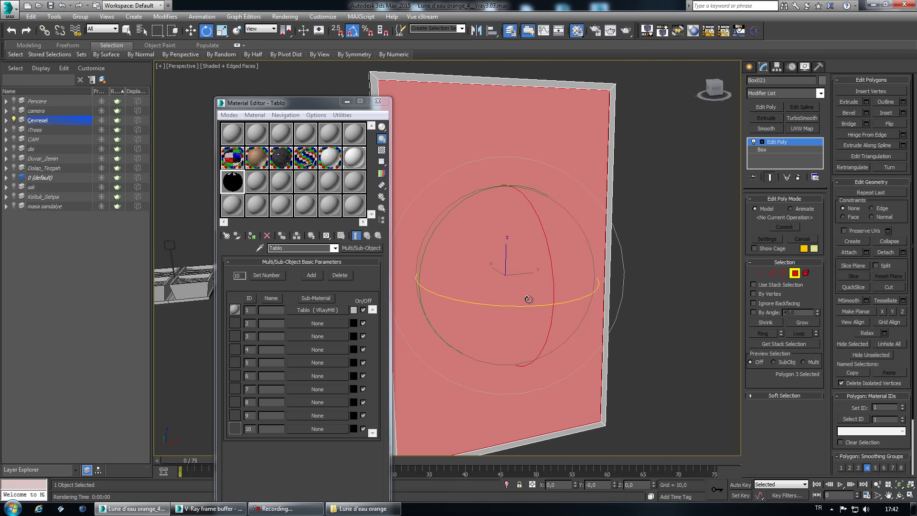
key("ctrl+i")
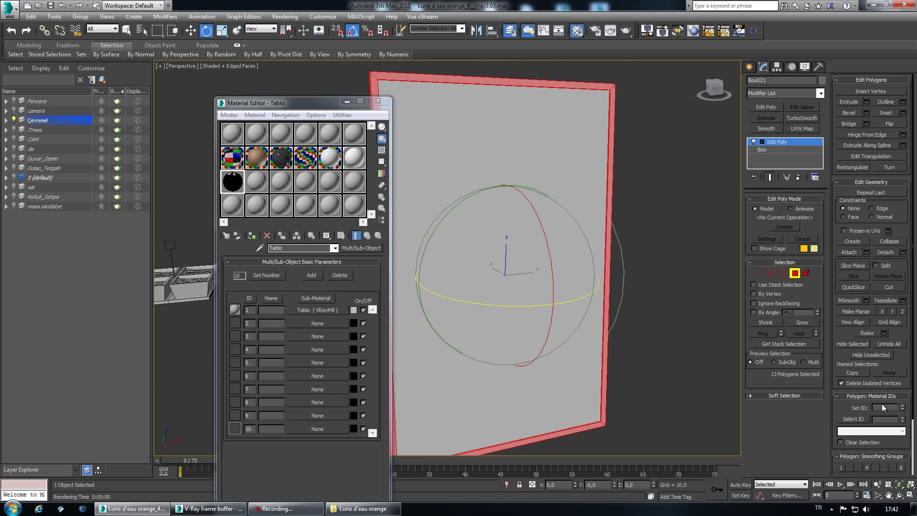
left_click(882, 407)
type("2")
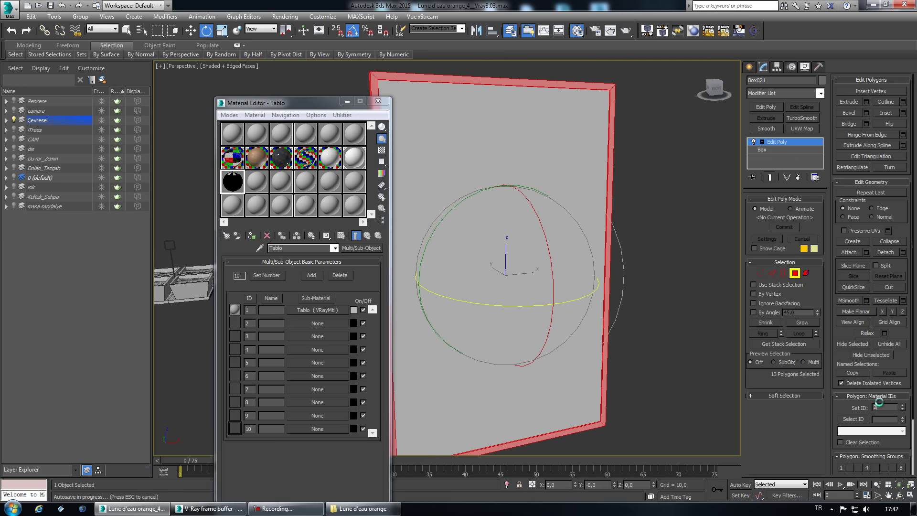
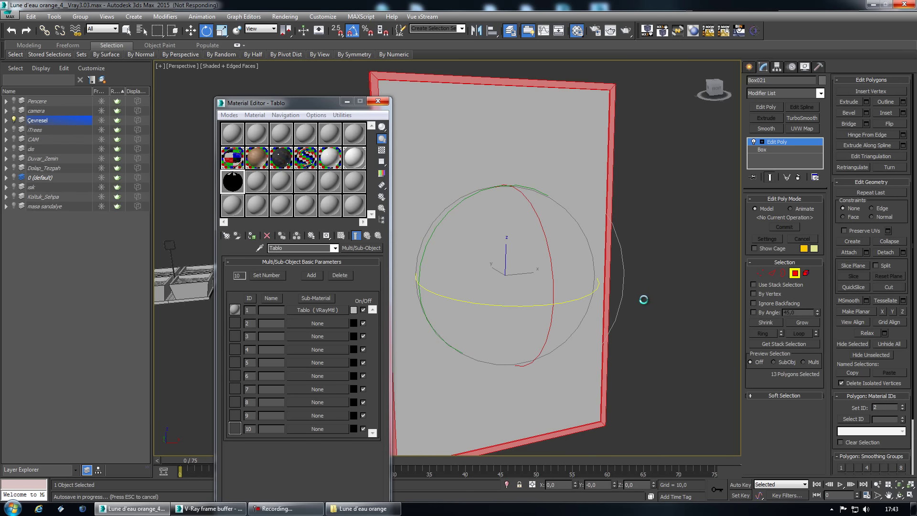
Select the picture frame box and reduce the Tablo multi-material to 2 sub-material slots.
left_click(642, 306)
left_click(534, 277)
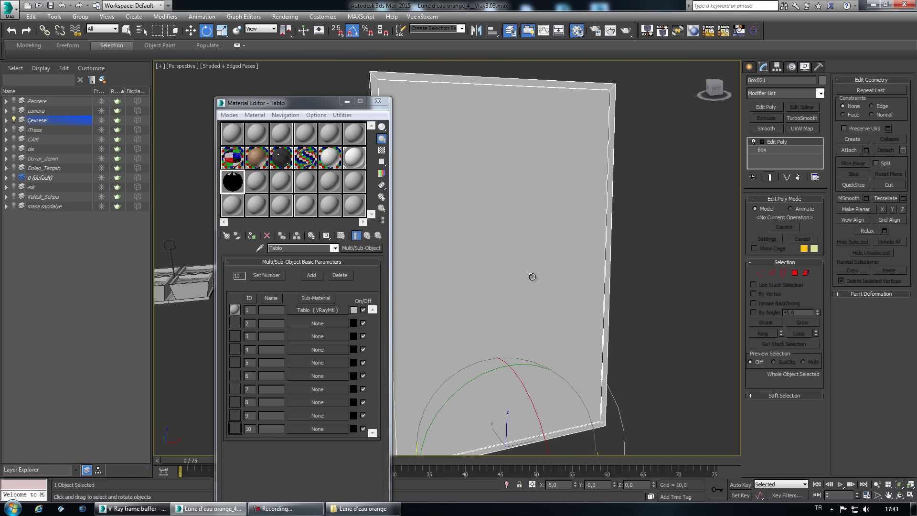
left_click(279, 276)
type("2")
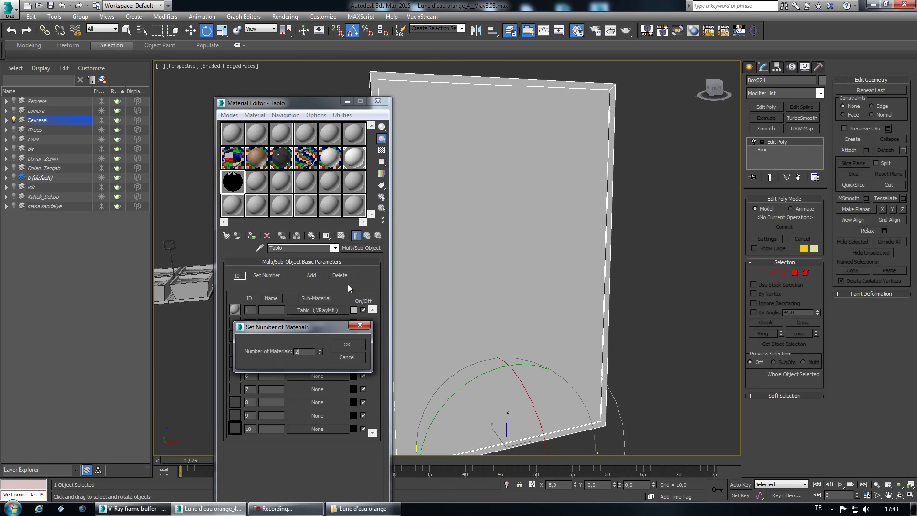
left_click(348, 345)
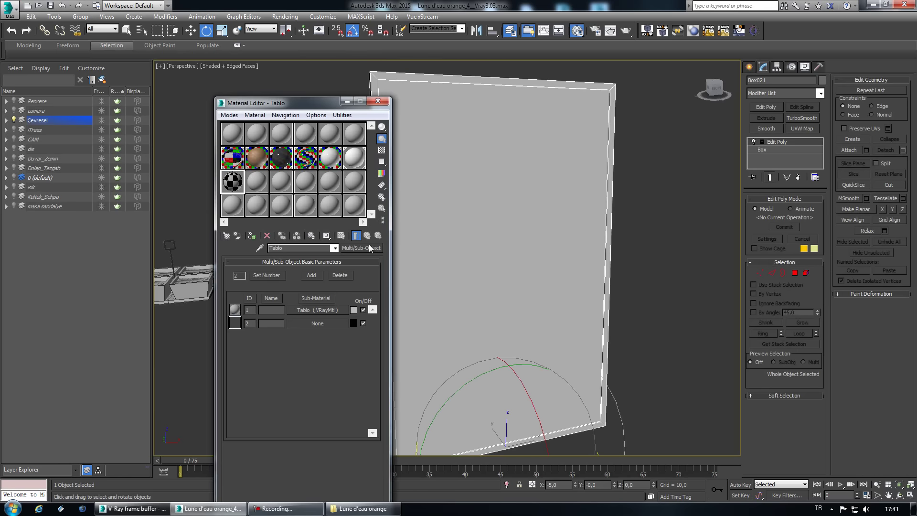
Load virgin.jpg as a Bitmap in the Tablo VRayMtl's Diffuse and show it in the viewport.
mouse_move(500, 298)
middle_mouse_down("alt")
mouse_move(609, 316)
mouse_move(447, 322)
middle_mouse_up("alt")
left_click(334, 310)
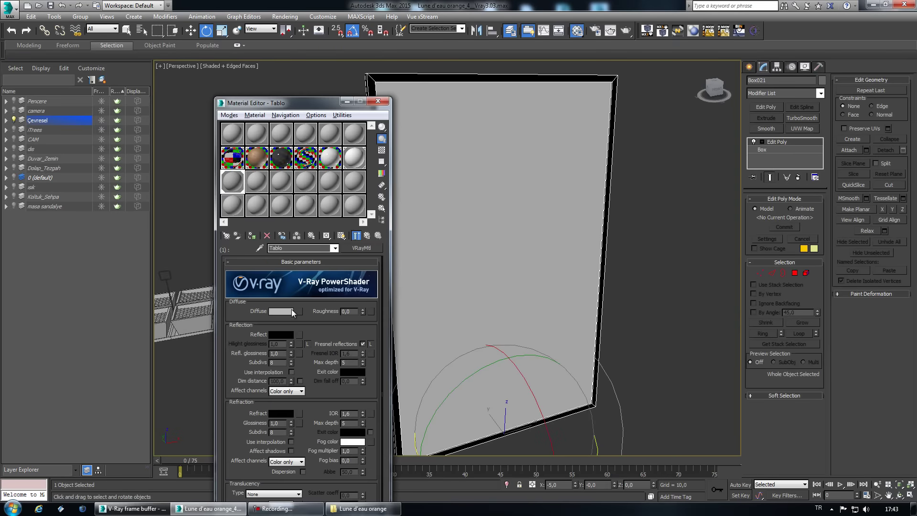
left_click(301, 311)
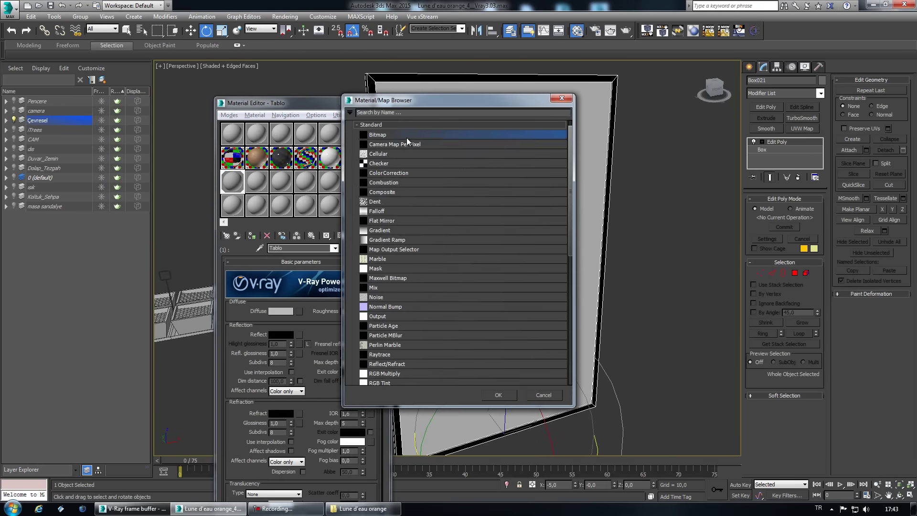
double_click(406, 138)
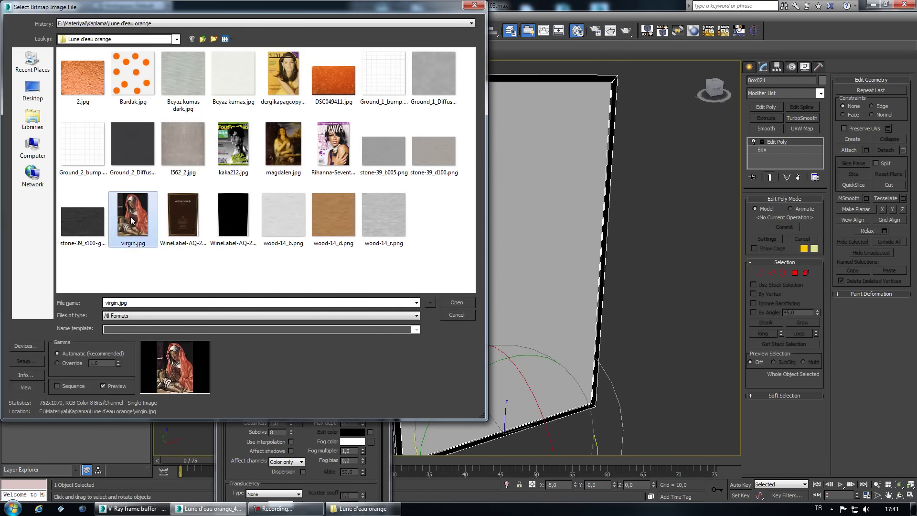
double_click(135, 214)
left_click(341, 236)
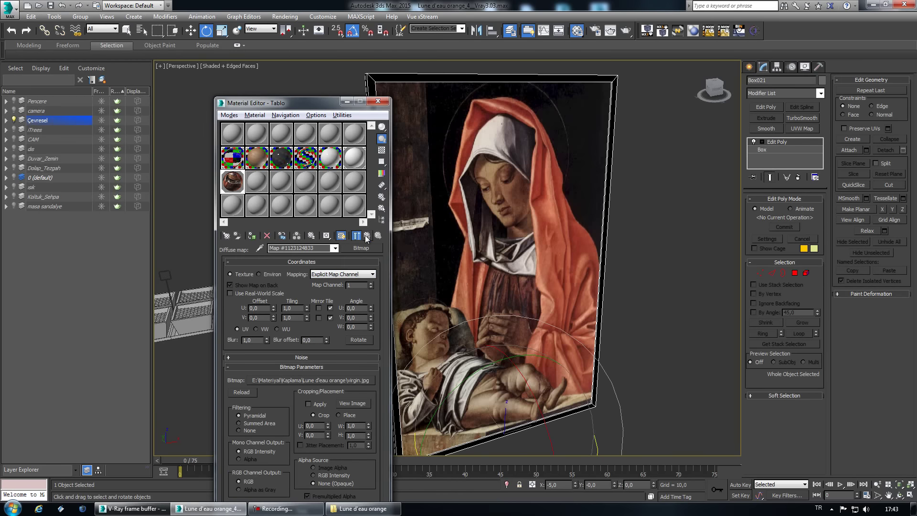
left_click(367, 235)
Instance the virgin.jpg diffuse map into the Reflect and Refl. glossiness slots.
middle_click_drag(416, 273, 435, 277, "alt")
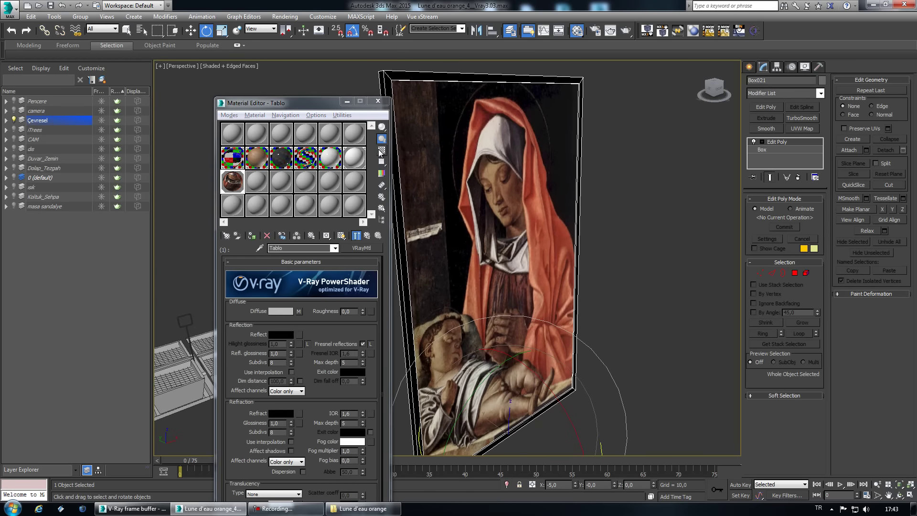
double_click(238, 184)
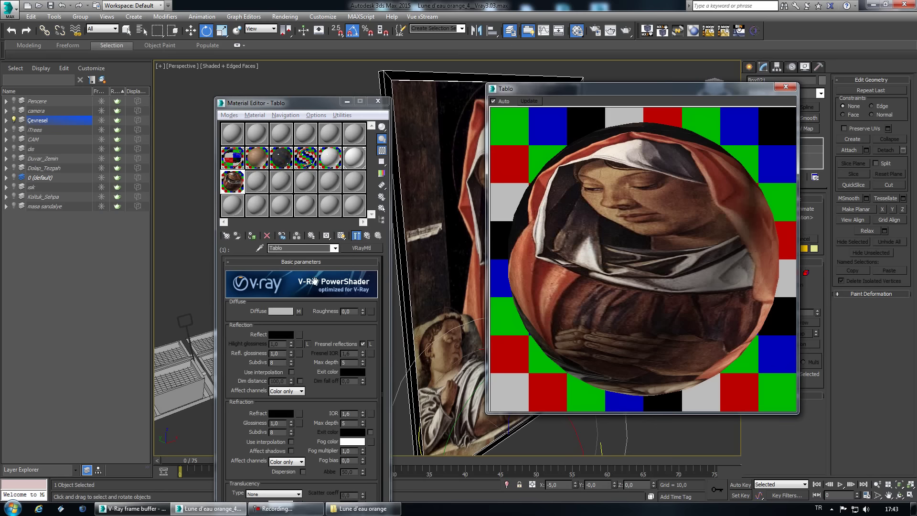
left_click_drag(301, 312, 299, 334)
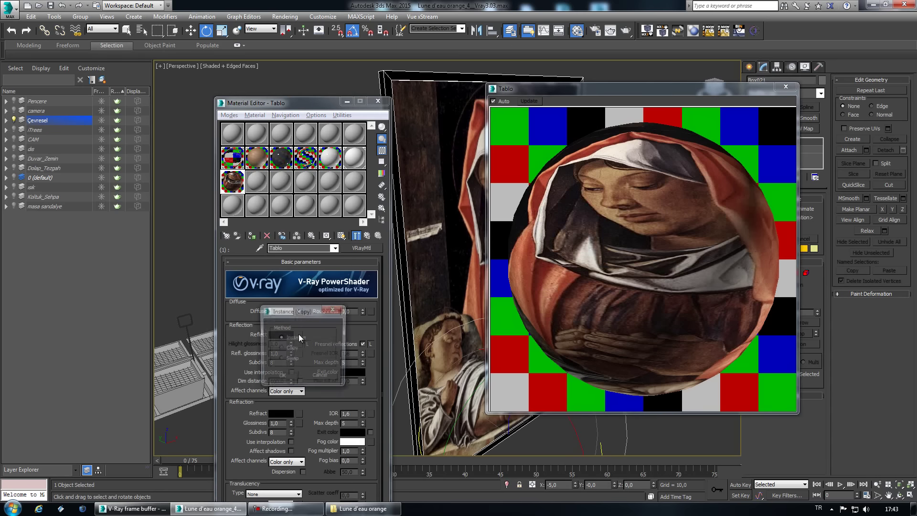
left_click(281, 379)
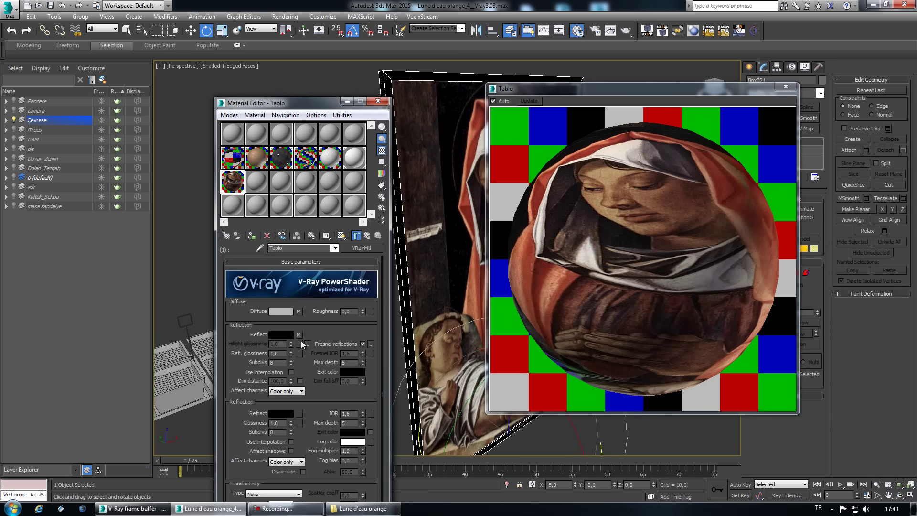
left_click_drag(302, 333, 299, 354)
left_click(290, 378)
Paste a copy of the virgin.jpg map into Bump at strength 15, then return to the multi-material.
right_click(298, 355)
key("Escape")
scroll(301, 372, "down", 3)
mouse_move(313, 103)
left_mouse_down()
mouse_move(289, 87)
mouse_move(281, 11)
left_mouse_up()
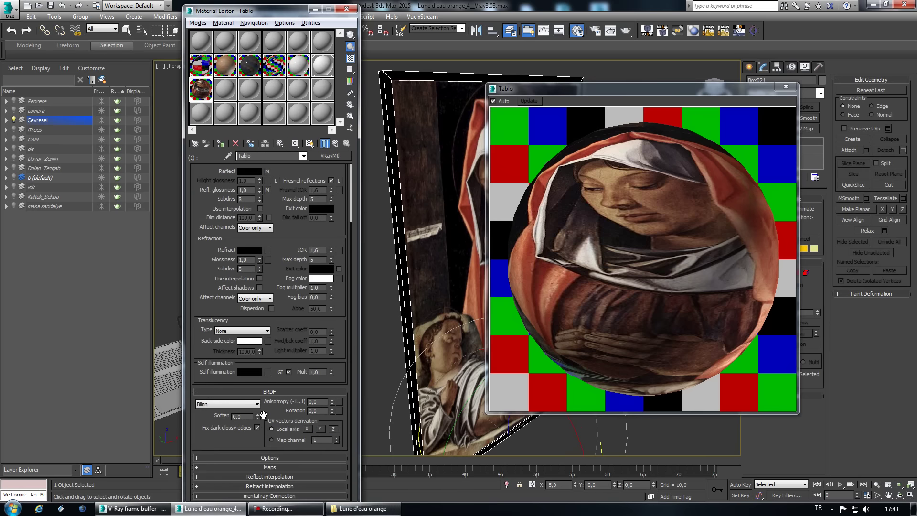
mouse_move(287, 6)
left_mouse_down()
mouse_move(282, 58)
mouse_move(283, 10)
left_mouse_up()
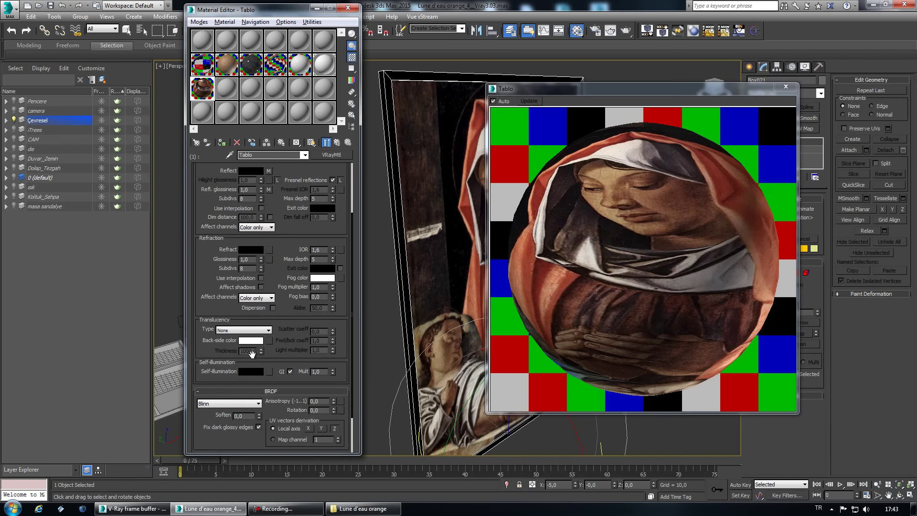
scroll(277, 335, "down", 3)
scroll(289, 420, "down", 3)
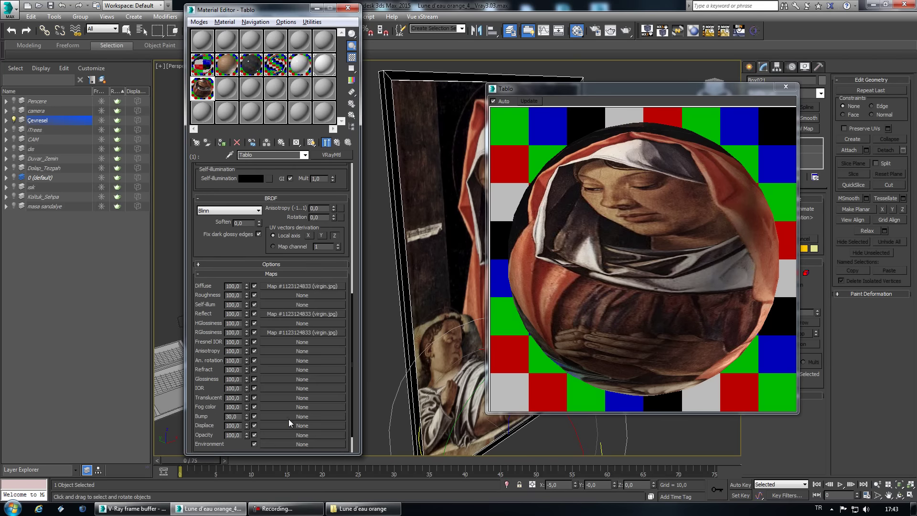
right_click(288, 419)
left_click(291, 432)
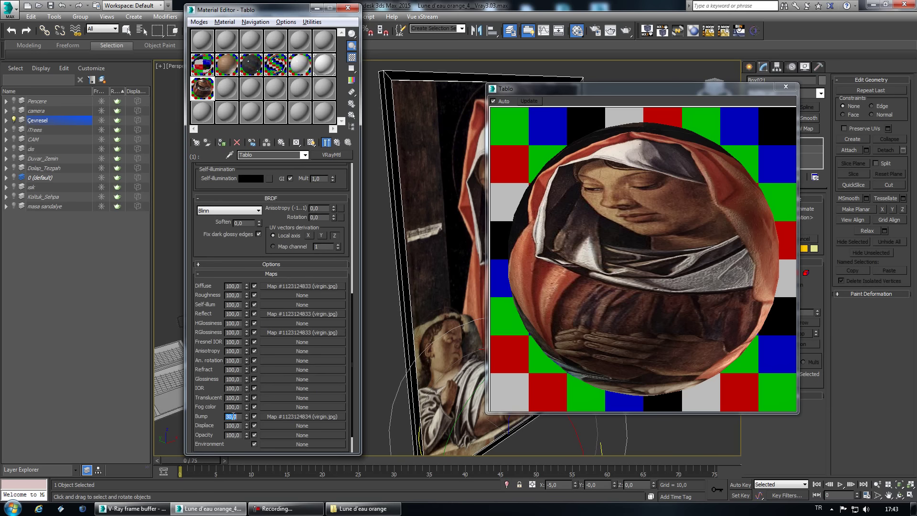
type("15")
key("Return")
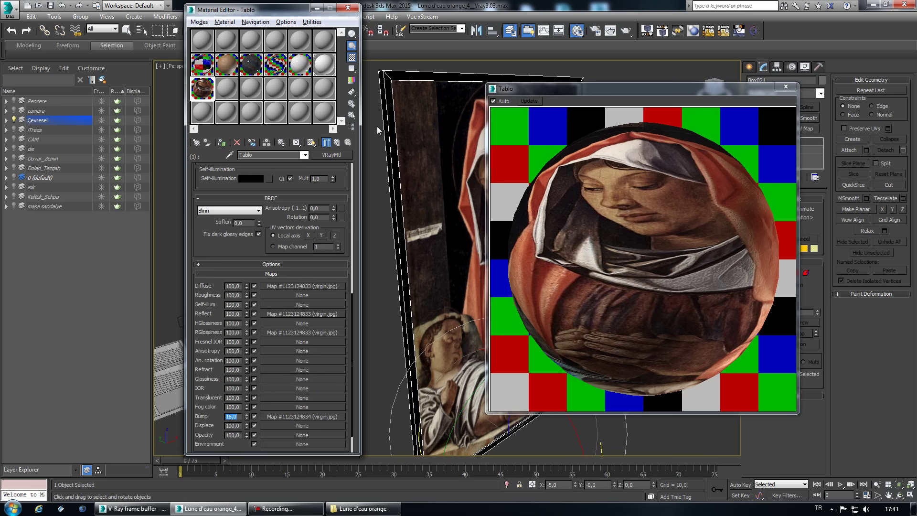
left_click(786, 86)
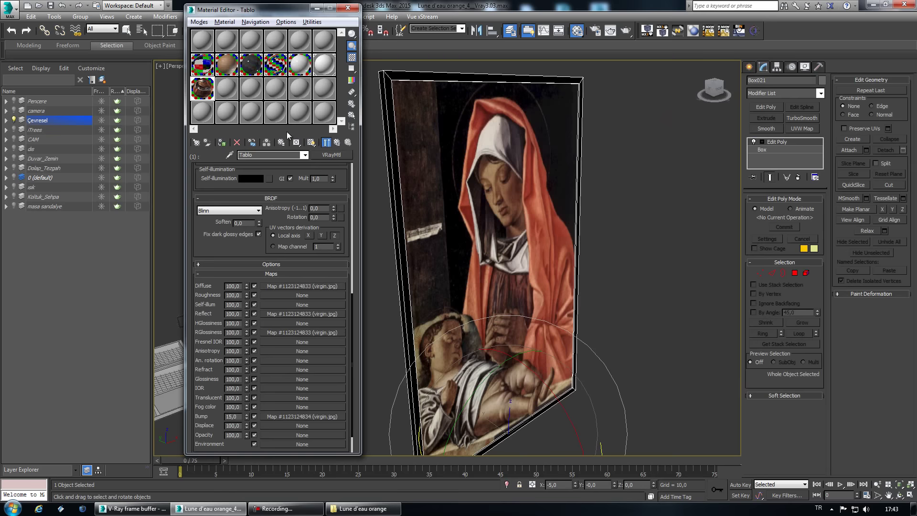
left_click(337, 143)
Make sub-material slot 2 a VRayMtl with a black diffuse colour.
left_click(280, 231)
scroll(417, 308, "down", 5)
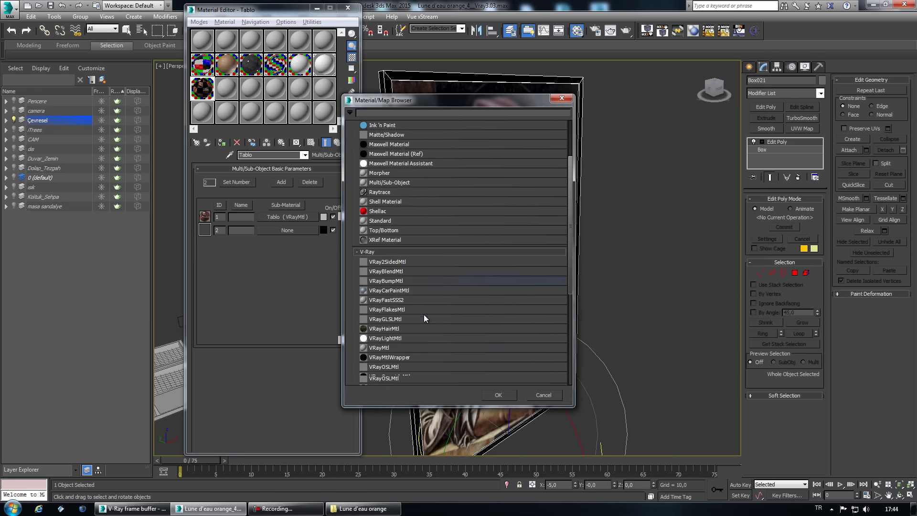
scroll(392, 310, "down", 5)
double_click(379, 290)
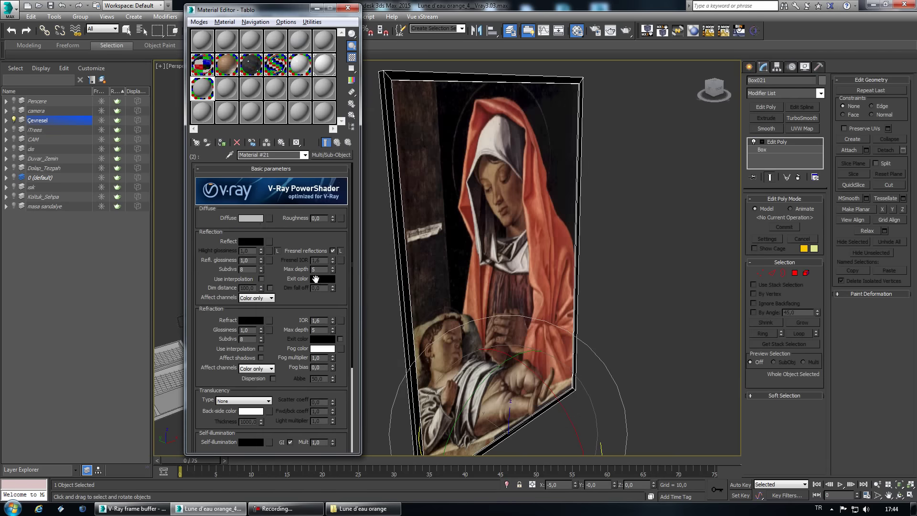
left_click(251, 218)
left_click(363, 110)
left_click_drag(362, 113, 304, 109)
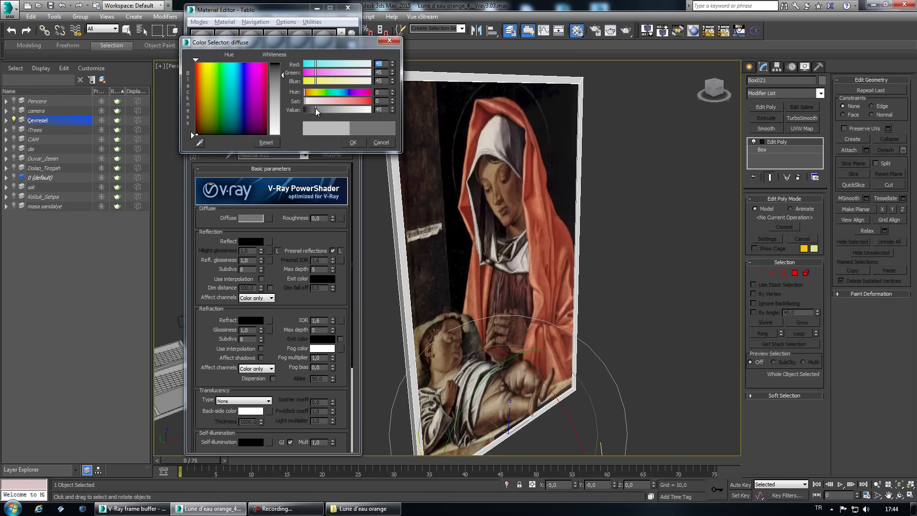
left_click(353, 142)
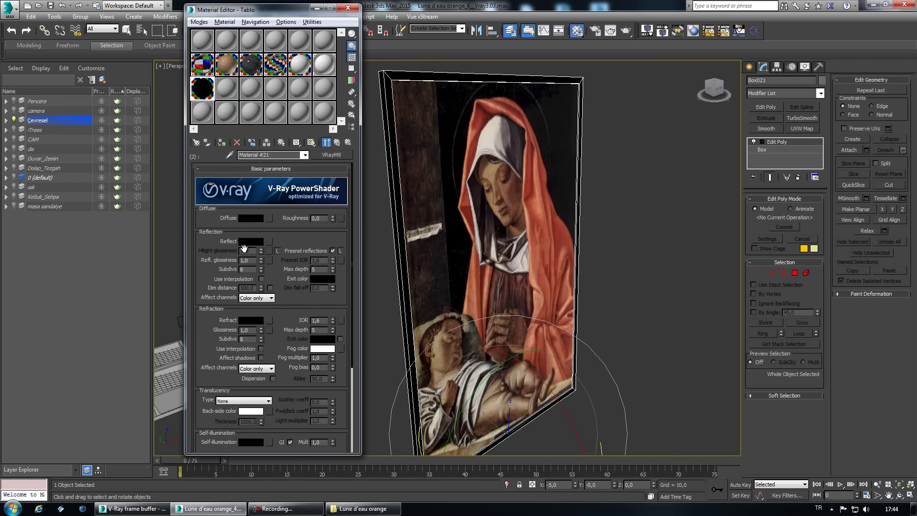
Set its reflection to grey 135 and reflection glossiness to 0,85.
left_click(248, 241)
left_click(339, 110)
left_click(348, 143)
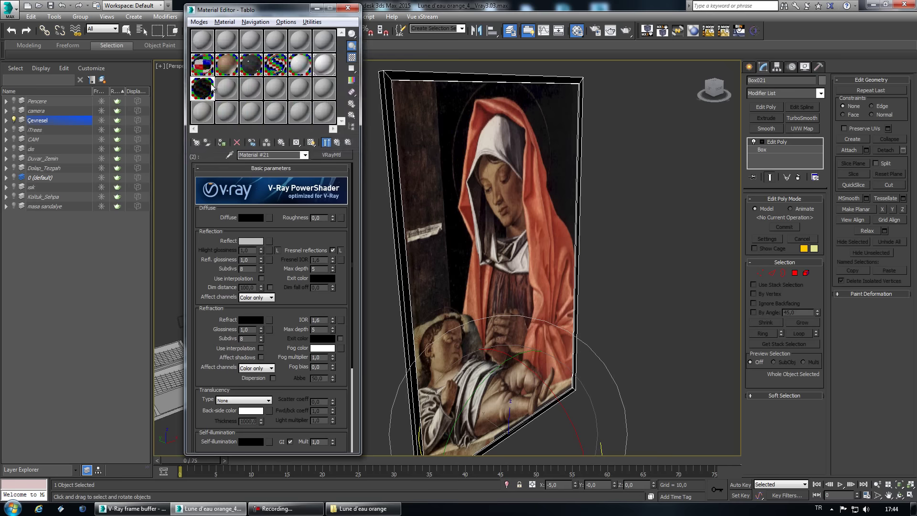
double_click(318, 72)
double_click(246, 260)
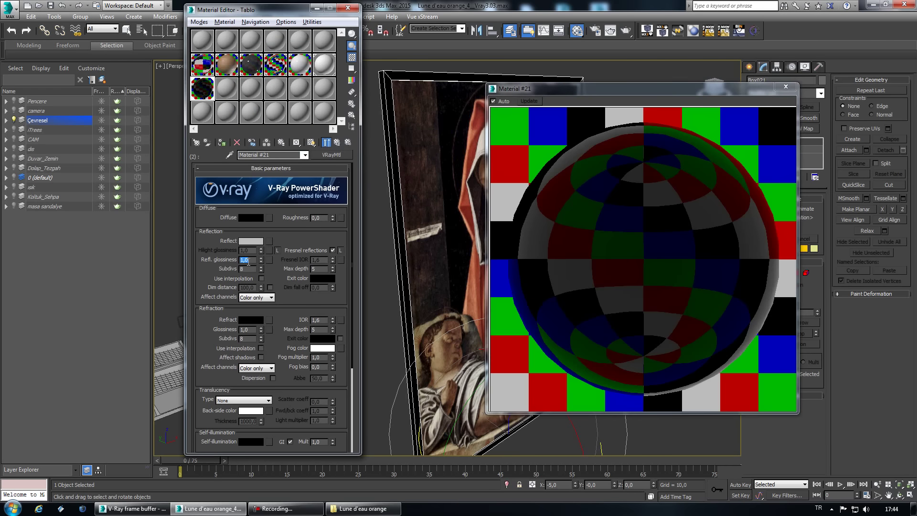
type("0,7")
key("Return")
type("5")
key("Return")
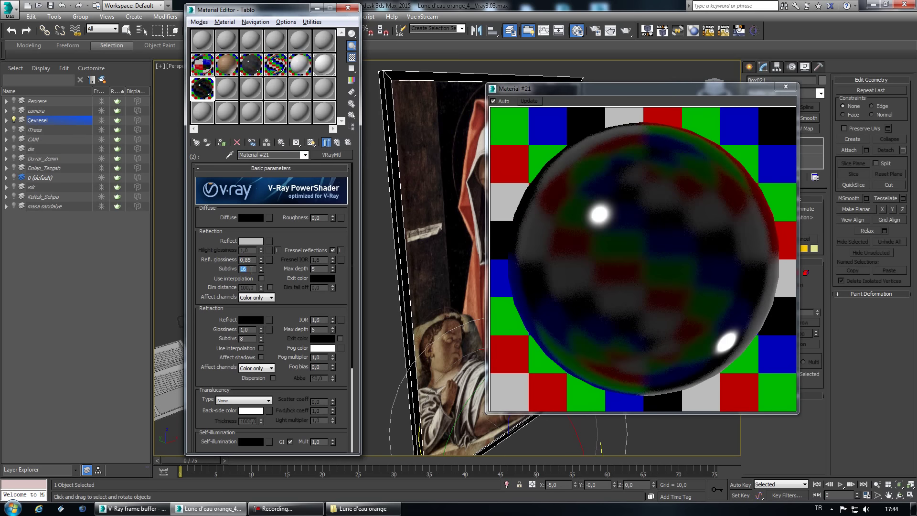
left_click(786, 86)
mouse_move(621, 215)
middle_mouse_down("alt")
mouse_move(548, 332)
mouse_move(613, 320)
mouse_move(602, 264)
middle_mouse_up("alt")
scroll(548, 331, "down", 5)
Hide the painting box, frame the baharatlık sink group and ungroup it.
right_click(602, 264)
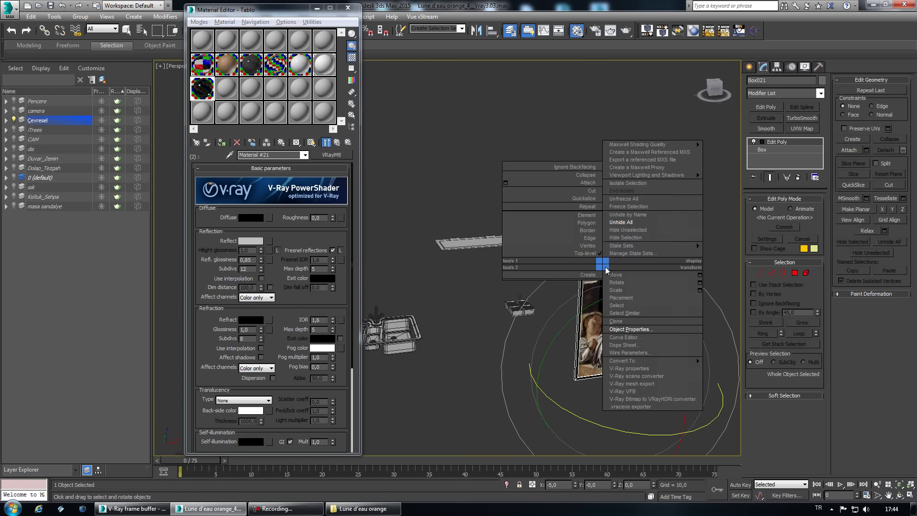
left_click(631, 237)
scroll(556, 298, "up", 5)
middle_click_drag(556, 298, 484, 338)
scroll(610, 332, "down", 8)
left_click(606, 330)
key("z")
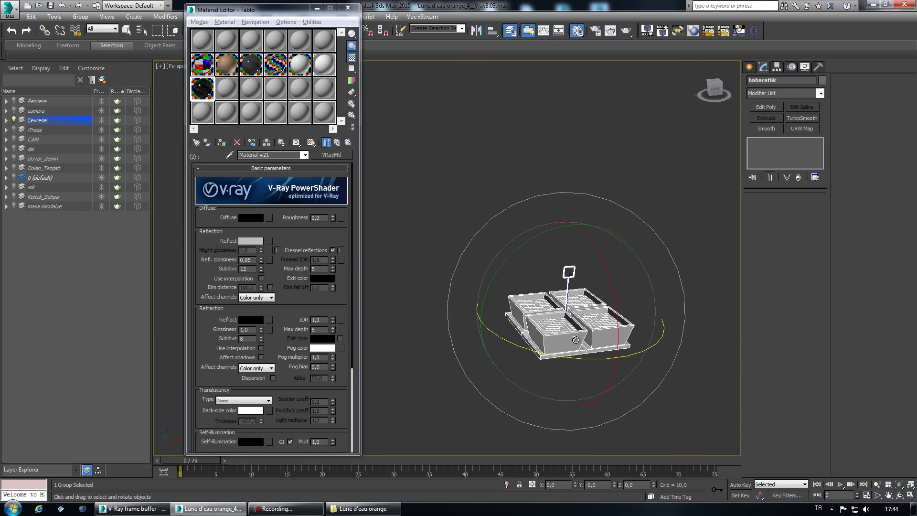
left_click(86, 17)
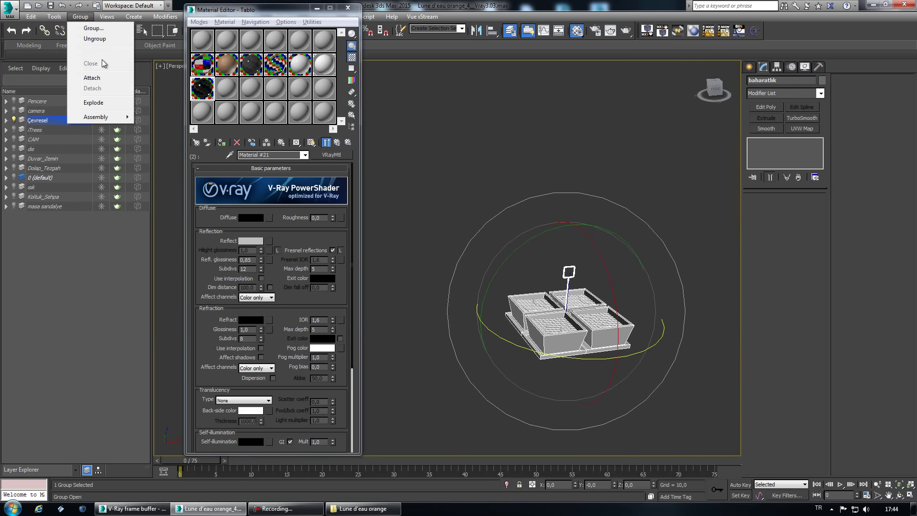
left_click(94, 40)
Select the five sink trays.
scroll(573, 336, "up", 2)
scroll(572, 336, "up", 2)
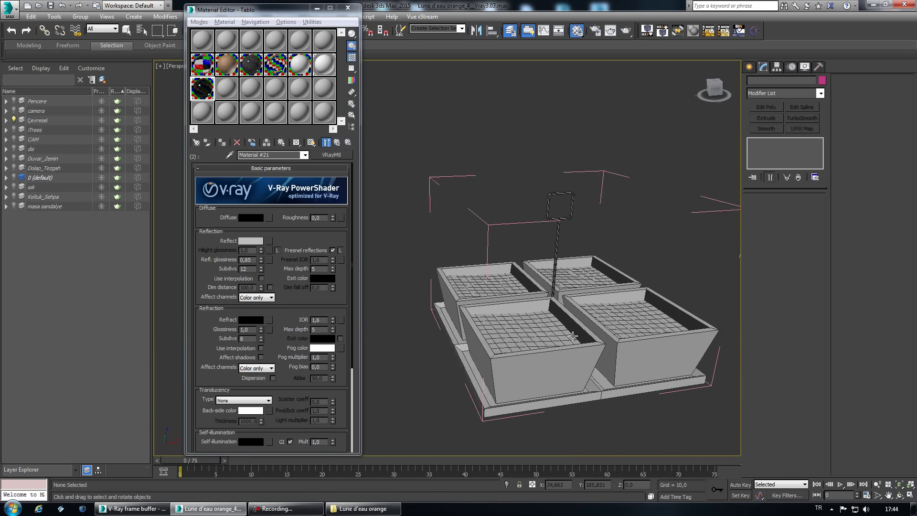
scroll(573, 336, "up", 2)
scroll(568, 336, "up", 3)
scroll(564, 336, "up", 2)
left_click(562, 336)
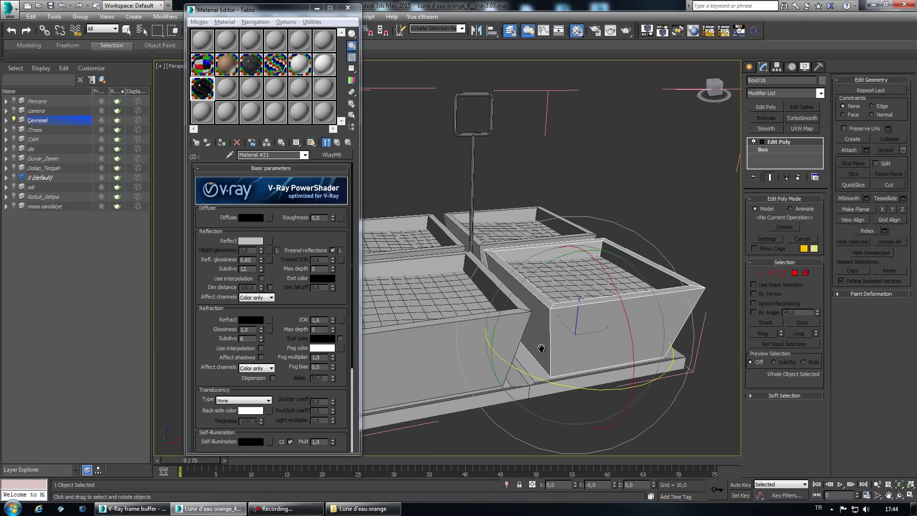
scroll(536, 345, "down", 3)
left_click(542, 348, "ctrl")
left_click(551, 388, "ctrl")
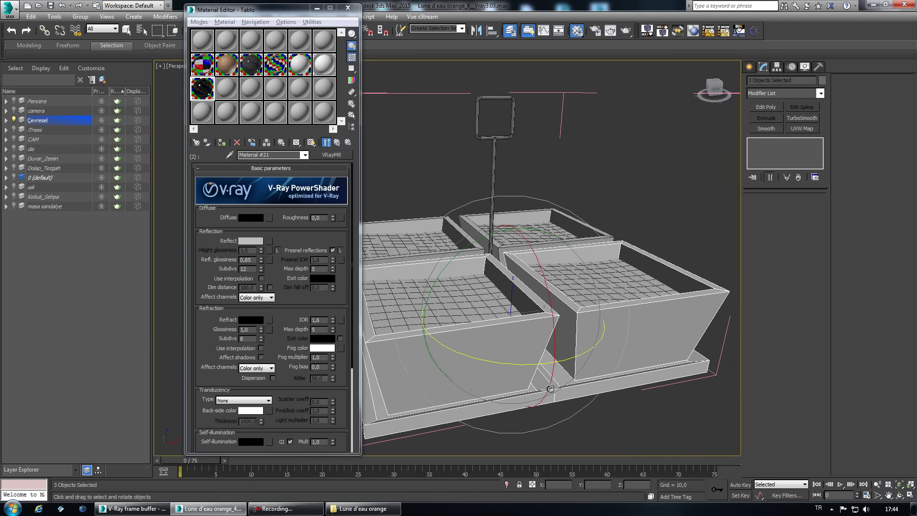
middle_click_drag(550, 387, 420, 324, "alt")
left_click(389, 262, "ctrl")
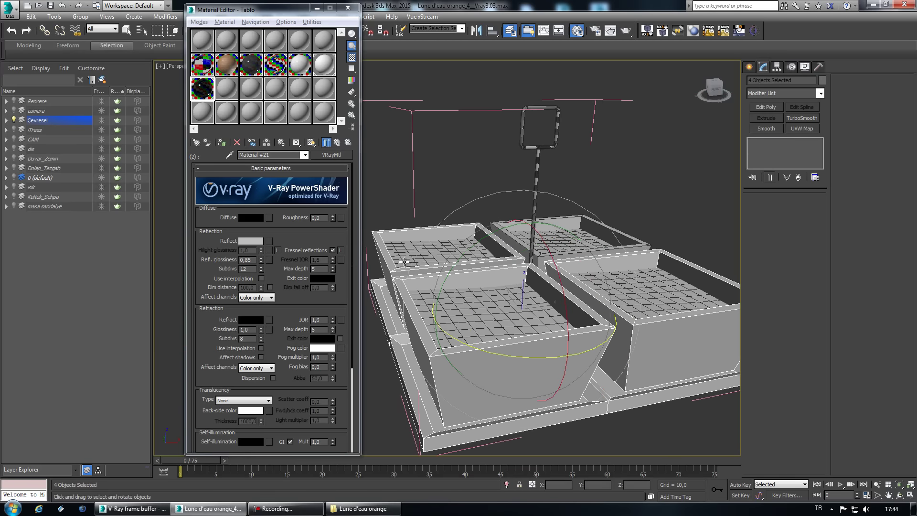
left_click(536, 255, "ctrl")
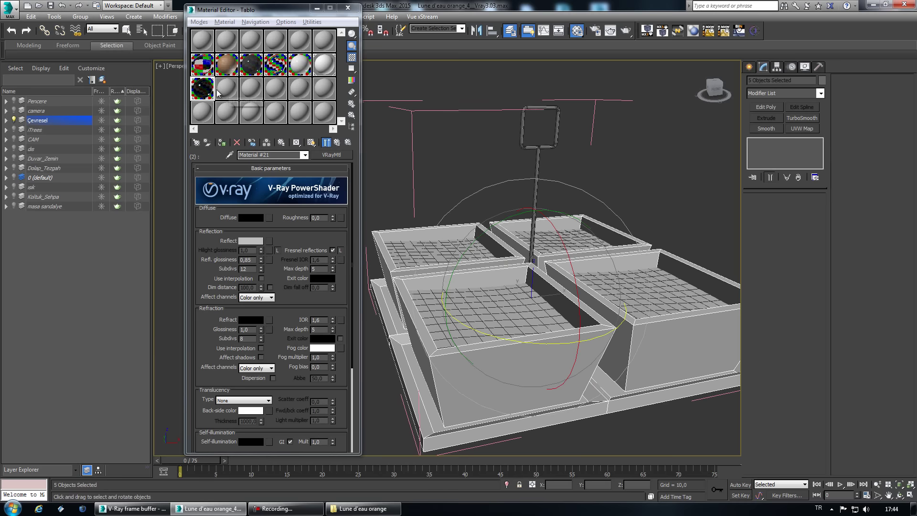
Review the parent Tablo Multi/Sub-Object material, then switch to the unused 14 - Default material.
left_click(279, 154)
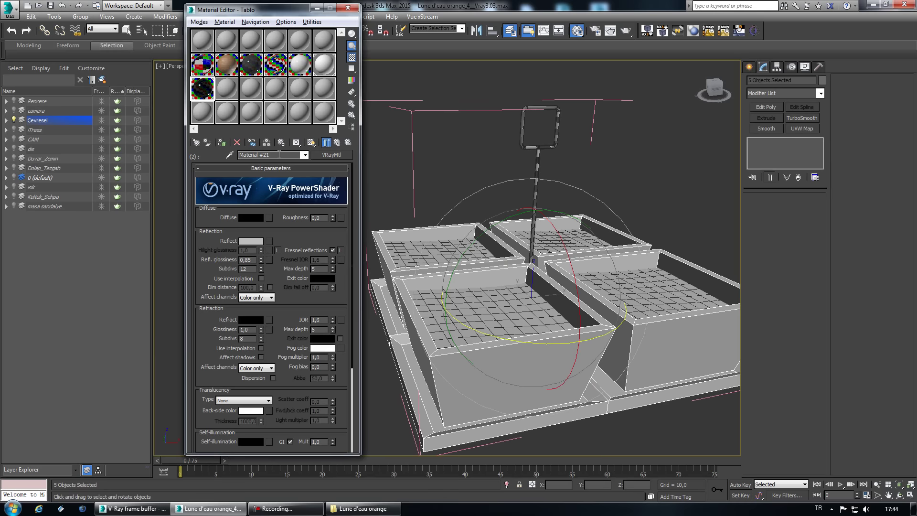
left_click(337, 143)
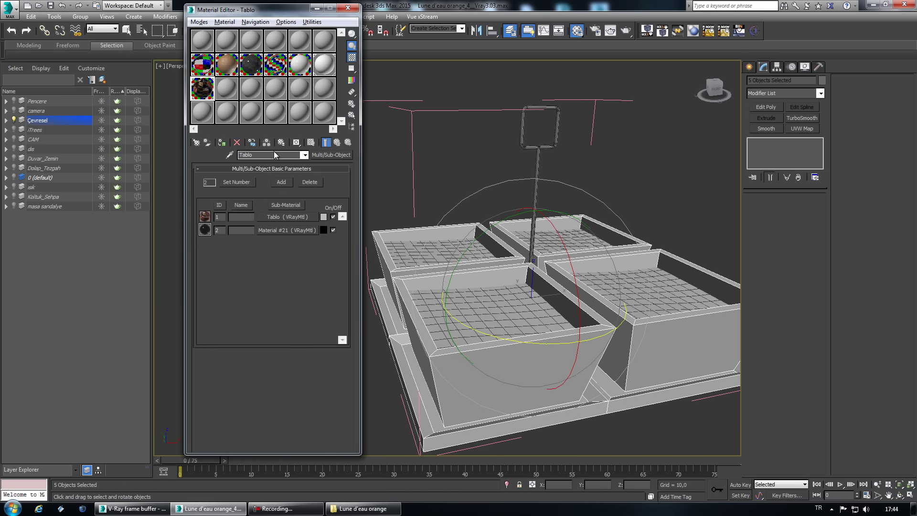
left_click(227, 88)
Rename the material Baharat and make it a VRayMtl with white diffuse and mid-grey reflection.
left_click_drag(276, 154, 239, 155)
type("Baharat")
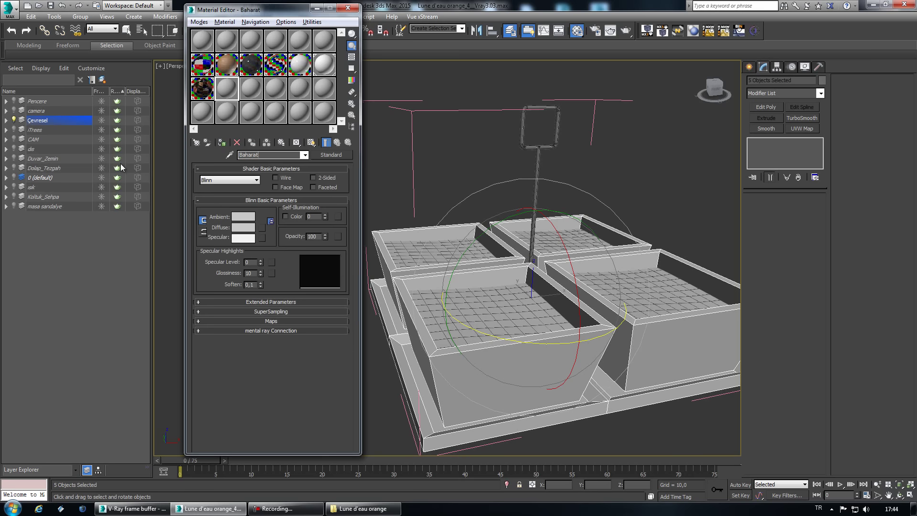
left_click(330, 155)
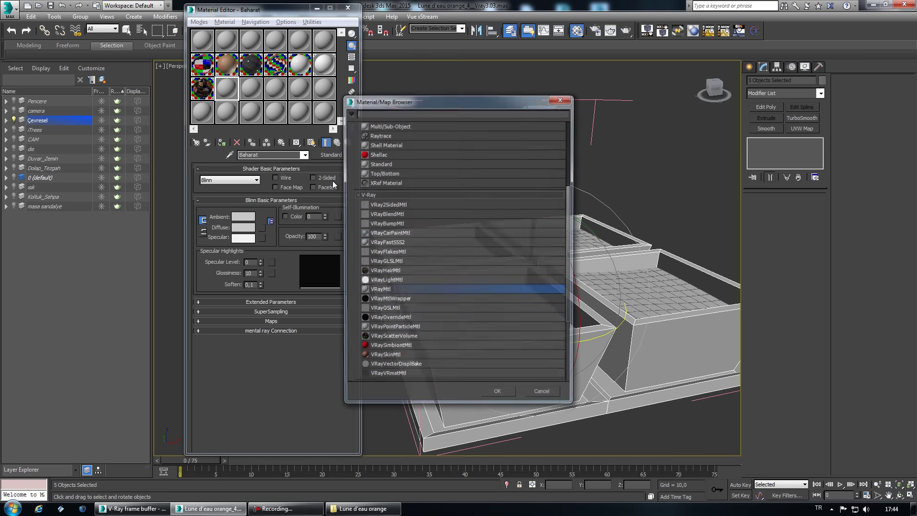
double_click(385, 290)
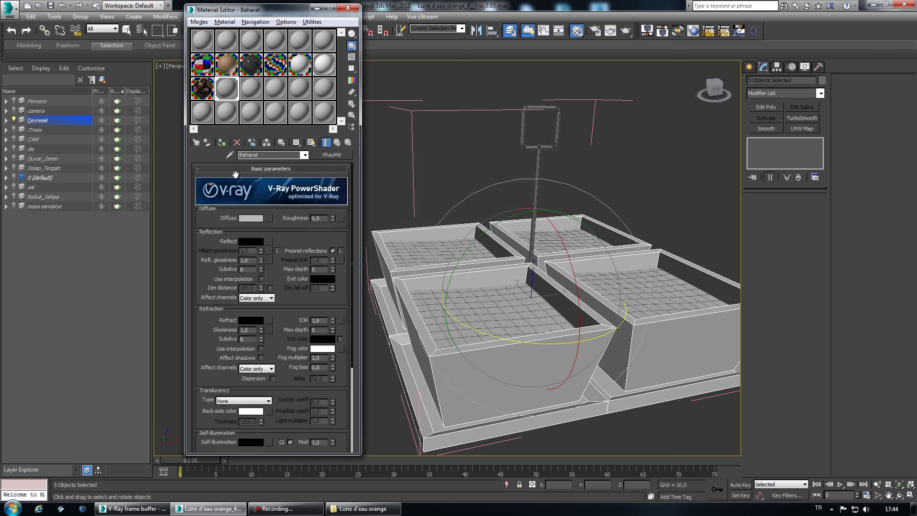
left_click(246, 218)
mouse_move(359, 109)
left_mouse_down()
mouse_move(371, 109)
mouse_move(356, 110)
left_mouse_up()
left_click(353, 142)
left_click(255, 244)
left_click(353, 143)
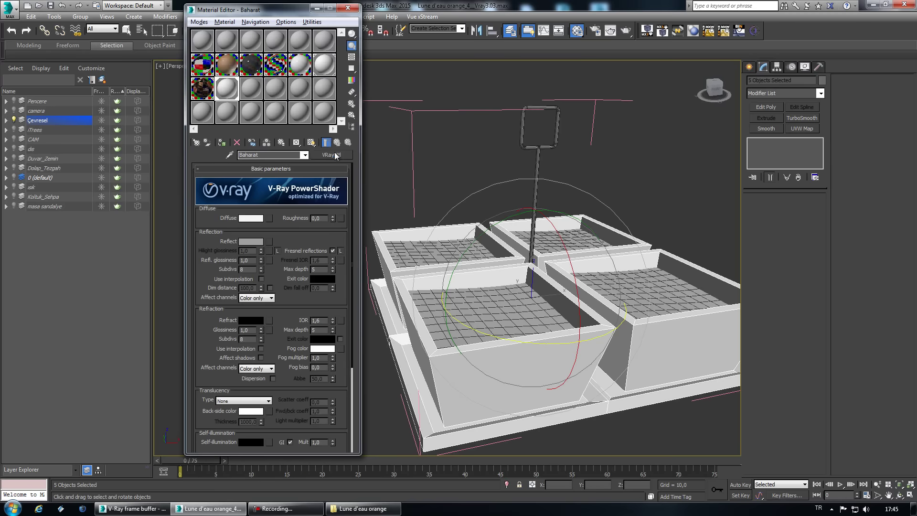
Select the four tray floors and make the 15 - Default material a VRayMtl.
left_click(249, 92)
left_click(492, 299)
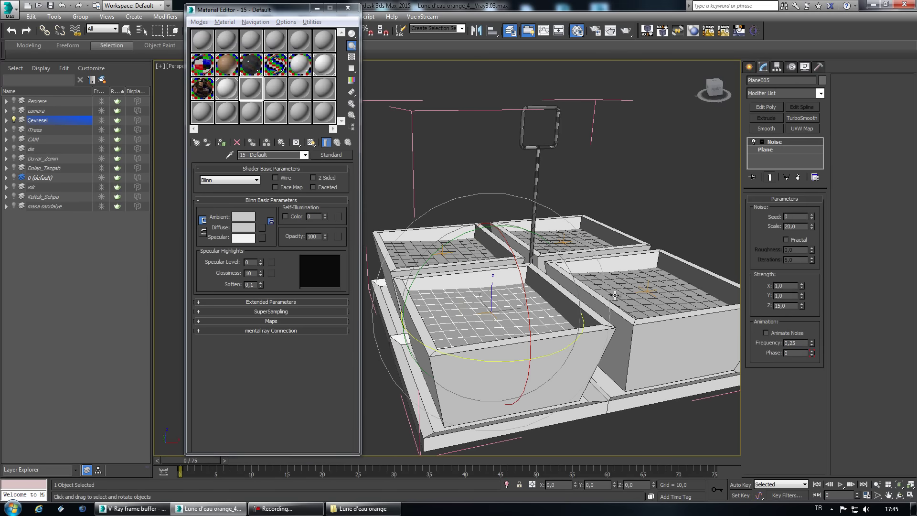
left_click(640, 295, "ctrl")
left_click(563, 243, "ctrl")
left_click(439, 250, "ctrl")
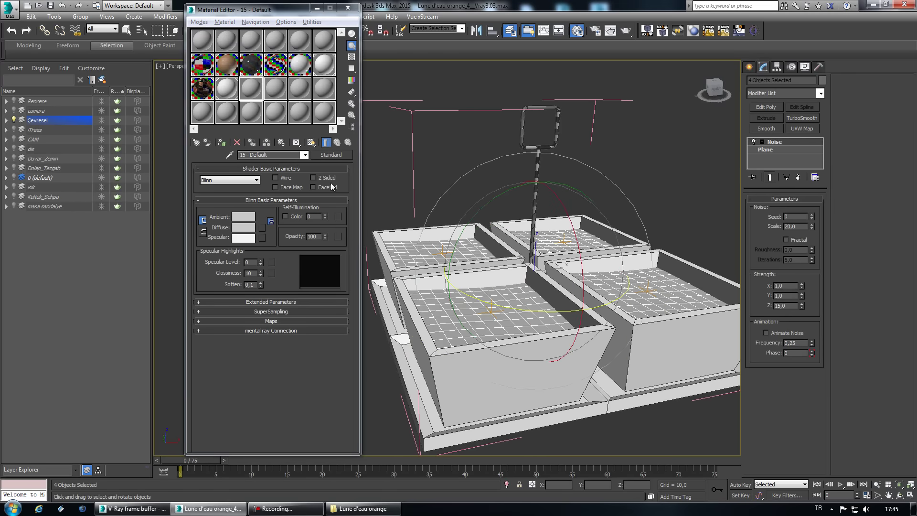
left_click(331, 154)
scroll(386, 287, "down", 3)
left_click(386, 290)
double_click(386, 290)
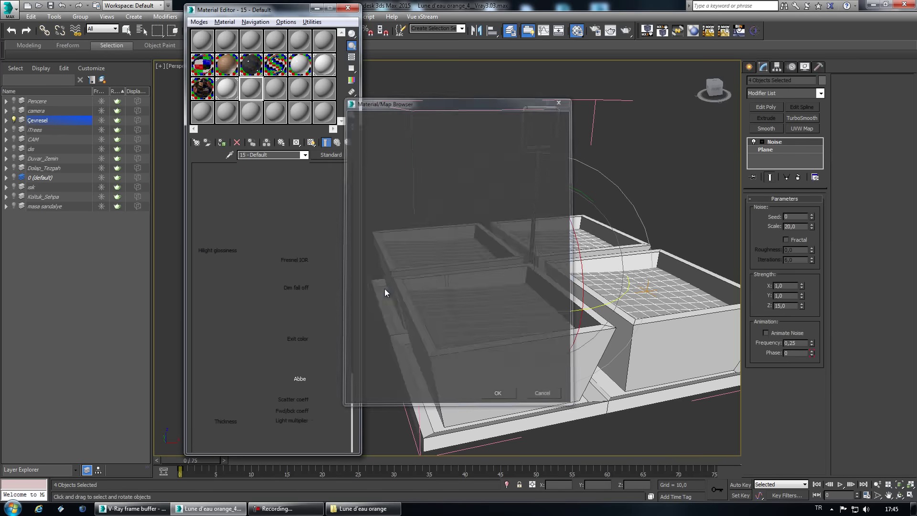
Load 2.jpg as the diffuse Bitmap, show it in the viewport, and assign it to the tray floors.
left_click(269, 217)
scroll(428, 141, "up", 3)
scroll(375, 136, "up", 2)
left_click(397, 147)
double_click(398, 147)
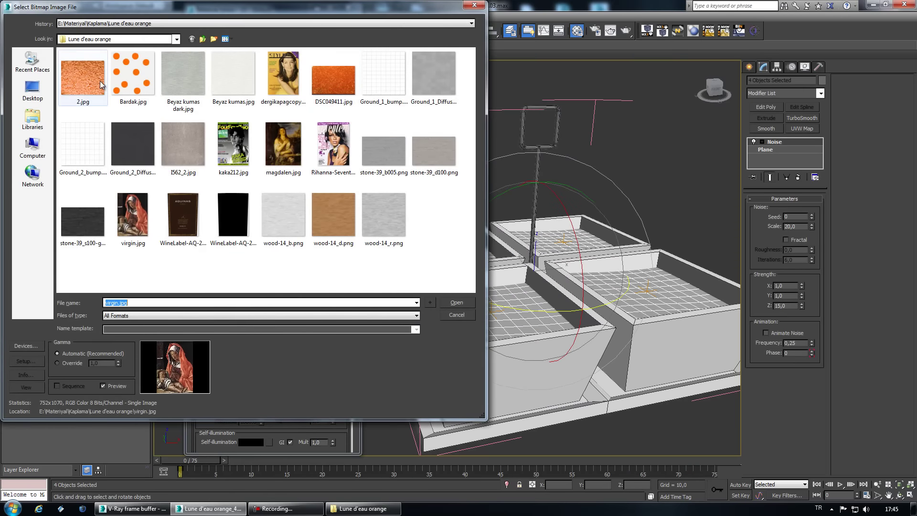
left_click(99, 87)
double_click(94, 82)
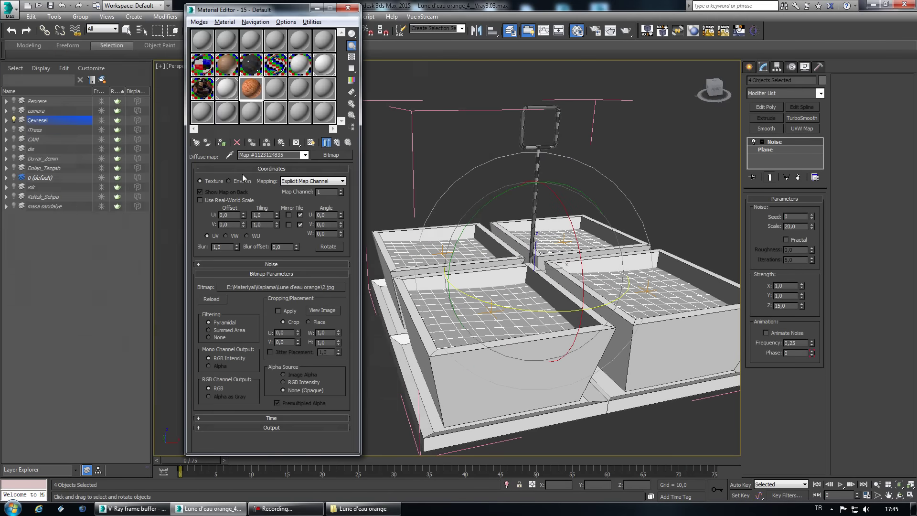
left_click(311, 142)
left_click(337, 142)
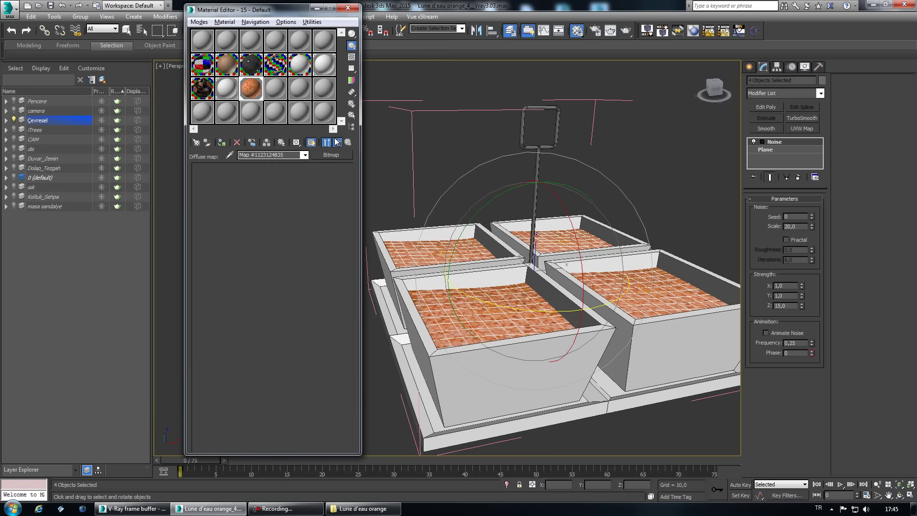
Paste a copy of the 2.jpg map into Bump and rename the material baharat 2.
right_click(268, 218)
left_click(288, 235)
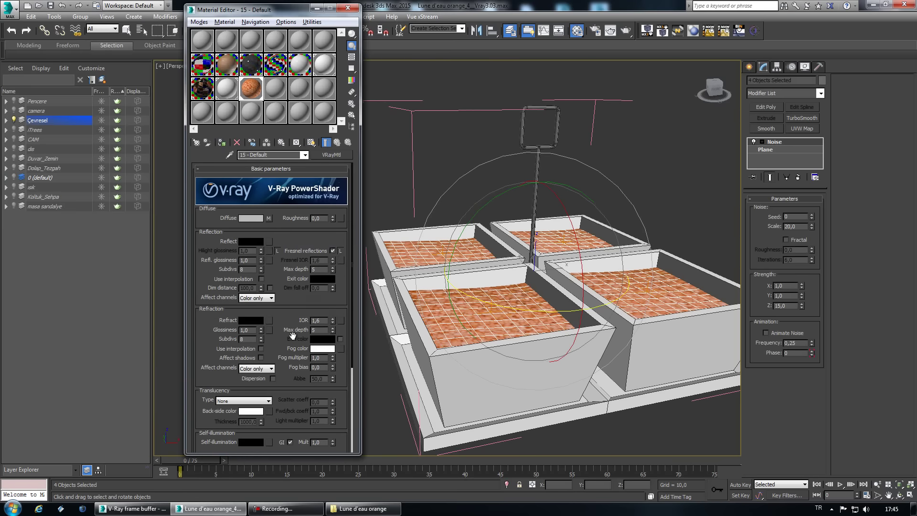
left_click_drag(293, 335, 310, 252)
left_click(294, 419)
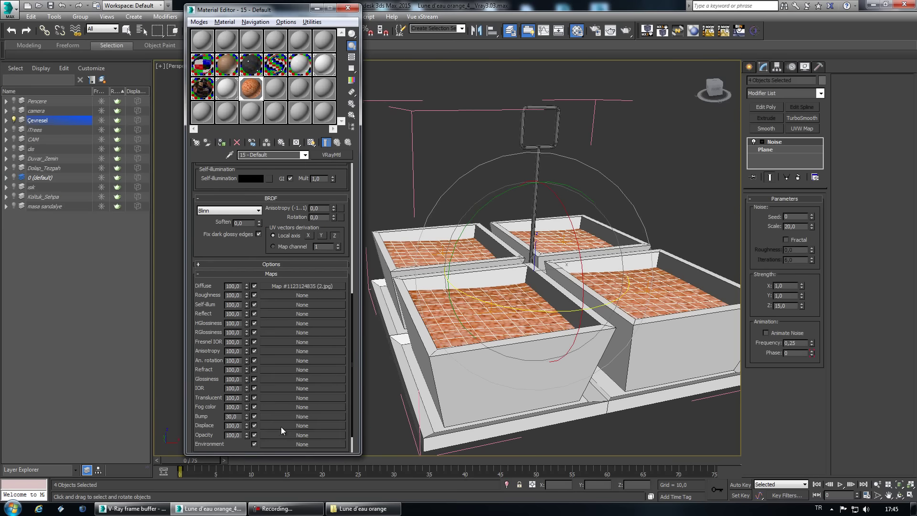
right_click(288, 416)
left_click(298, 420)
left_click_drag(623, 138, 508, 127)
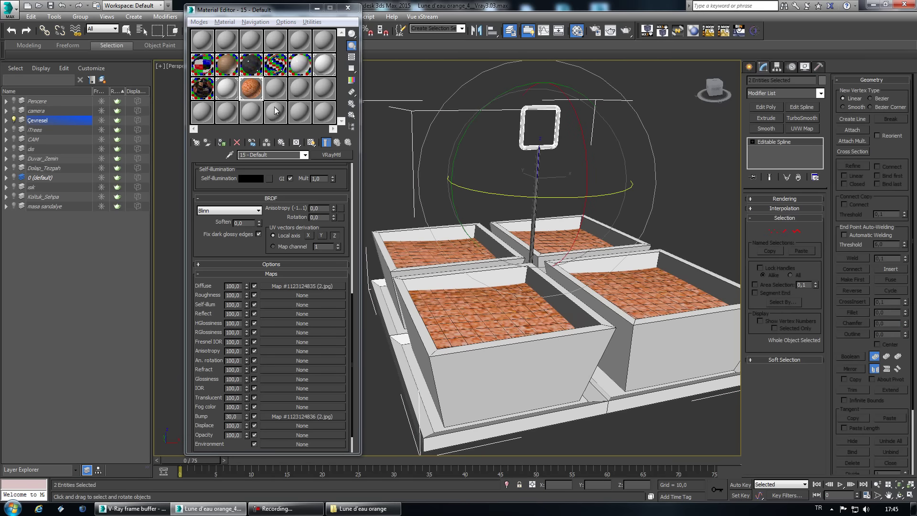
double_click(267, 155)
type("b")
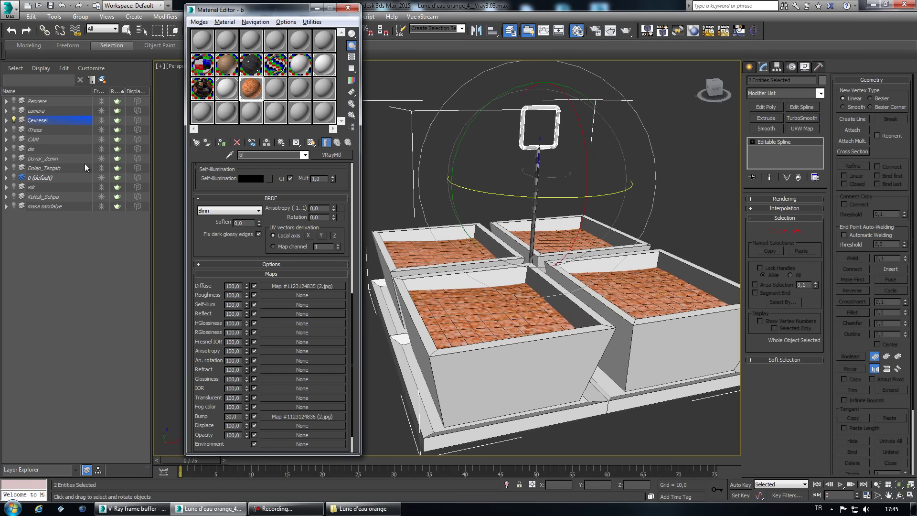
type("aharat 2")
left_click(275, 90)
Name a new material chrome 2 and make it a VRayMtl with black diffuse.
double_click(273, 155)
type("chrome 2")
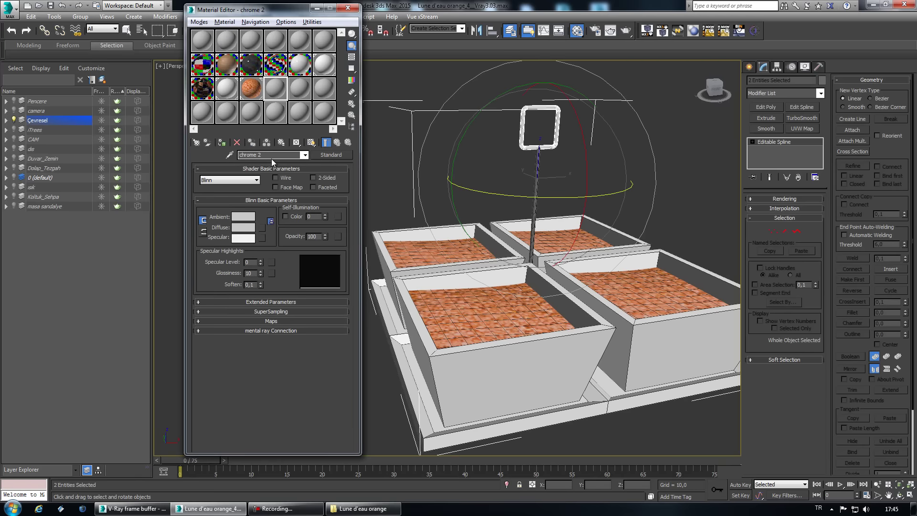
left_click(344, 155)
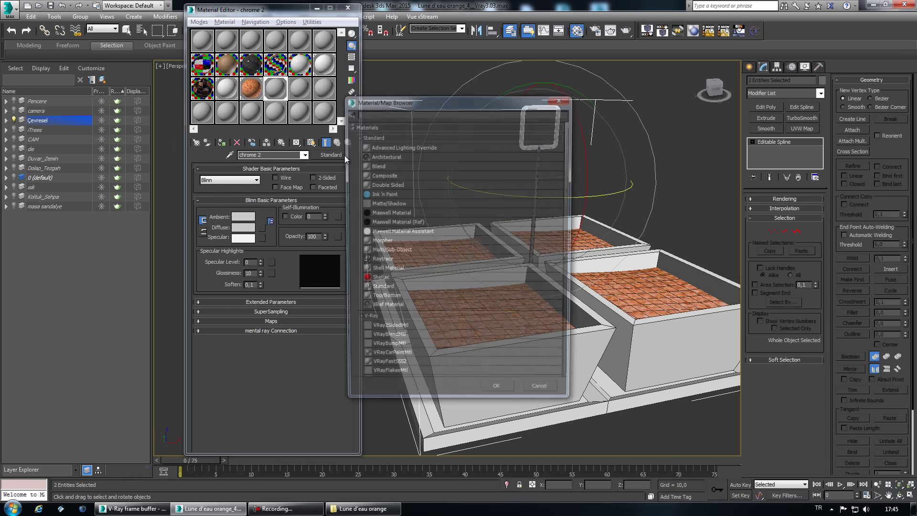
scroll(402, 342, "down", 5)
double_click(391, 347)
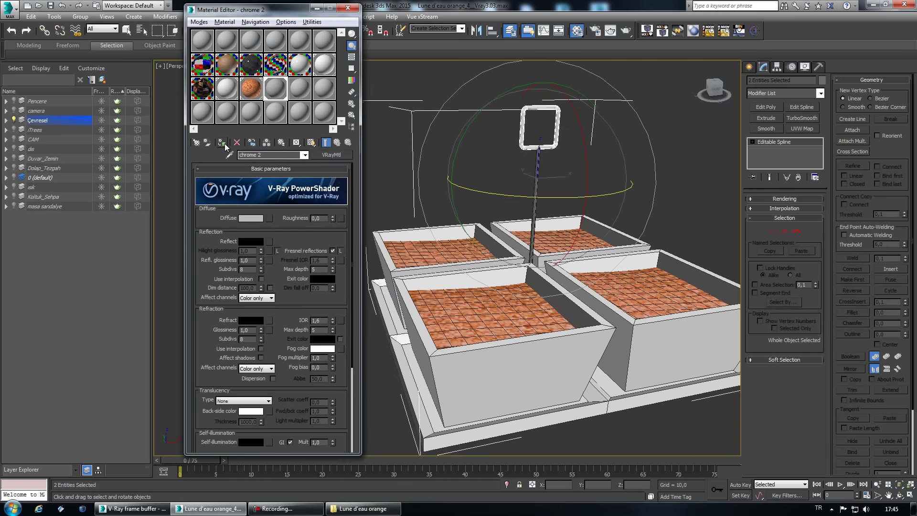
left_click(258, 218)
left_click_drag(357, 111, 304, 111)
left_click(355, 142)
Give chrome 2 white reflection, Fresnel reflections off and reflection glossiness 0,85.
left_click(257, 242)
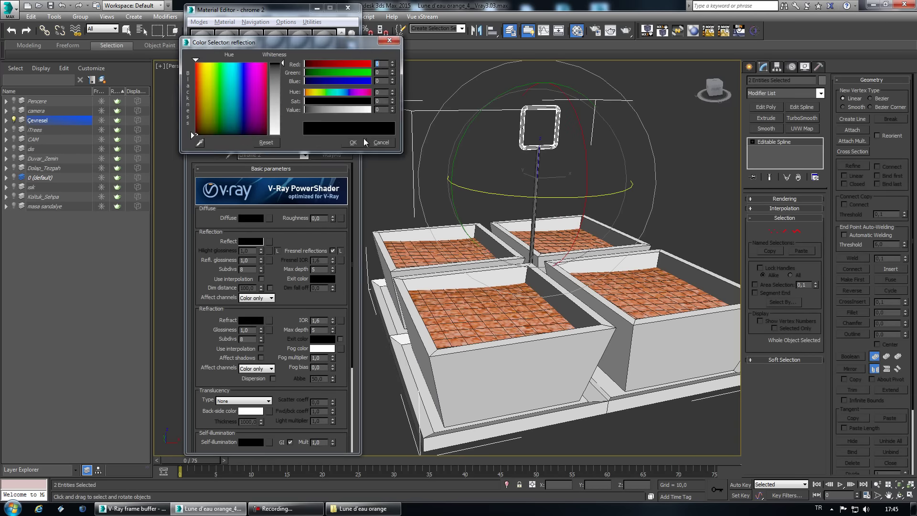
left_click_drag(361, 111, 375, 110)
left_click(353, 143)
left_click(333, 251)
type("5")
left_click(426, 177)
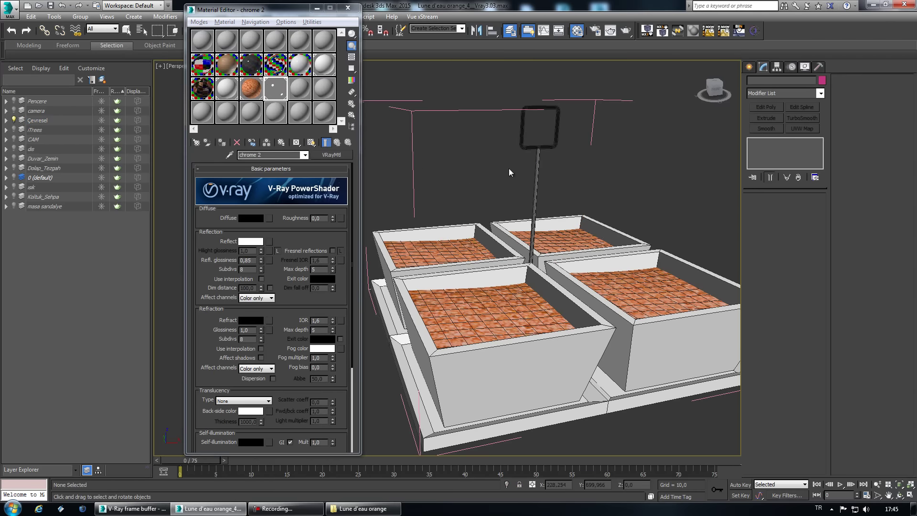
left_click_drag(548, 185, 550, 186)
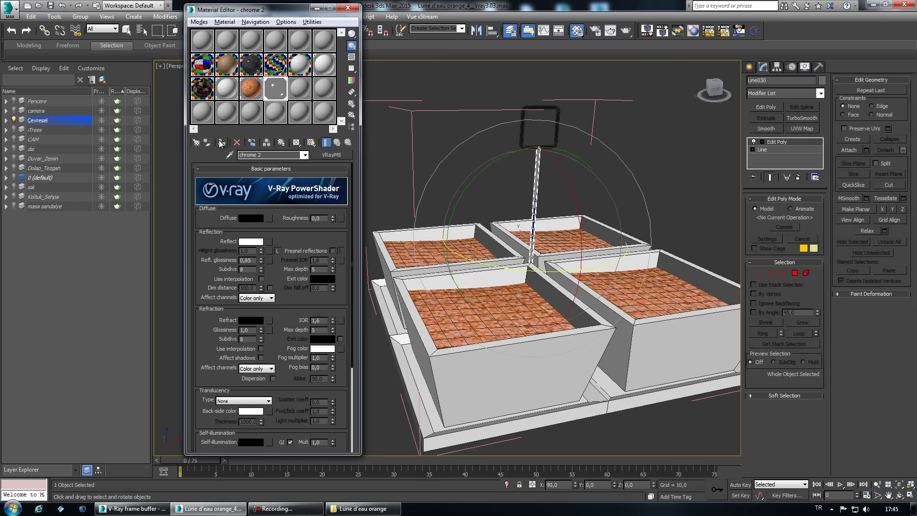
left_click(408, 140)
middle_click_drag(408, 140, 528, 324, "alt")
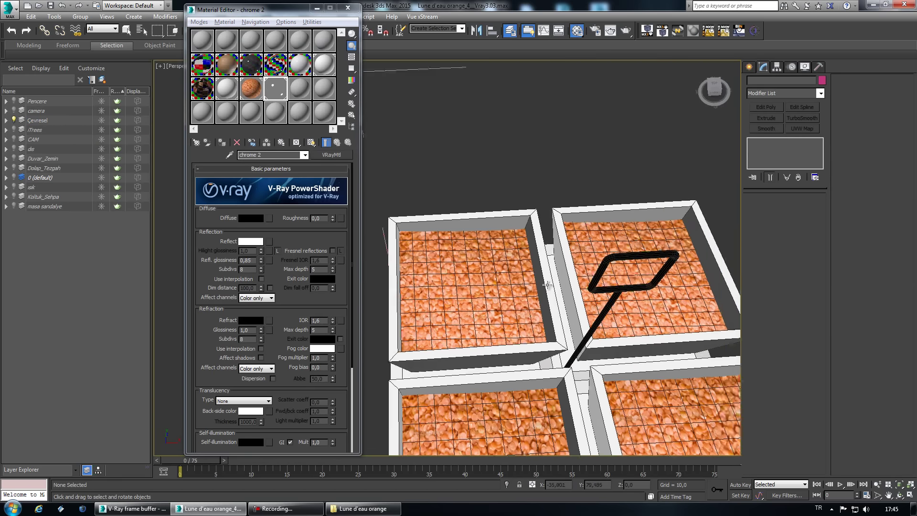
Select the Cevresel layer, then close and hide the baharatlık group.
scroll(528, 323, "down", 5)
left_click(38, 120)
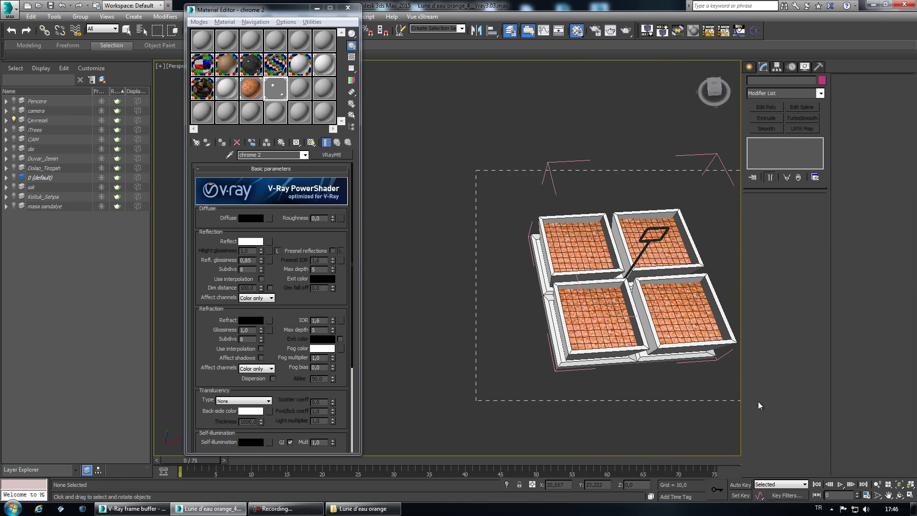
key("z")
left_click(80, 16)
left_click(97, 70)
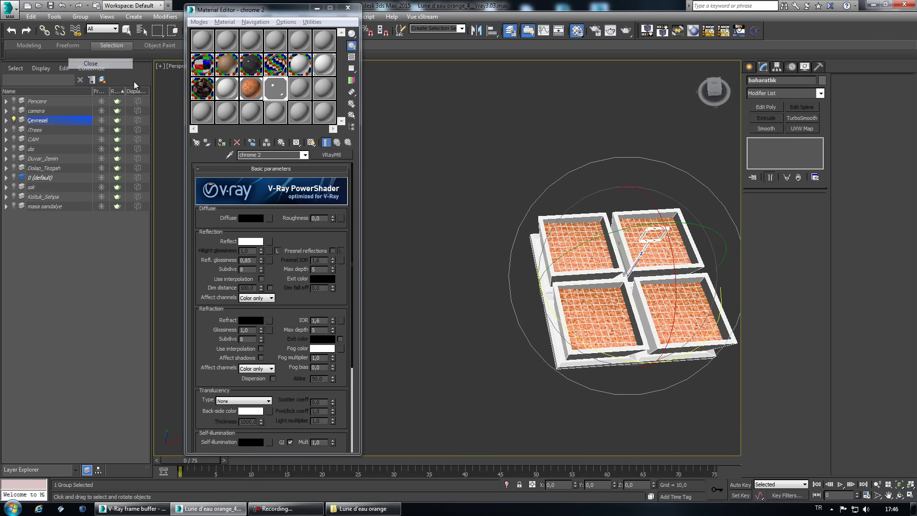
right_click(546, 268)
left_click(565, 240)
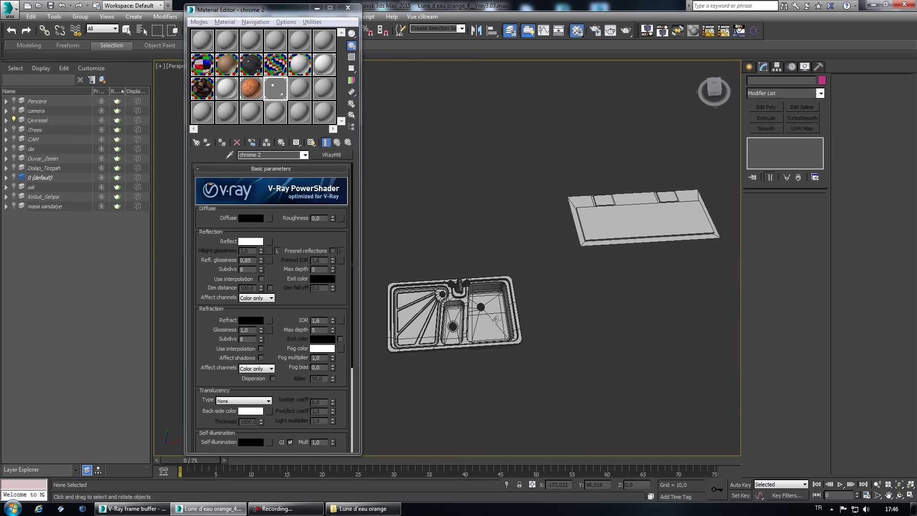
Select the sink and zoom the view in around it.
middle_click_drag(528, 330, 604, 314, "alt")
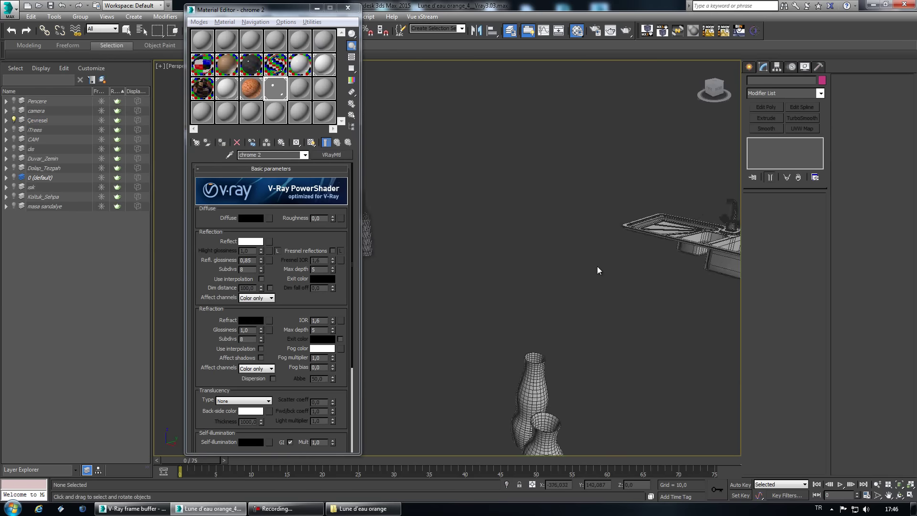
left_click(655, 253)
key("z")
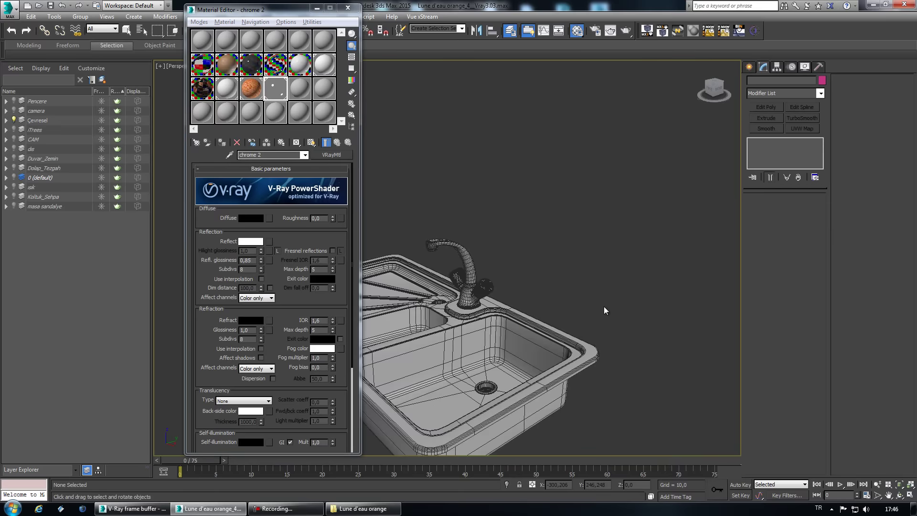
scroll(484, 330, "up", 2)
scroll(470, 372, "up", 3)
scroll(498, 355, "up", 2)
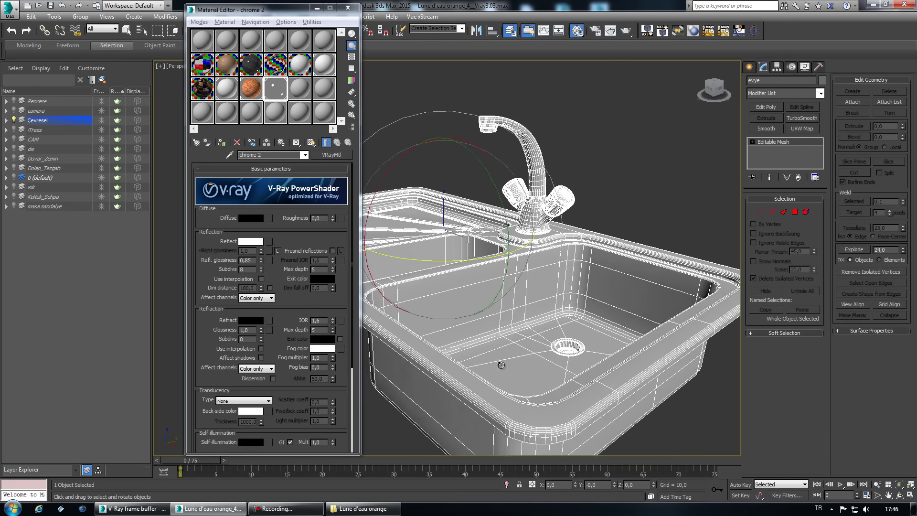
scroll(501, 356, "up", 3)
mouse_move(505, 356)
middle_mouse_down("alt")
mouse_move(502, 364)
mouse_move(505, 345)
middle_mouse_up("alt")
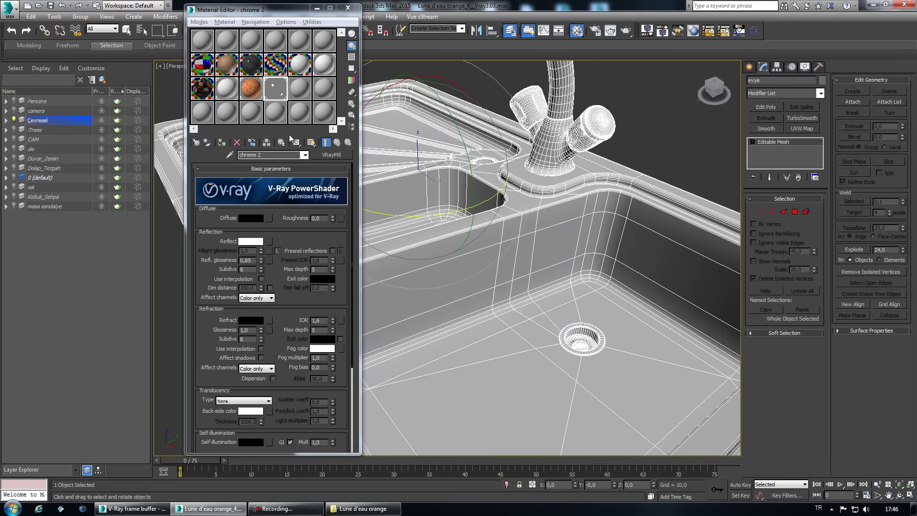
Name a fresh material slot Evye and make it a VRayMtl.
left_click(300, 89)
type("Evye")
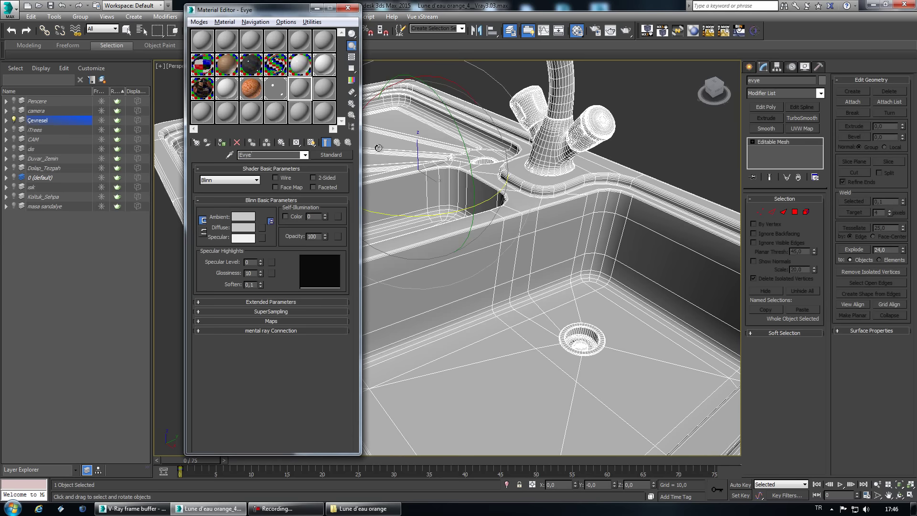
left_click(343, 156)
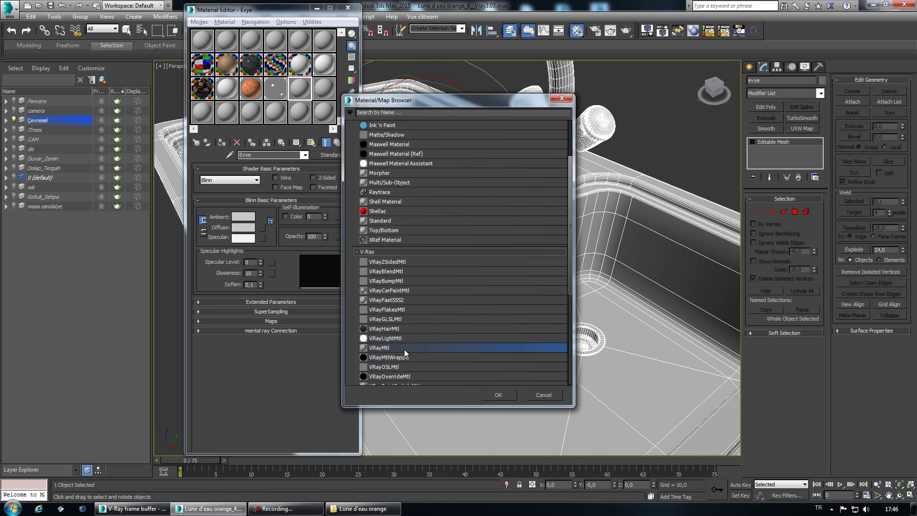
double_click(404, 348)
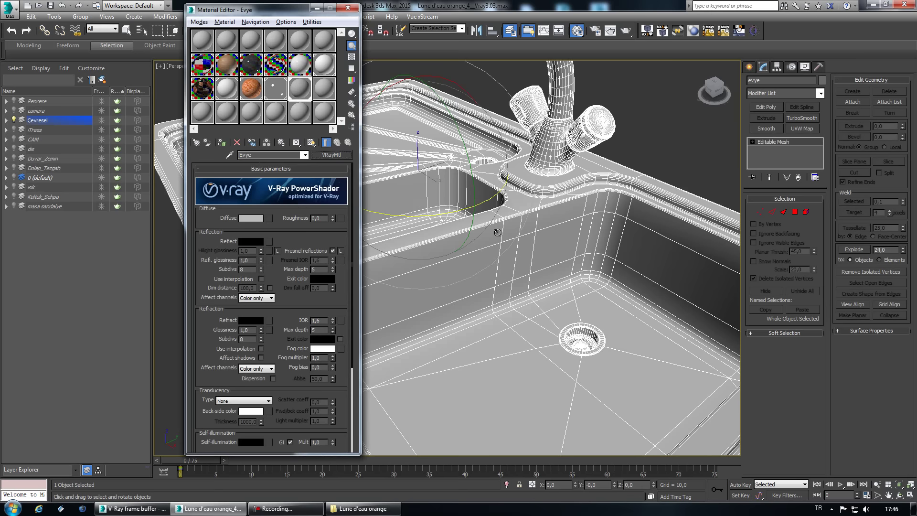
Set the Evye diffuse colour to black and its reflection colour to white.
left_click(259, 217)
left_click_drag(377, 129, 306, 129)
left_click(354, 149)
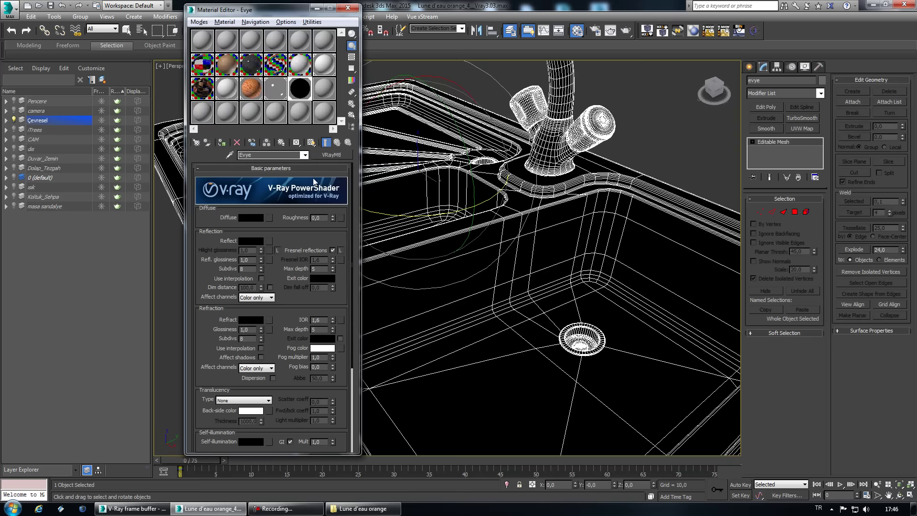
left_click(259, 240)
left_click_drag(365, 109, 371, 109)
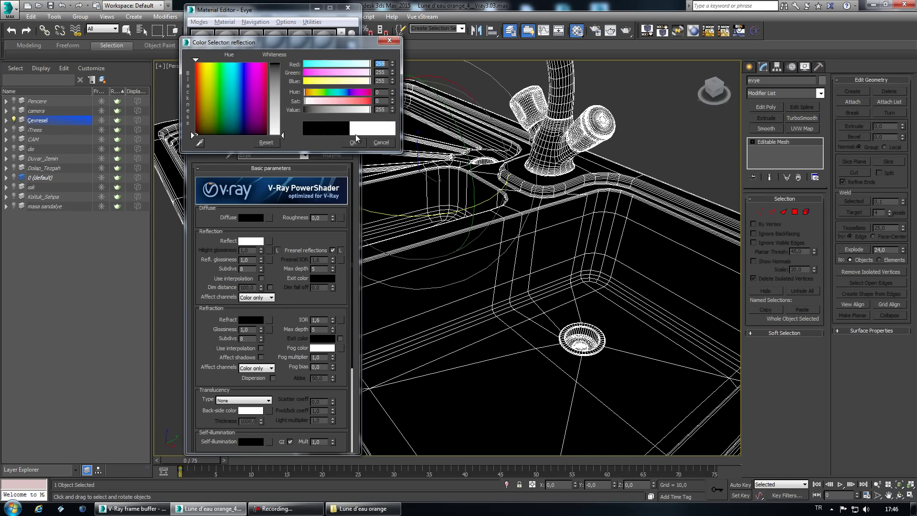
left_click(353, 142)
Turn on sample background, disable Fresnel reflections and set reflection glossiness to 0,85.
left_click(351, 57)
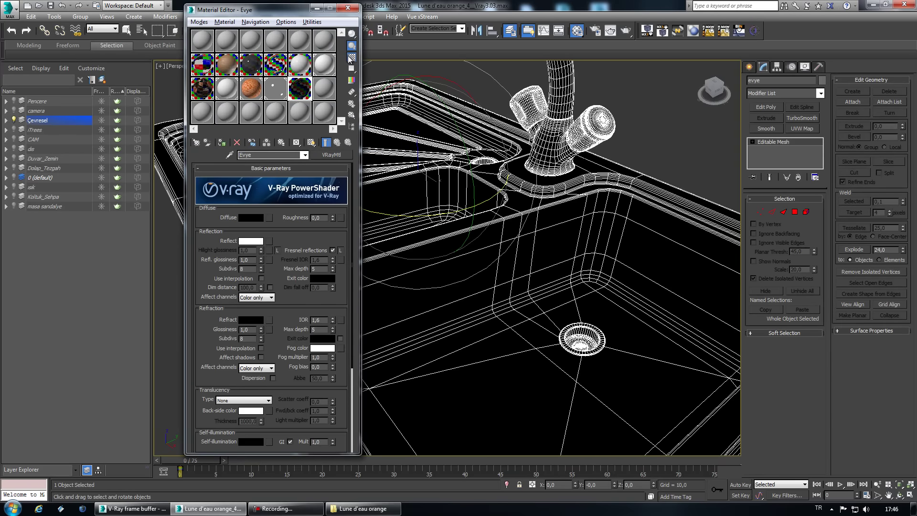
double_click(300, 88)
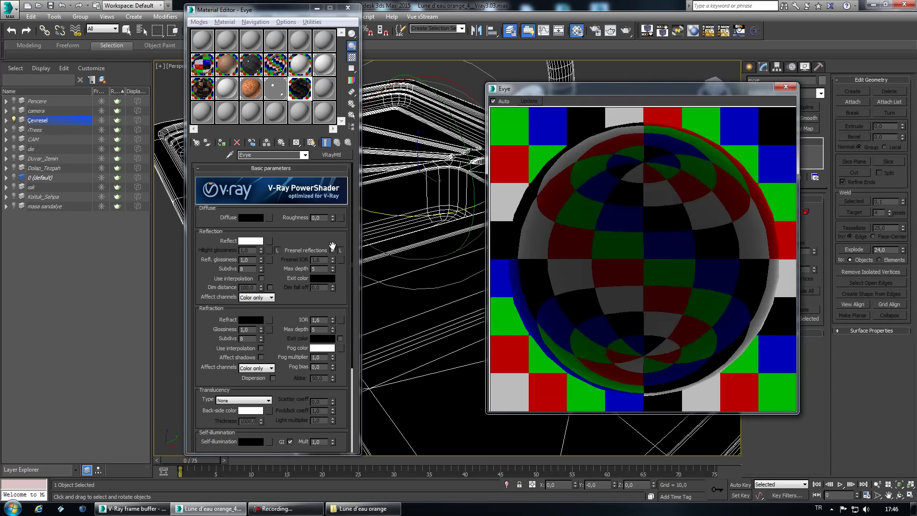
left_click(333, 250)
double_click(254, 260)
type("0,85")
key("Return")
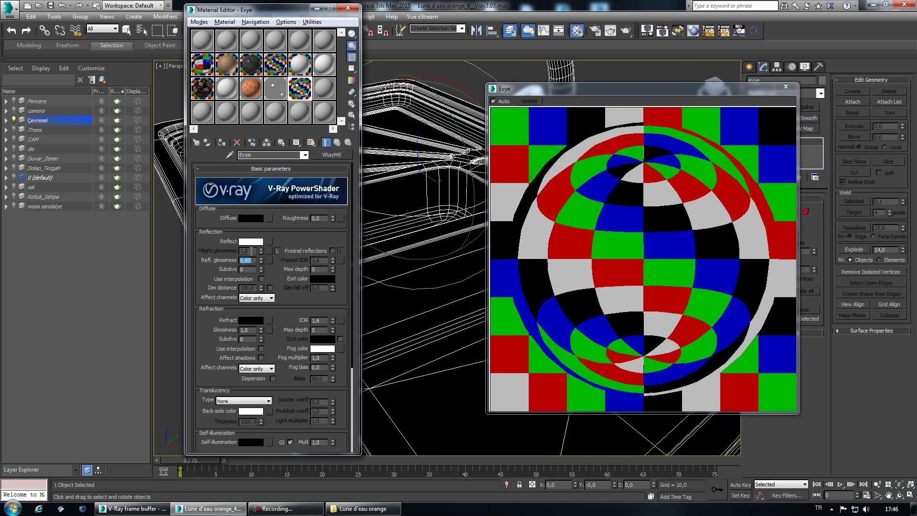
Lower the Evye reflection colour to 242 and run a test render.
left_click(252, 243)
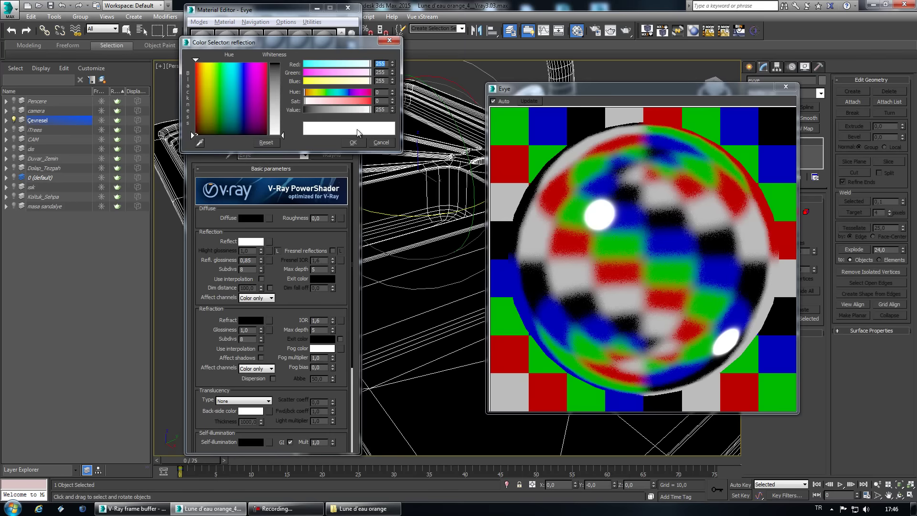
left_click_drag(357, 104, 367, 107)
left_click(352, 143)
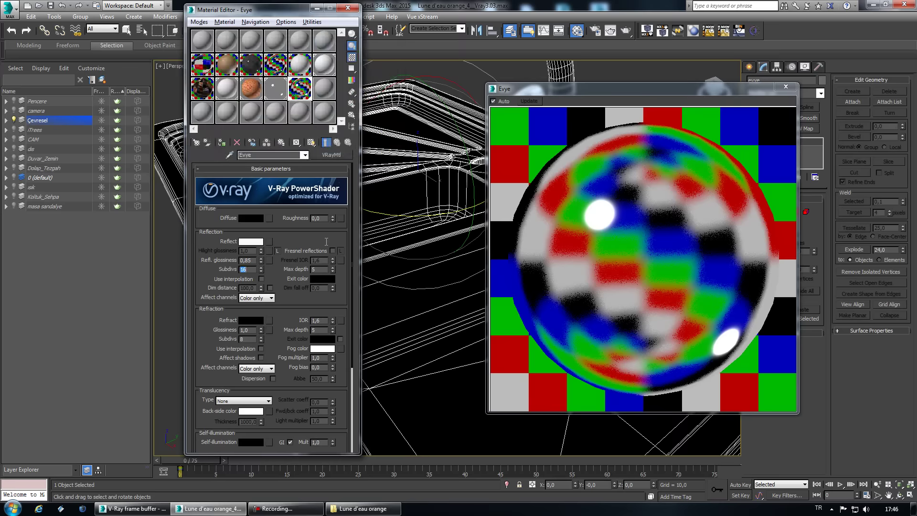
left_click(626, 31)
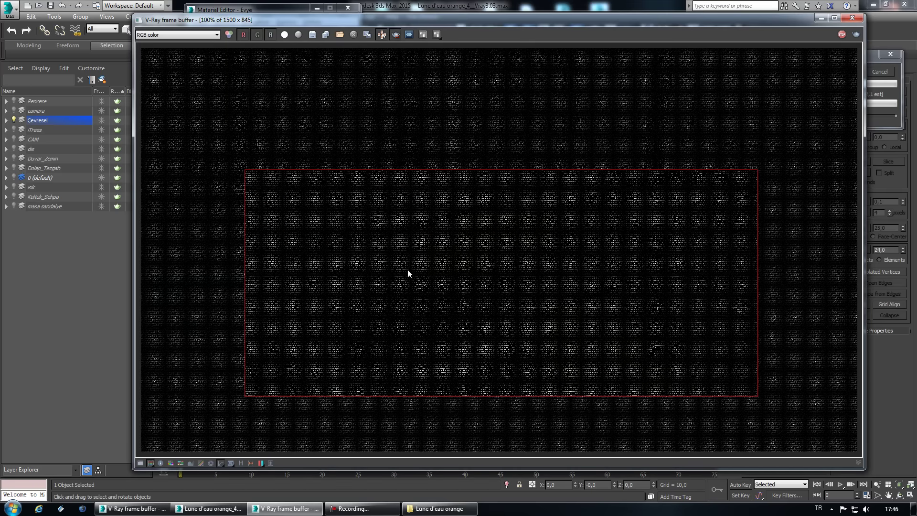
left_click(353, 508)
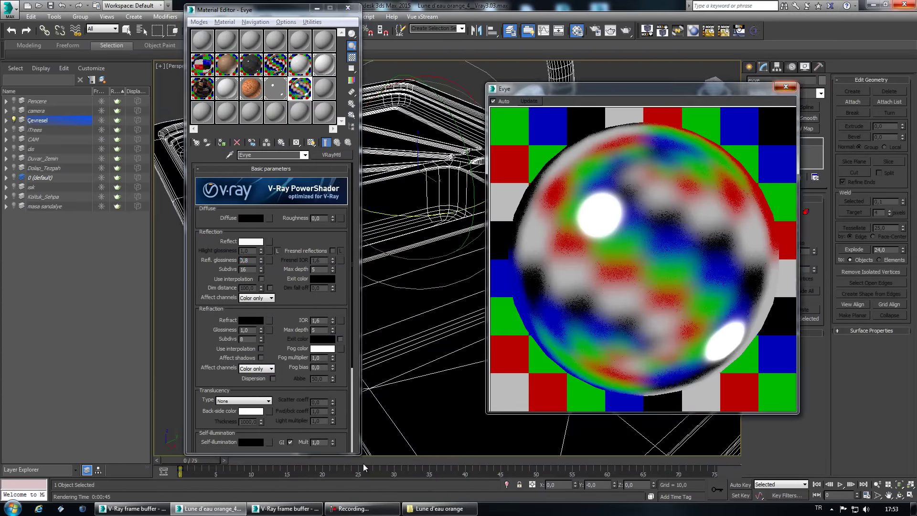
Frame the sink, then name a material slot Glass and make it a VRayMtl.
key("m")
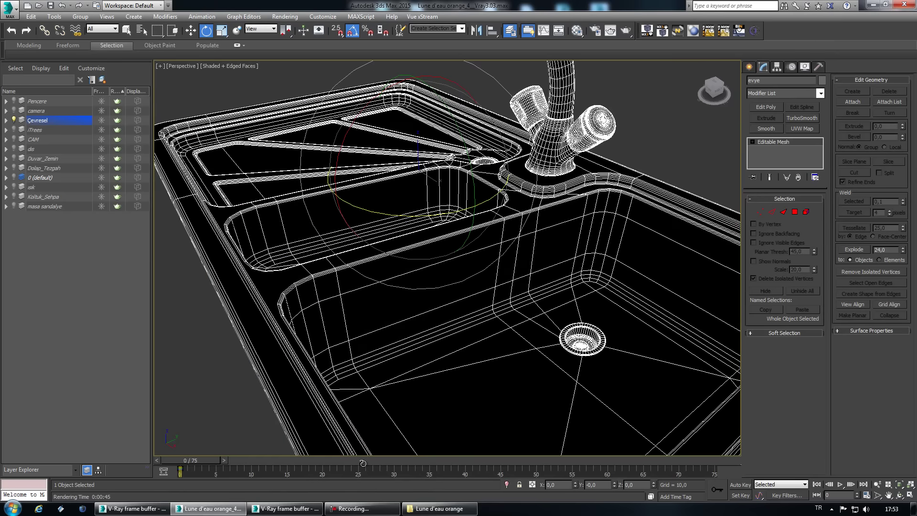
key("z")
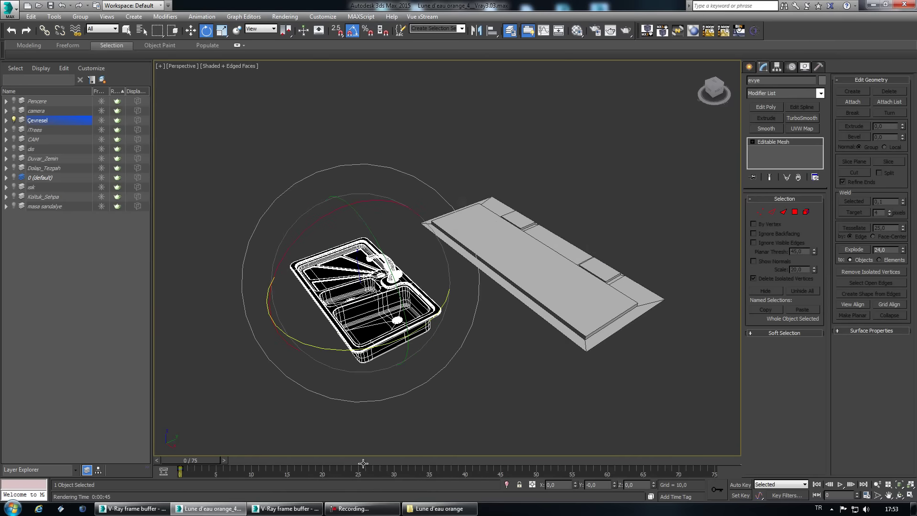
key("m")
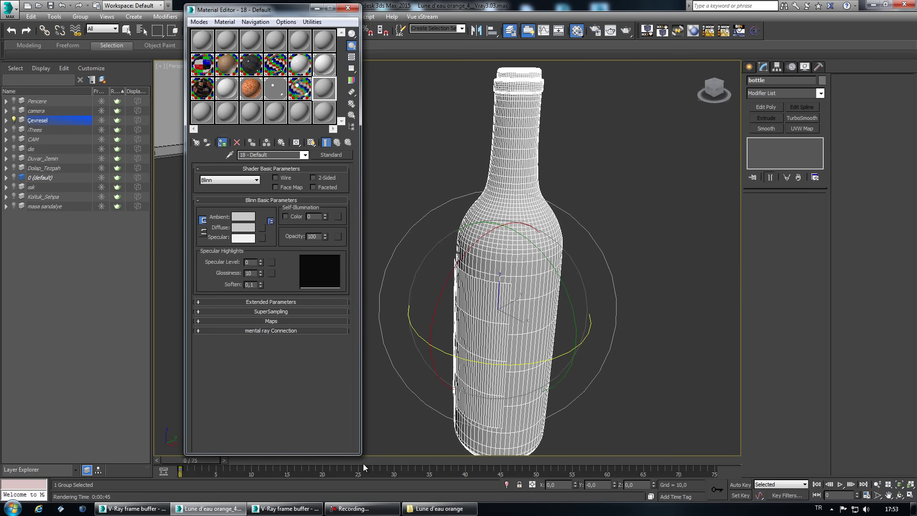
type("Glass")
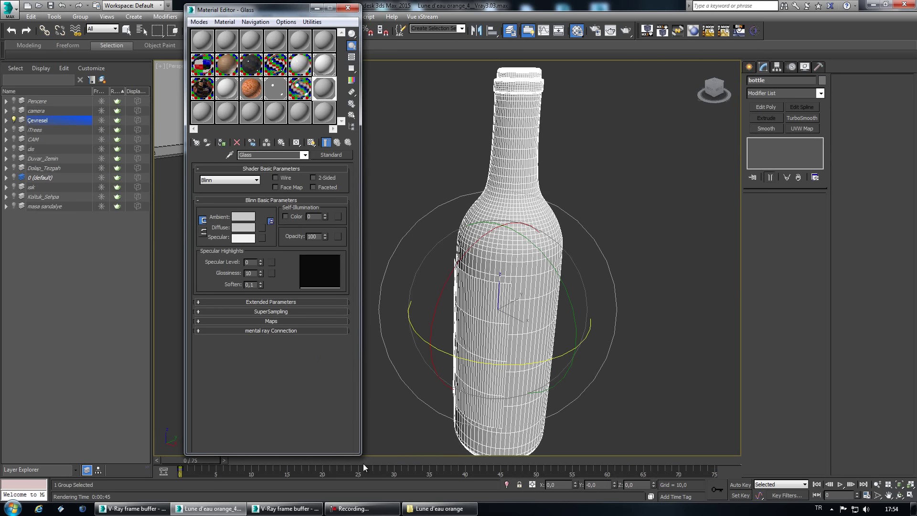
key("Return")
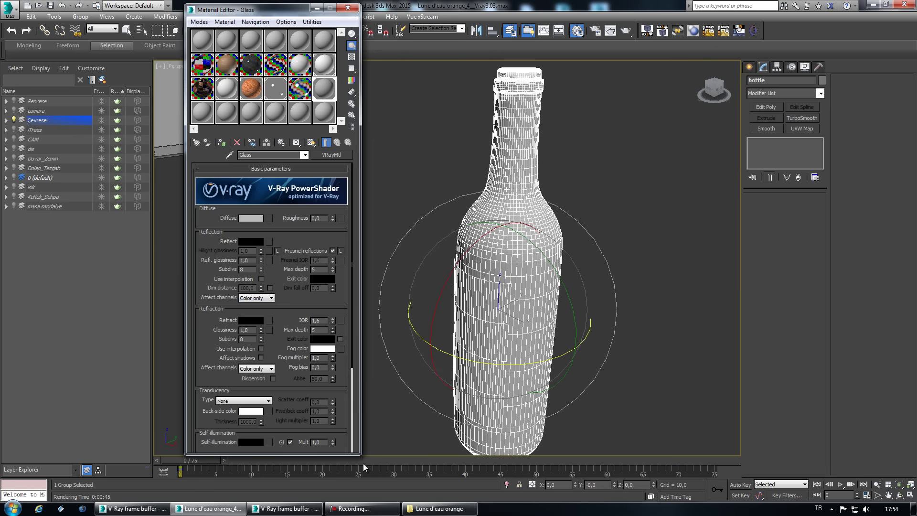
Give the Glass material a black diffuse and a grey 179 reflection.
left_click(251, 218)
right_click(392, 109)
key("Return")
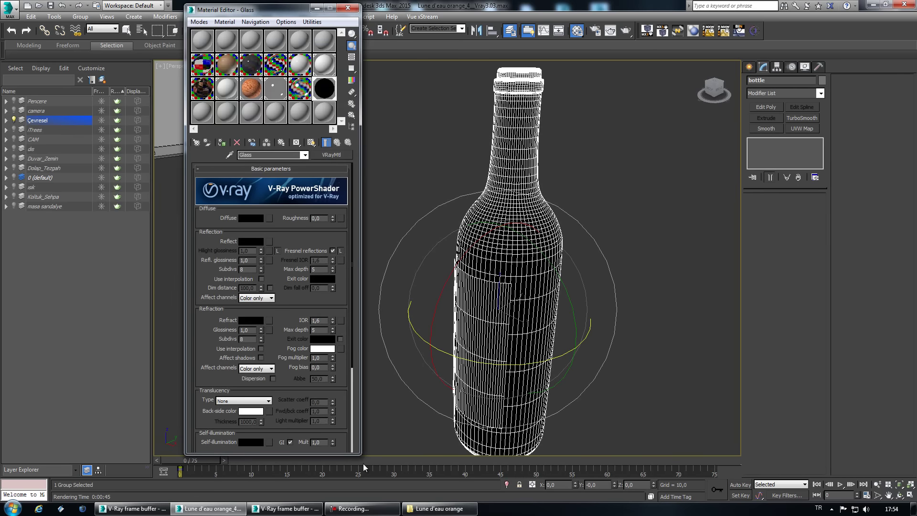
left_click(251, 241)
type("172")
key("Return")
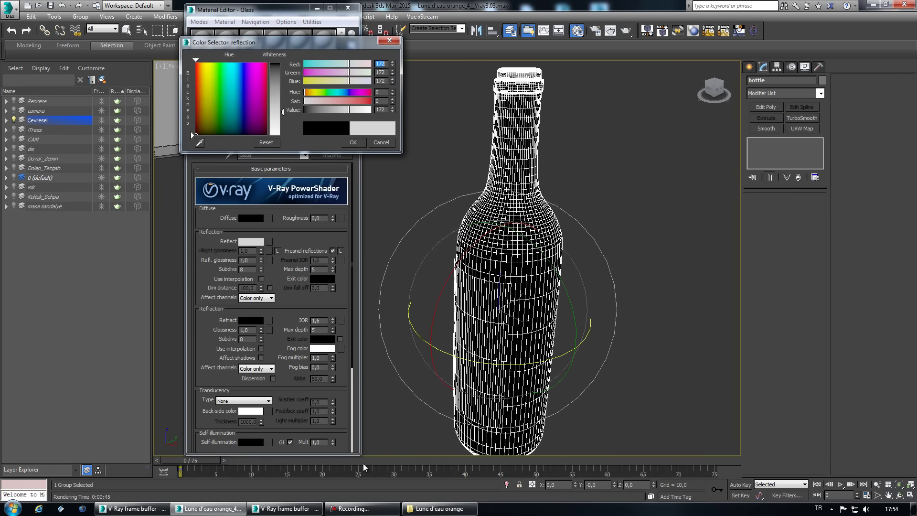
type("179")
key("Return")
key("Return")
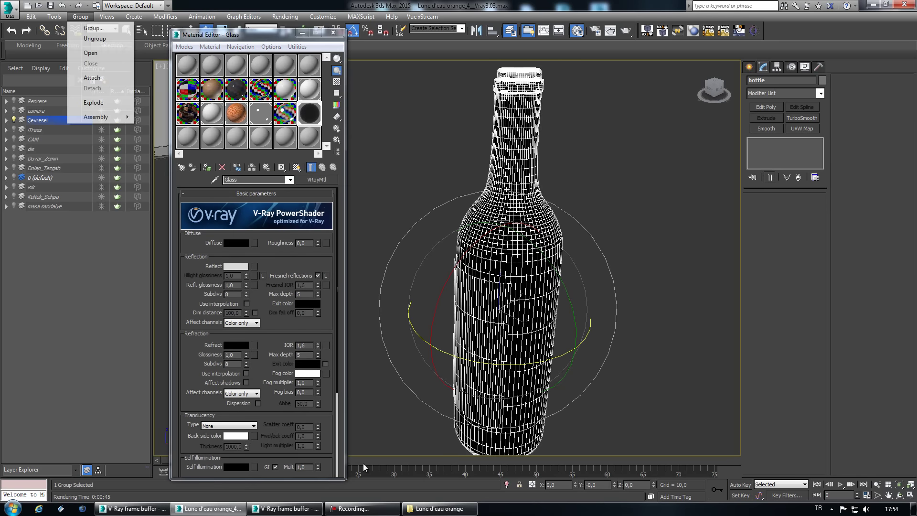
Turn Glass into a Multi/Sub-Object that keeps the old material and has 2 sub-materials.
key("ctrl+d")
key("ctrl+z")
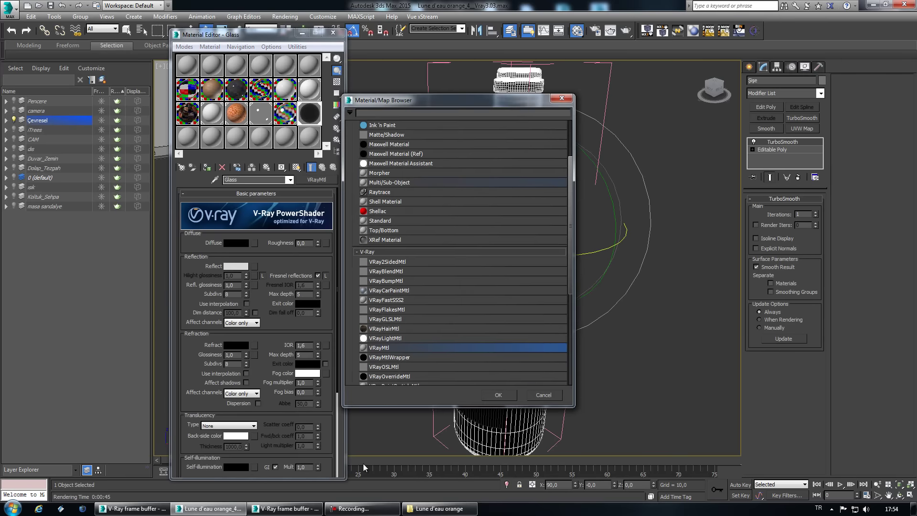
key("Return")
key("Return")
key("ctrl+d")
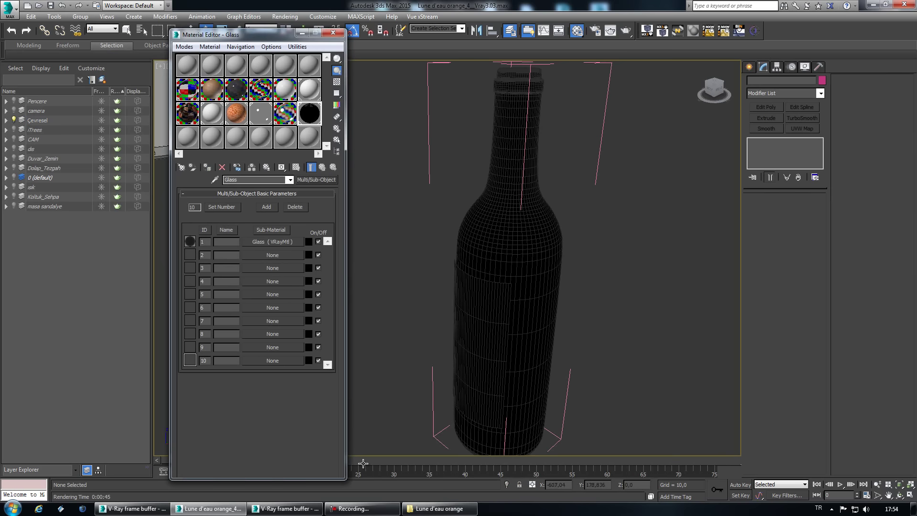
key("ctrl+z")
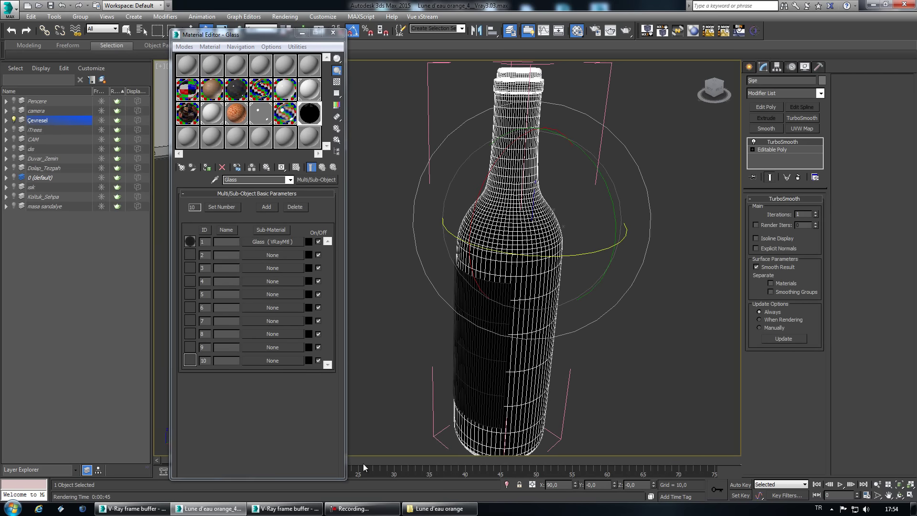
type("2")
key("Return")
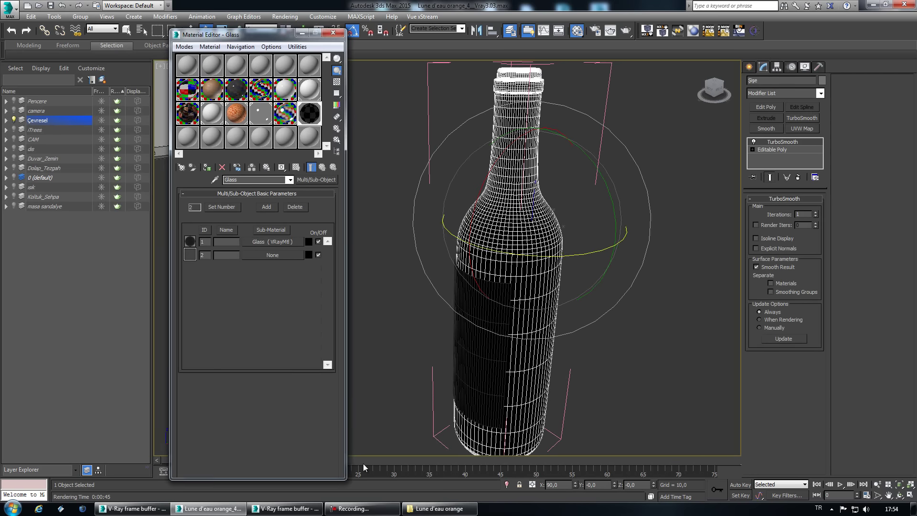
Select the bottle's polygons and invert the selection to the bottle body.
key("ctrl+z")
key("ctrl+z")
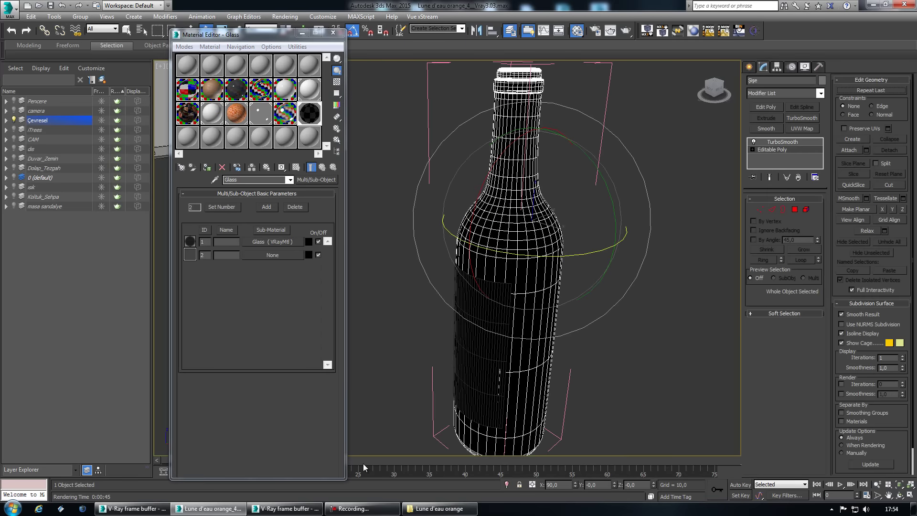
key("4")
key("ctrl+a")
key("alt+h")
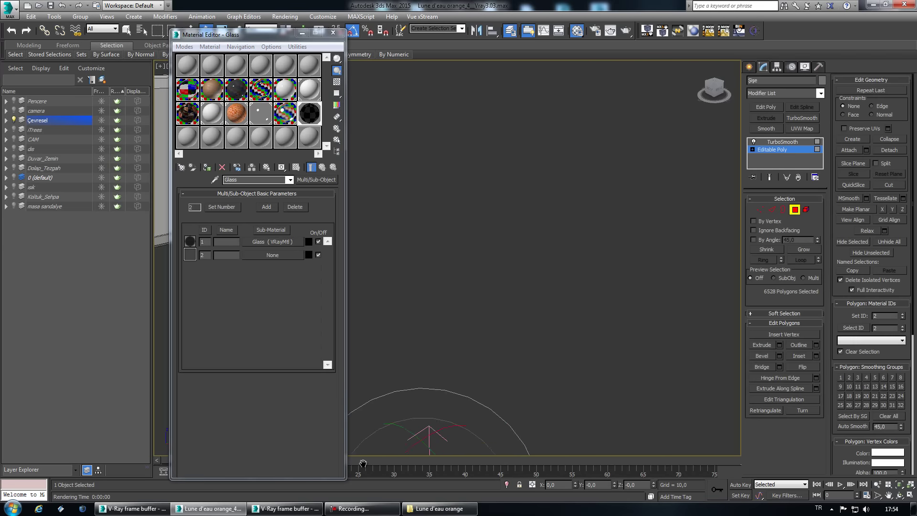
key("z")
key("ctrl+i")
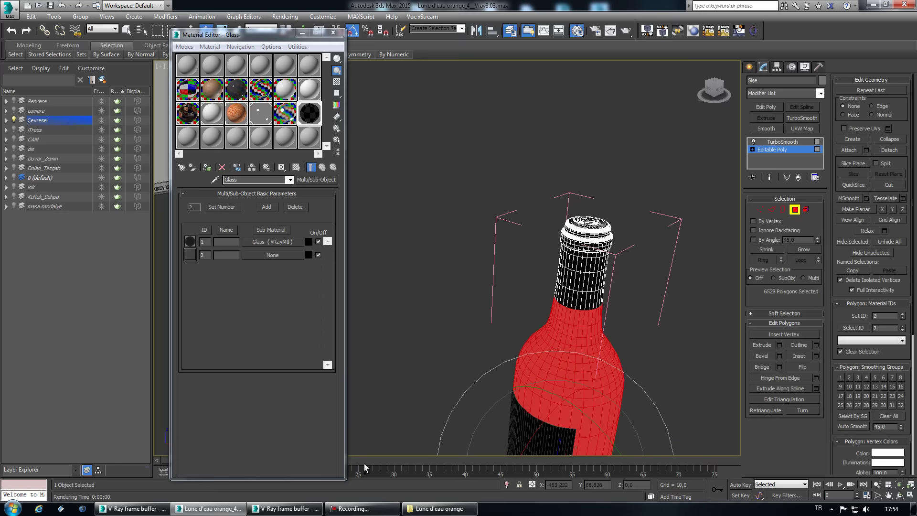
key("ctrl+b")
middle_click_drag(363, 463, 363, 463, "alt")
Load a VRayMtl into sub-material slot 2 and open it from the list.
left_click(272, 254)
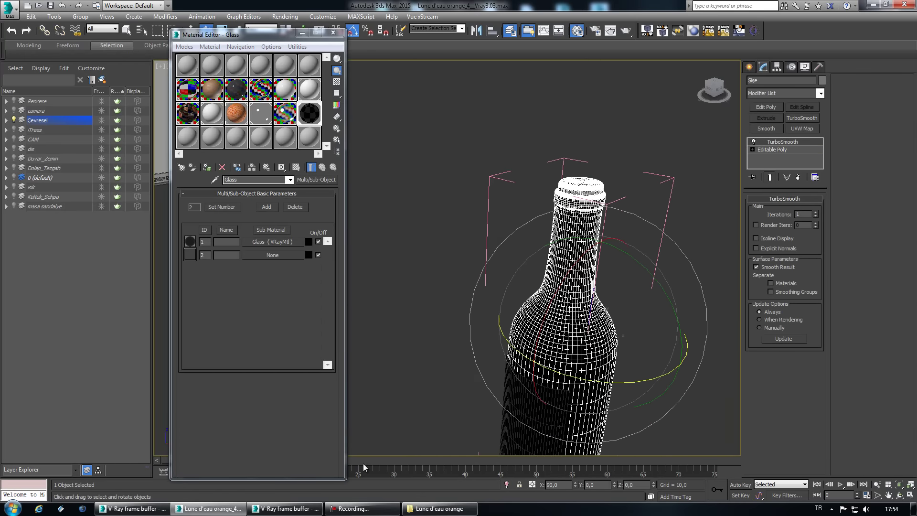
left_click(379, 348)
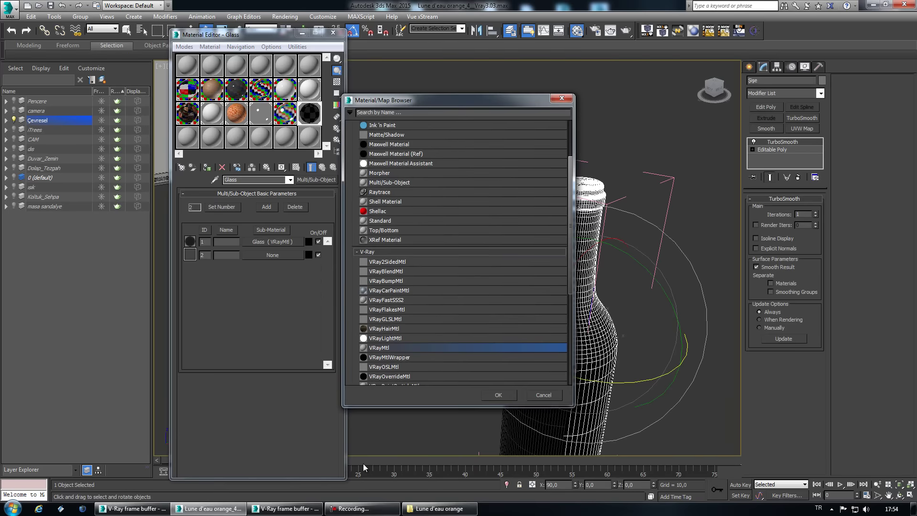
double_click(379, 348)
middle_click_drag(363, 464, 363, 462)
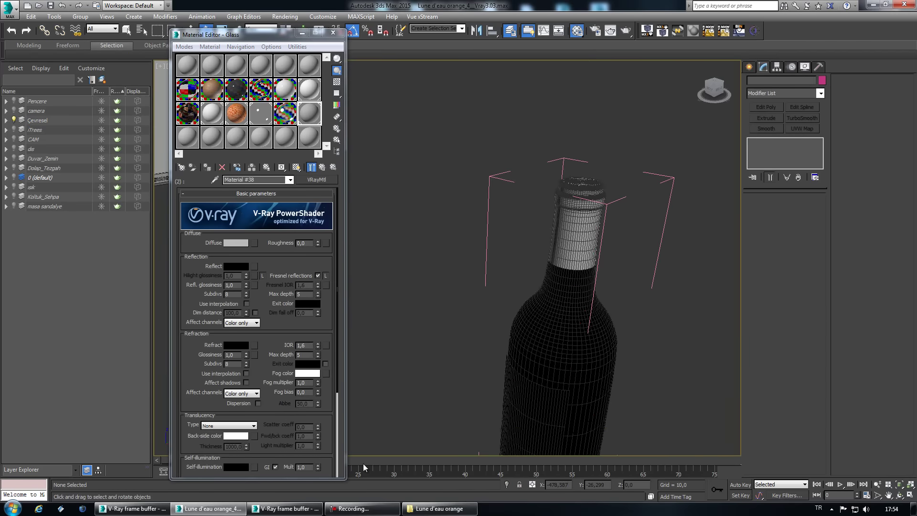
key("Up")
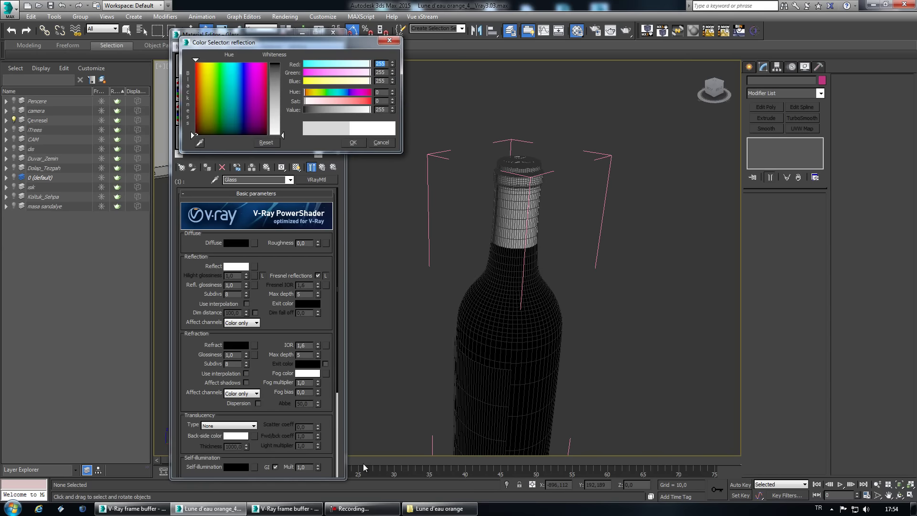
key("Return")
key("Up")
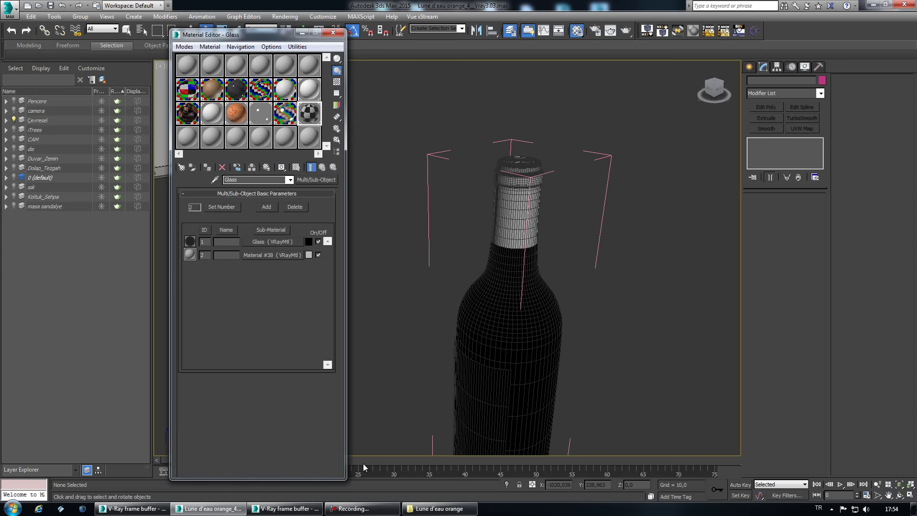
key("Down")
Set sub-material 2 to black diffuse, reflection 200 and reflection glossiness 0,7.
key("Return")
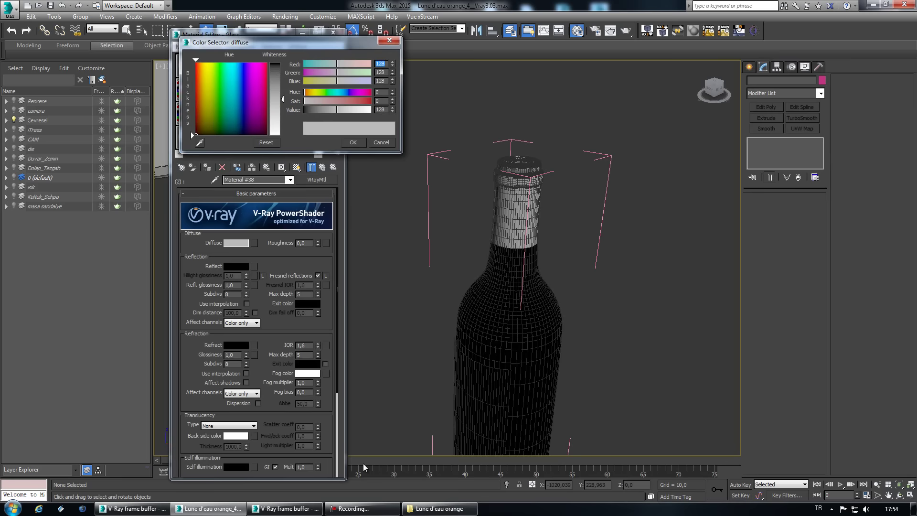
type("0")
key("Return")
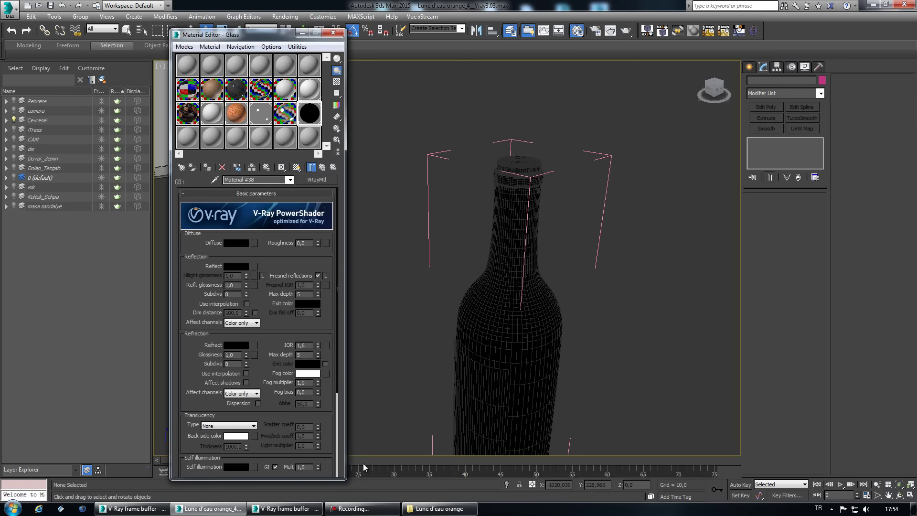
key("Return")
type("200")
key("Return")
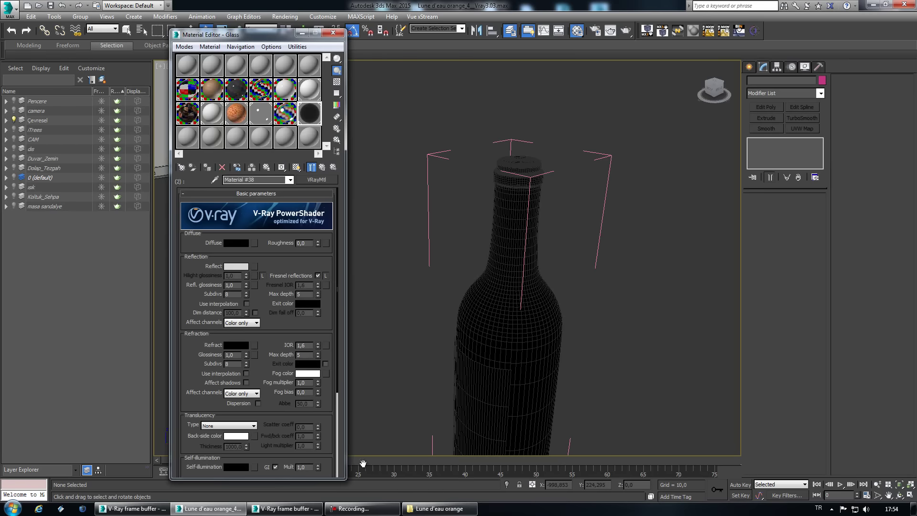
type(",7")
key("Return")
Compare against Evye's reflection settings and name the second sub-material 'bottle'.
key("ctrl+z")
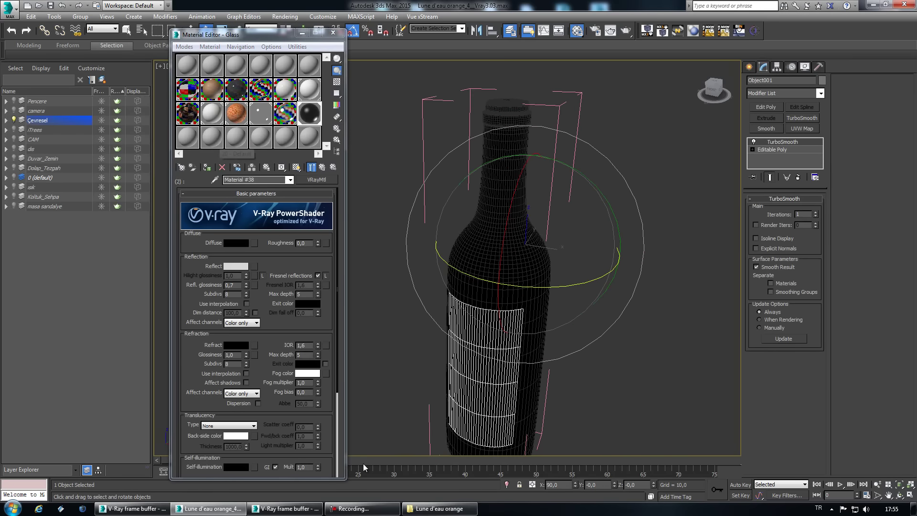
key("ctrl+z")
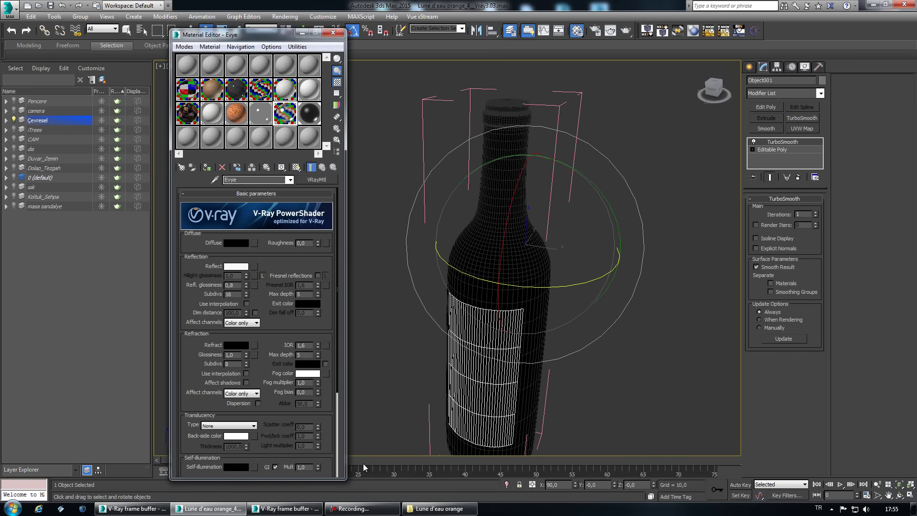
key("ctrl+z")
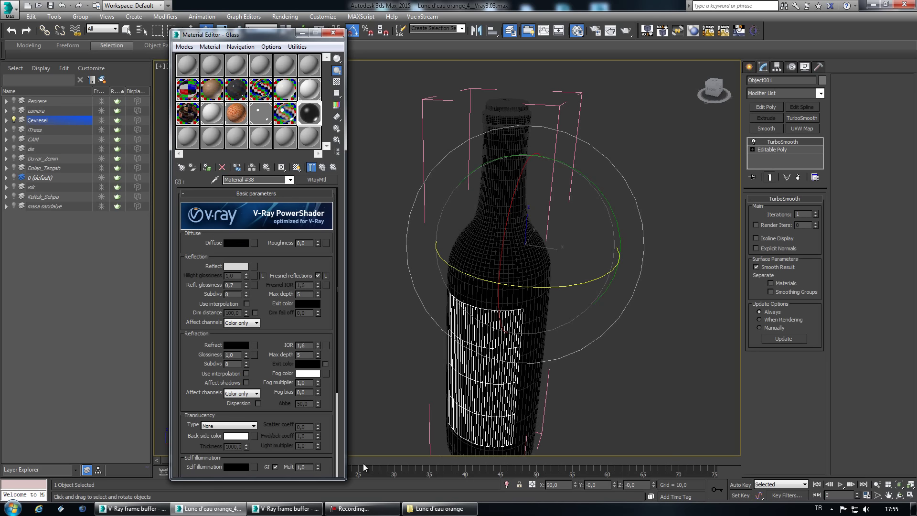
type("bottl")
type("e")
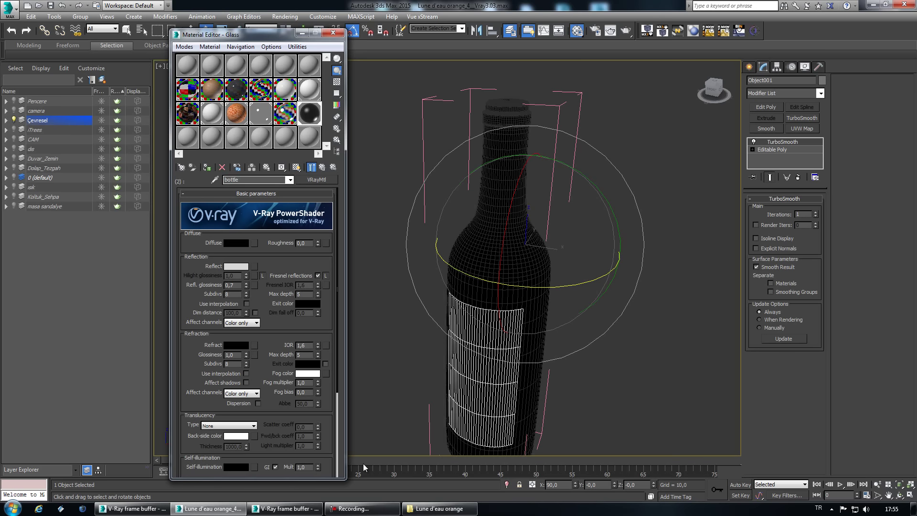
key("Up")
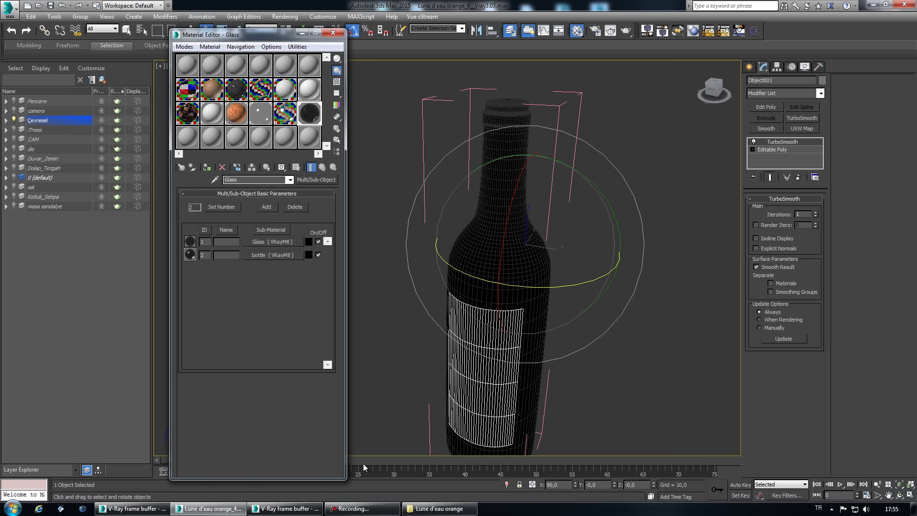
Raise the bottle's sub-material count to 3 and make sub-material 3 a VRayMtl.
left_click(222, 207)
type("3")
left_click(302, 252)
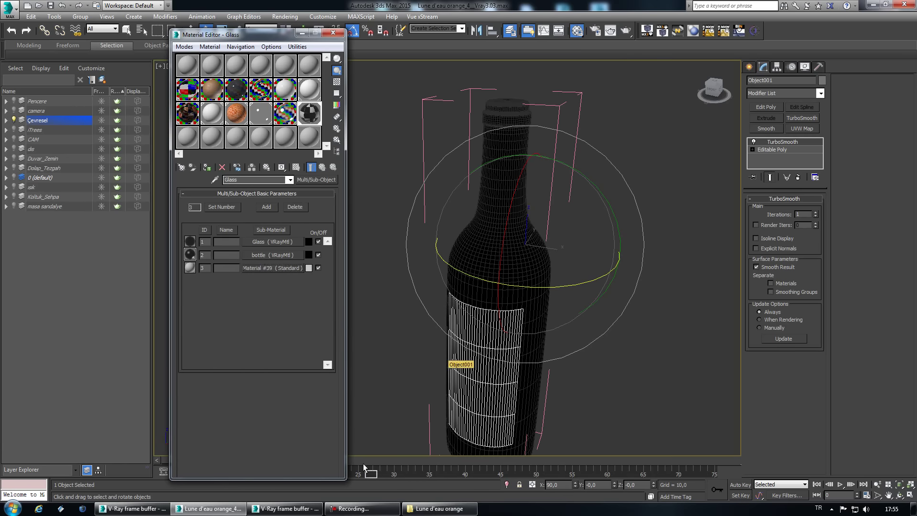
scroll(518, 401, "up", 3)
scroll(489, 410, "up", 1)
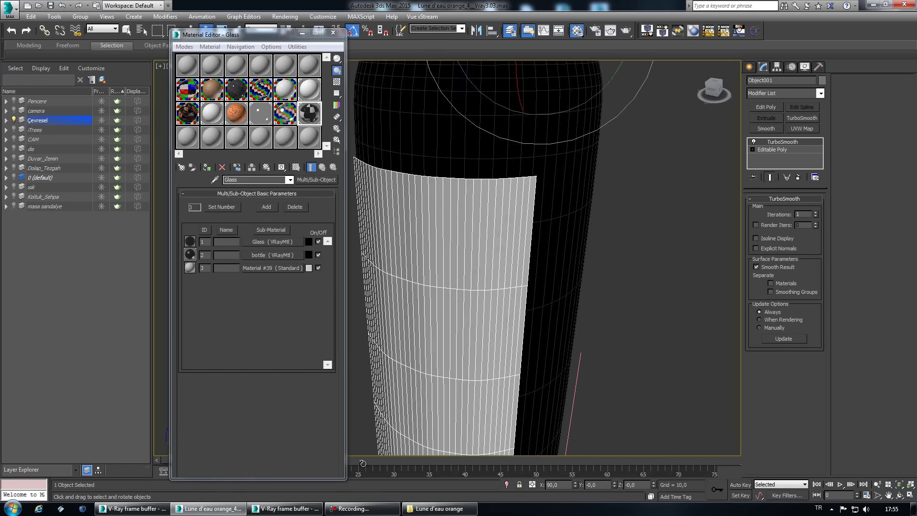
scroll(488, 410, "up", 1)
left_click(272, 267)
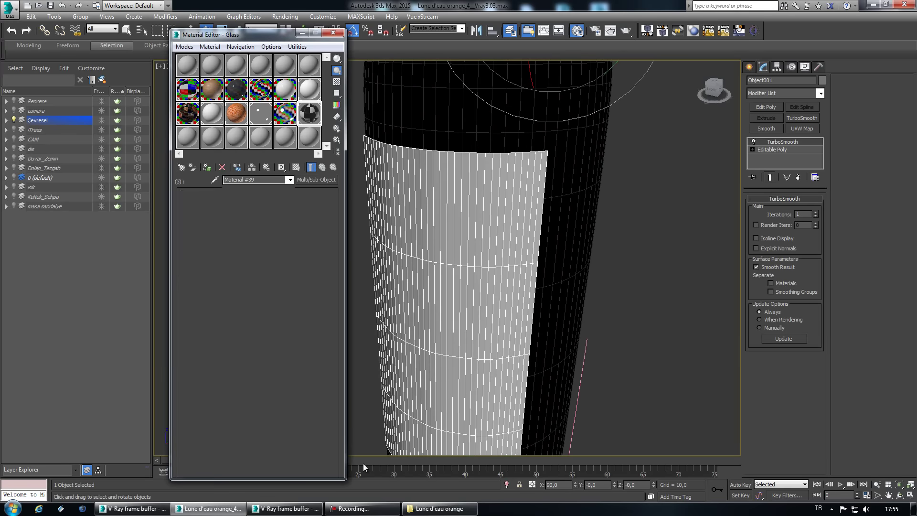
left_click(316, 179)
key("Return")
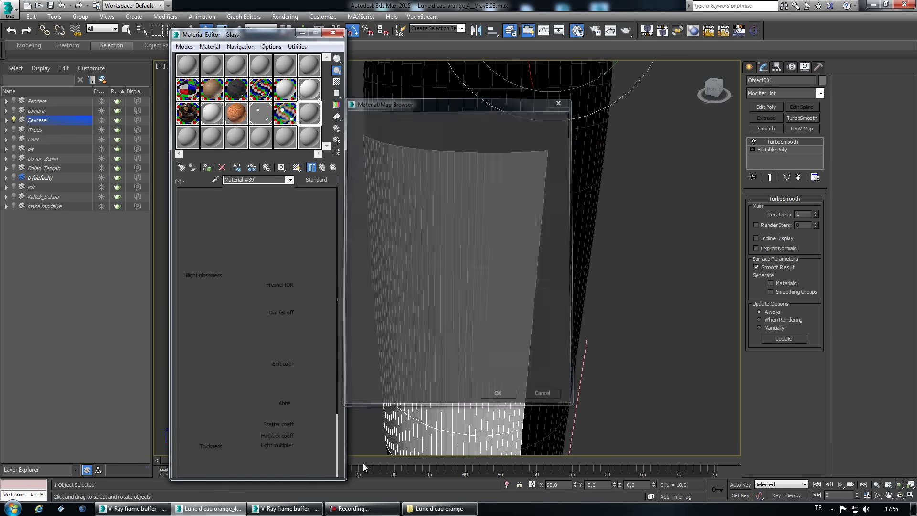
Load the WineLabel bitmap as the diffuse map and show it in the viewport.
left_click(254, 243)
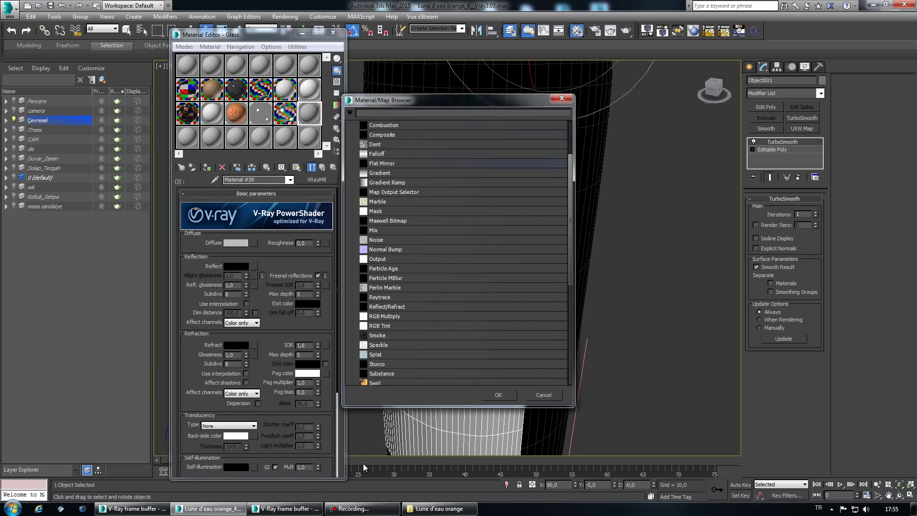
key("Up")
key("Return")
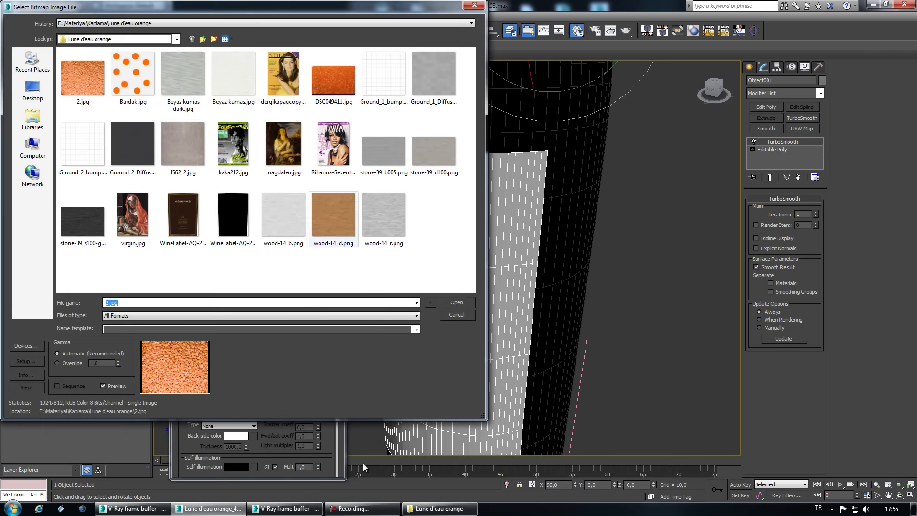
double_click(183, 214)
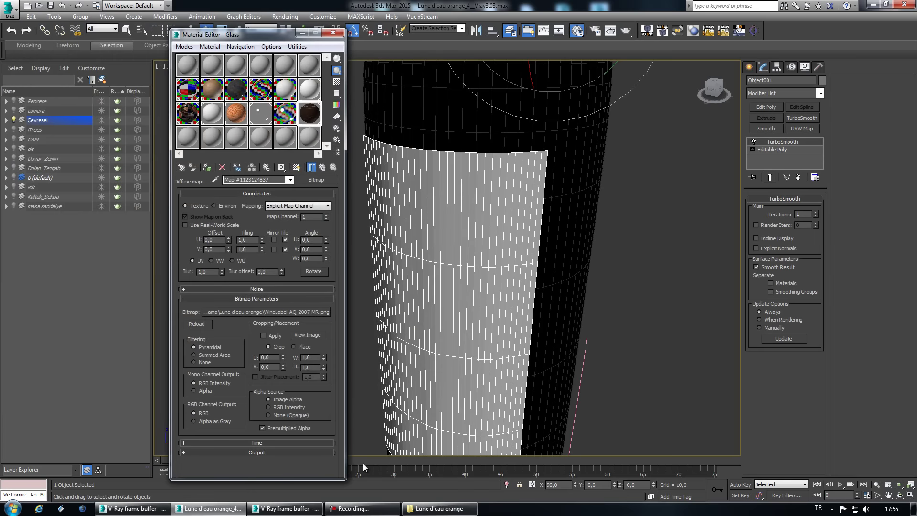
left_click(311, 167)
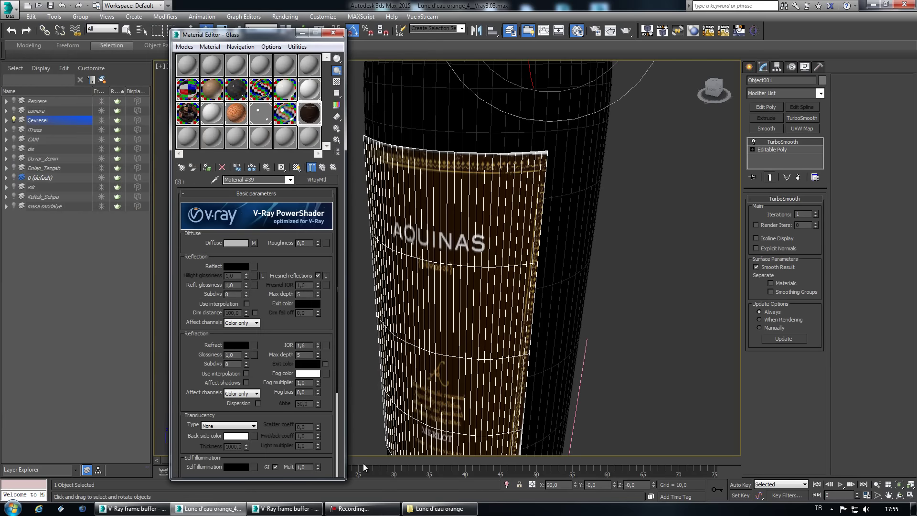
left_click(363, 448)
middle_click_drag(363, 449, 363, 463, "alt")
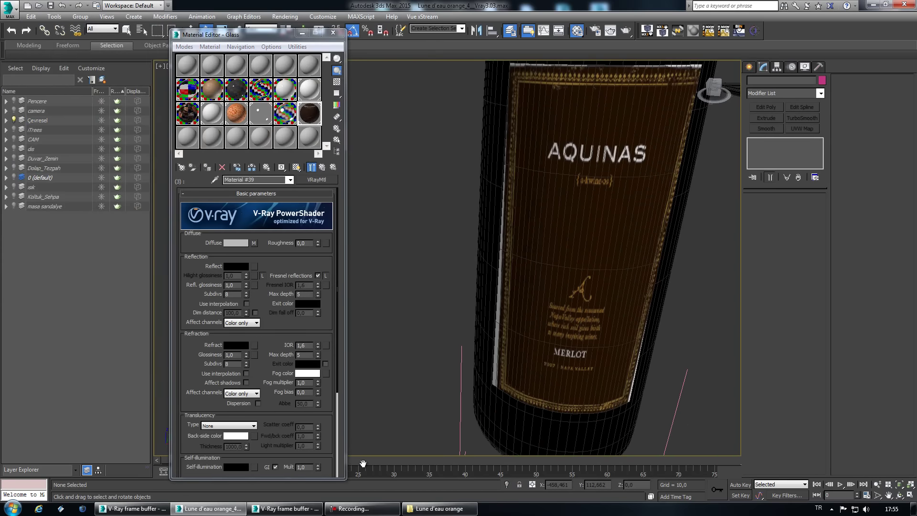
scroll(256, 334, "down", 5)
Invert the label's opacity map and test-render the bottle label.
left_click(256, 443)
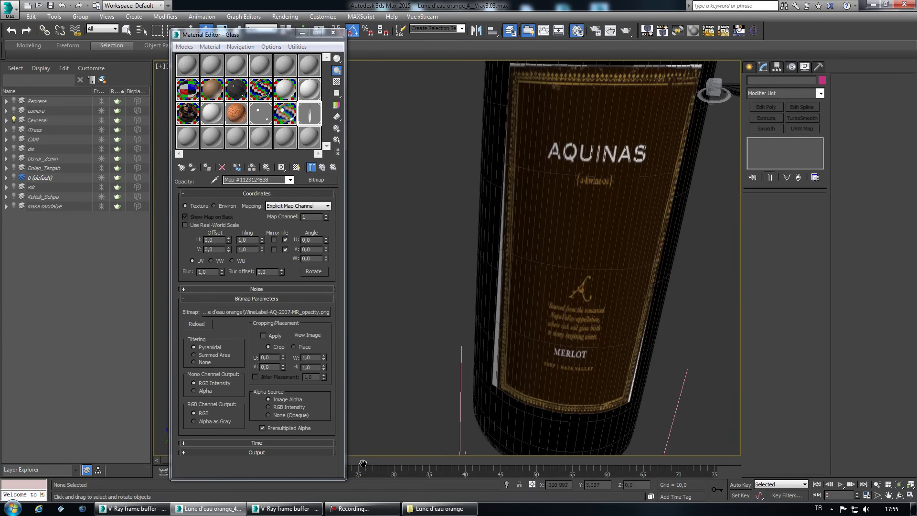
middle_click_drag(573, 287, 525, 282, "alt")
key("shift+q")
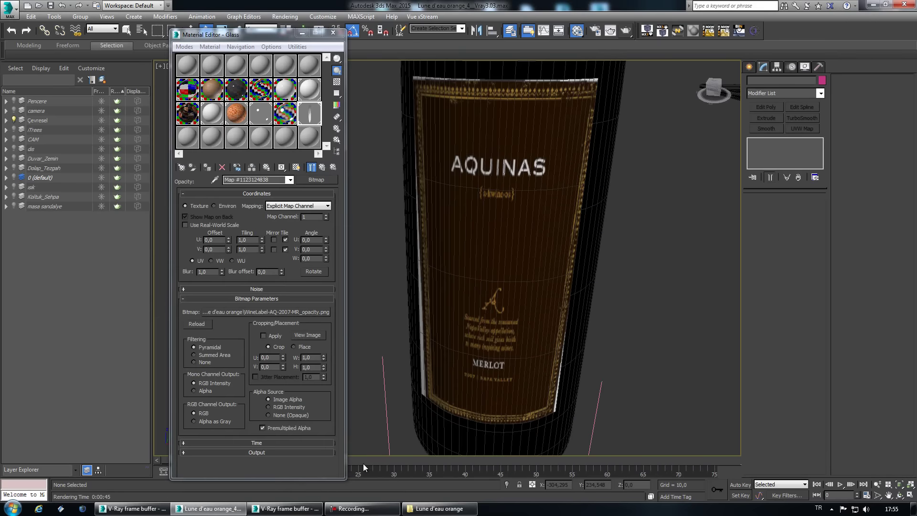
left_click(256, 453)
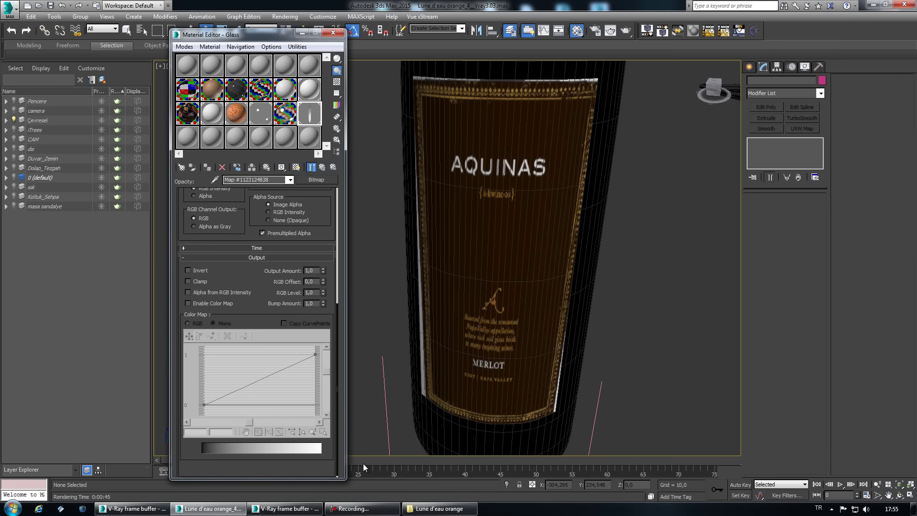
left_click(188, 270)
left_click(333, 166)
left_click(626, 31)
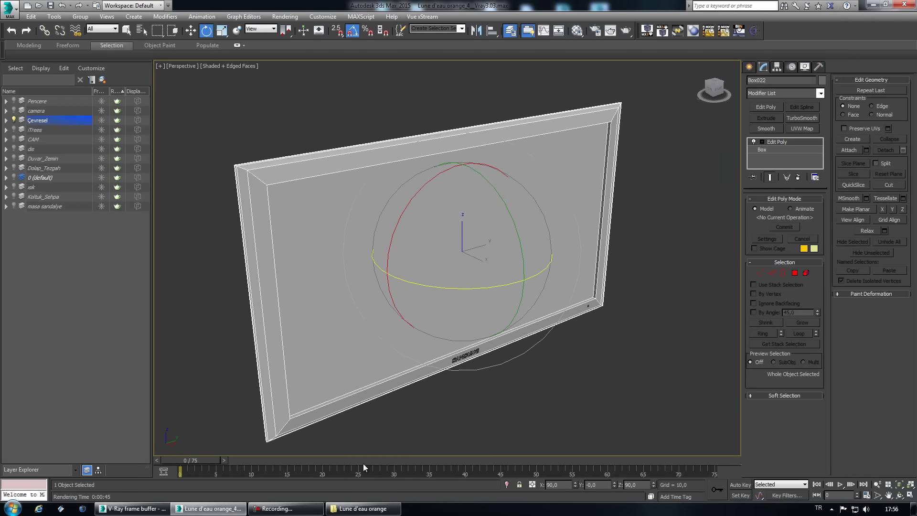
Make the Television material a four-slot Multi/Sub-Object that keeps the old material.
key("m")
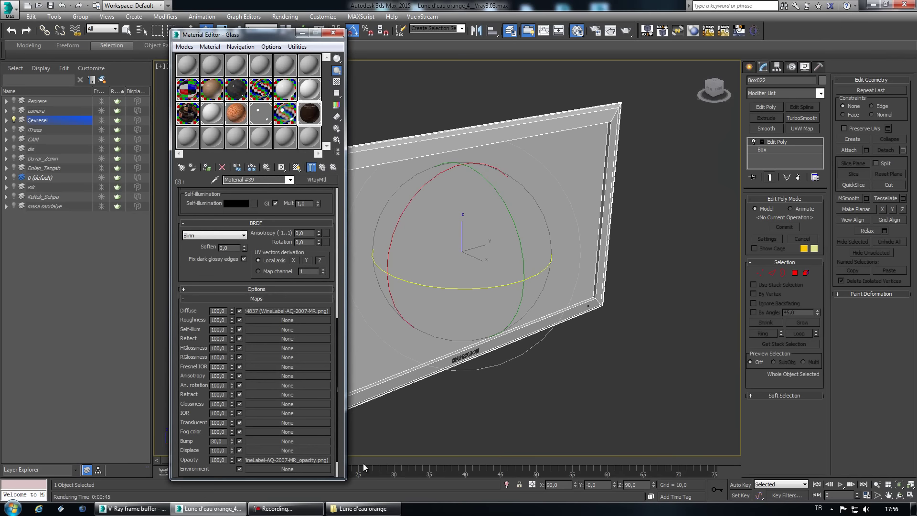
type("Television")
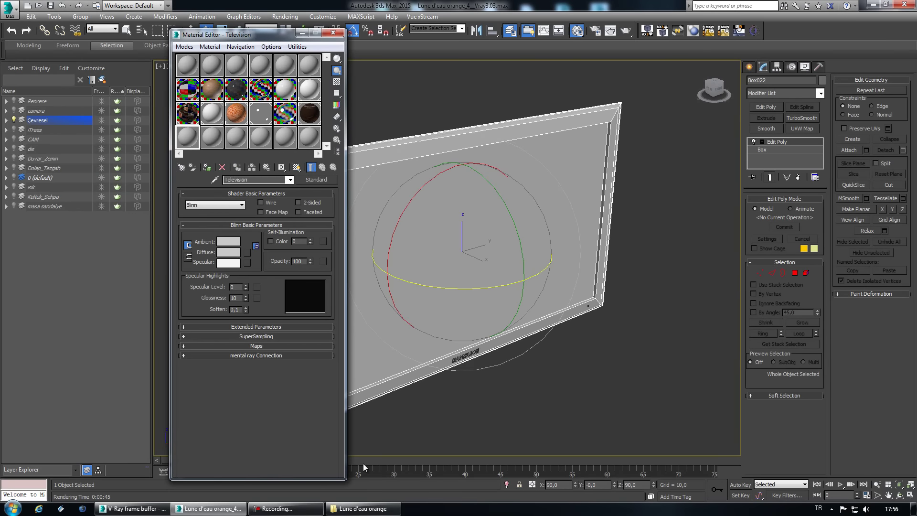
left_click(316, 179)
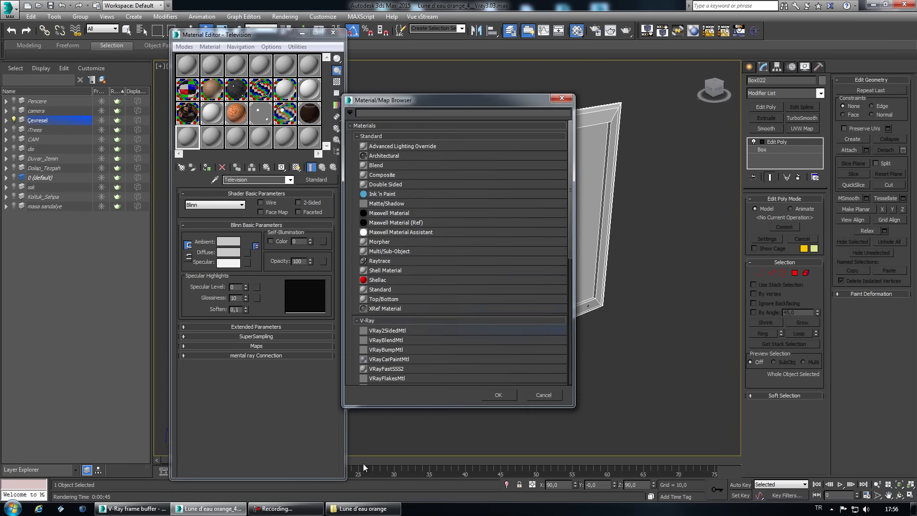
scroll(364, 467, "down", 2)
double_click(389, 194)
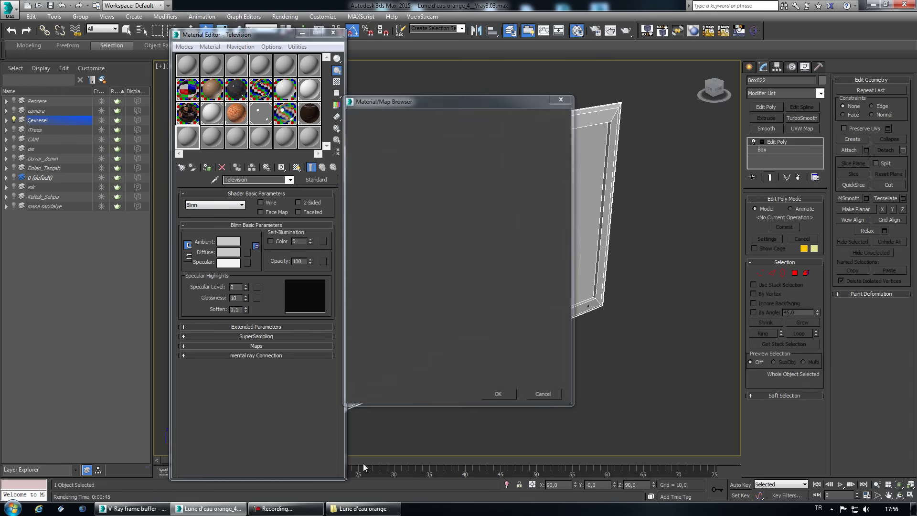
key("Return")
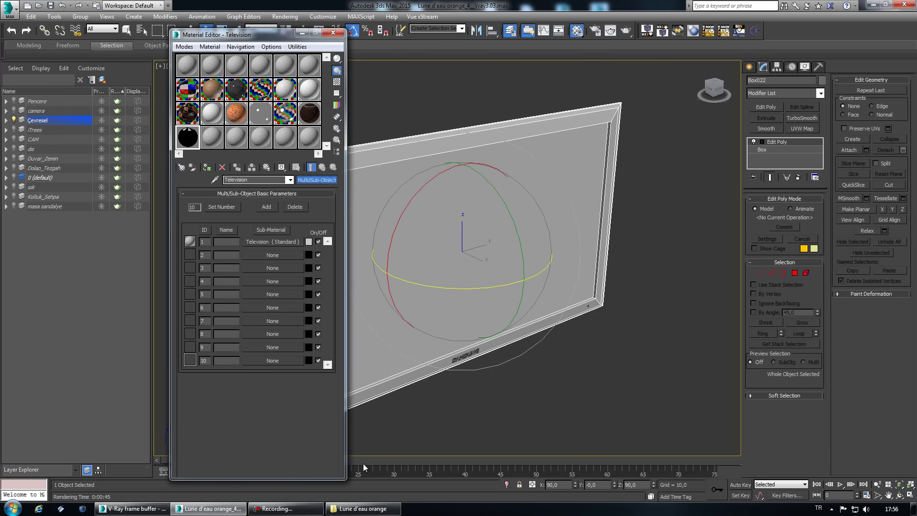
left_click(221, 206)
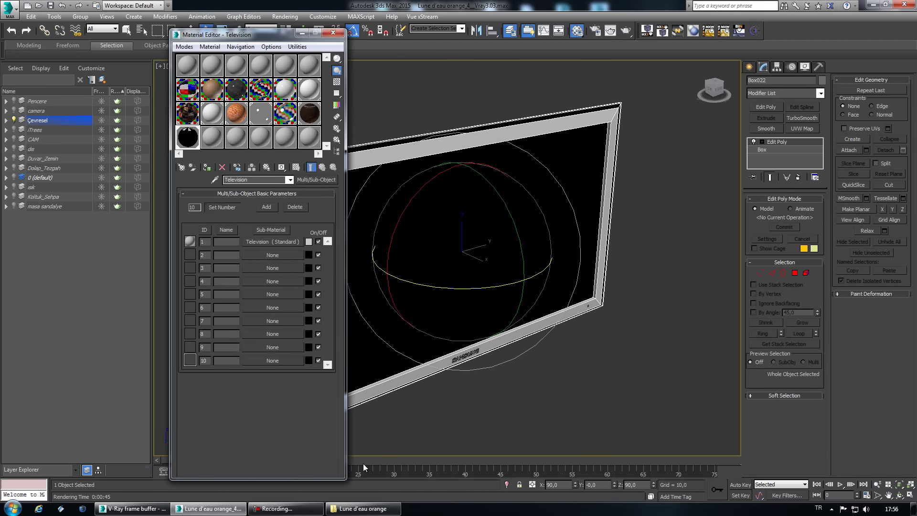
type("4")
key("Return")
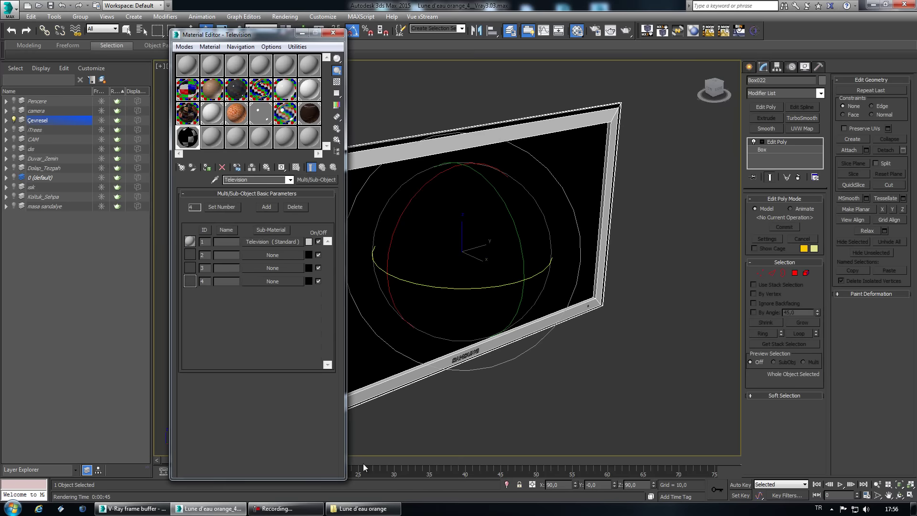
Change Television sub-material 1 from Standard to VRayMtl.
key("ctrl+d")
middle_click_drag(363, 463, 363, 463, "alt")
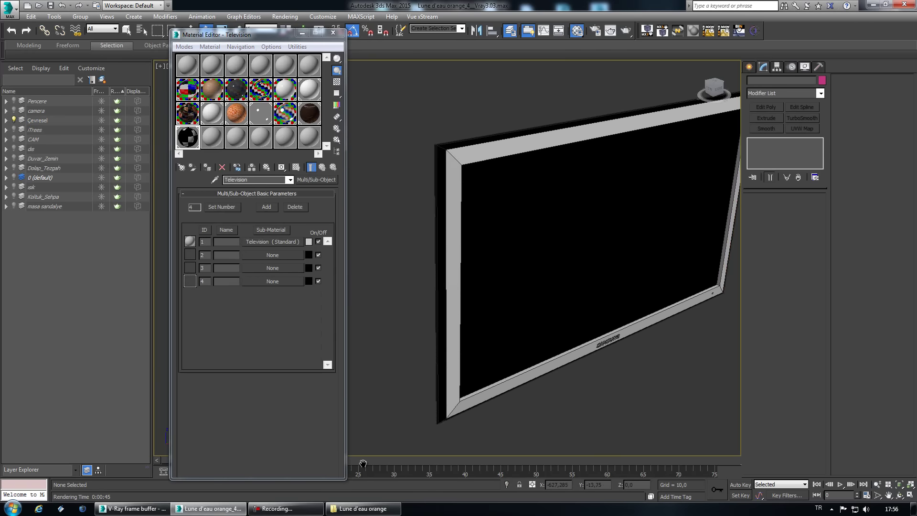
left_click(273, 241)
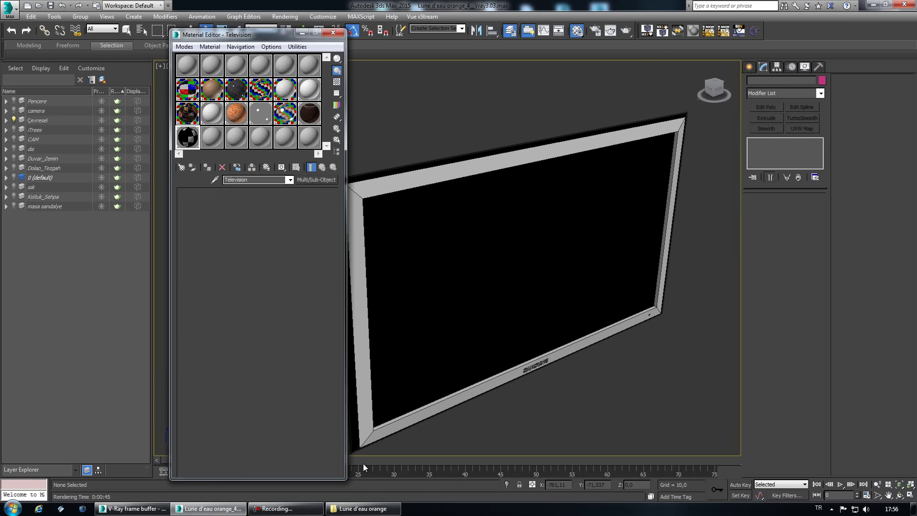
left_click(316, 180)
scroll(458, 253, "down", 3)
double_click(385, 302)
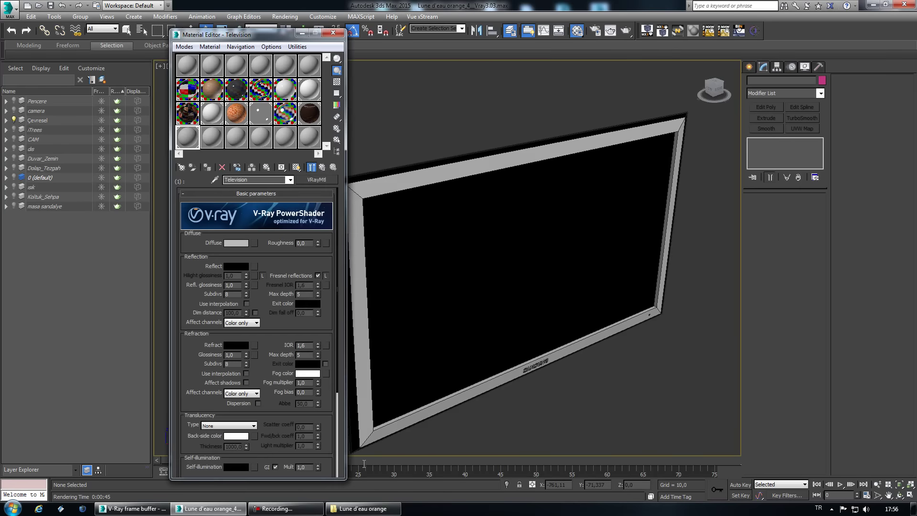
Give the Television VRayMtl a black diffuse and a light grey reflection.
double_click(187, 137)
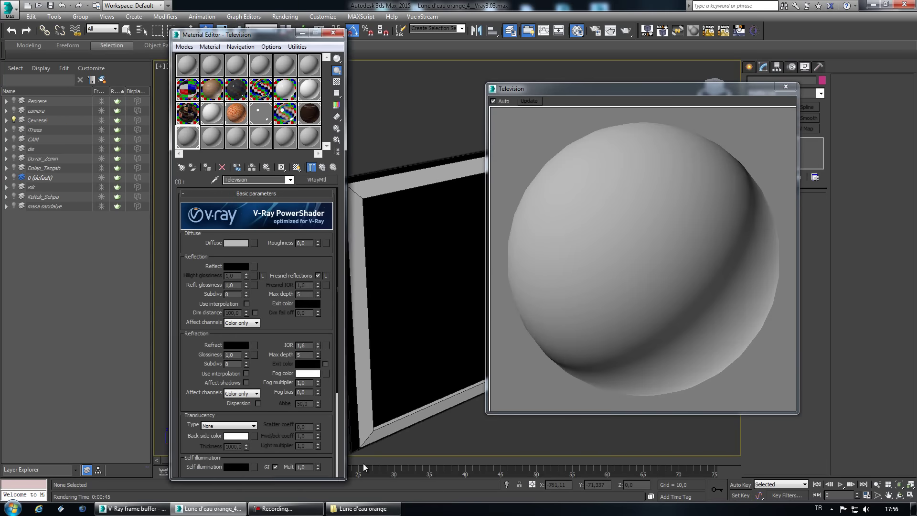
left_click(236, 243)
left_click_drag(277, 99, 277, 62)
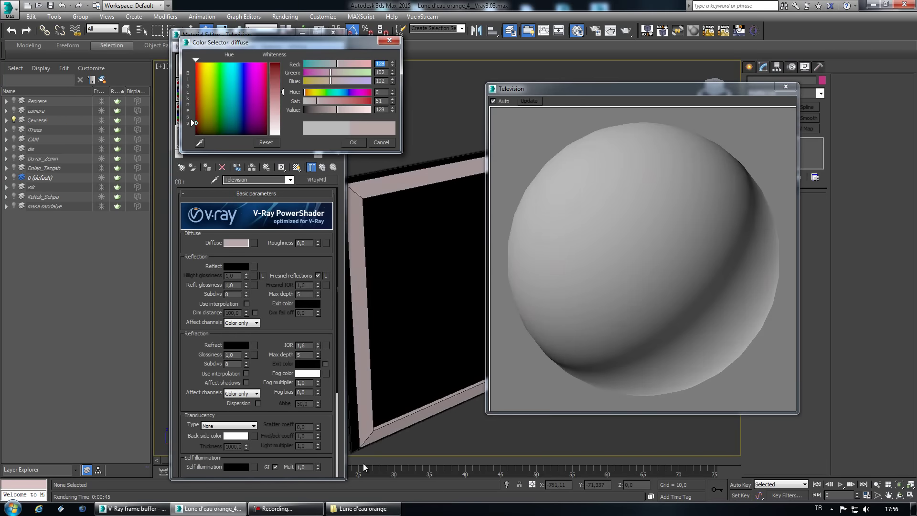
key("Return")
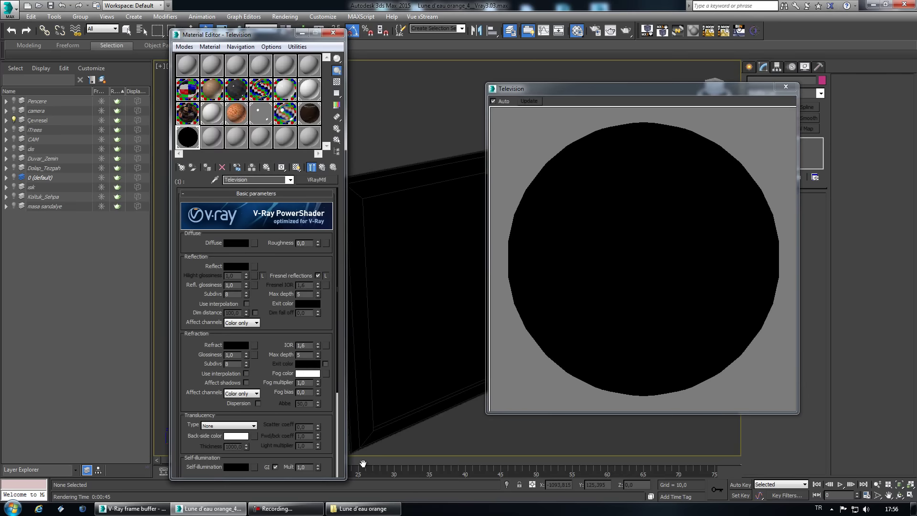
left_click(236, 266)
left_click_drag(277, 62, 277, 129)
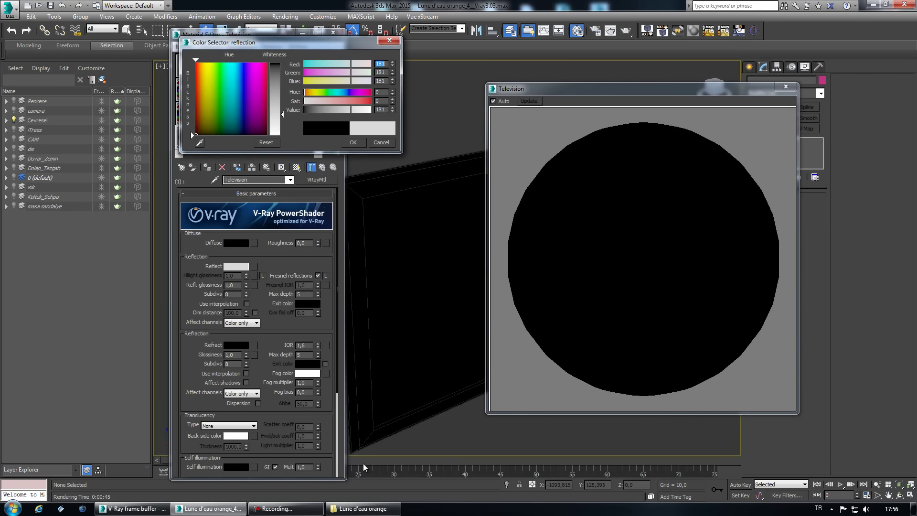
key("Return")
Show a checkered background and set reflection glossiness 0,9 with 12 subdivs.
key("b")
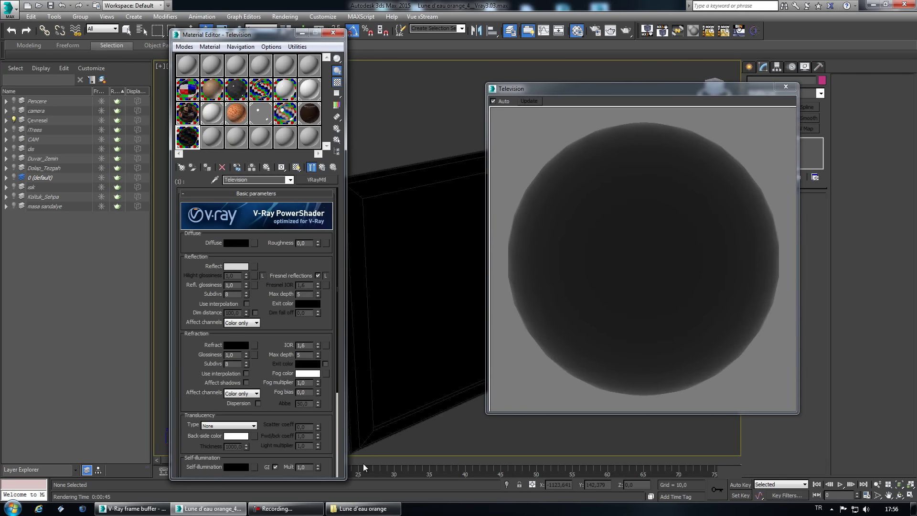
type("0,8")
key("Return")
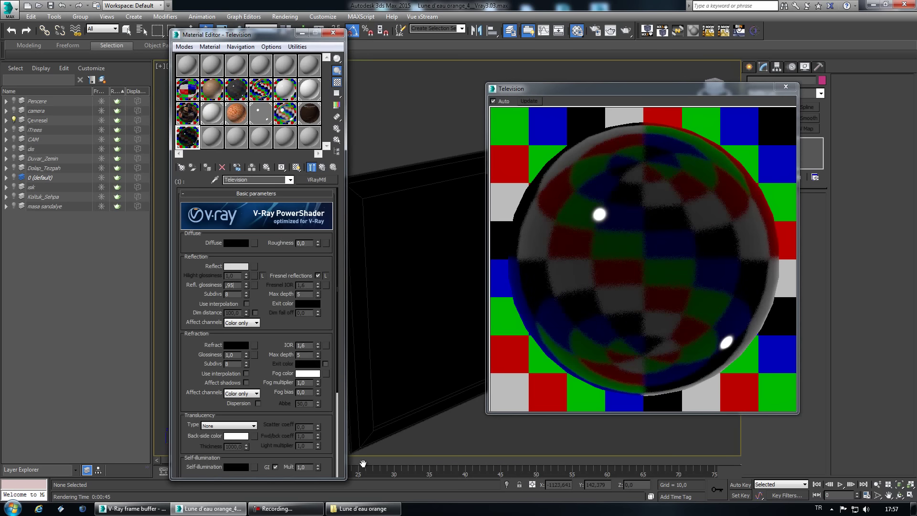
key("Return")
type("12")
Add a new VRayMtl as Television sub-material 2.
key("Up")
left_click(272, 254)
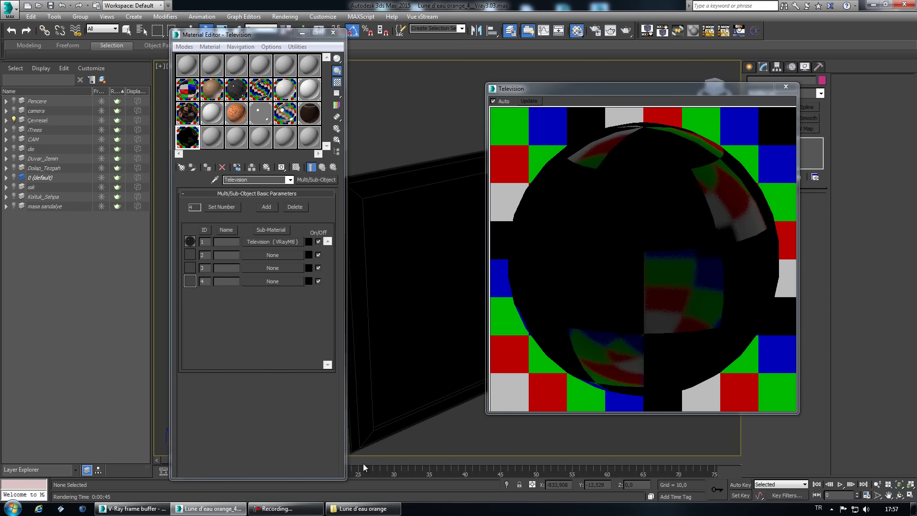
key("Return")
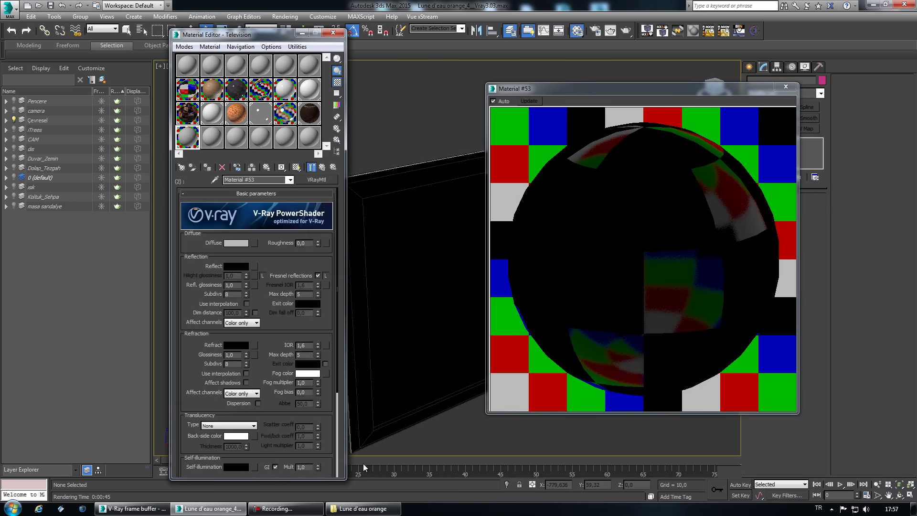
Set Material #53's diffuse colour to black and return to the Television material.
middle_click_drag(363, 468, 363, 463, "alt")
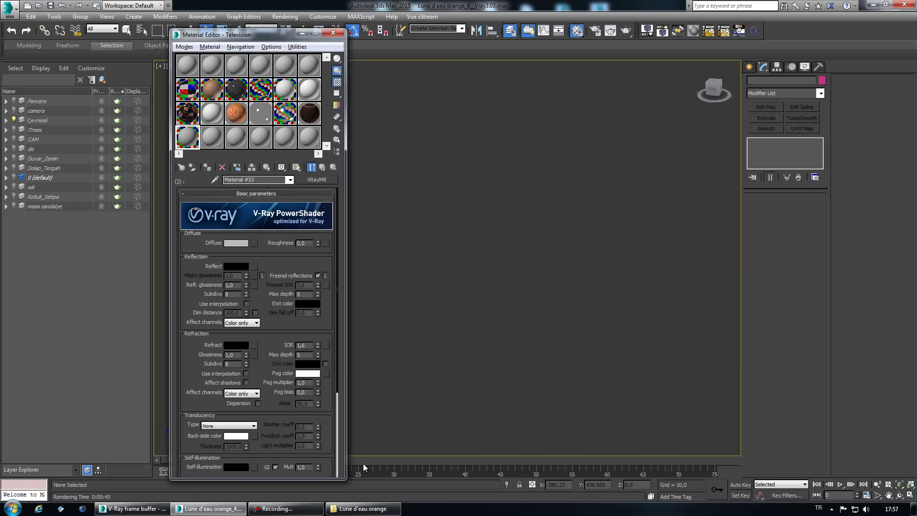
middle_click_drag(363, 467, 364, 467, "alt")
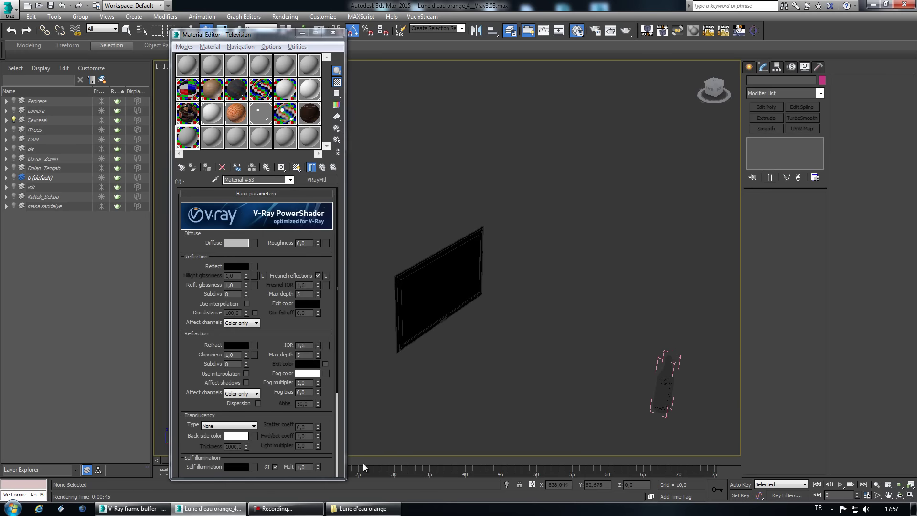
left_click(236, 242)
left_click_drag(193, 62, 193, 135)
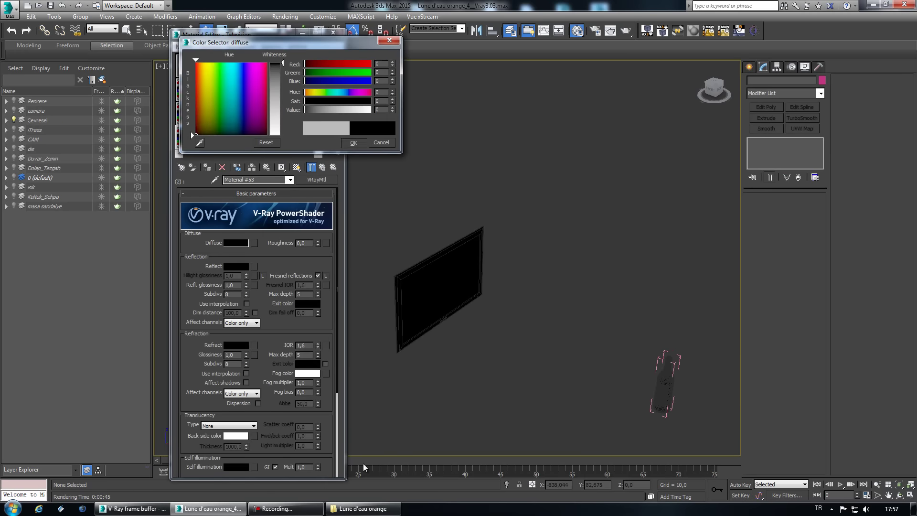
key("Return")
key("Up")
Create a new V-Ray Material #54 as Television's sub-material 3.
middle_click_drag(364, 467, 363, 464)
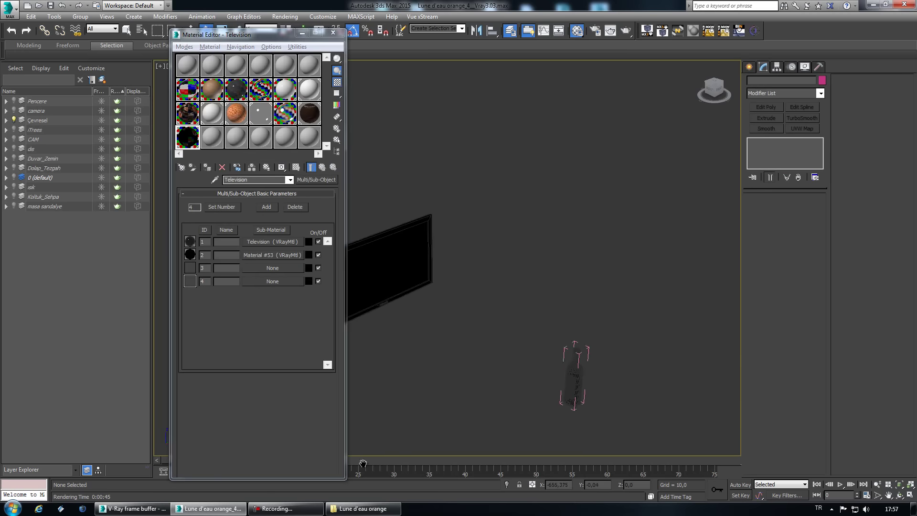
scroll(363, 463, "up", 2)
scroll(363, 463, "up", 2)
scroll(363, 463, "up", 3)
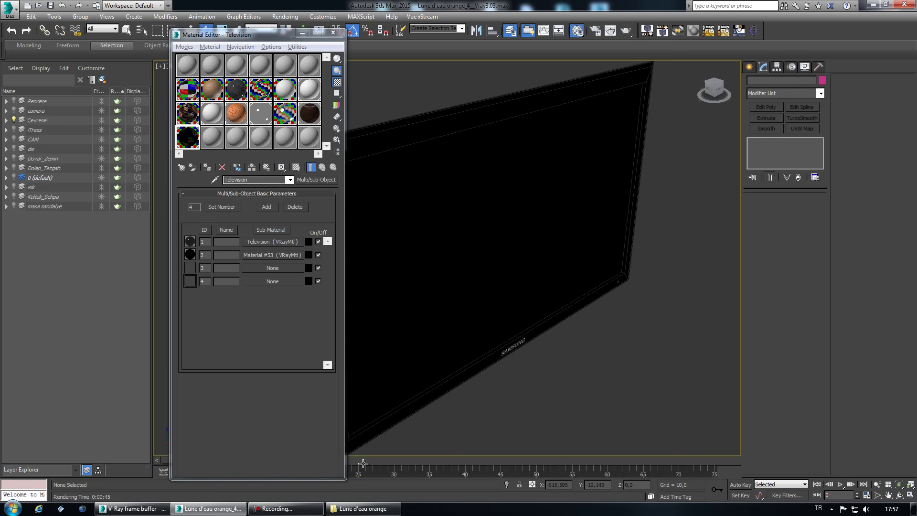
left_click(273, 268)
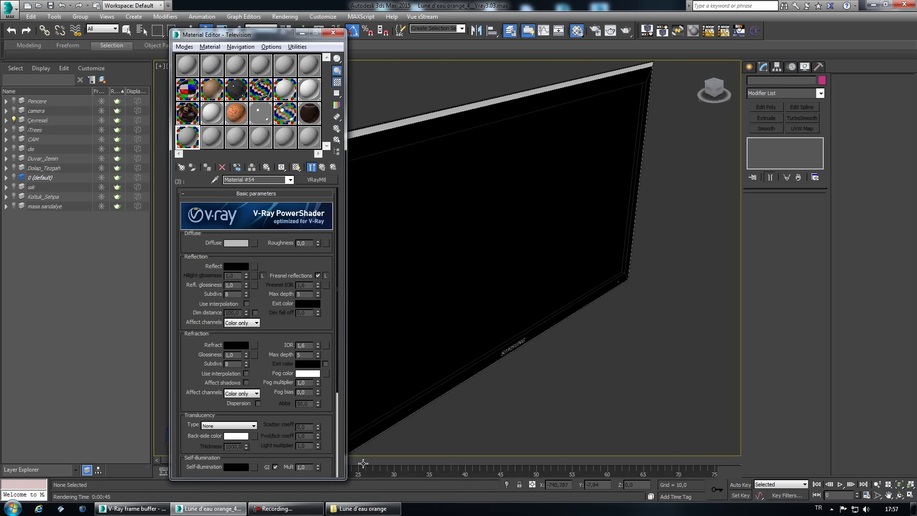
middle_click_drag(363, 463, 363, 464)
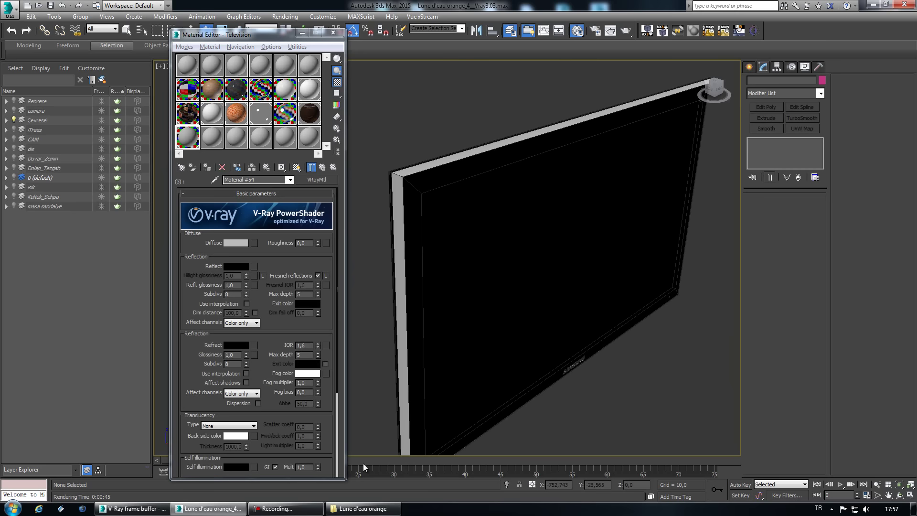
key("Up")
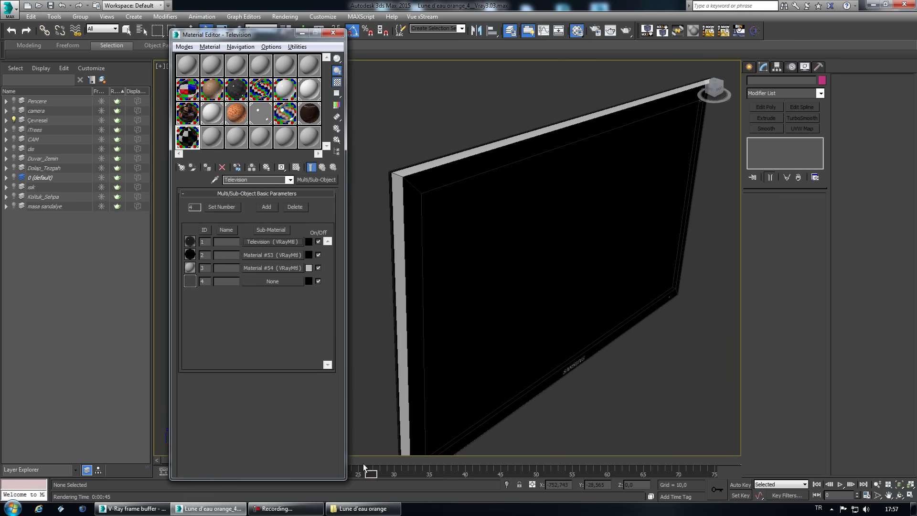
Copy sub-material 1 into slot 3 and make slot 4 a new VRayMtl.
left_click_drag(272, 241, 272, 268)
left_click(238, 285)
left_click(272, 280)
double_click(382, 303)
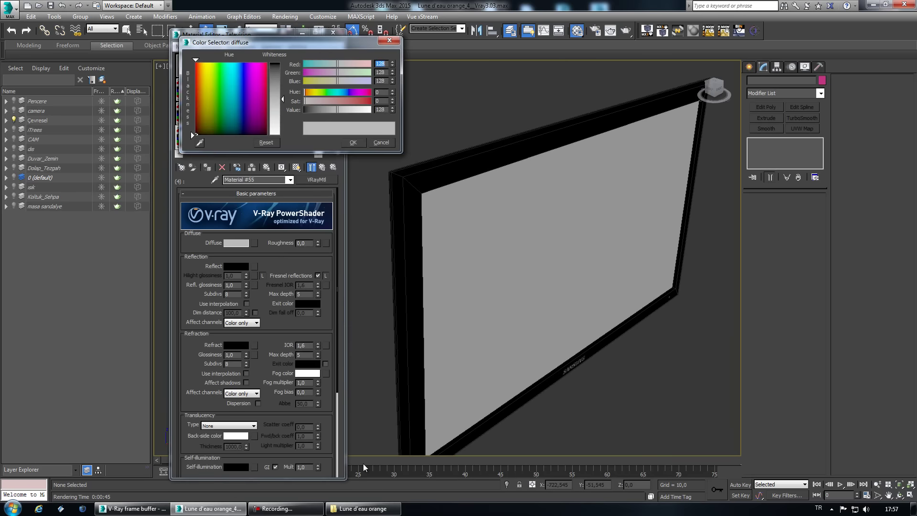
Darken Material #55's diffuse to near-black, value 3.
type("20")
key("Return")
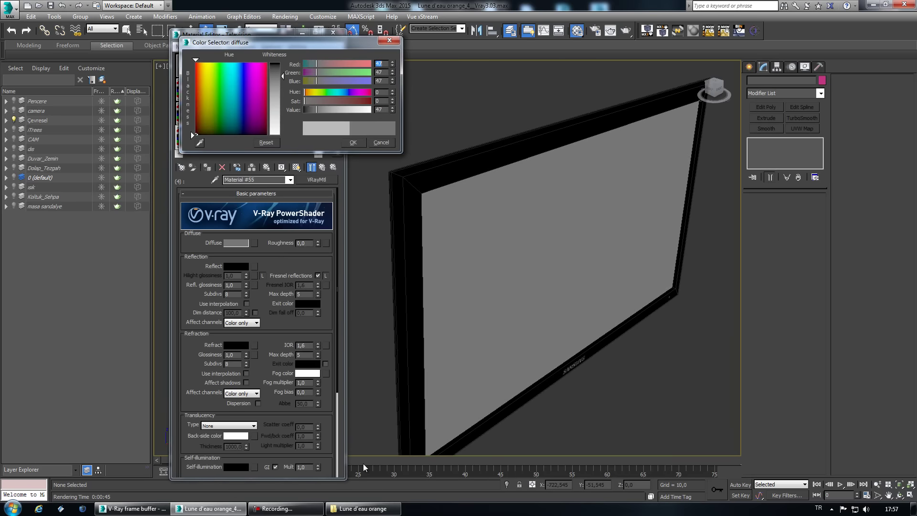
type("9")
key("Return")
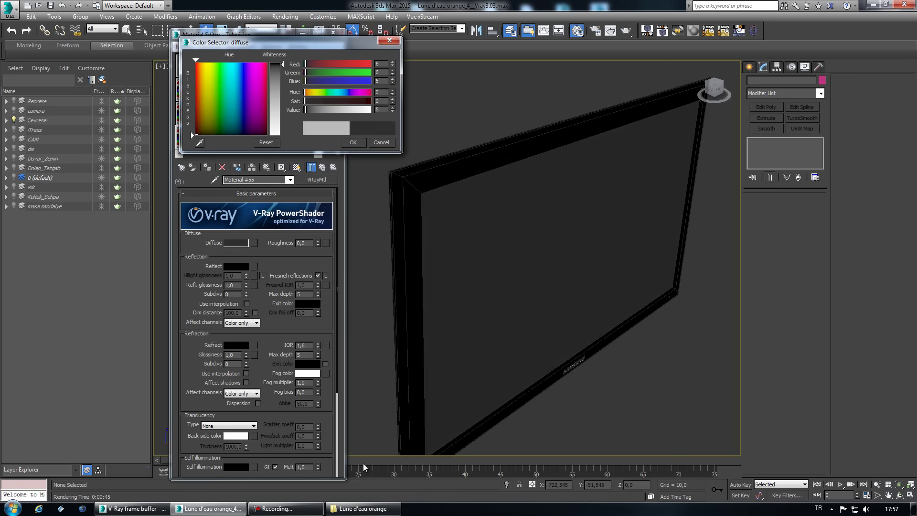
type("3")
key("Return")
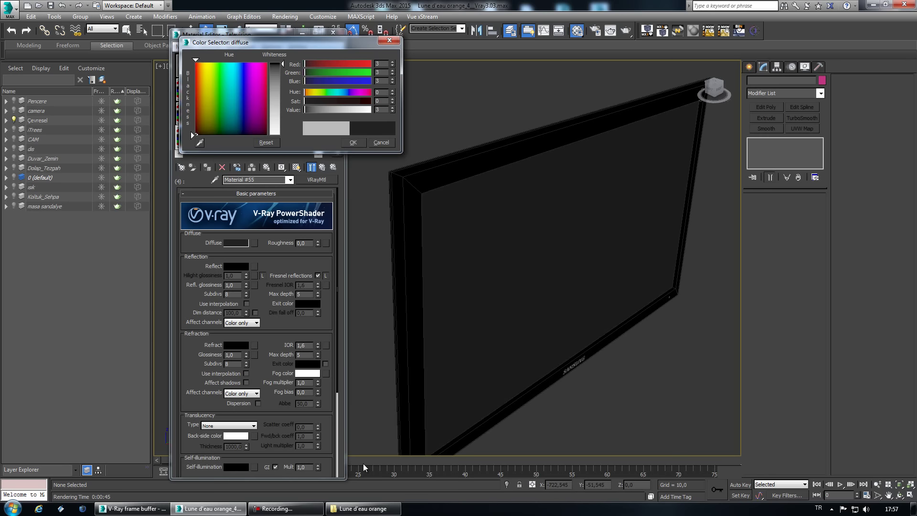
key("Return")
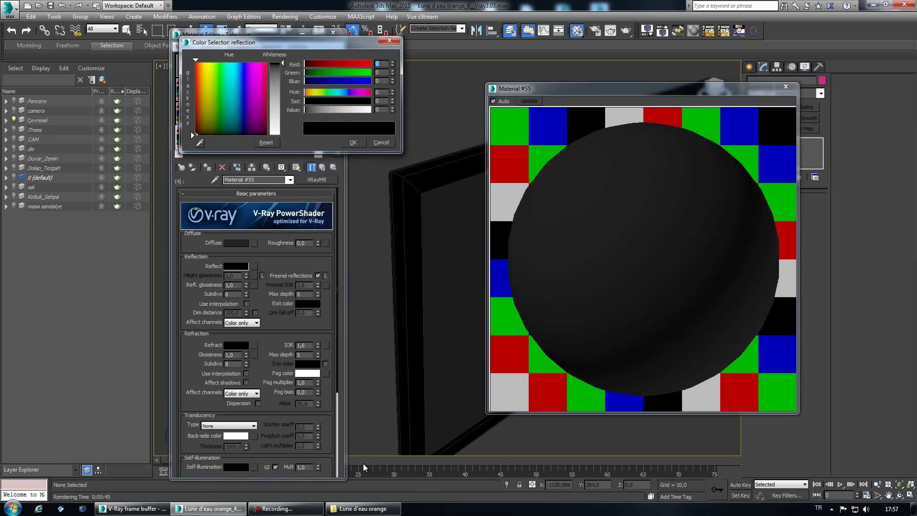
Give Material #55 a 115 grey reflection and set its reflection glossiness.
type("115")
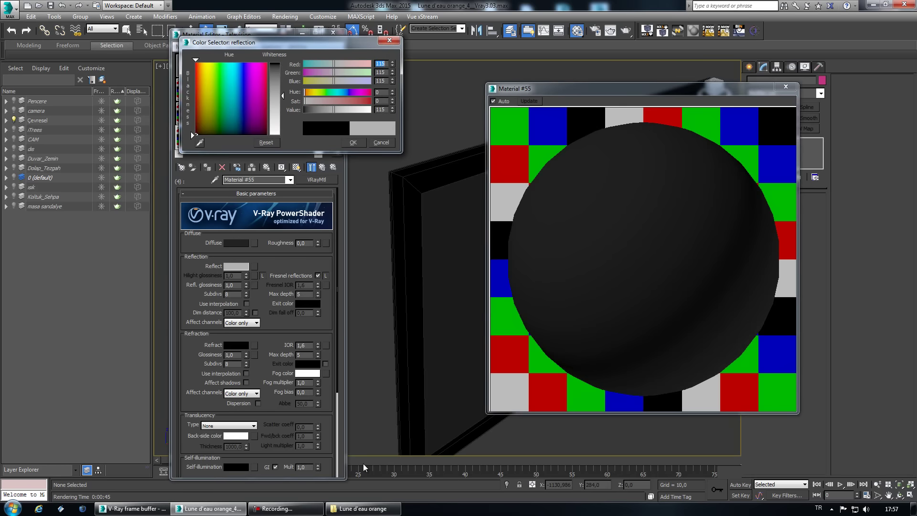
key("Return")
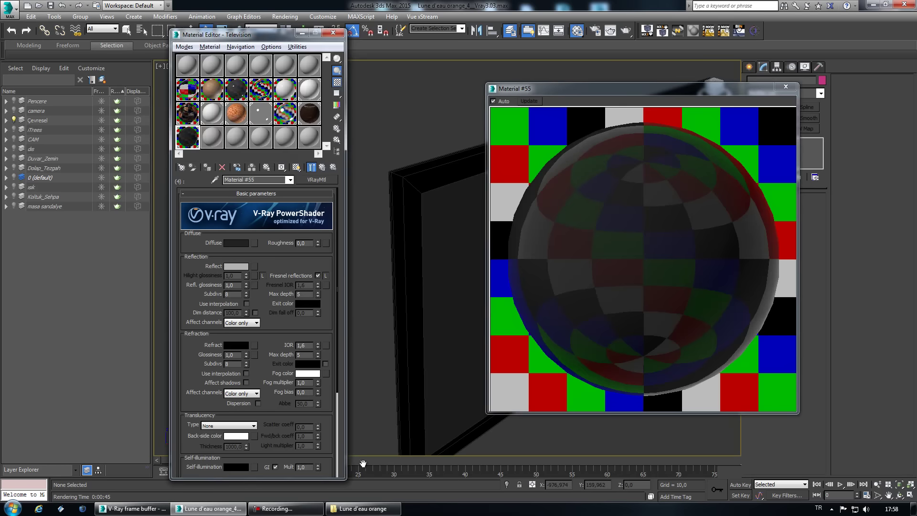
type("0,7")
key("Return")
key("Return")
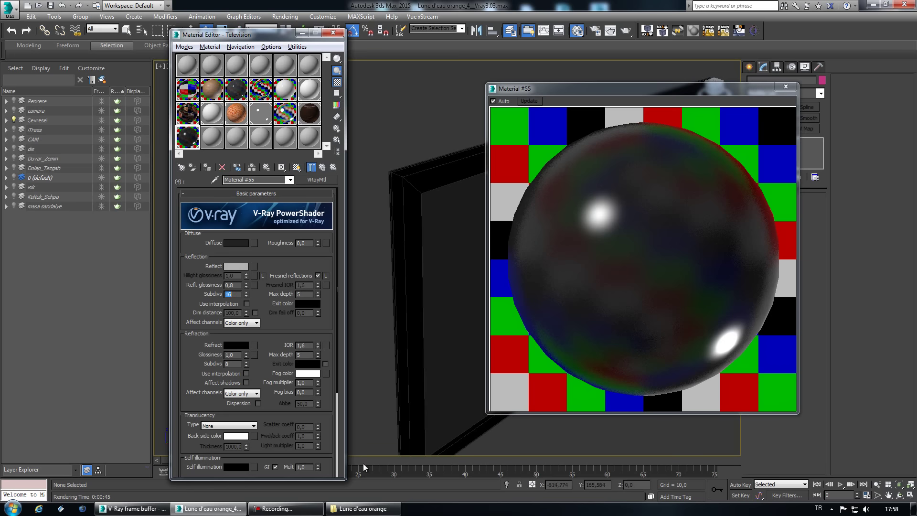
left_click(786, 86)
scroll(525, 263, "down", 5)
scroll(492, 234, "up", 5)
scroll(492, 234, "up", 5)
scroll(363, 467, "down", 2)
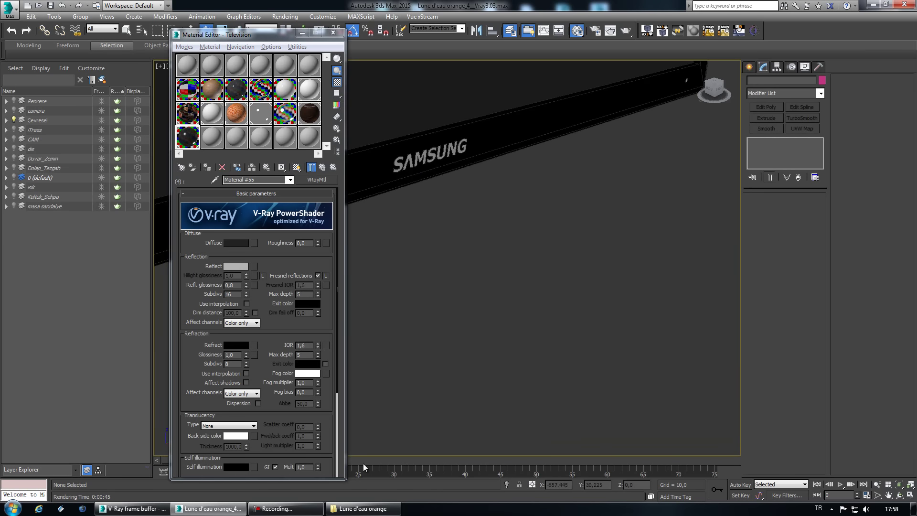
Make the vase material a VRayMtl named vazo with white reflection and lighter diffuse.
key("ctrl+z")
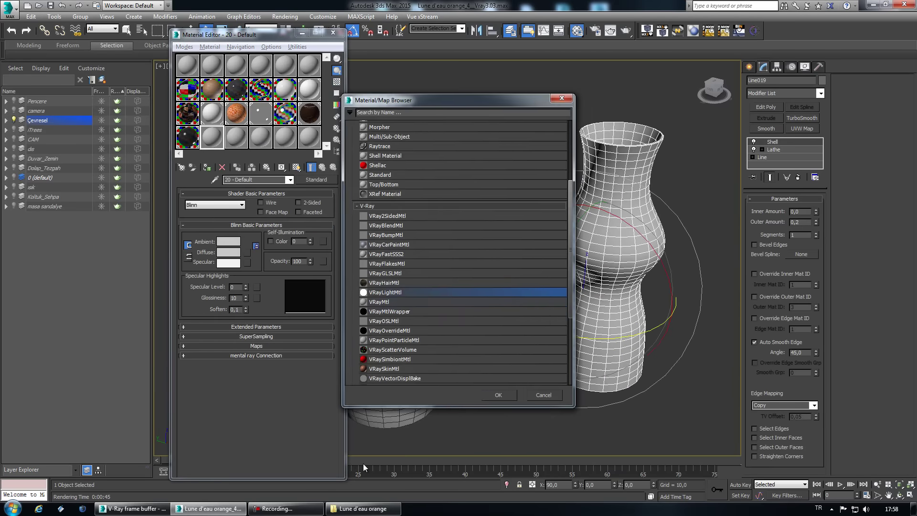
key("Return")
type("vazo")
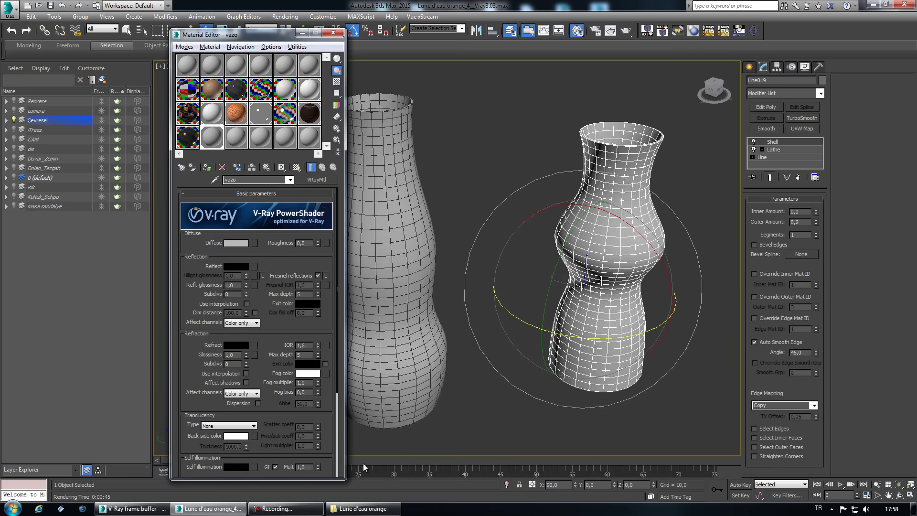
left_click(236, 266)
mouse_move(310, 128)
left_mouse_down()
mouse_move(382, 128)
mouse_move(357, 109)
left_mouse_up()
left_click(382, 143)
left_click(236, 242)
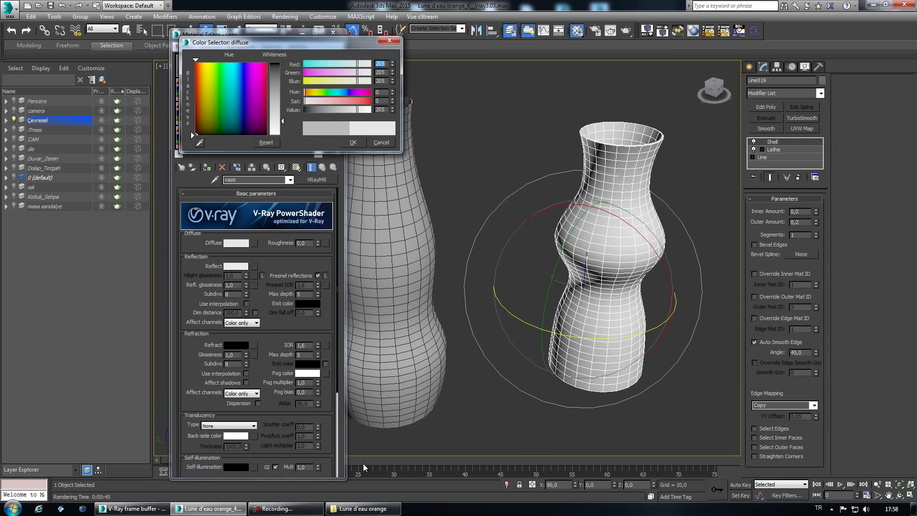
key("Return")
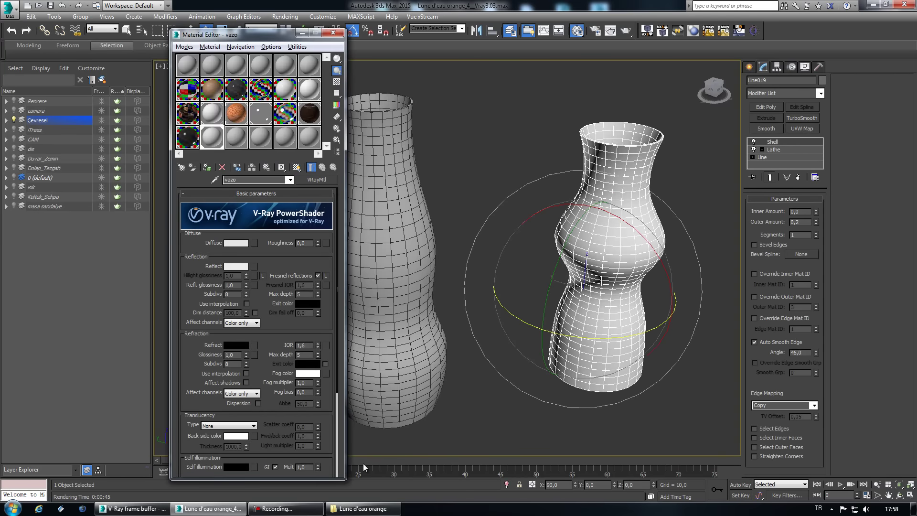
Convert vazo to a 2-slot Multi/Sub-Object, keeping the original as sub-material 1.
left_click(316, 179)
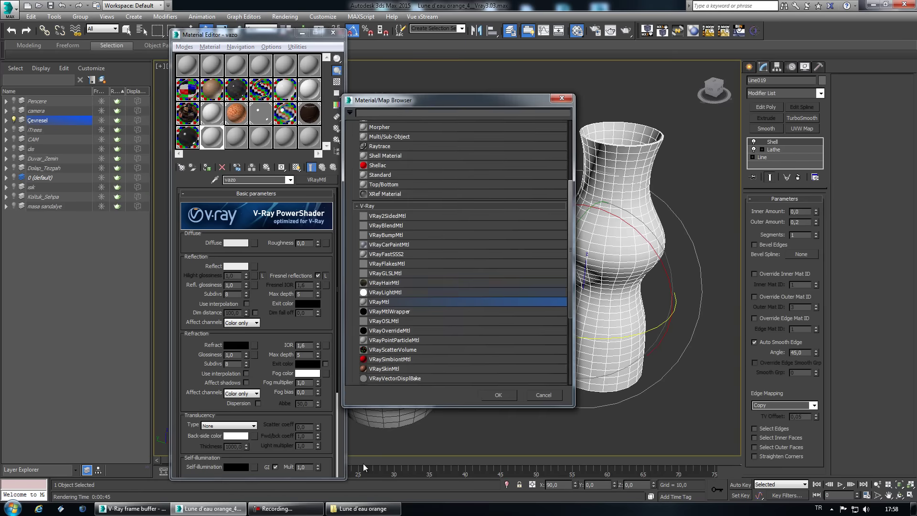
key("Return")
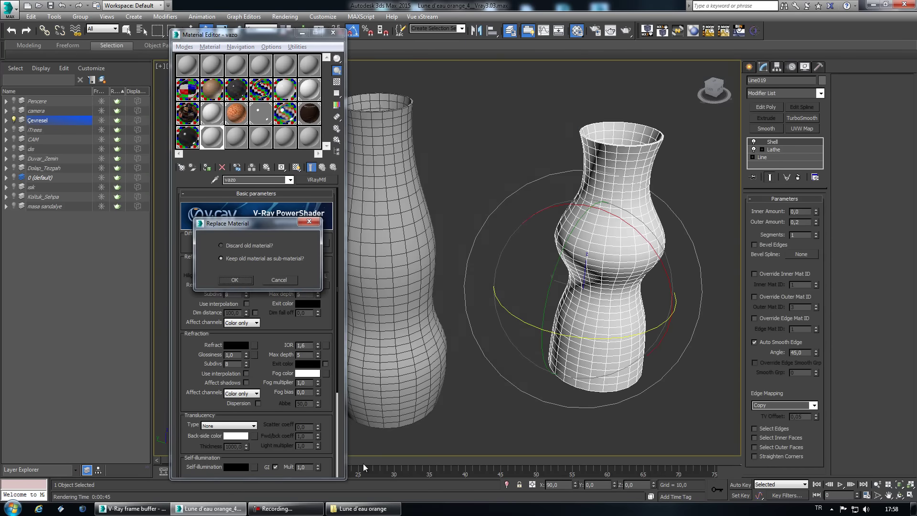
key("Return")
key("Return")
type("2")
key("Return")
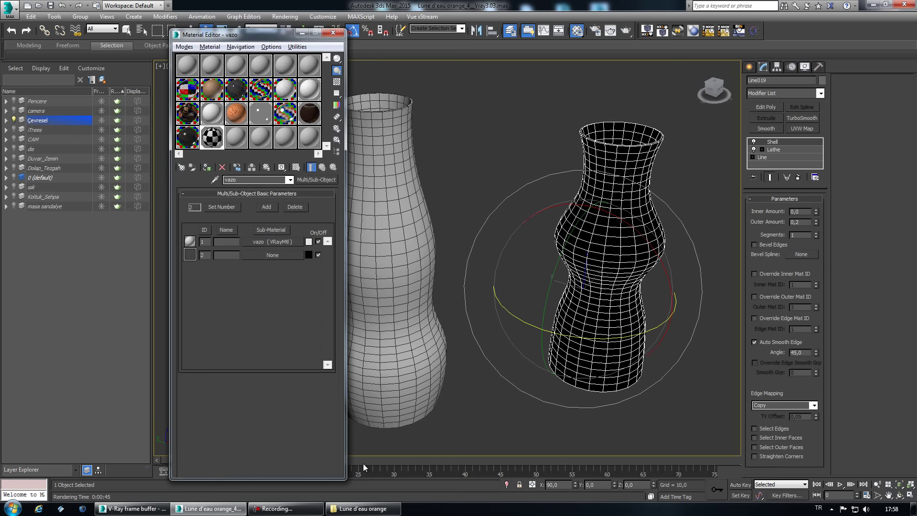
key("ctrl+d")
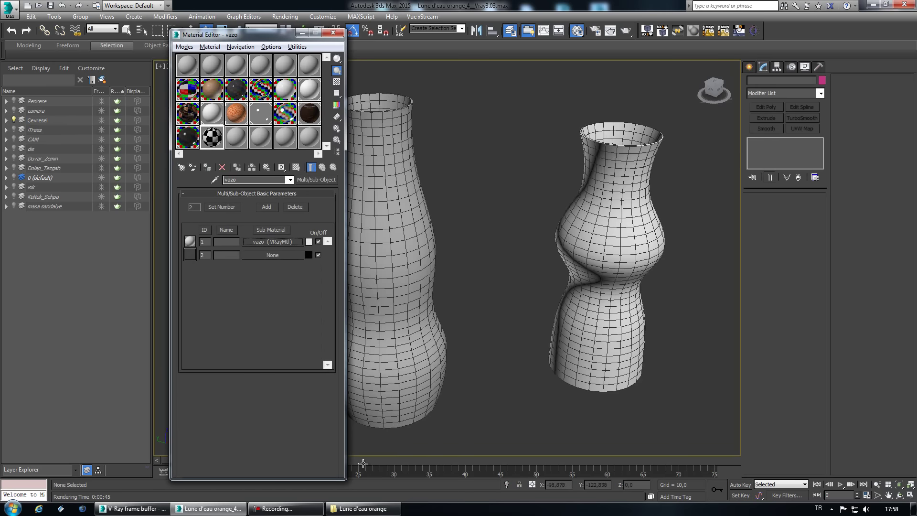
Copy sub-material 1 into slot 2 as vazo 2 and make its diffuse black.
left_click_drag(272, 241, 273, 254)
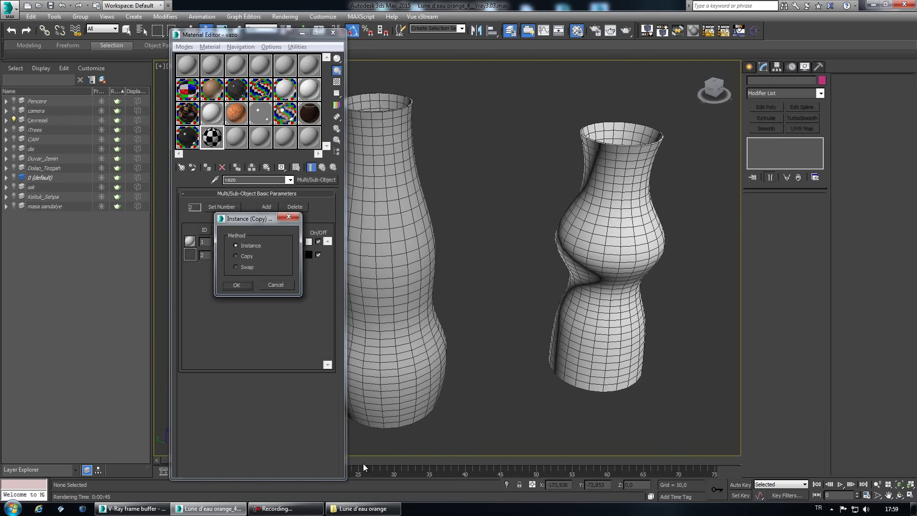
left_click(271, 255)
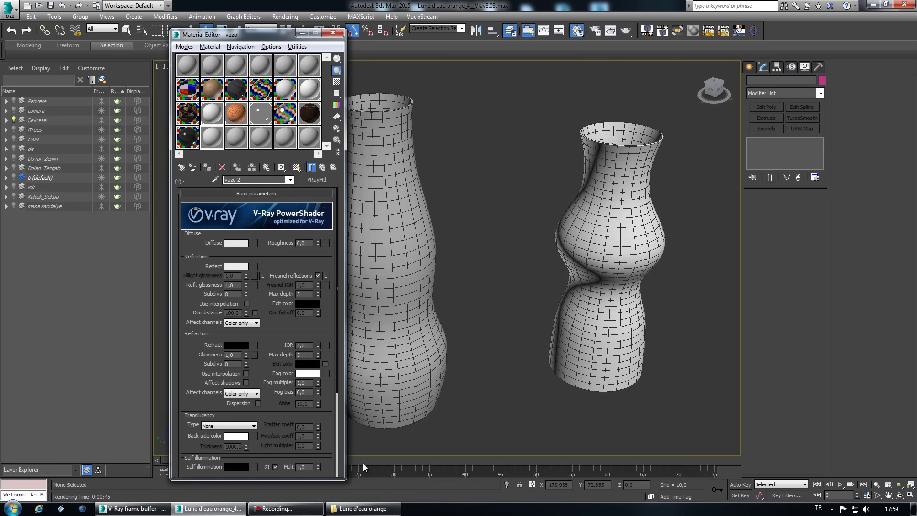
key("Up")
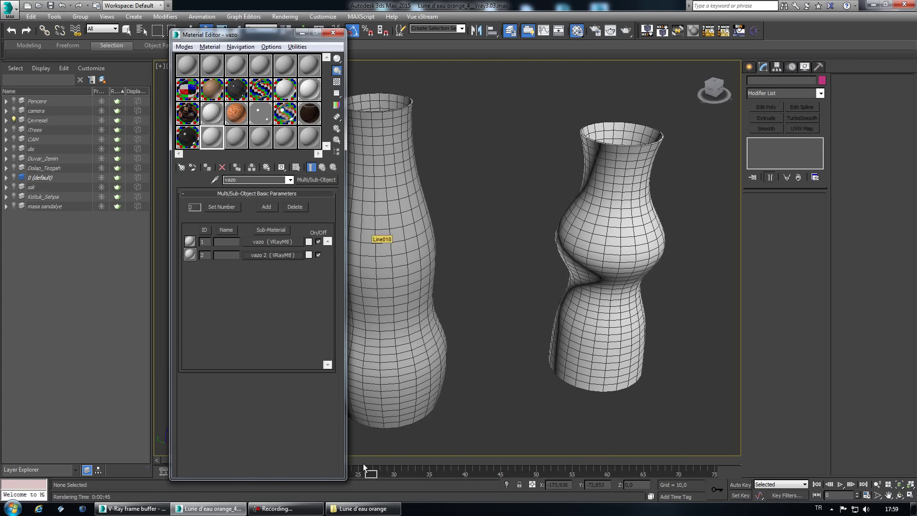
left_click(271, 255)
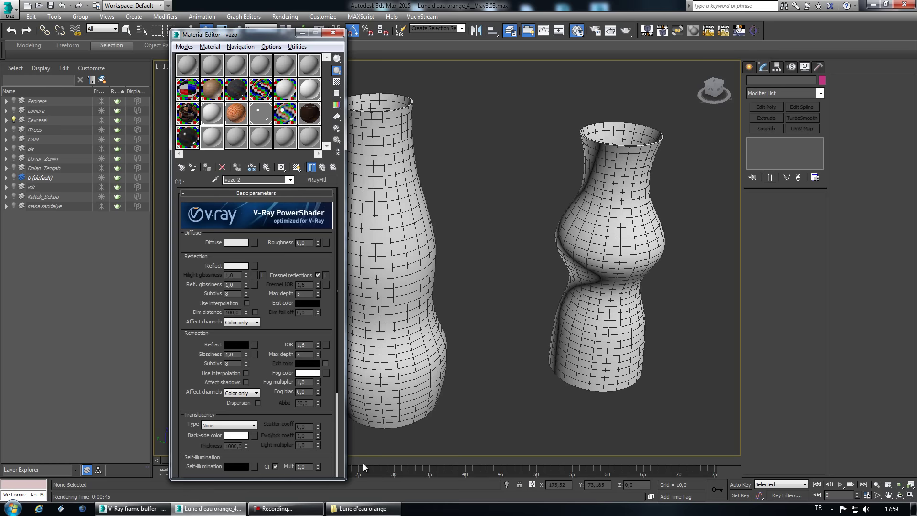
left_click(235, 242)
left_click(191, 130)
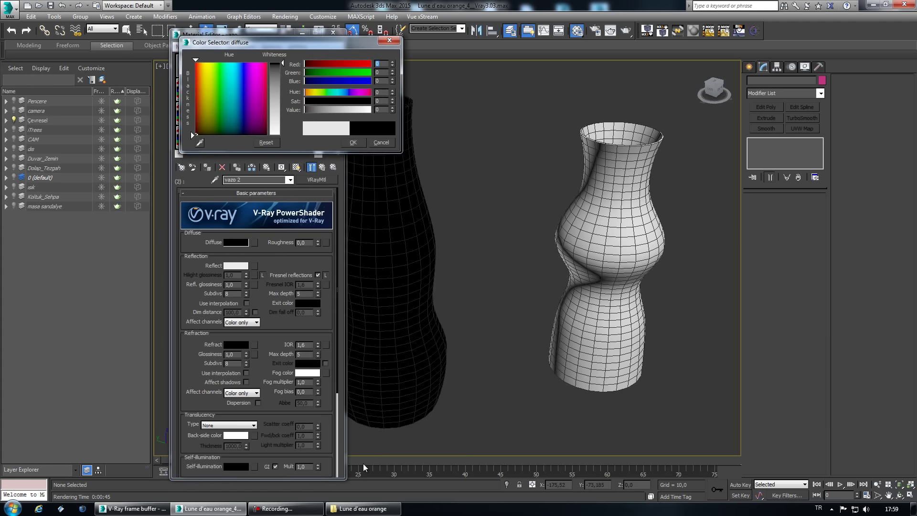
key("Return")
key("m")
key("z")
key("z")
key("F4")
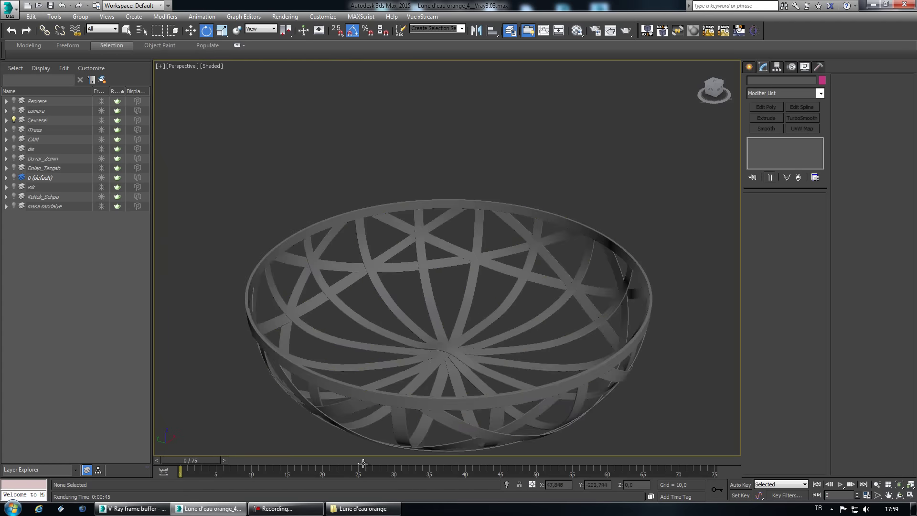
Load the basket's material into the Material Editor.
key("ctrl+z")
key("m")
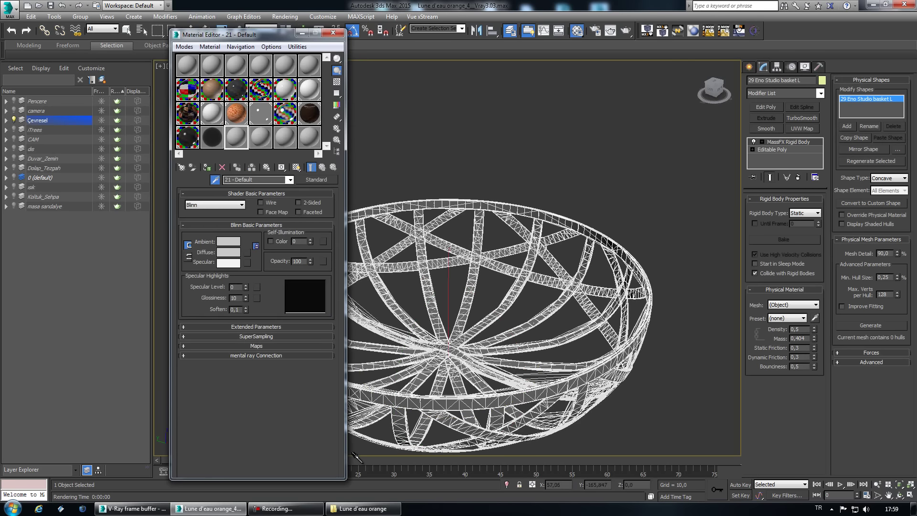
left_click(358, 451)
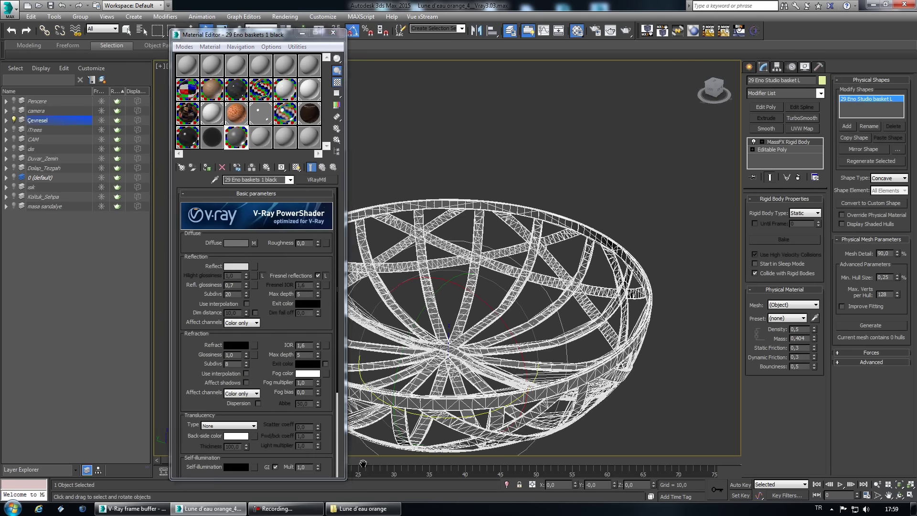
key("ctrl+shift+z")
middle_click_drag(363, 464, 363, 468, "alt")
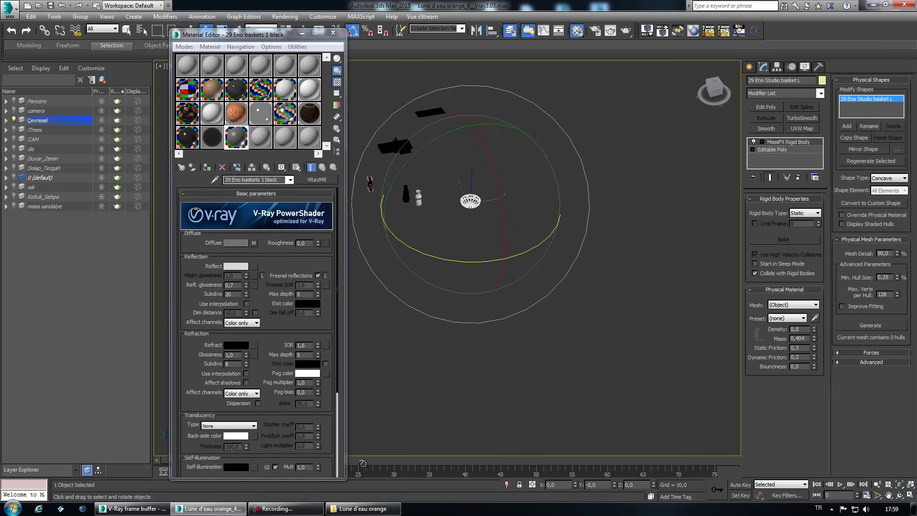
Hide everything, then show the Duvar_Zemin and finally the Dolap_Tezgah cabinet layer.
key("Delete")
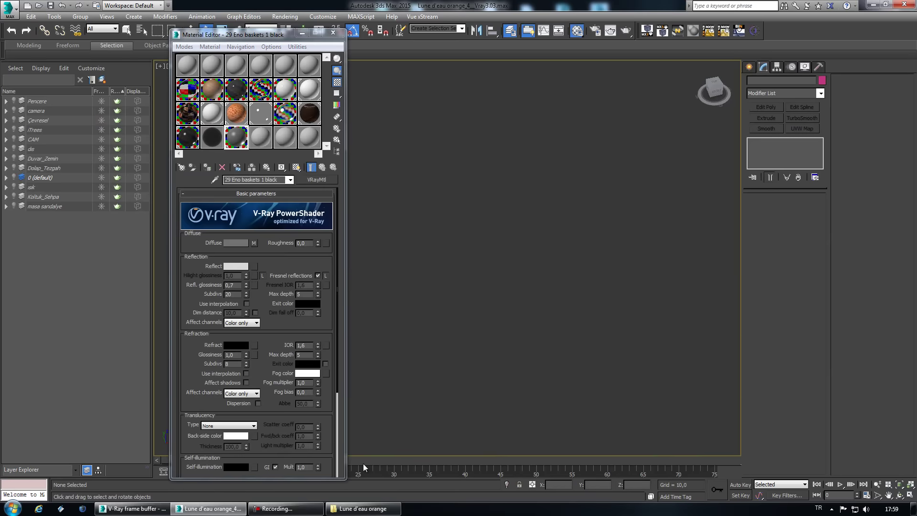
key("ctrl+z")
key("ctrl+y")
key("ctrl+z")
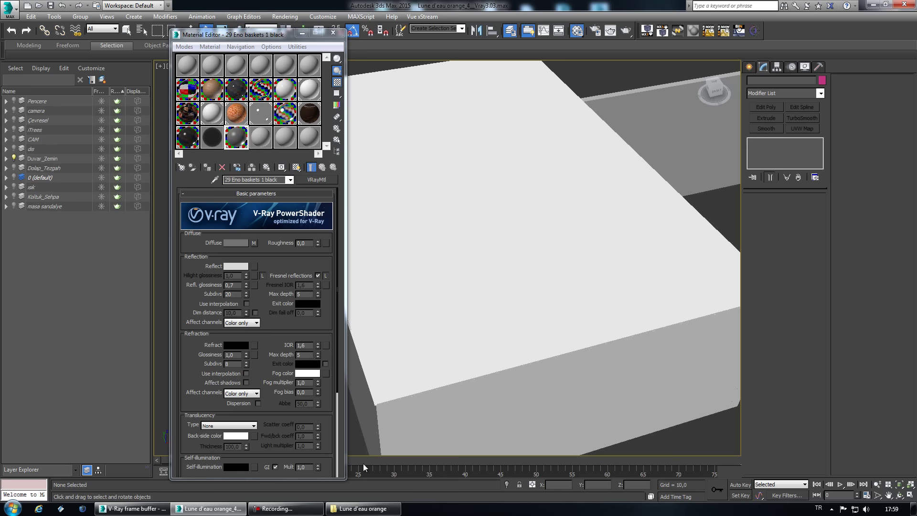
key("z")
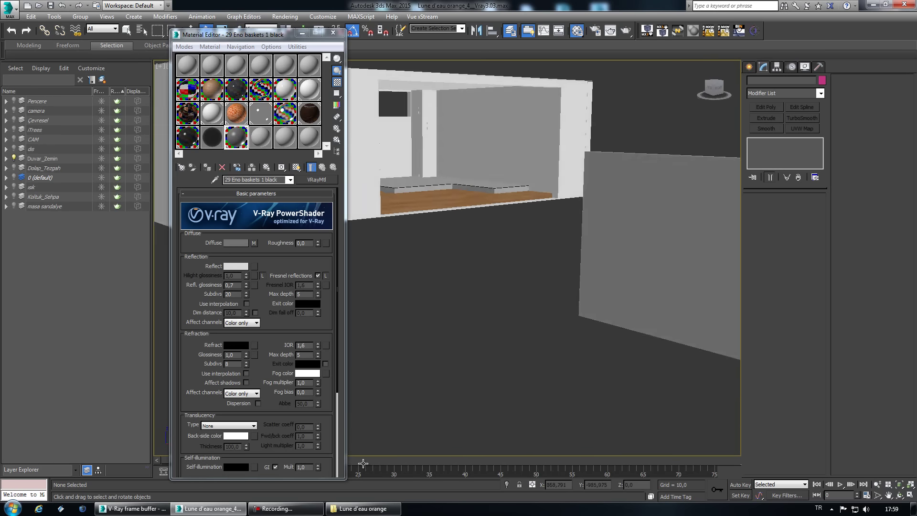
key("ctrl+z")
key("ctrl+z")
key("z")
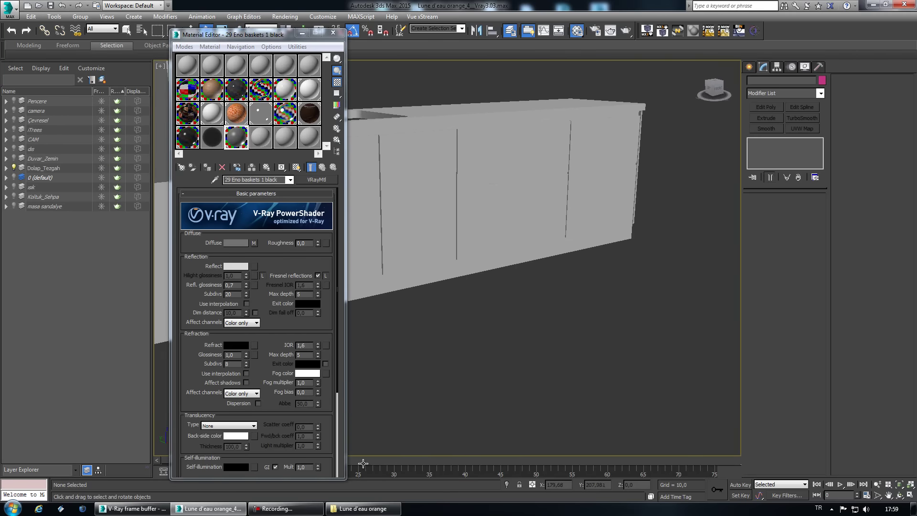
Select two cabinet objects and activate the unused 22 - Default material slot.
key("ctrl+z")
key("z")
key("ctrl+z")
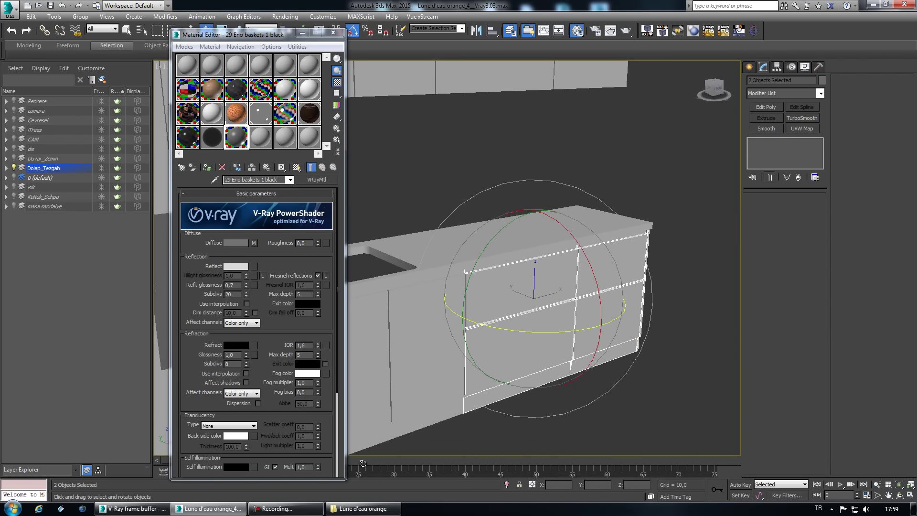
key("ctrl+z")
key("ctrl+z")
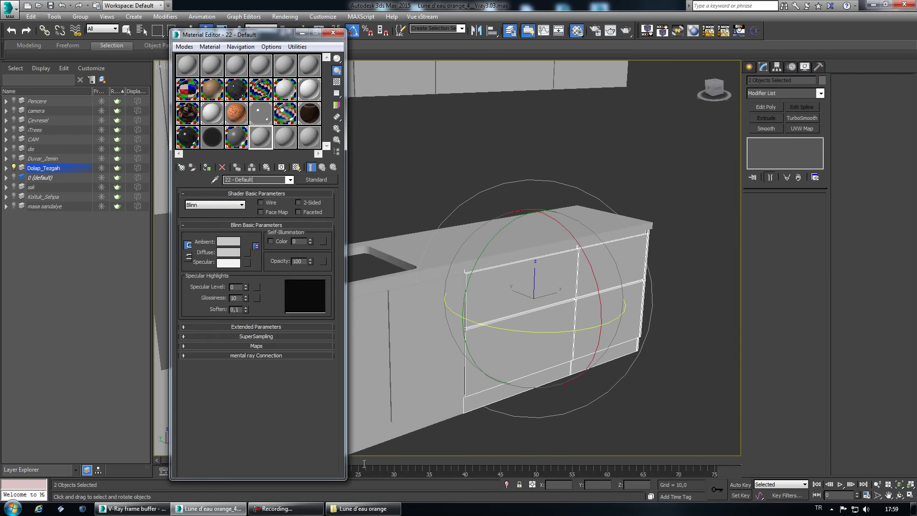
Create a VRayMtl named Dolap with a white diffuse colour.
type("Dolap")
left_click(316, 179)
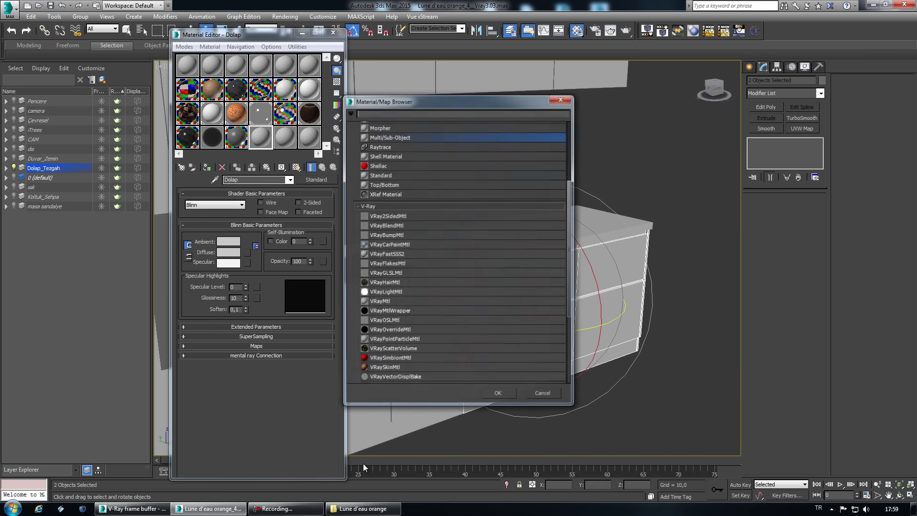
type("vraymtl")
key("Return")
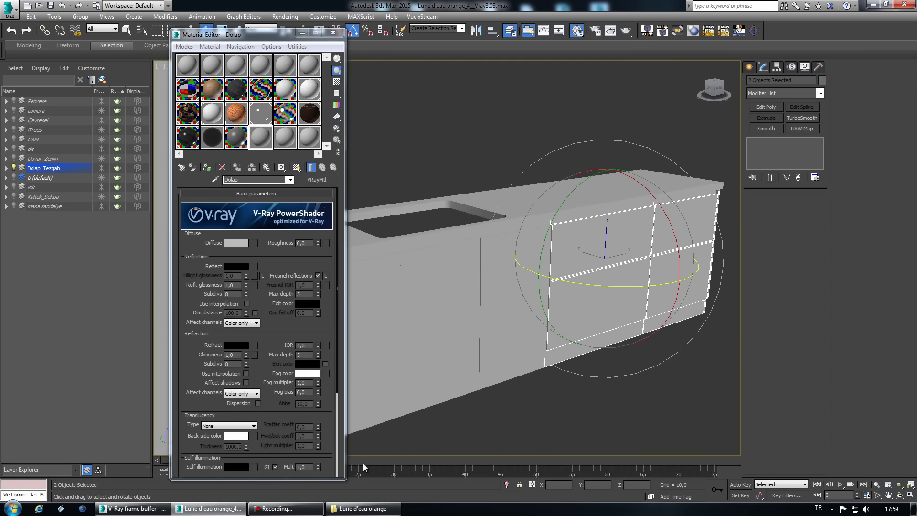
left_click(236, 243)
left_click_drag(282, 99, 283, 63)
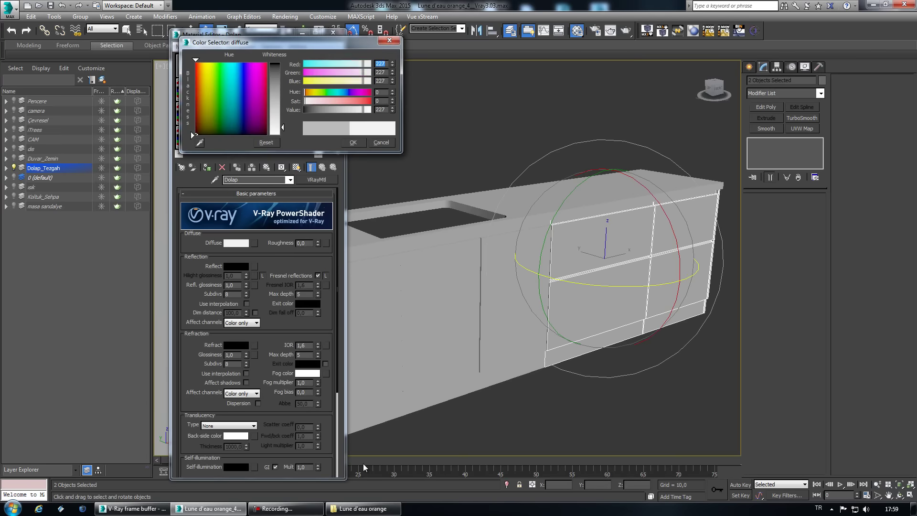
left_click(353, 142)
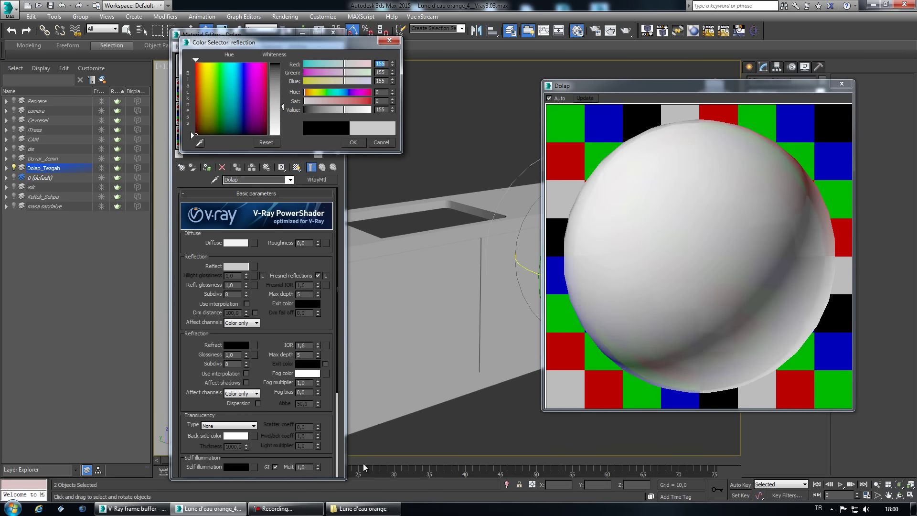
Try Dolap reflection colours 223 and white, and turn off Fresnel reflections.
type("223")
key("Return")
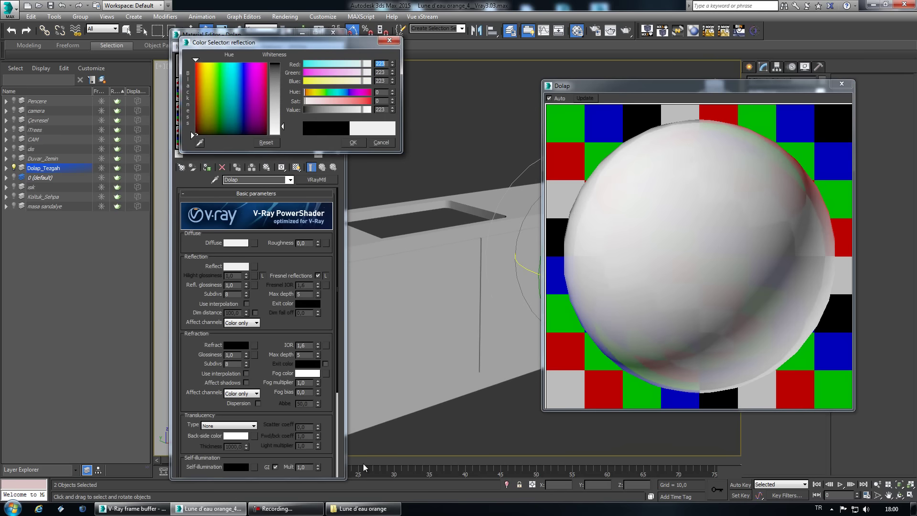
key("Return")
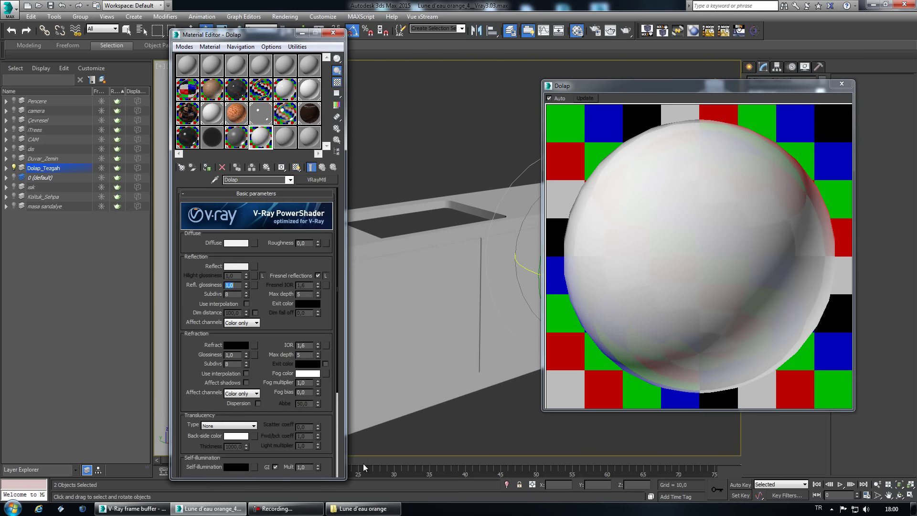
key("Return")
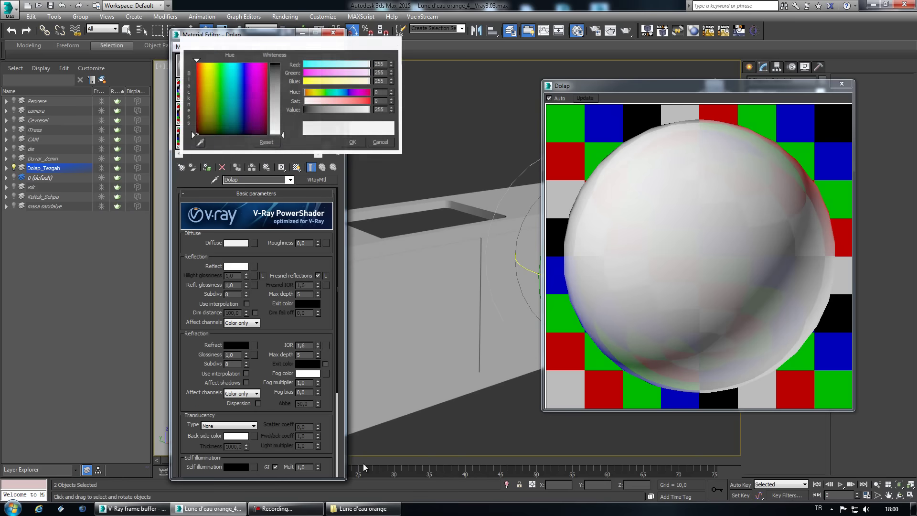
key("Return")
key("space")
Set Dolap's reflection colour to 64 grey and adjust its reflection glossiness.
key("Return")
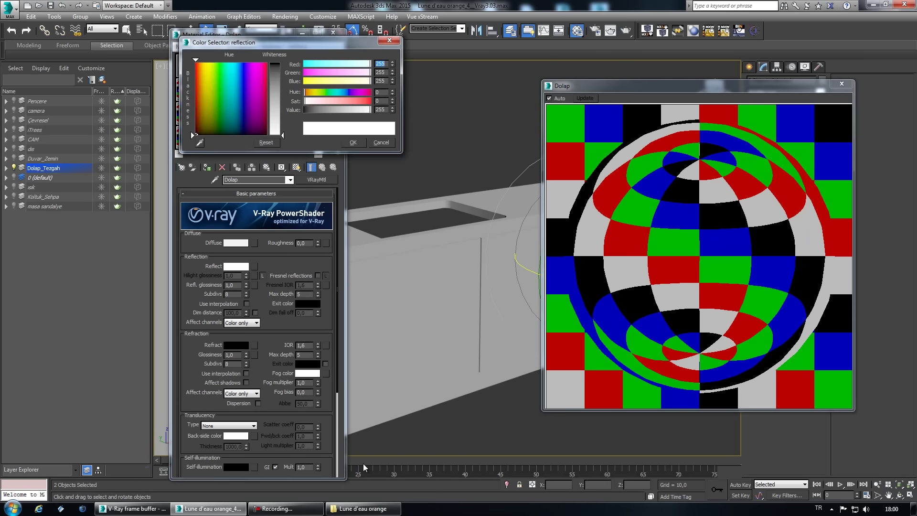
type("126")
key("Return")
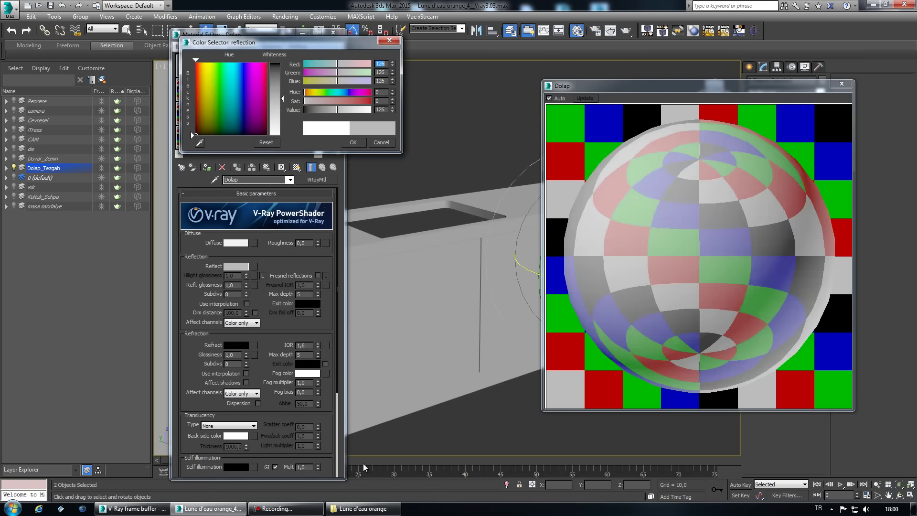
type("64")
key("Return")
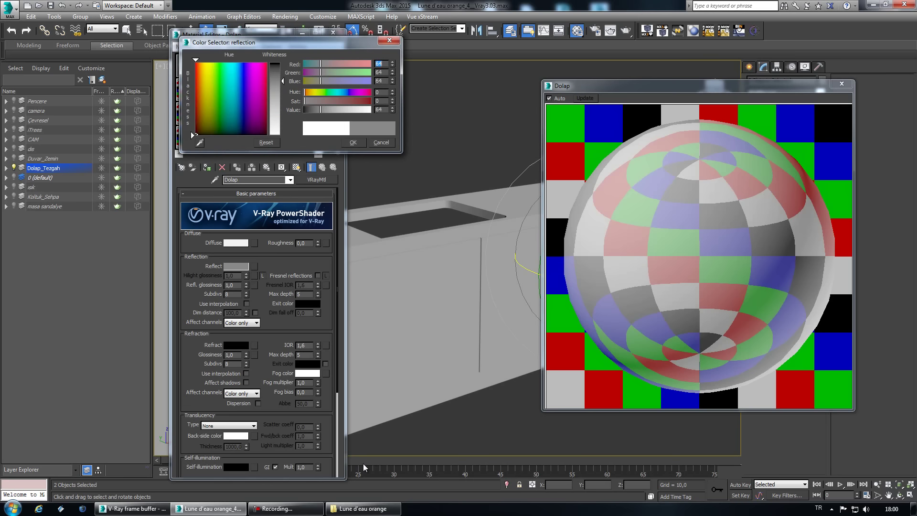
key("Return")
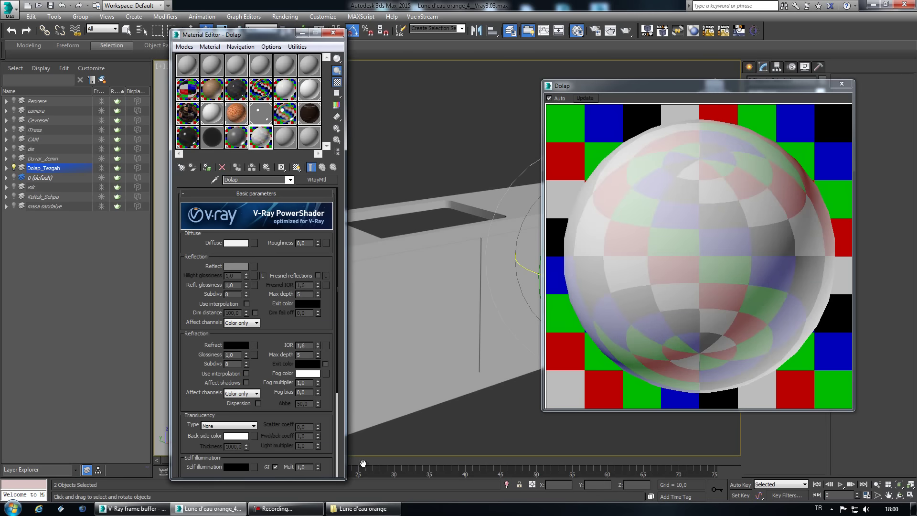
type(",8")
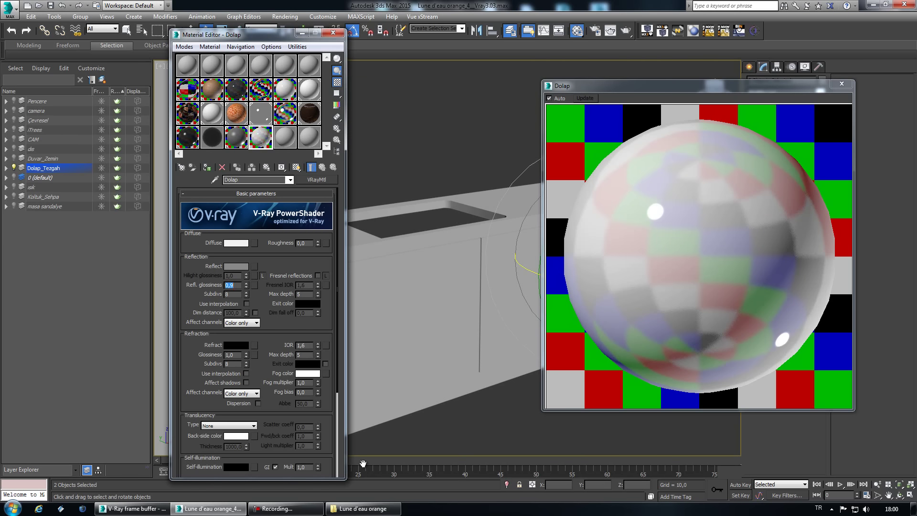
key("Tab")
type("12")
key("Tab")
key("Tab")
Set Dolap's highlight glossiness to 0,8 and drag it onto the selected cabinets.
type("0,5")
key("Return")
type("0,7")
key("Return")
type("0,8")
key("Return")
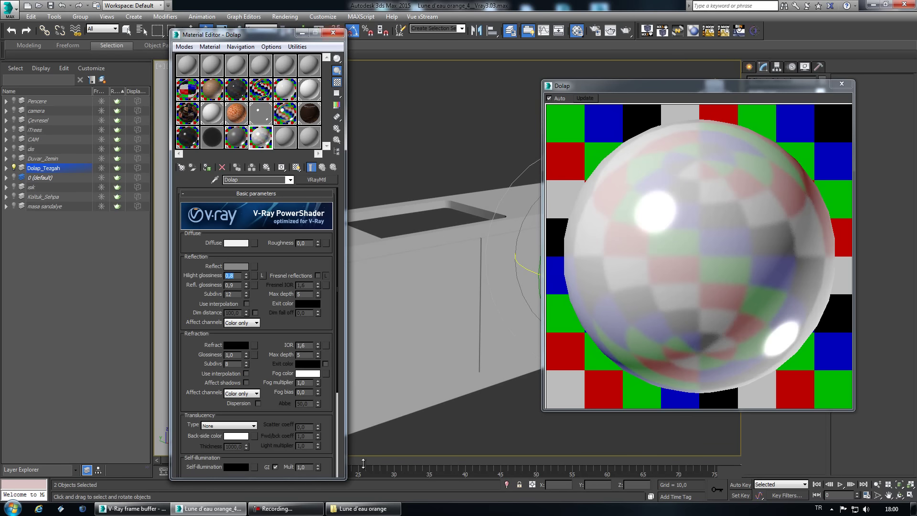
key("Escape")
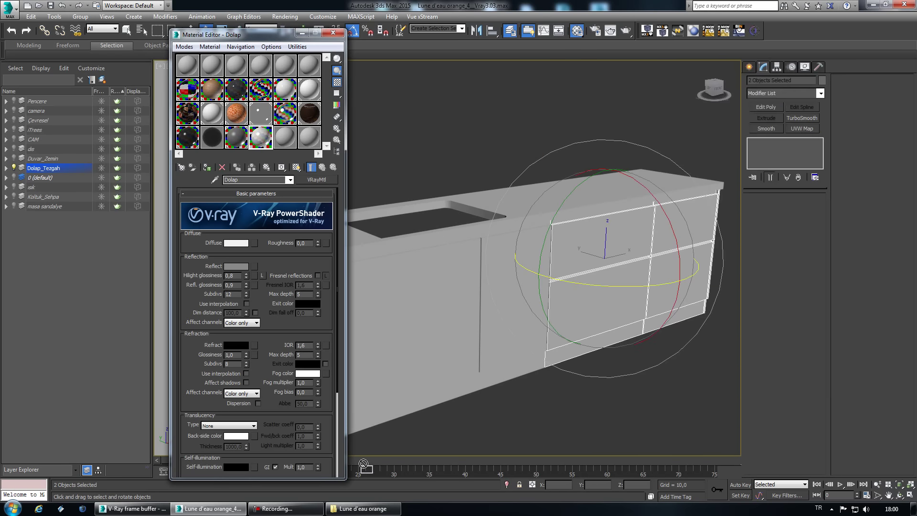
left_click_drag(261, 139, 664, 253)
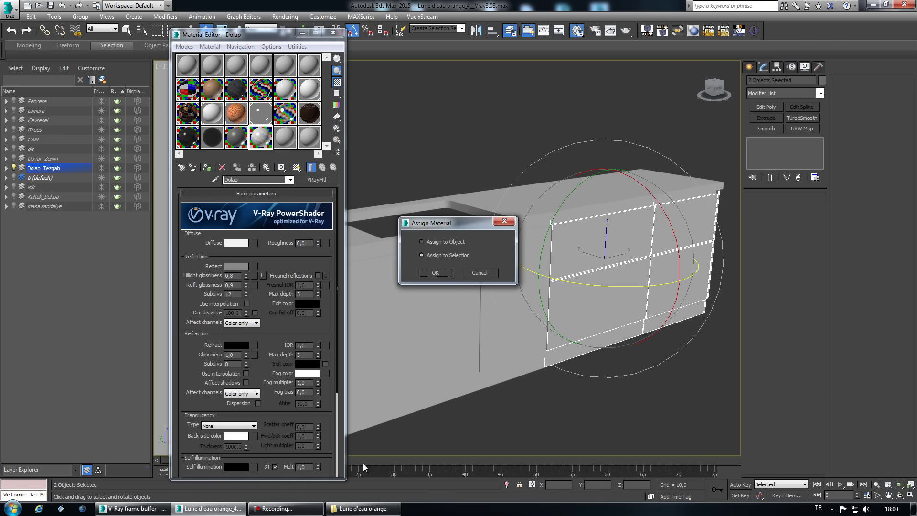
Assign Dolap to the selection, then convert it to Multi/Sub-Object keeping the white VRayMtl.
key("Return")
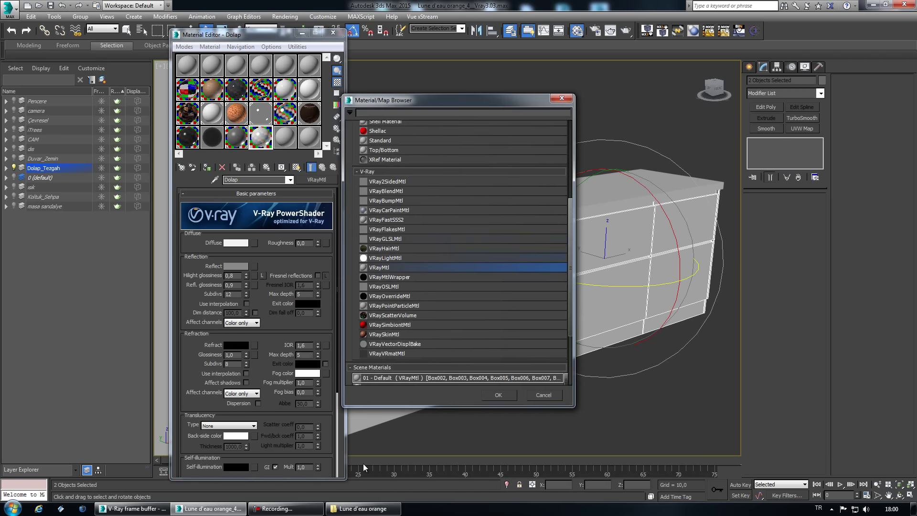
key("Up")
key("Up")
key("Up")
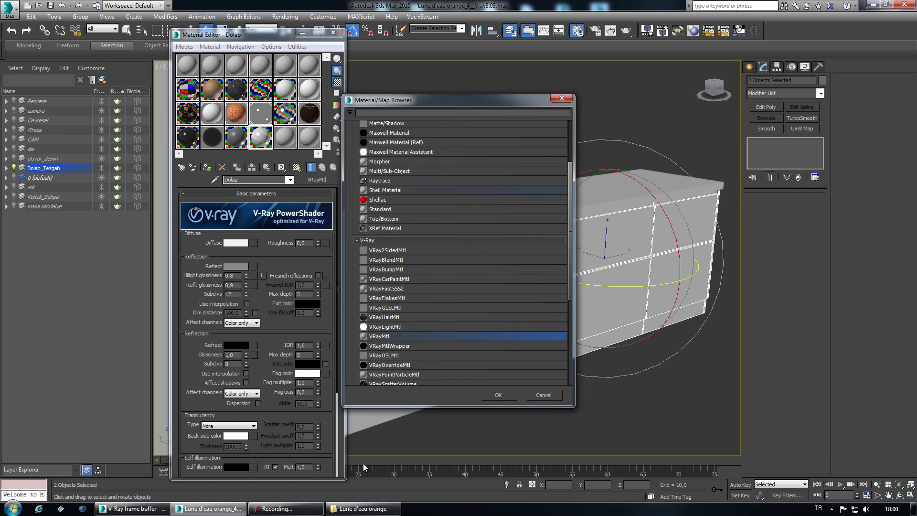
key("Return")
key("Return")
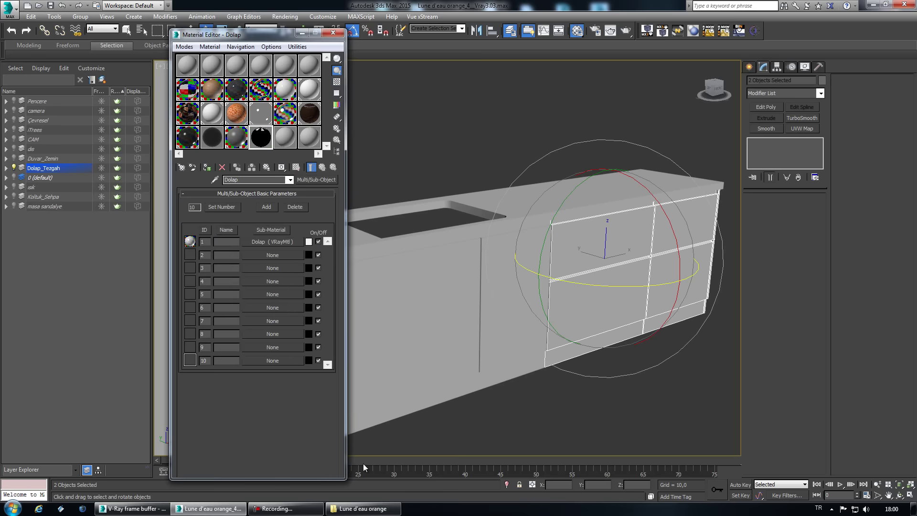
key("Return")
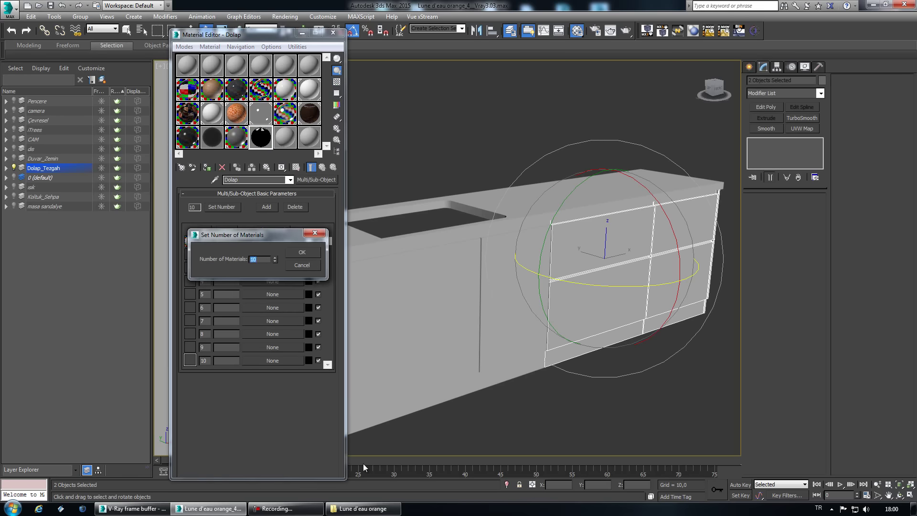
key("Return")
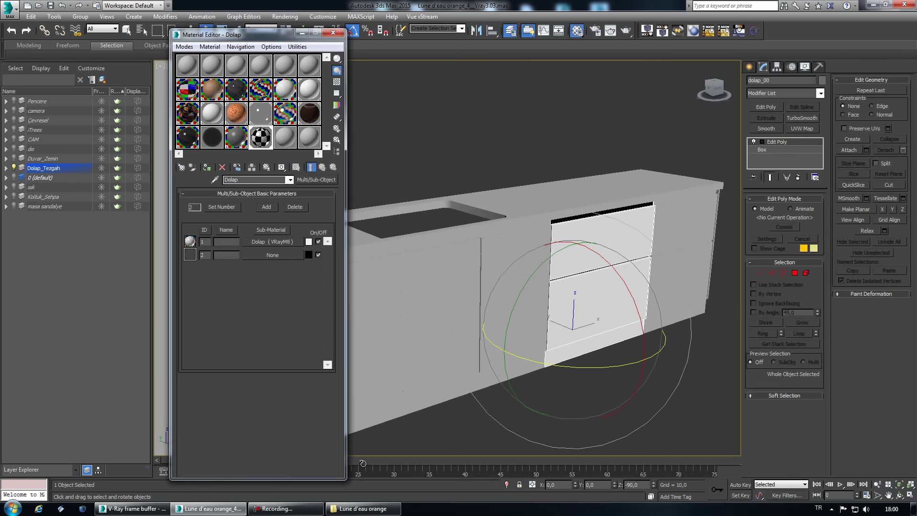
Assign the Dolap material to doors dolap_00 through dolap_04 one by one.
key("Page_Down")
key("Page_Down")
key("Page_Down")
key("z")
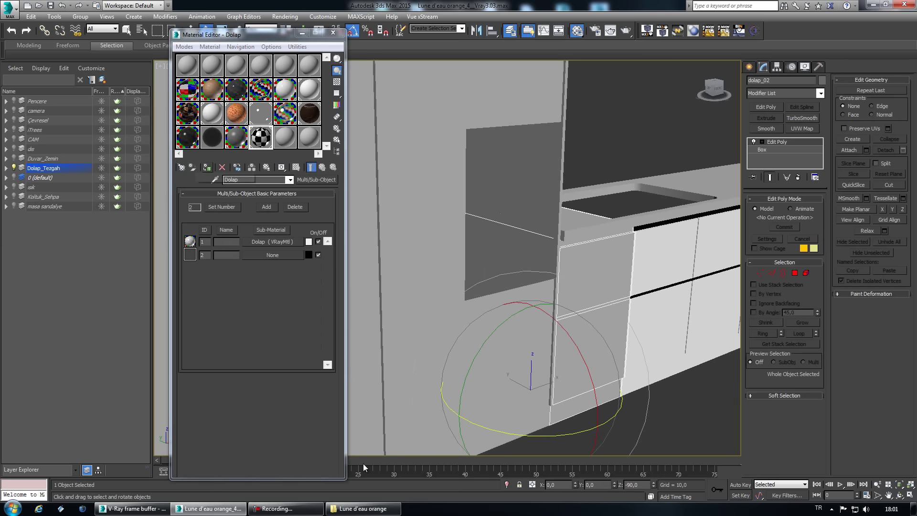
key("Page_Down")
key("z")
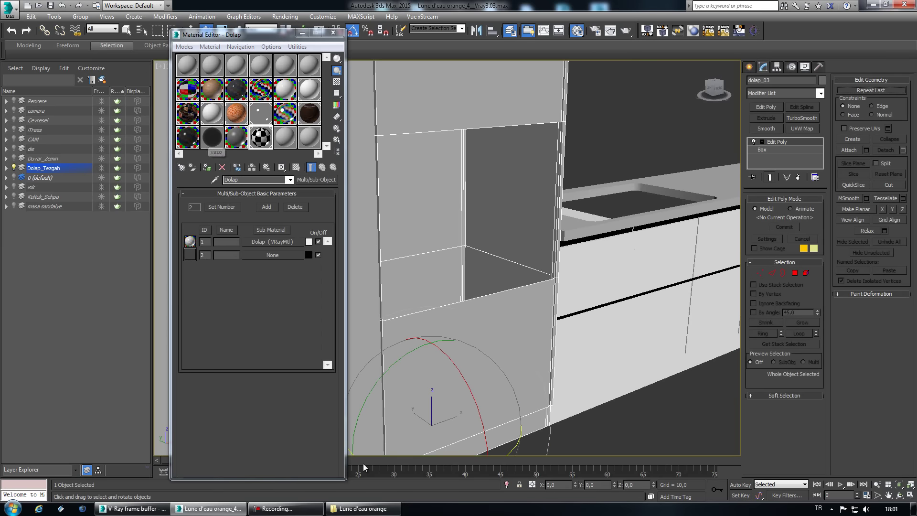
left_click(207, 167)
key("z")
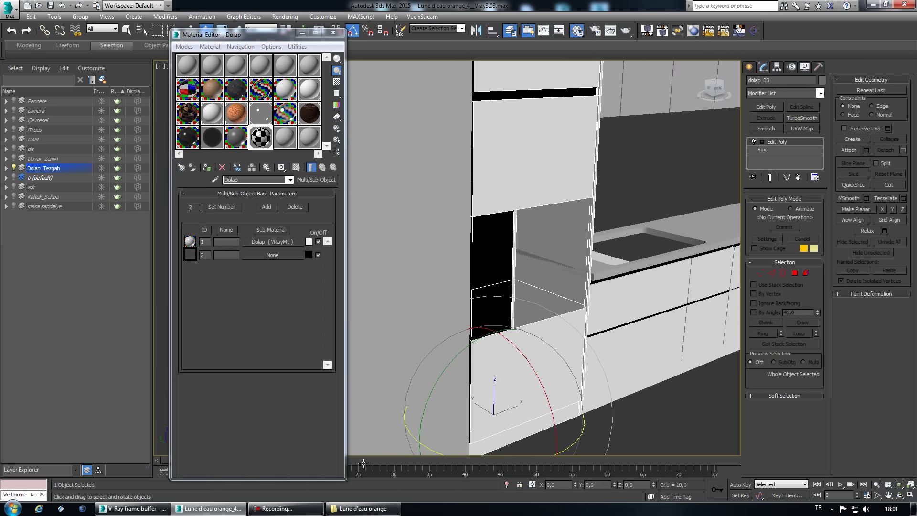
key("Page_Down")
key("z")
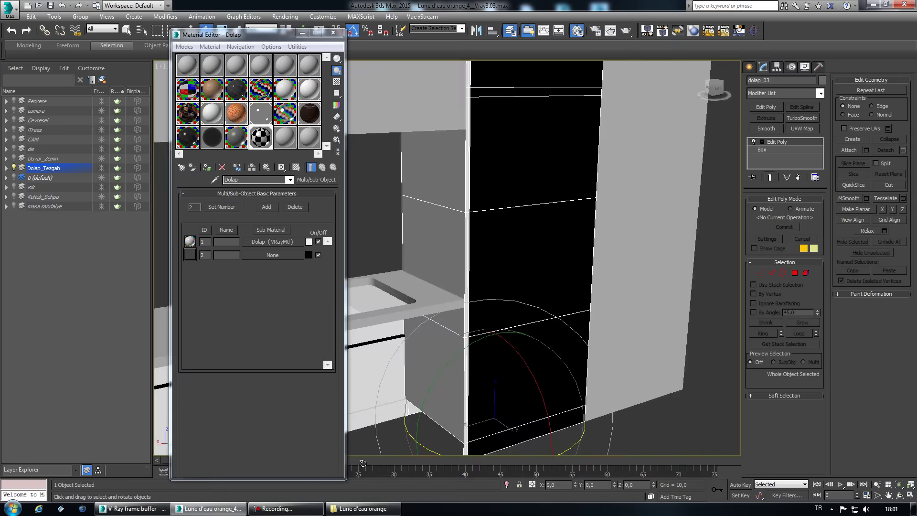
View the cabinet from the front and enter Polygon sub-object mode.
key("z")
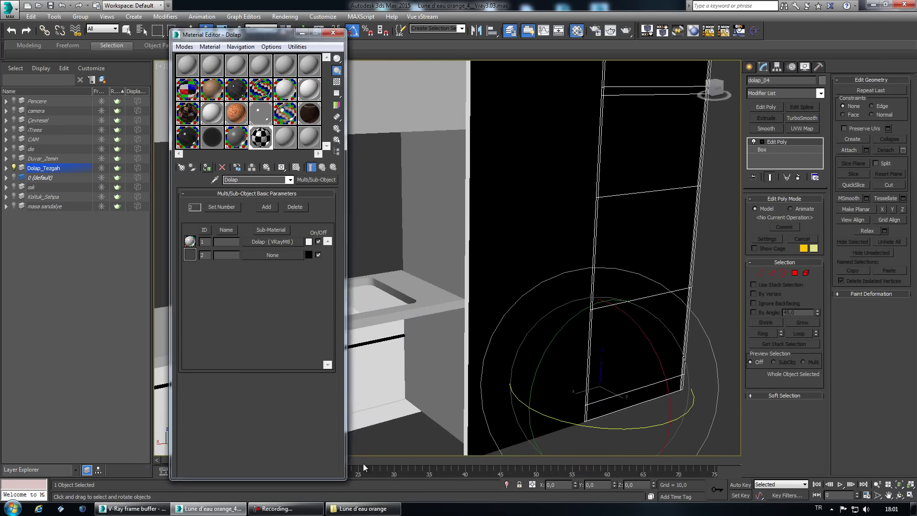
middle_click_drag(363, 463, 363, 463, "alt")
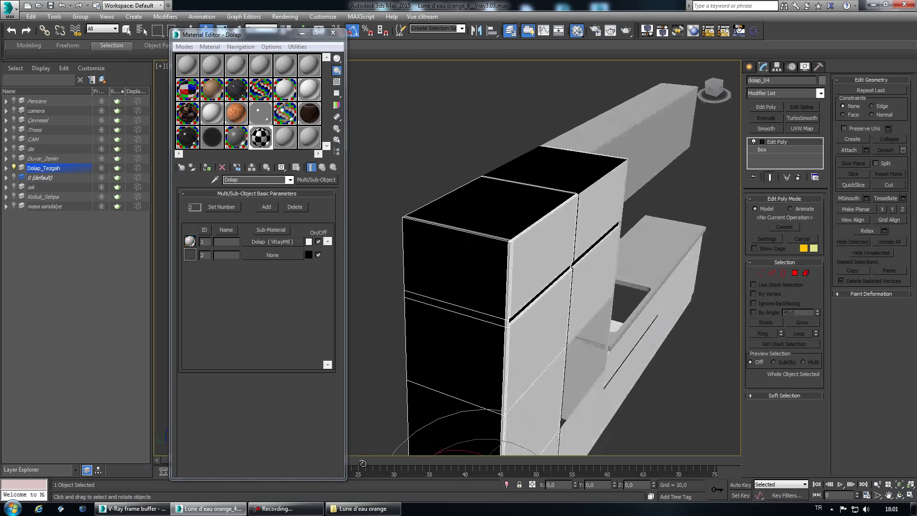
key("4")
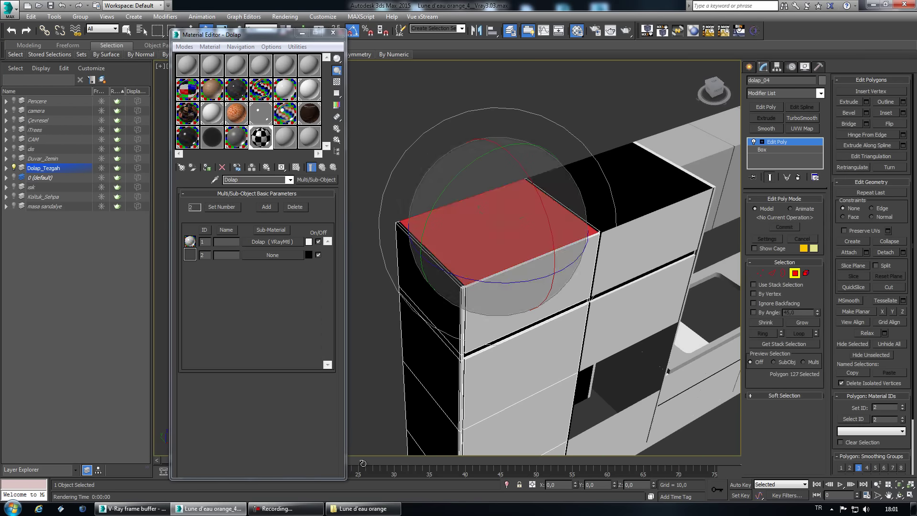
Grow the cabinet's front polygon selection and assign it material ID 1.
key("q")
middle_click_drag(363, 467, 363, 467, "alt")
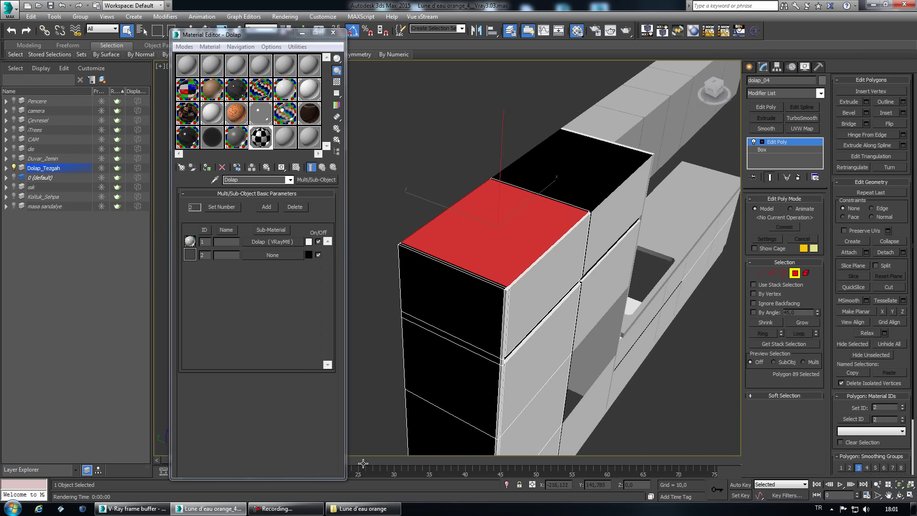
key("ctrl+Page_Up")
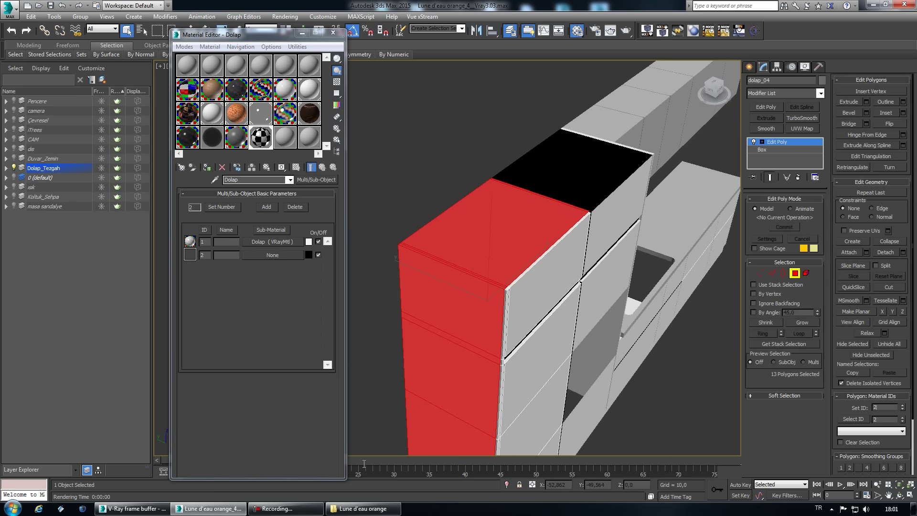
type("1")
key("Return")
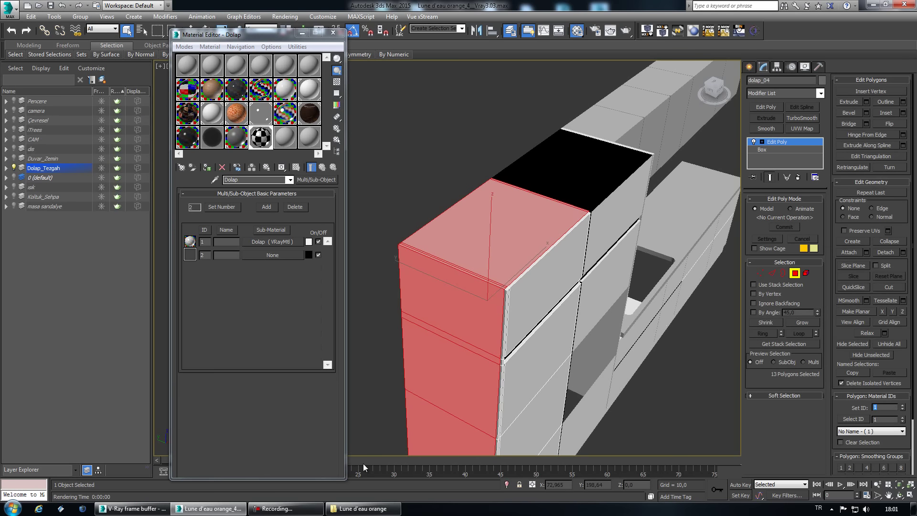
Undo the face changes on dolap_03 and leave its polygon editing.
key("4")
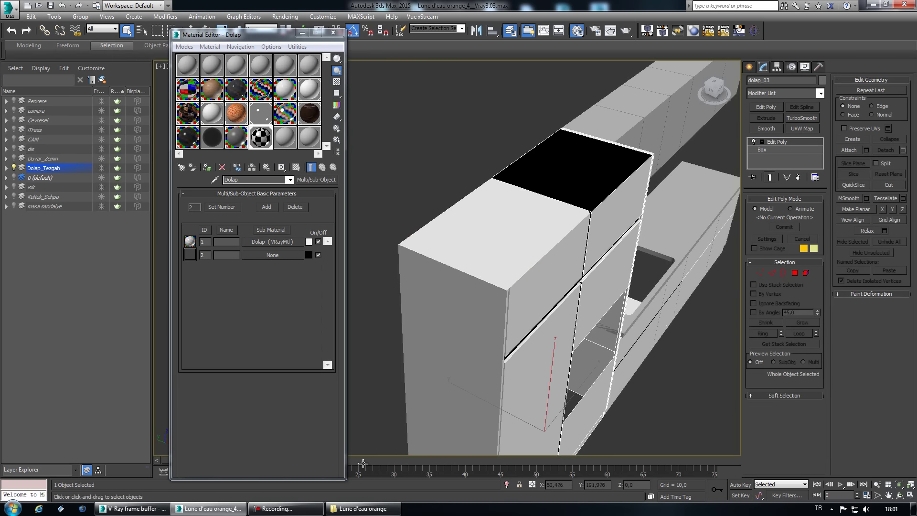
key("4")
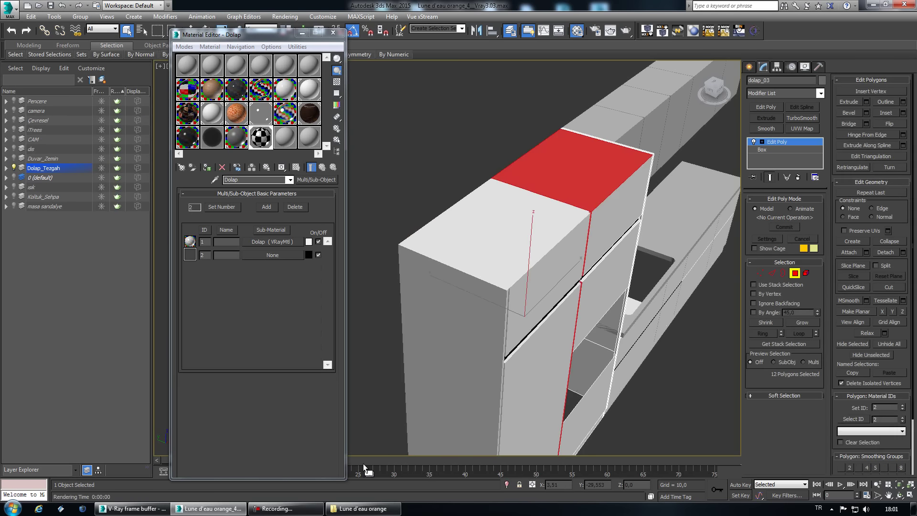
key("ctrl+z")
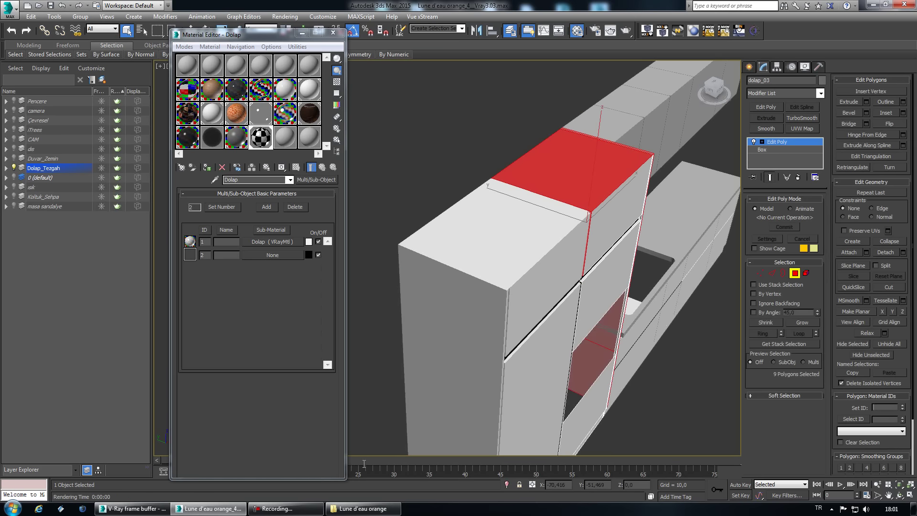
key("ctrl+z")
key("4")
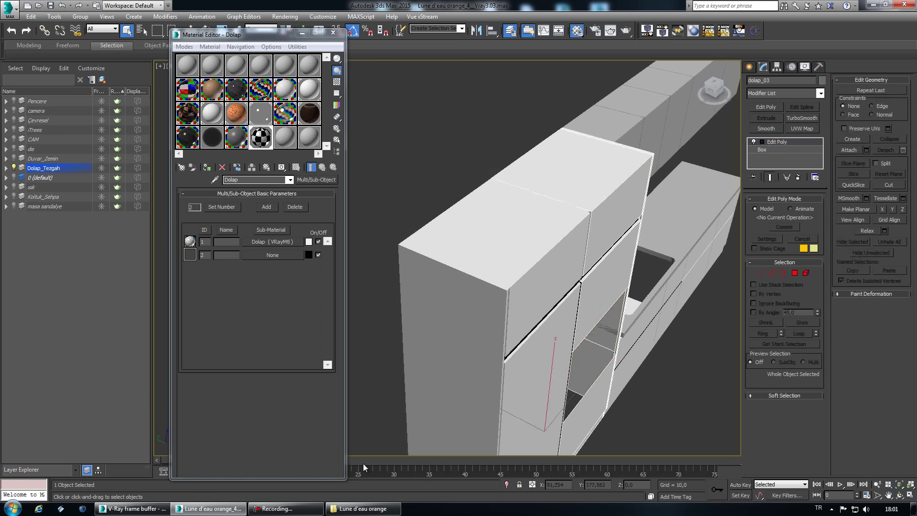
key("ctrl+z")
key("ctrl+z")
key("ctrl+z")
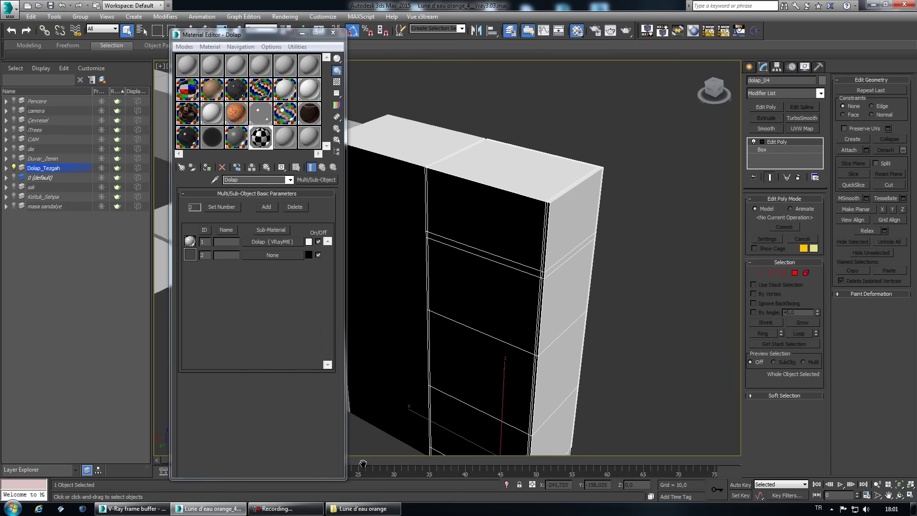
key("ctrl+z")
Enter Polygon mode on dolap_04, grow a front-panel selection, then clear it.
key("4")
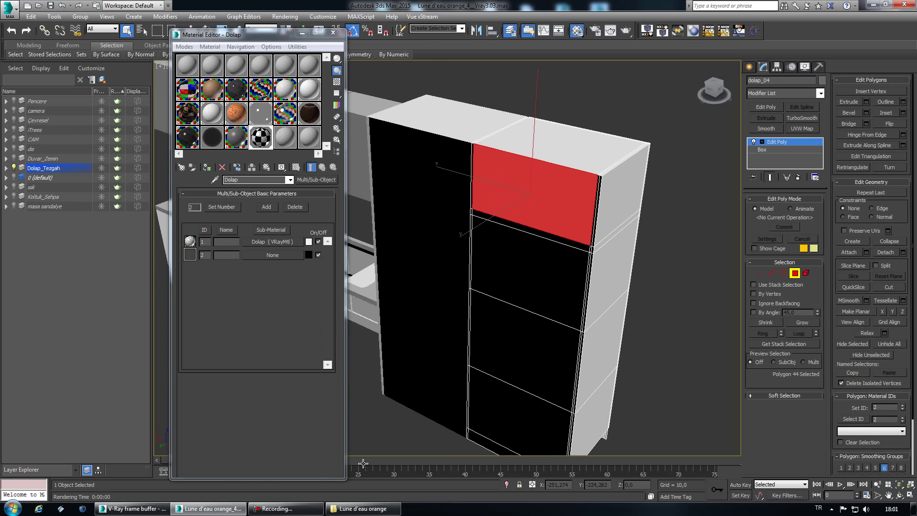
key("ctrl+y")
key("ctrl+y")
key("ctrl+y")
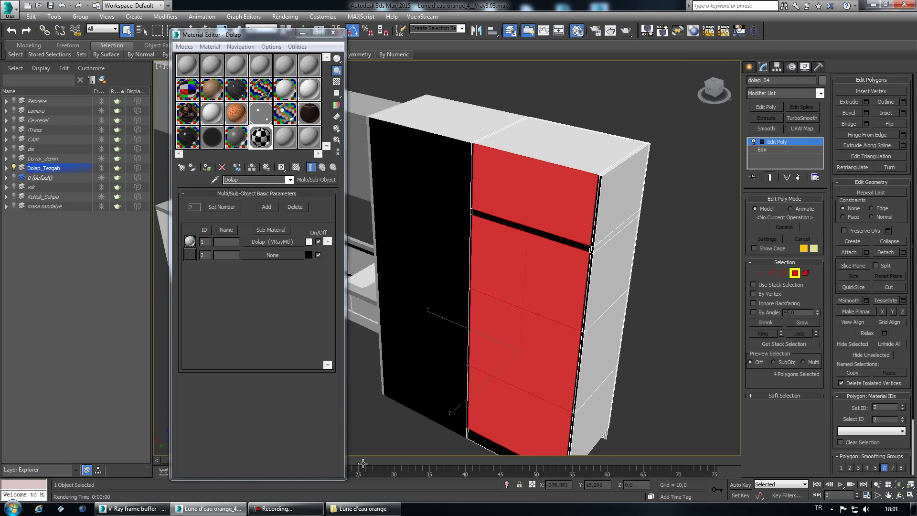
key("ctrl+y")
key("ctrl+y")
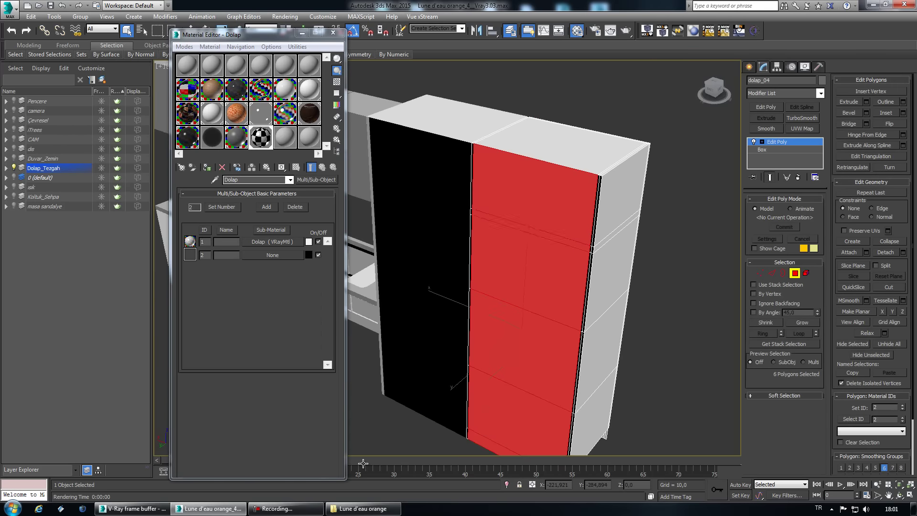
key("ctrl+Page_Up")
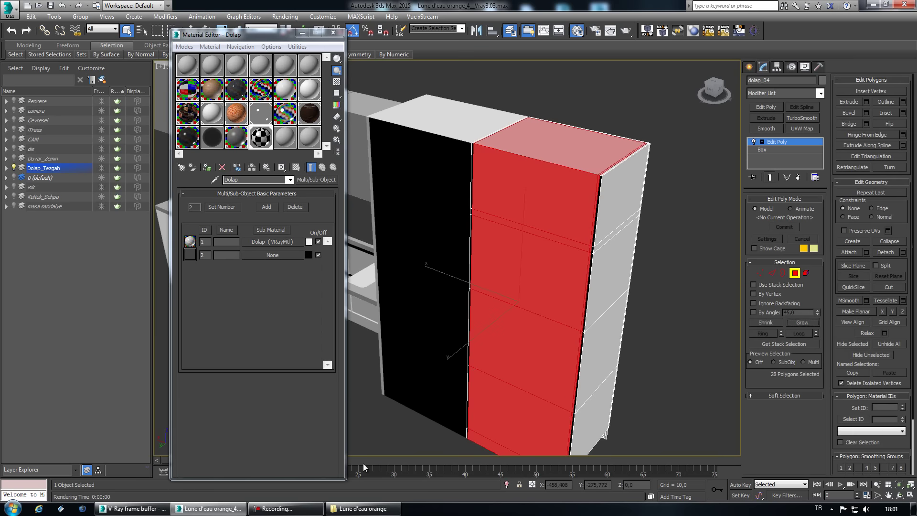
key("ctrl+Page_Up")
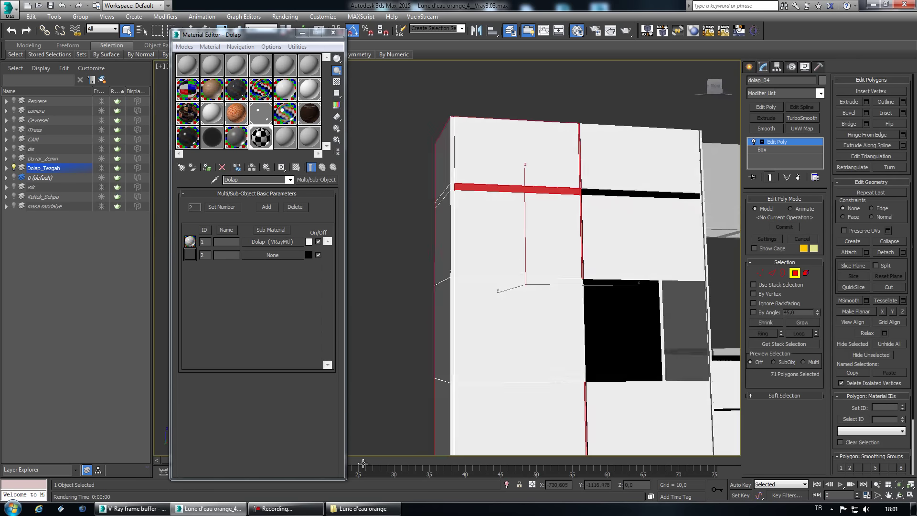
key("ctrl+d")
Select dolap_04's five front panels and thin bottom-edge strips, zoomed in.
left_click(535, 143, "ctrl")
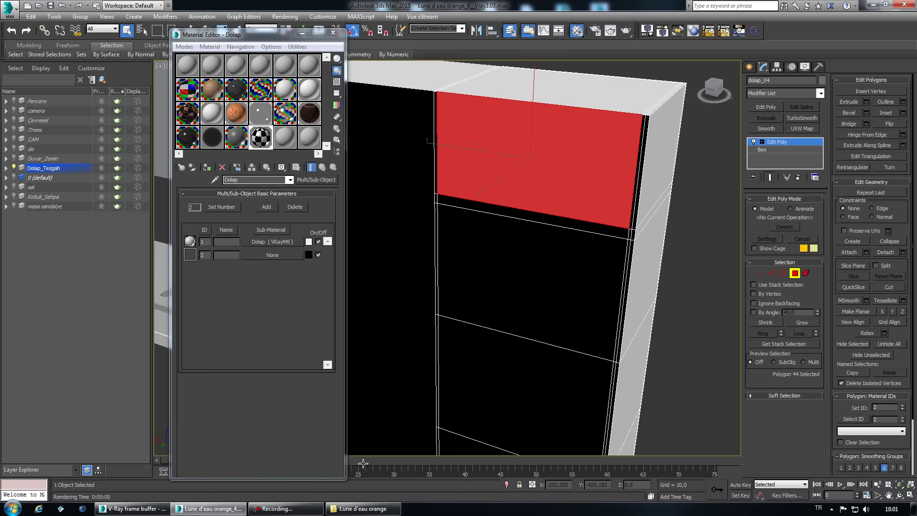
left_click(535, 258, "ctrl")
left_click(526, 373, "ctrl")
left_click(530, 335, "ctrl")
left_click(525, 406, "ctrl")
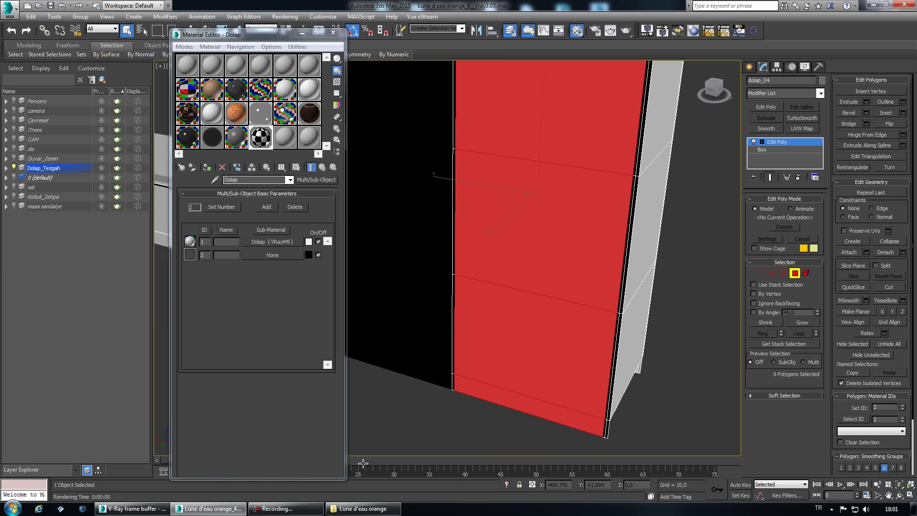
key("z")
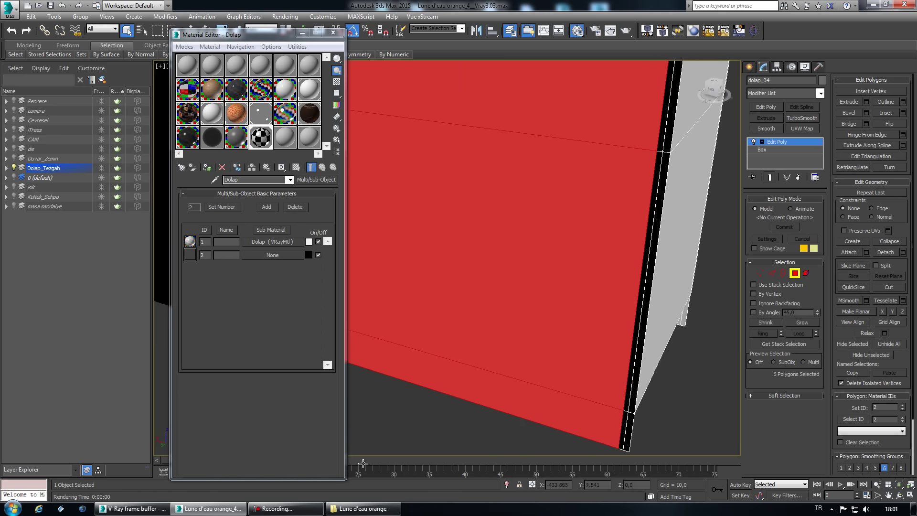
left_click(624, 430, "ctrl")
left_click(629, 432, "ctrl")
Clear that selection and pick dolap_04's three thin vertical edge faces instead.
key("ctrl+d")
key("shift+z")
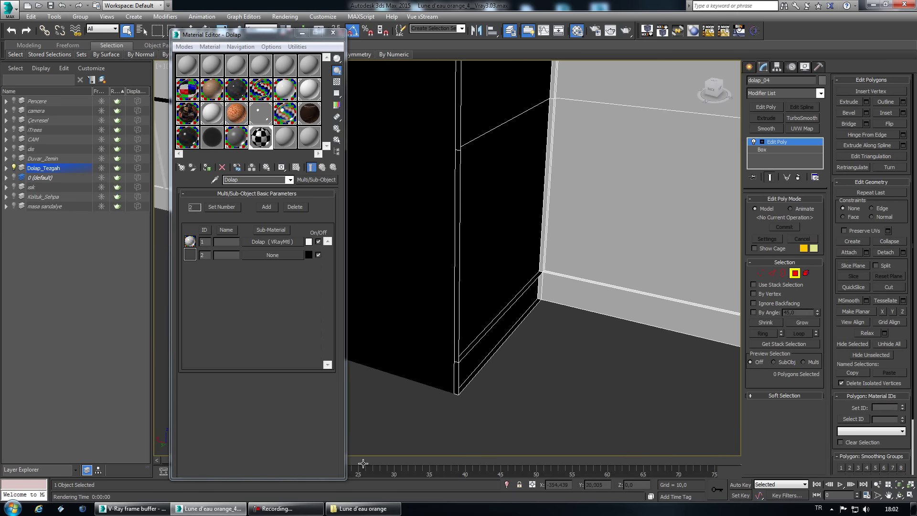
left_click(457, 377)
left_click(458, 239, "ctrl")
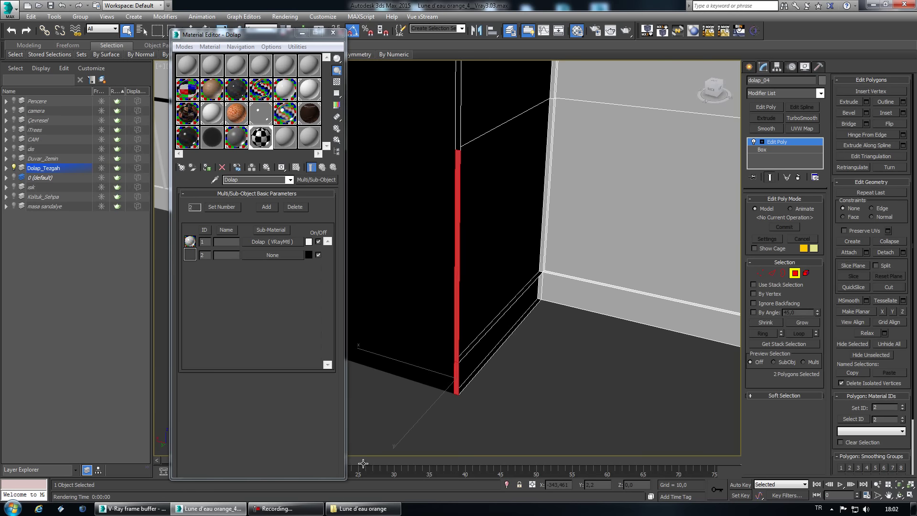
left_click(502, 215, "ctrl")
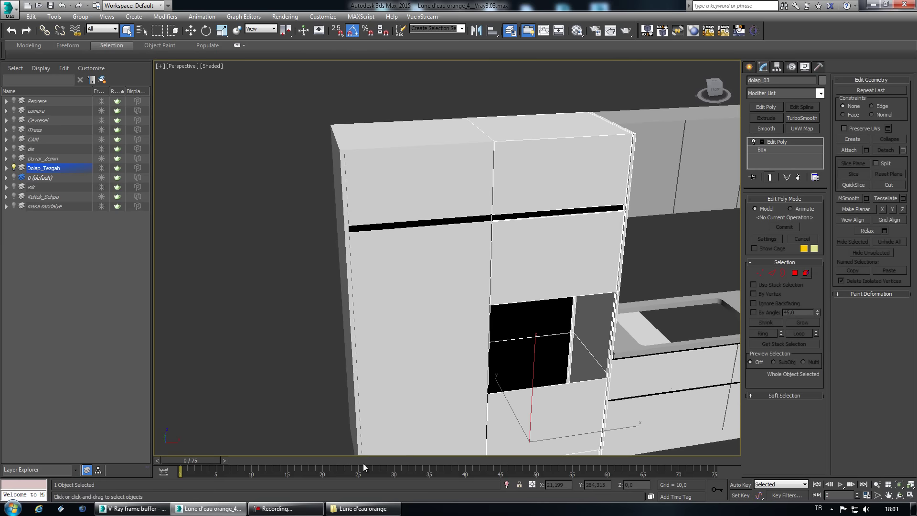
Check dolap_03's faces from the Top view, then exit polygon editing and deselect.
key("t")
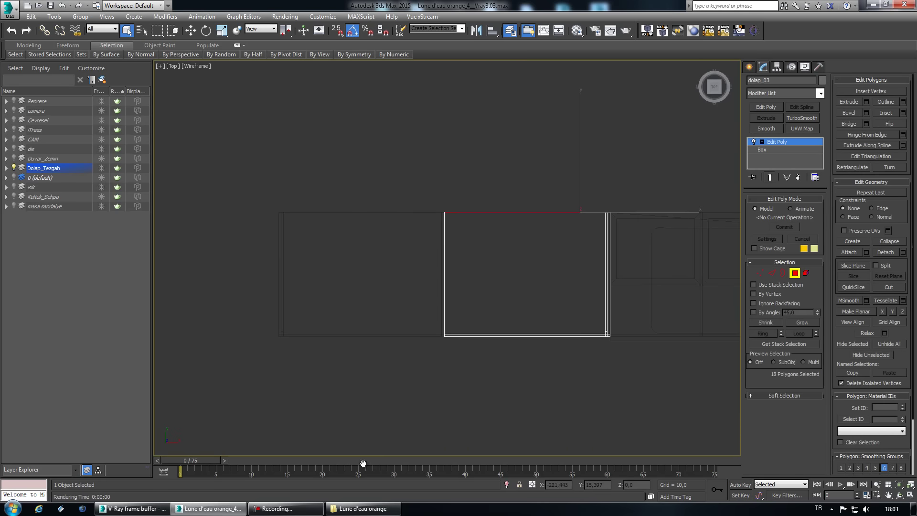
key("ctrl+d")
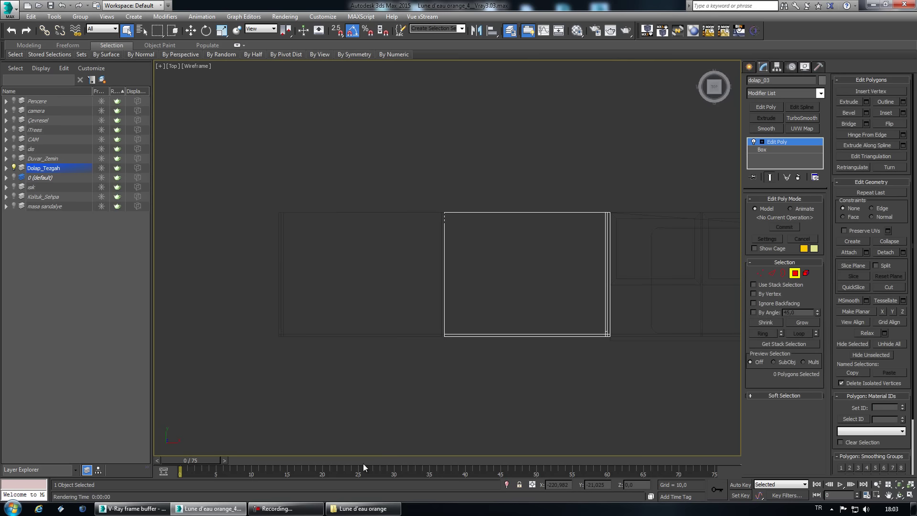
key("ctrl+a")
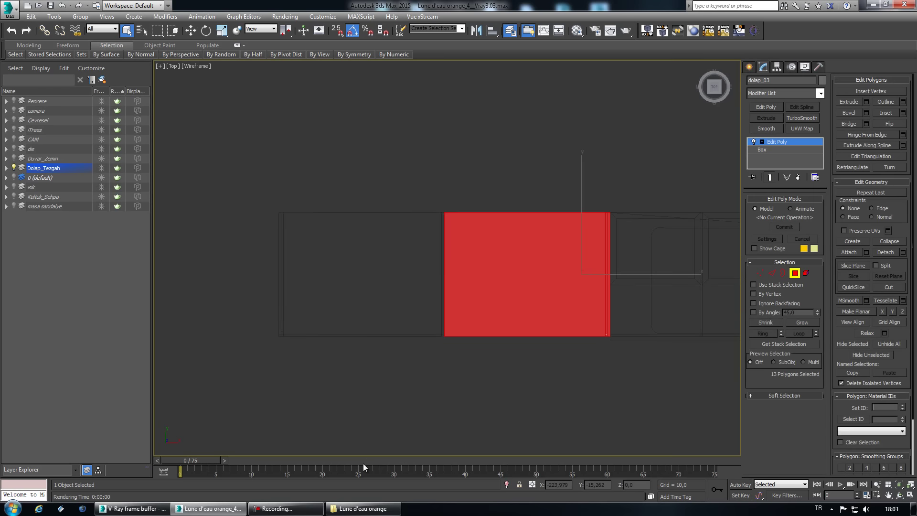
key("4")
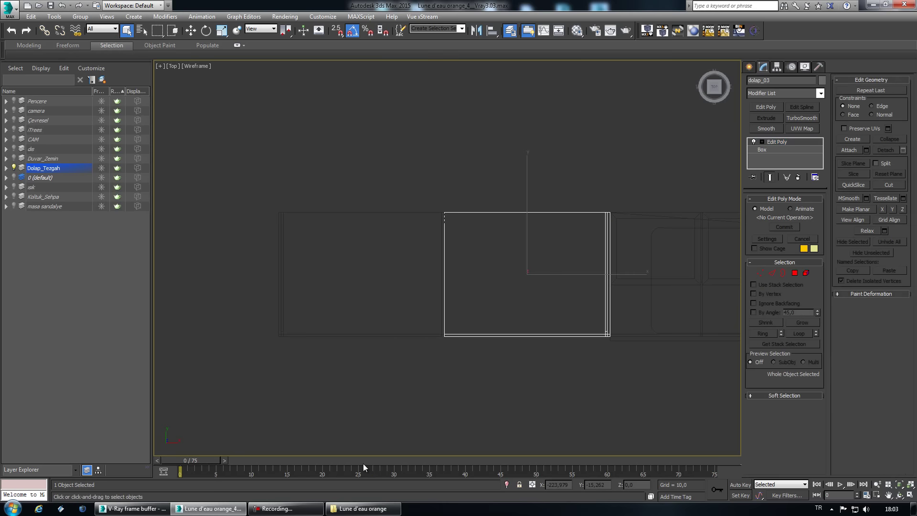
key("ctrl+d")
Switch back to a shaded Perspective view and zoom around the kitchen.
key("p")
key("F3")
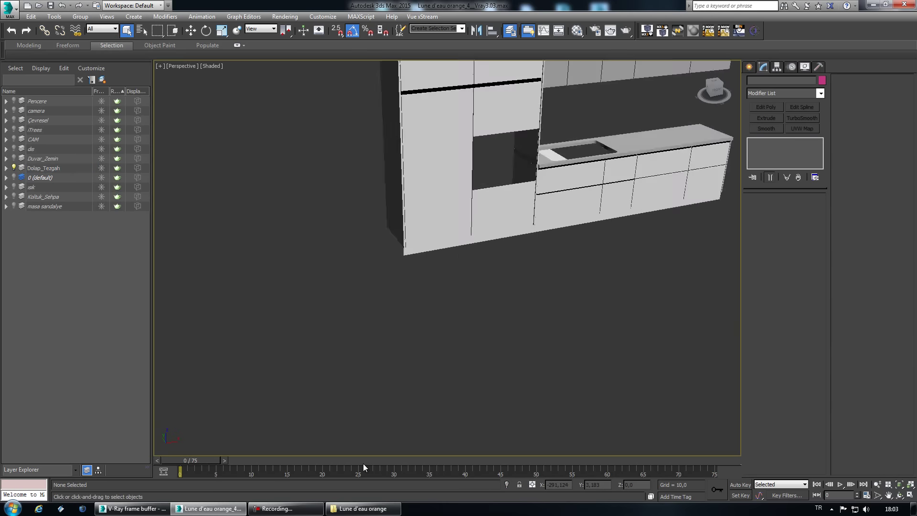
scroll(365, 467, "down", 2)
scroll(364, 466, "up", 3)
scroll(363, 463, "up", 3)
scroll(363, 463, "down", 1)
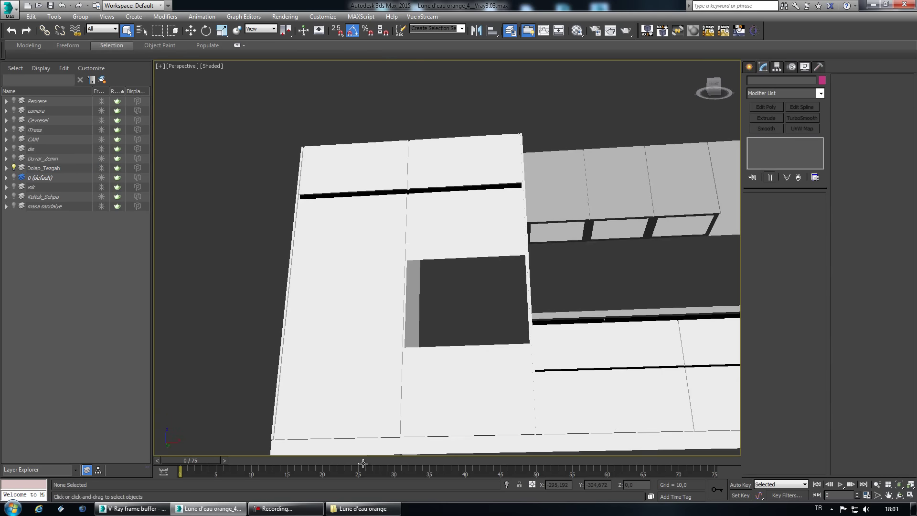
scroll(363, 463, "up", 3)
scroll(363, 463, "up", 2)
scroll(363, 463, "up", 2)
scroll(363, 464, "down", 1)
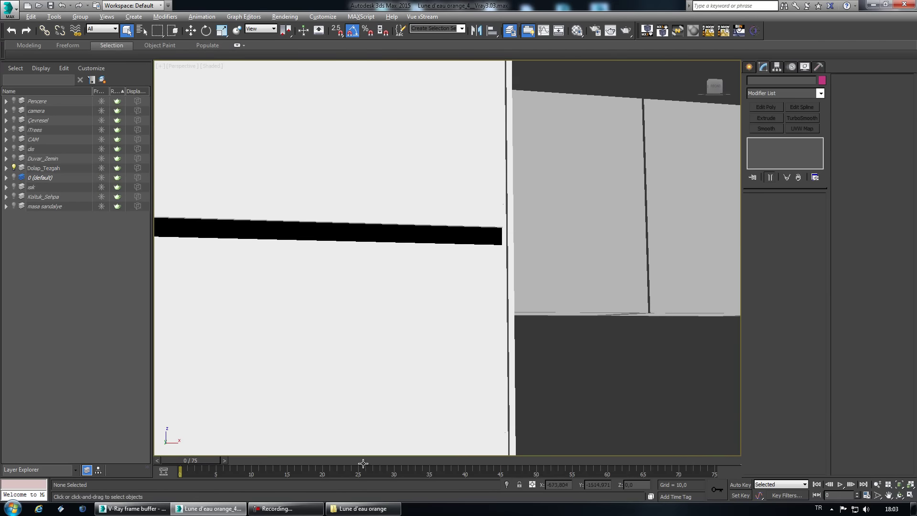
scroll(363, 463, "down", 1)
scroll(363, 464, "down", 2)
scroll(363, 464, "down", 2)
scroll(363, 463, "up", 3)
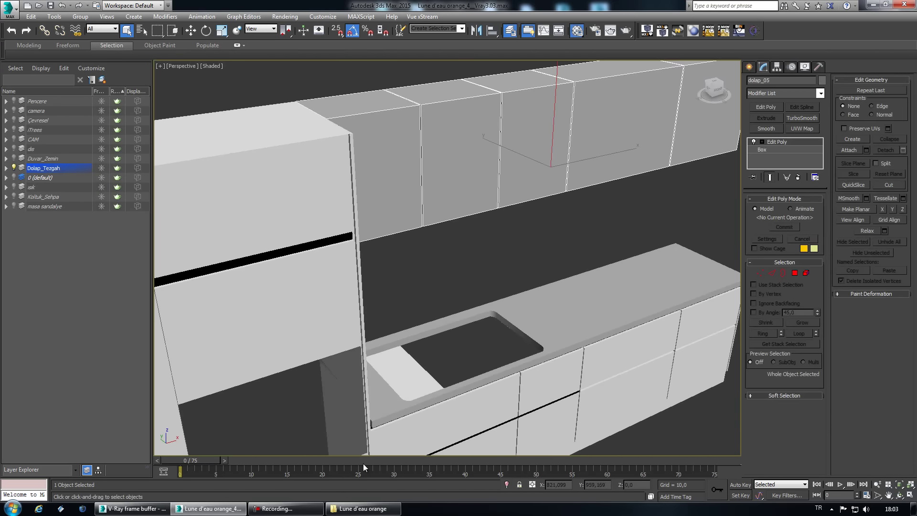
Glance at the Dolap material, then frame dolap_05 at Polygon level.
key("m")
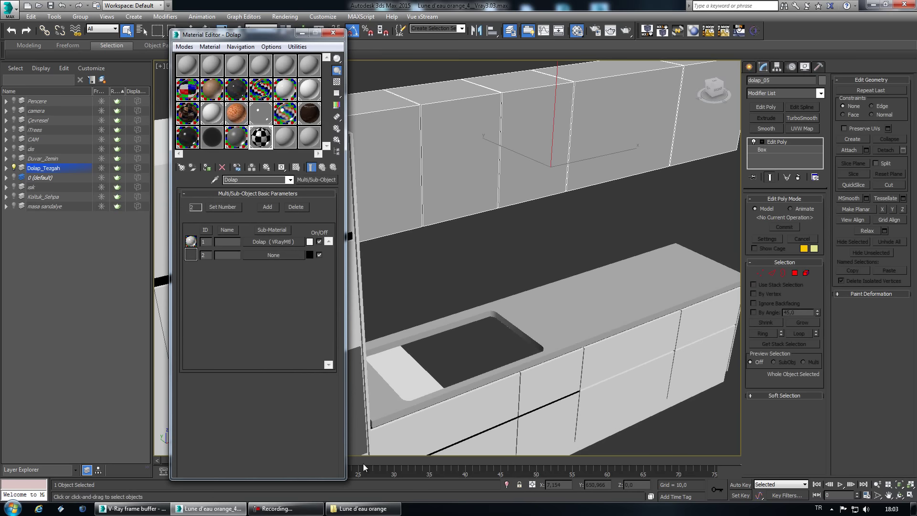
key("m")
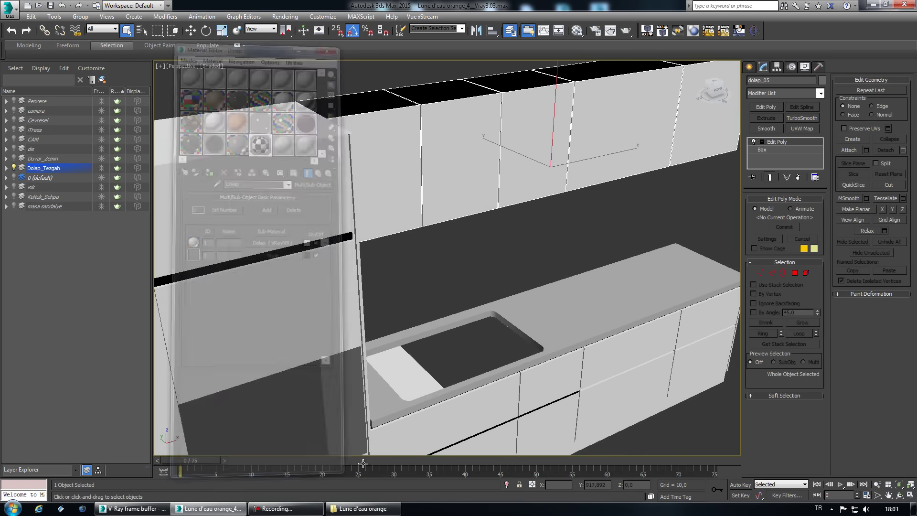
key("z")
key("4")
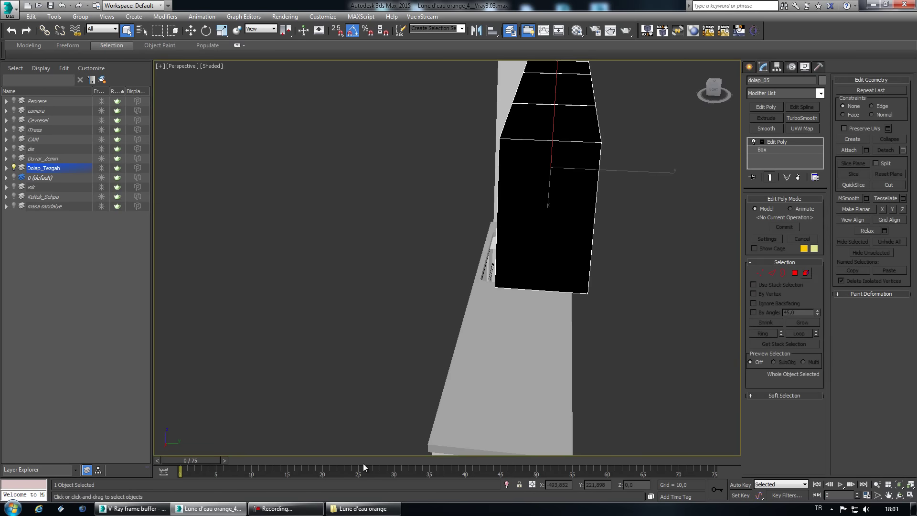
key("z")
key("shift+z")
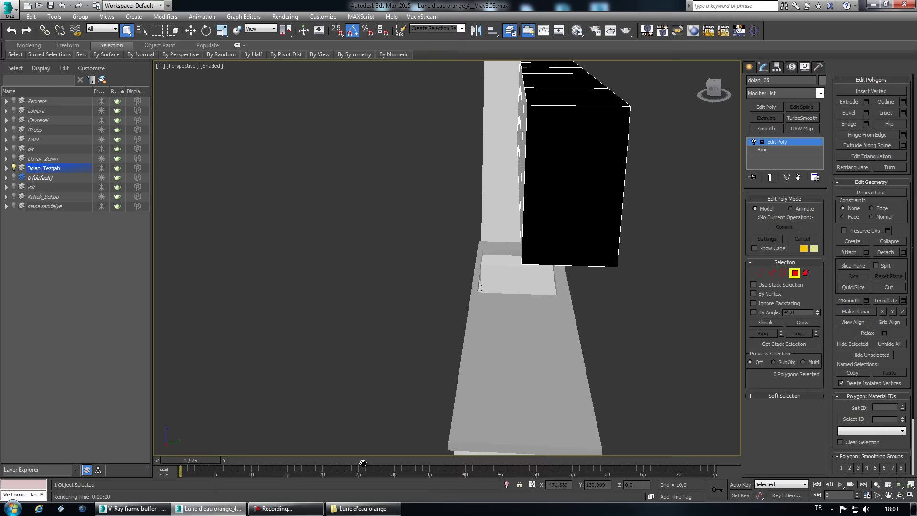
key("shift+z")
key("shift+z")
key("shift+z")
key("shift+z")
key("shift+z")
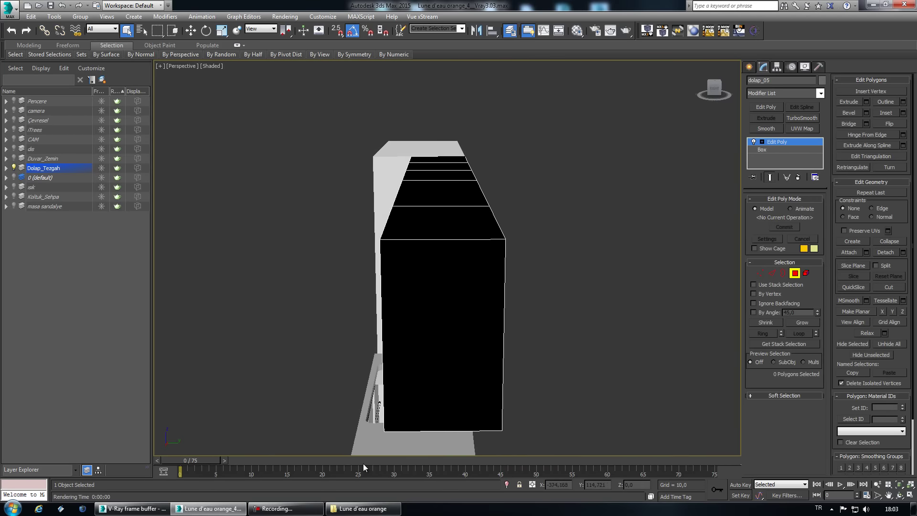
Give all 31 polygons of dolap_05 ID 1, then exit and deselect.
key("ctrl+a")
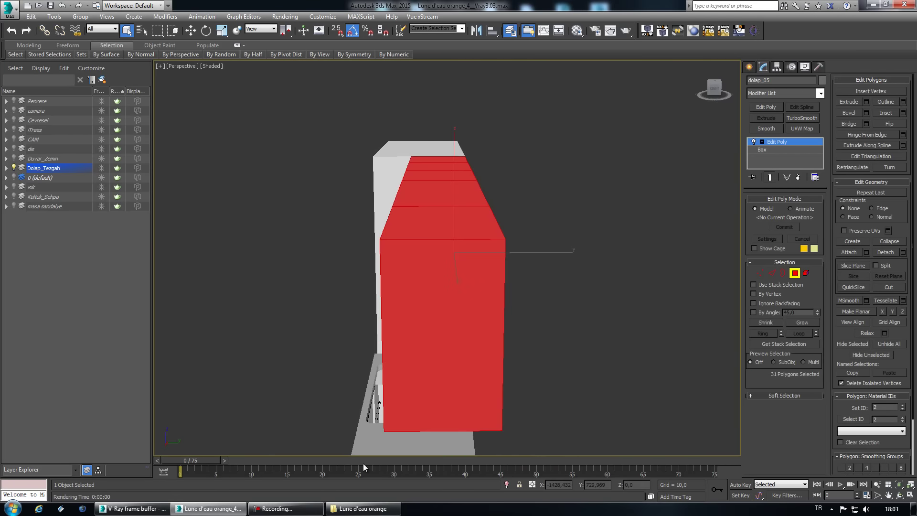
type("1")
key("Return")
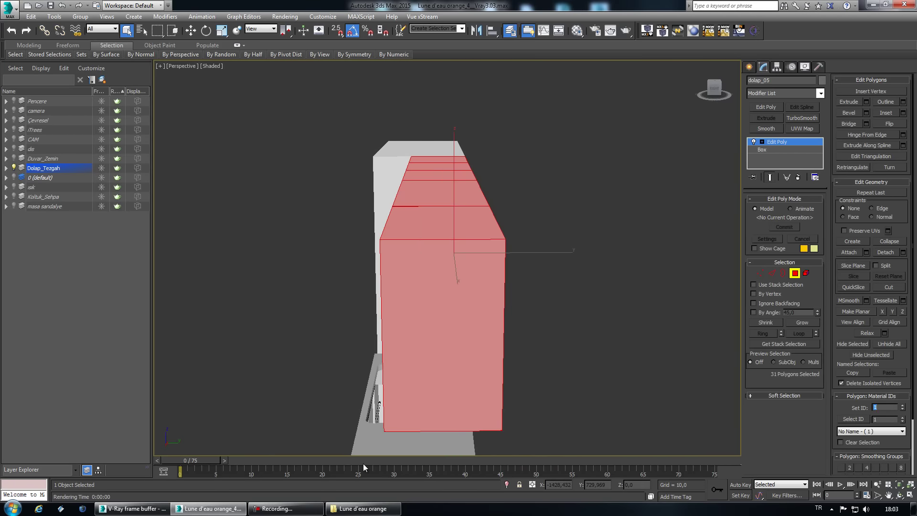
key("ctrl+d")
key("shift+z")
Make Dolap's empty sub-material 2 a VRayMtl and preview it on a checker background.
key("shift+z")
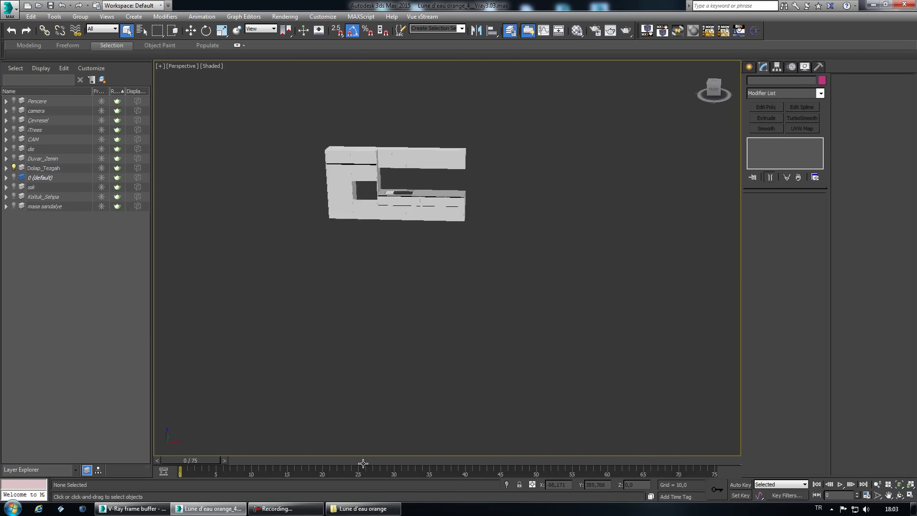
key("shift+z")
key("shift+z")
key("m")
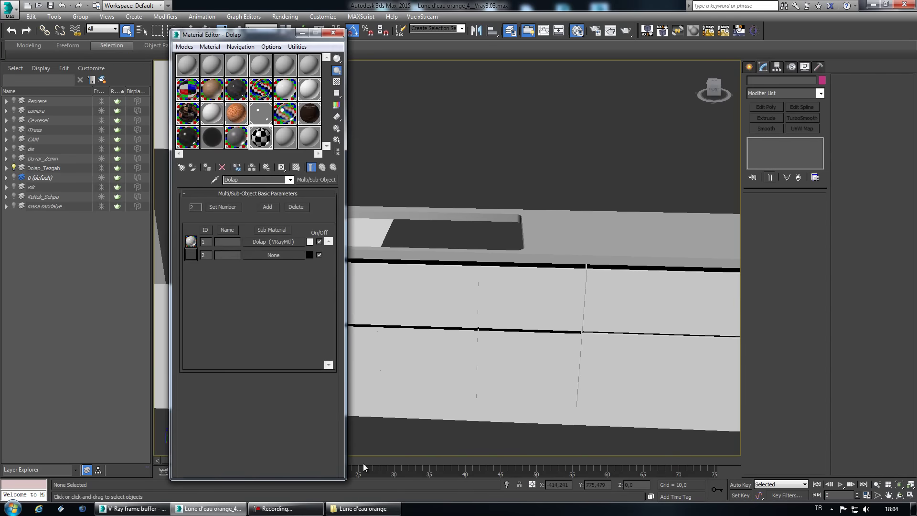
left_click(274, 255)
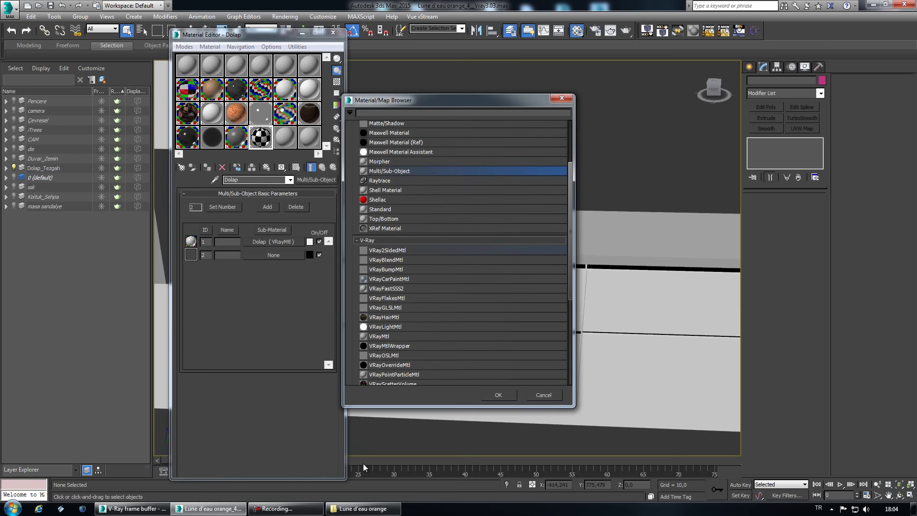
double_click(378, 290)
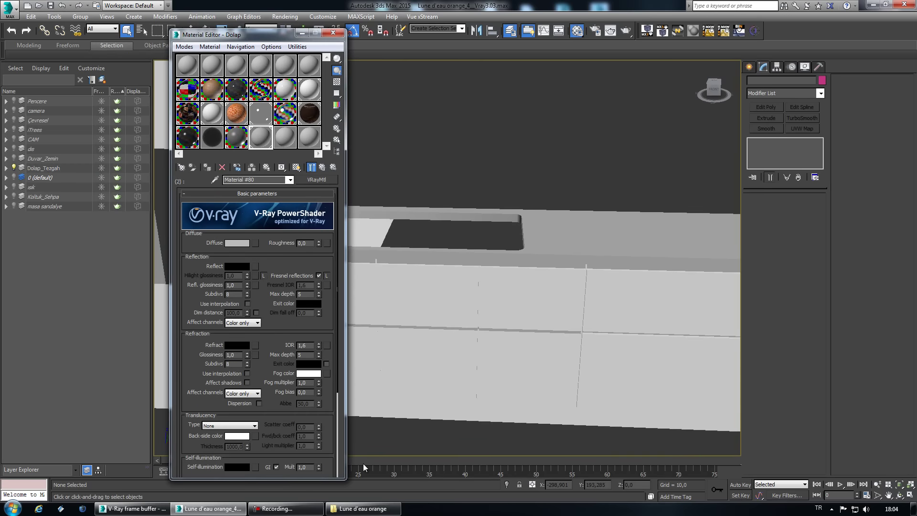
key("b")
key("m")
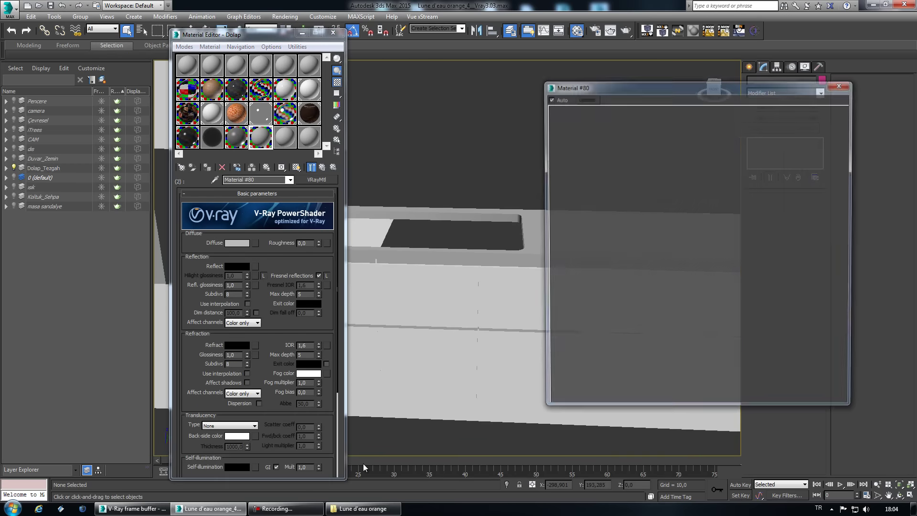
Give sub-material 2 a black diffuse and reflection glossiness 0,85.
left_click(237, 243)
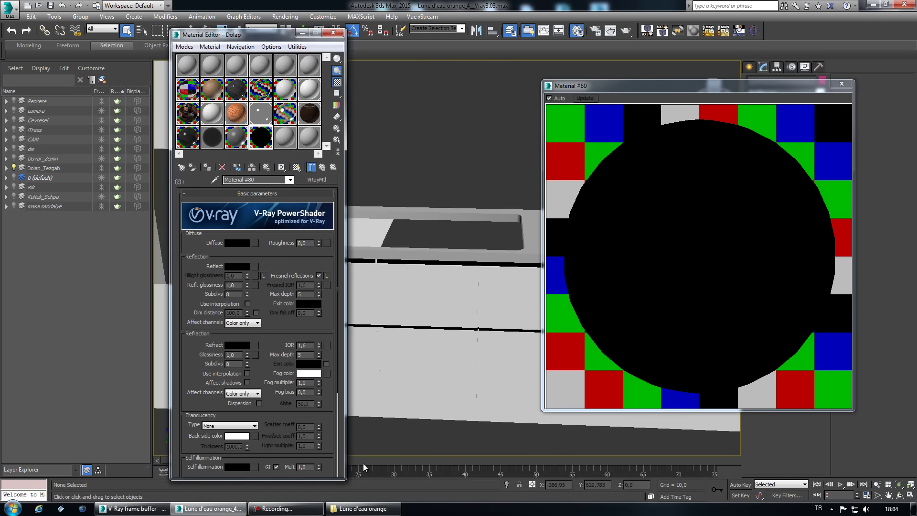
key("Return")
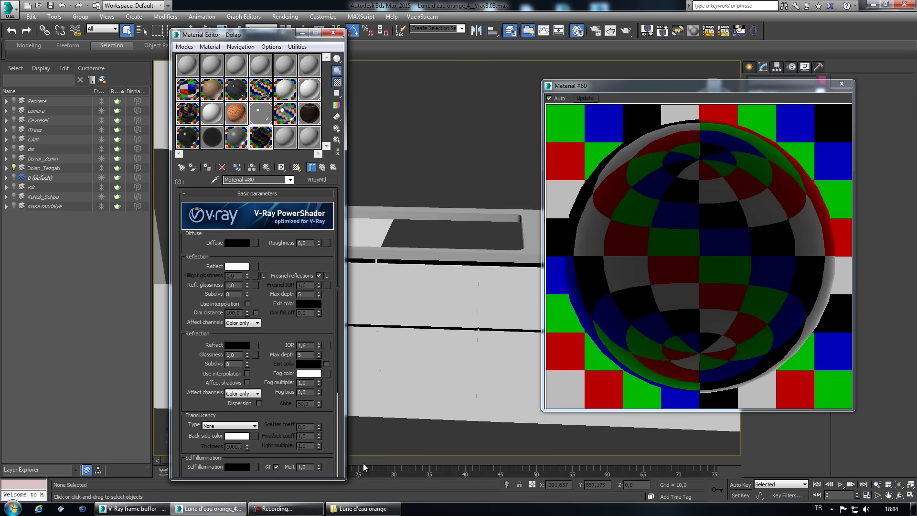
key("Tab")
type("0,95")
key("Return")
key("BackSpace")
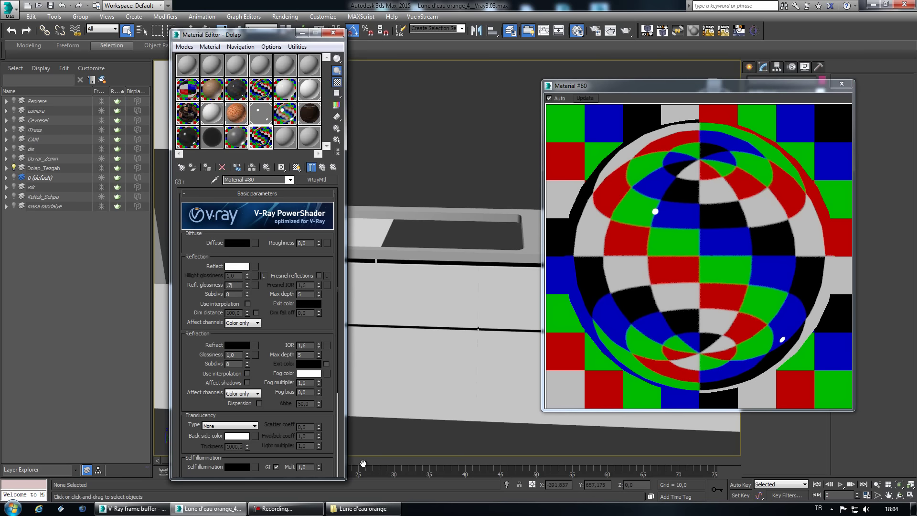
type("5")
key("Return")
type(",")
key("Return")
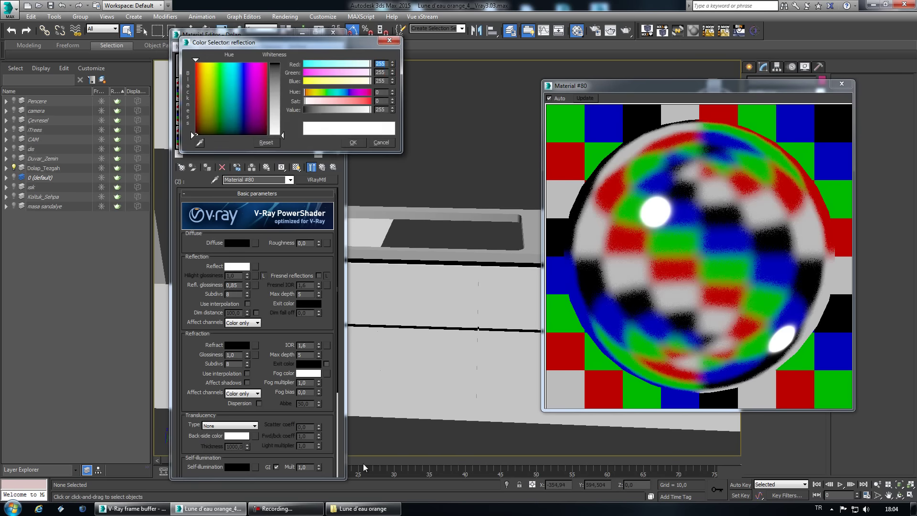
Set the reflection to 212 grey with 12 subdivs, then close the Material Editor.
left_click_drag(283, 135, 282, 122)
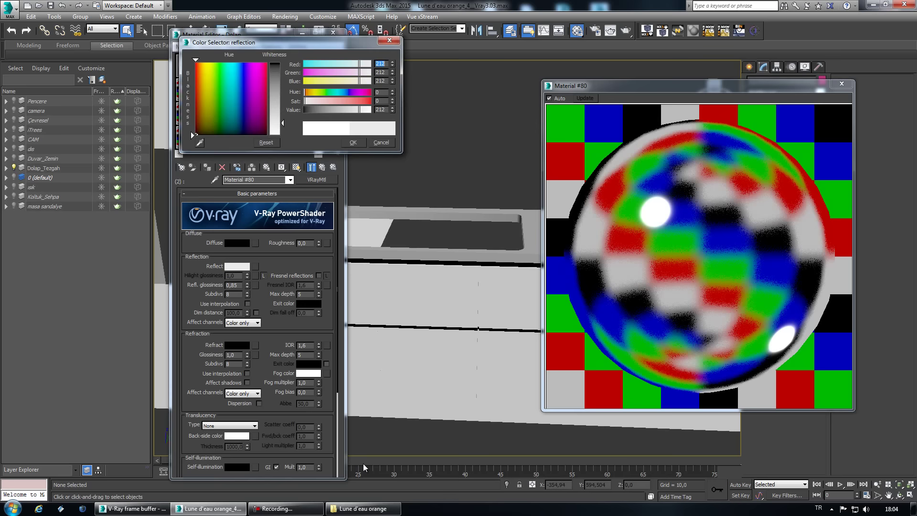
key("Return")
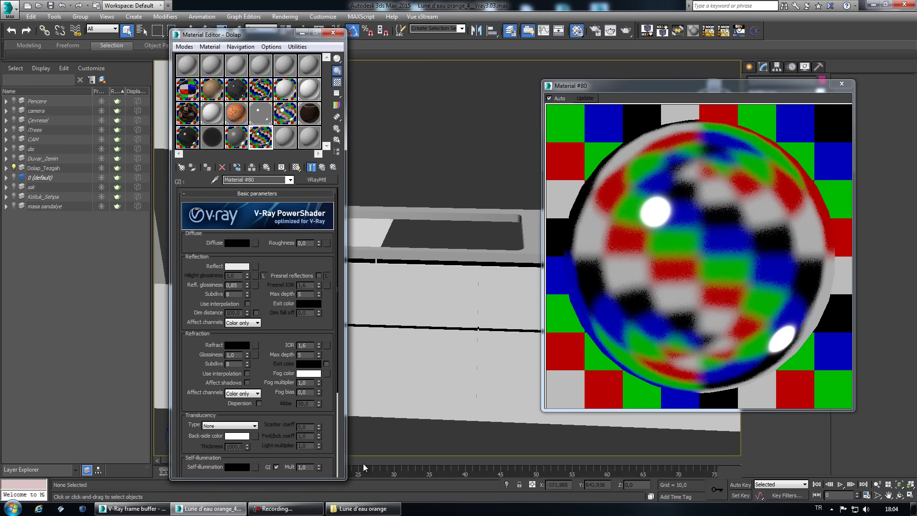
key("Tab")
type("21")
type("12")
key("Return")
key("Escape")
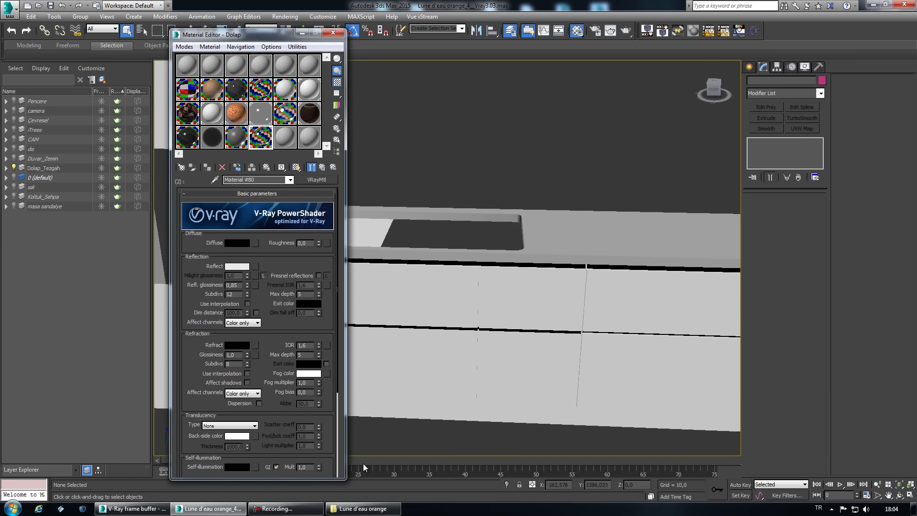
key("Escape")
scroll(363, 464, "down", 3)
Show the viewport through Camera007 using the Select Camera dialog.
scroll(363, 463, "down", 3)
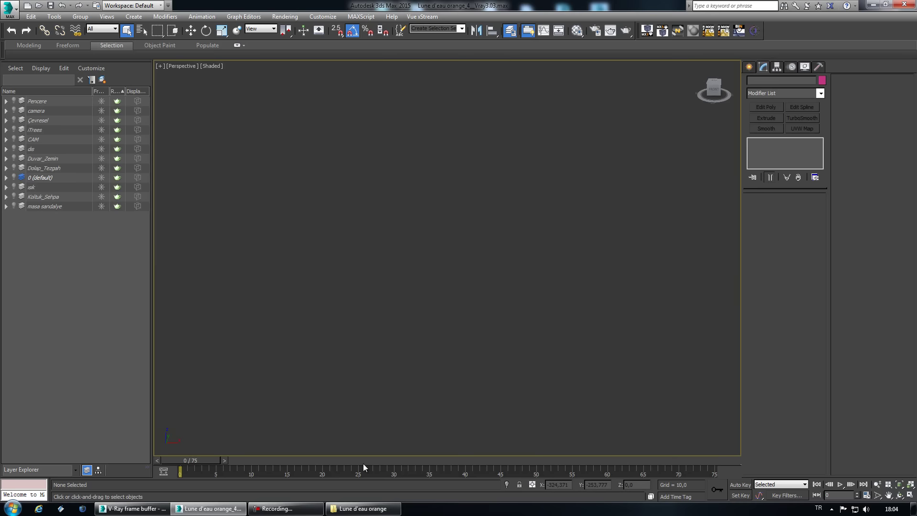
key("c")
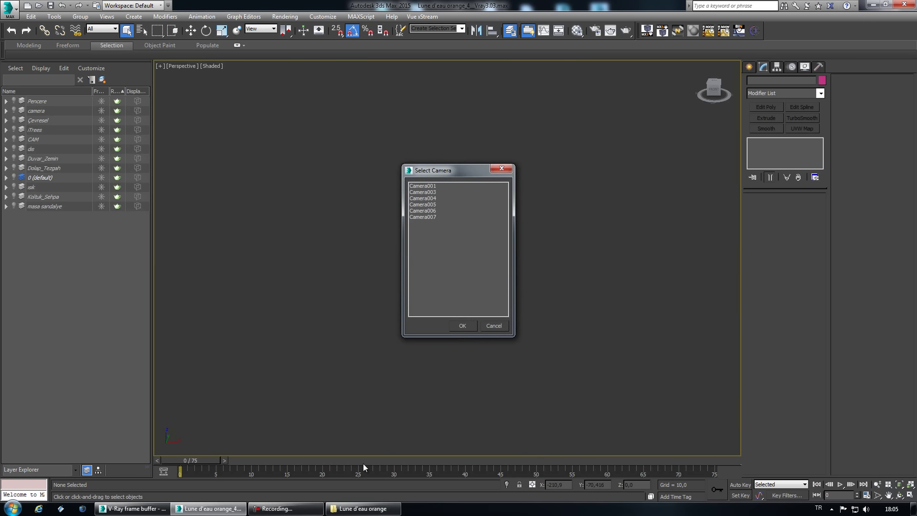
key("End")
key("Return")
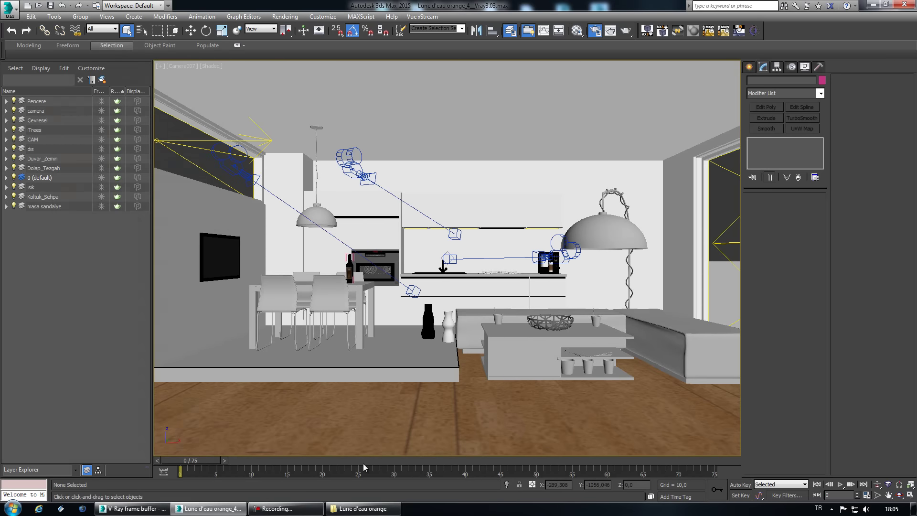
key("F10")
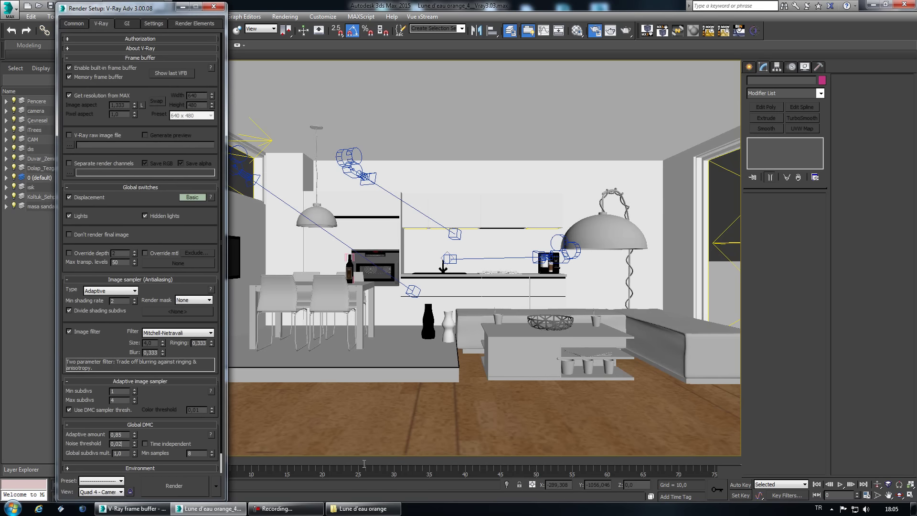
Set noise threshold 0,01, min samples 32, and the Medium irradiance map preset.
type("0")
type("1")
key("Return")
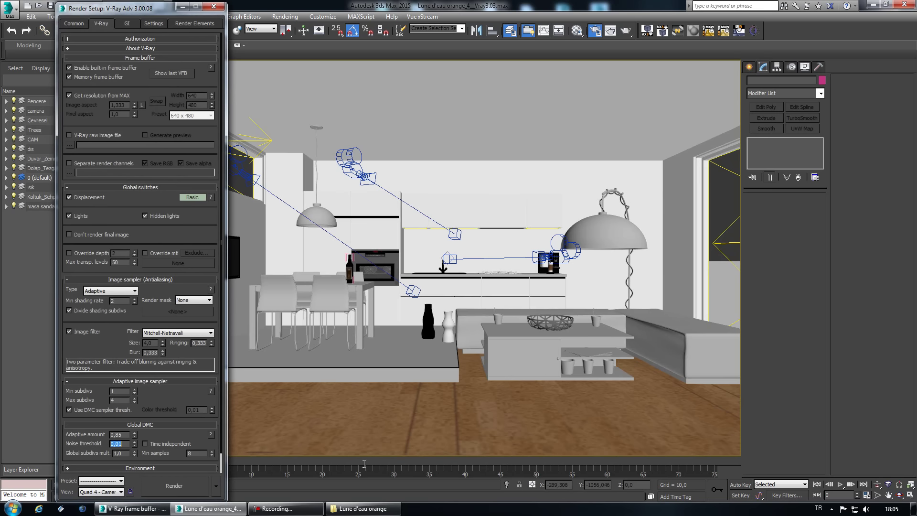
key("Tab")
type("2")
key("Return")
key("ctrl+Tab")
key("alt+Down")
key("Down")
key("Return")
Set all five V-Ray lights to 16 subdivs in the V-Ray Light Lister.
key("alt+t")
key("Up")
key("Up")
key("Down")
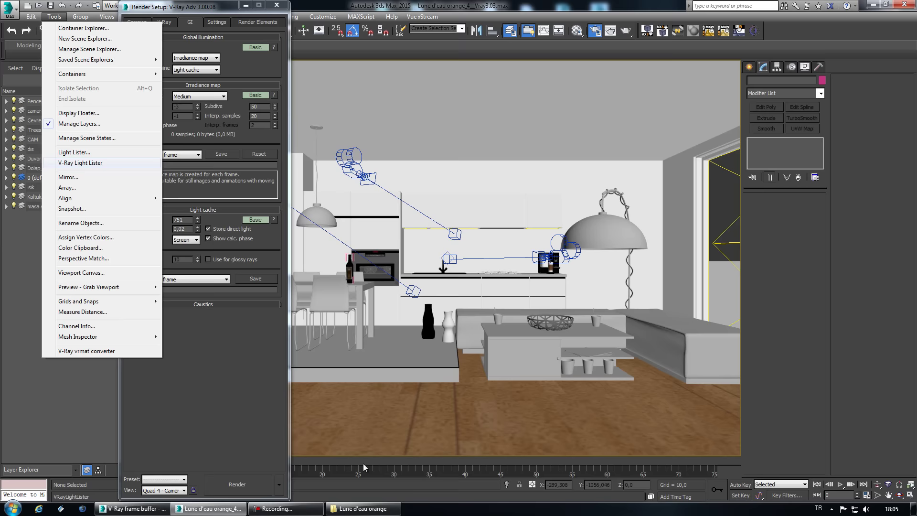
key("Return")
type("16")
key("Tab")
type("16")
key("Tab")
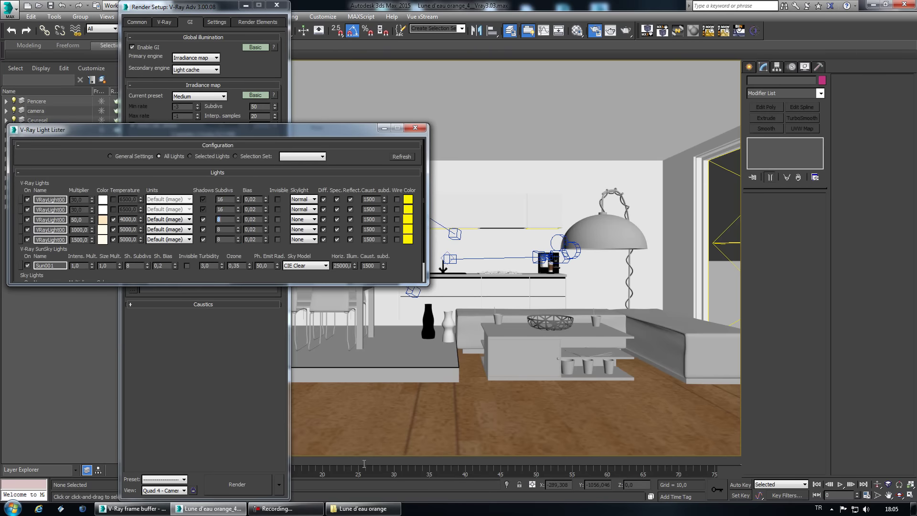
type("16")
key("Tab")
type("16")
key("Tab")
type("16")
key("Escape")
key("ctrl+shift+Tab")
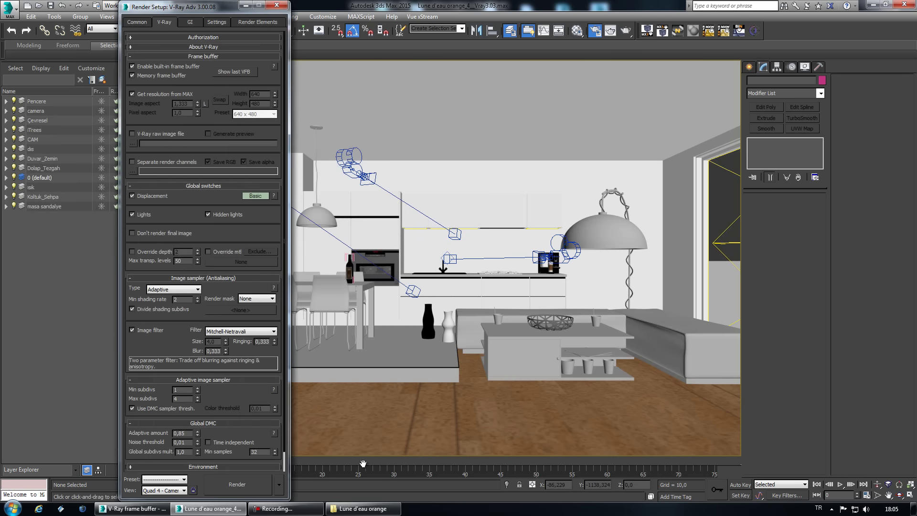
type("3")
Render the Camera007 view into the V-Ray frame buffer, restarting it once.
key("shift+q")
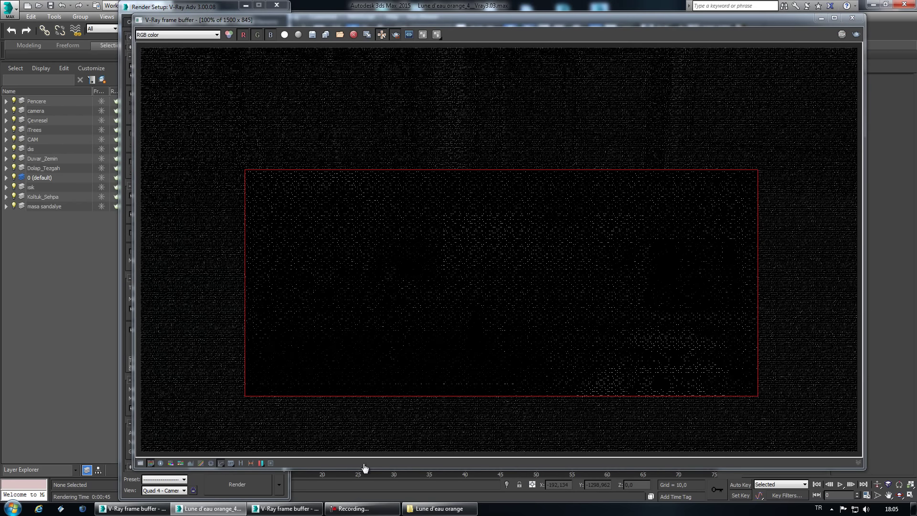
key("shift+q")
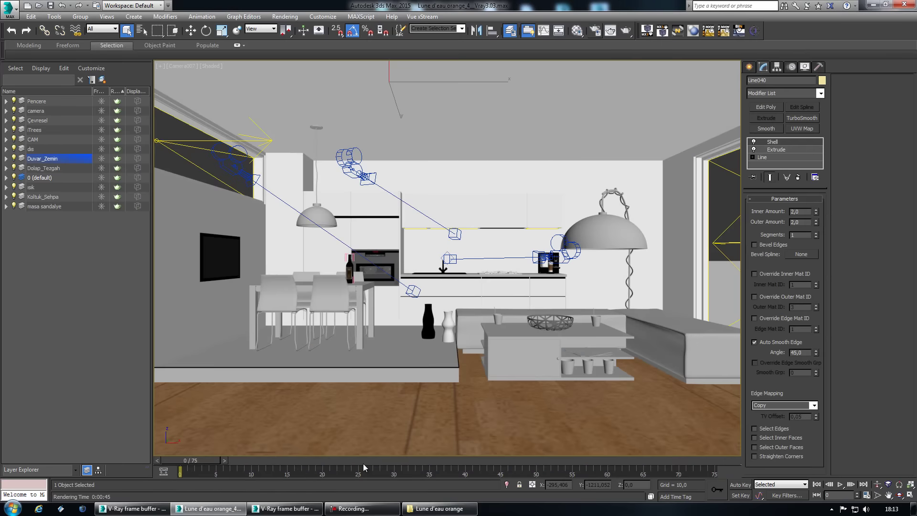
Open the Dolap multi-material's sub-material 1 in the Material Editor.
key("m")
left_click(285, 137)
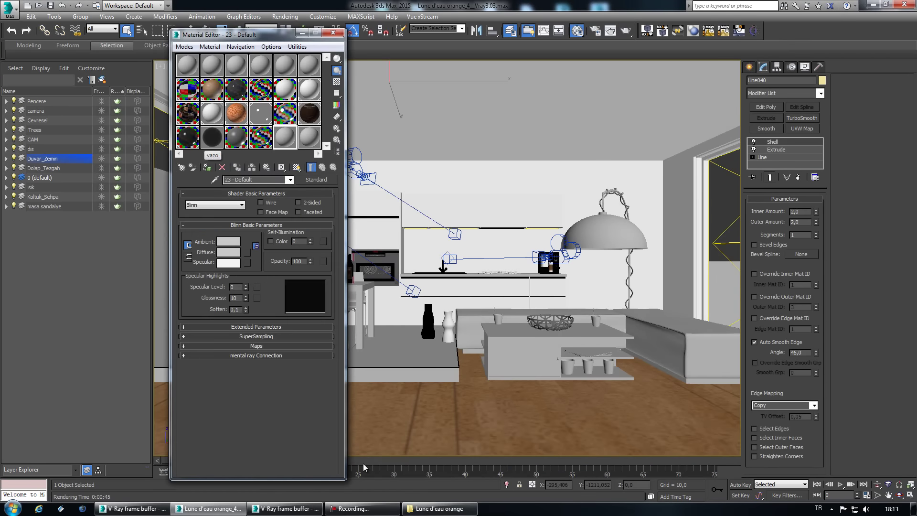
left_click(212, 137)
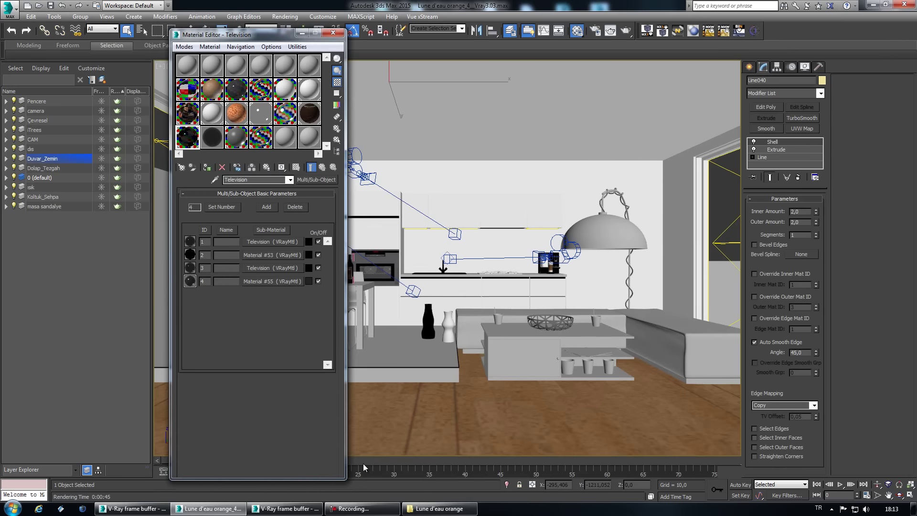
left_click(364, 467)
left_click(270, 242)
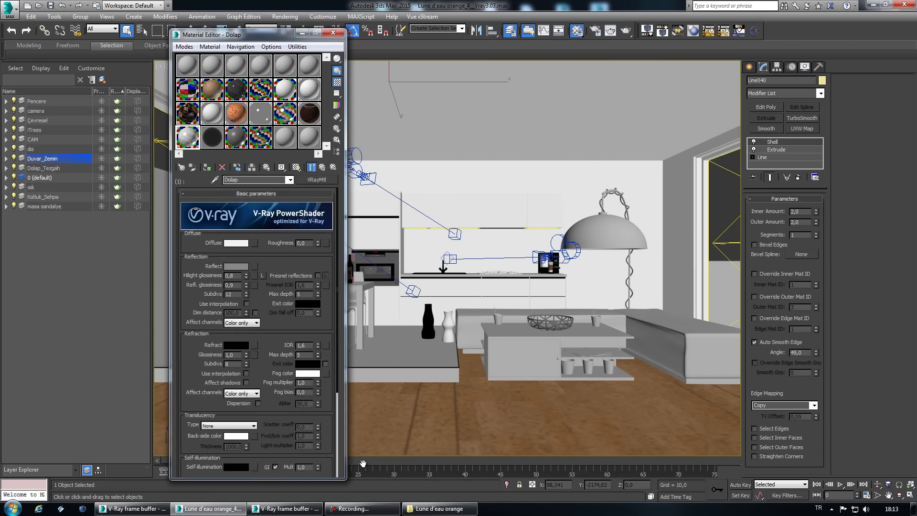
Make the Dolap diffuse colour red with hilight glossiness 0,95.
left_click(236, 243)
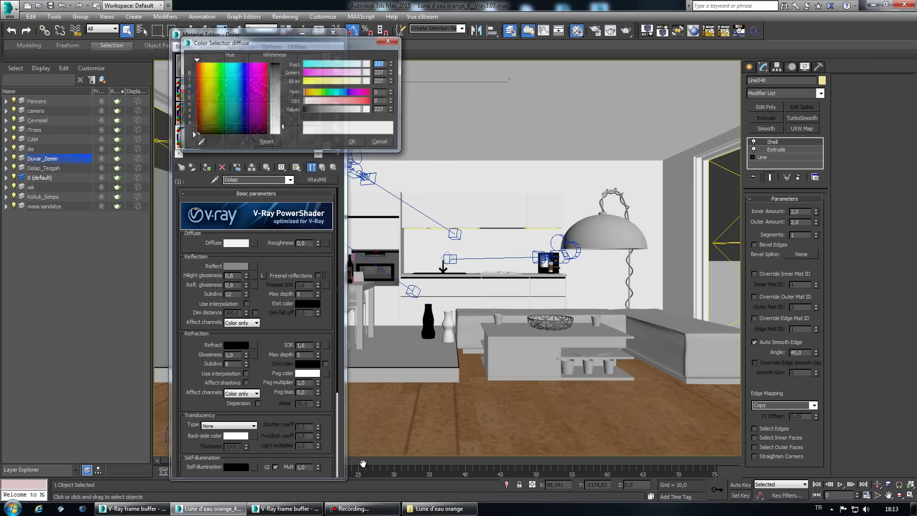
left_click(196, 70)
mouse_move(195, 70)
left_mouse_down()
mouse_move(194, 61)
mouse_move(195, 94)
left_mouse_up()
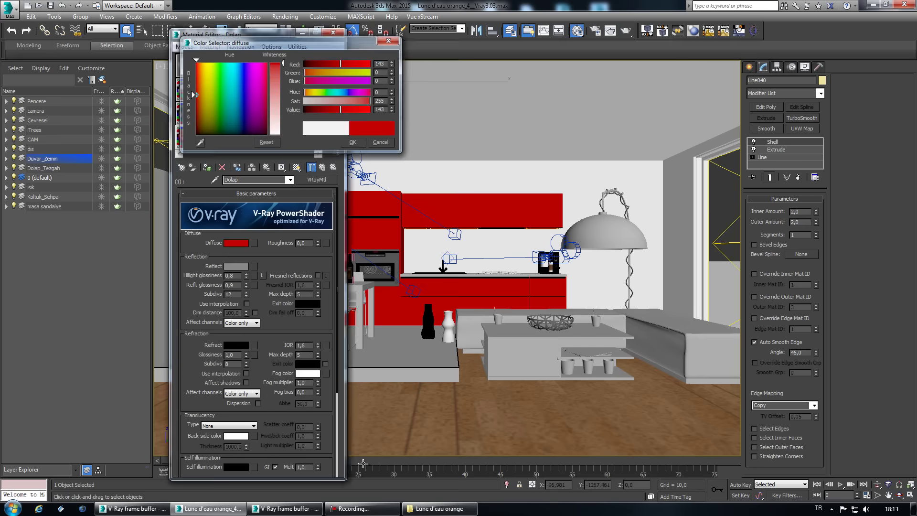
key("Return")
key("Tab")
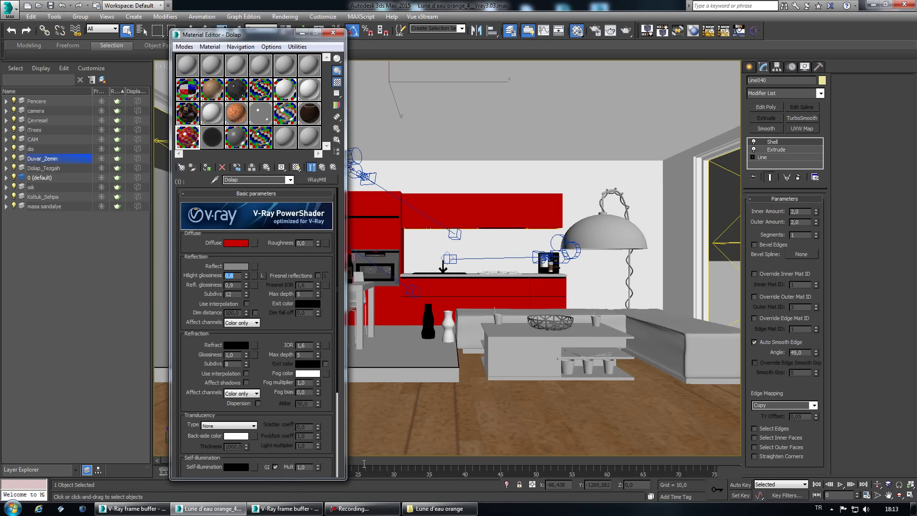
type("0,95")
key("Return")
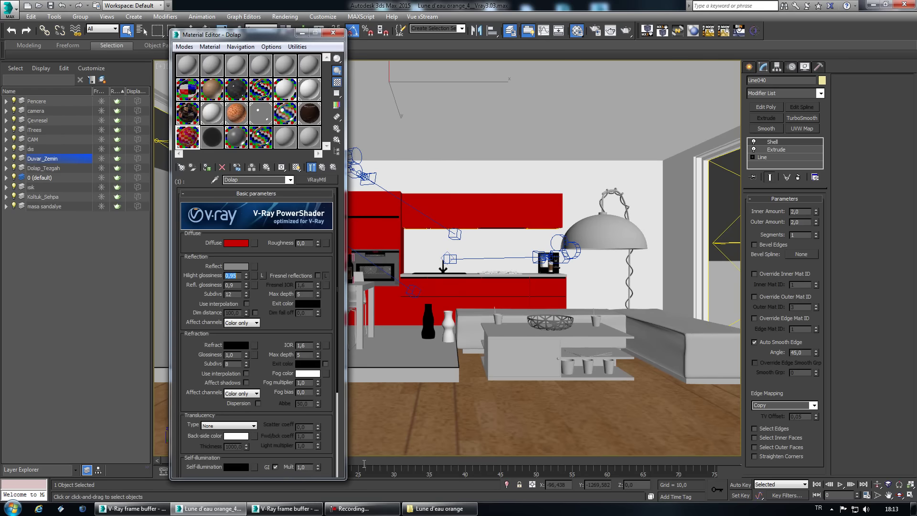
Lighten the Dolap reflection to grey 108 and render the scene.
left_click(236, 266)
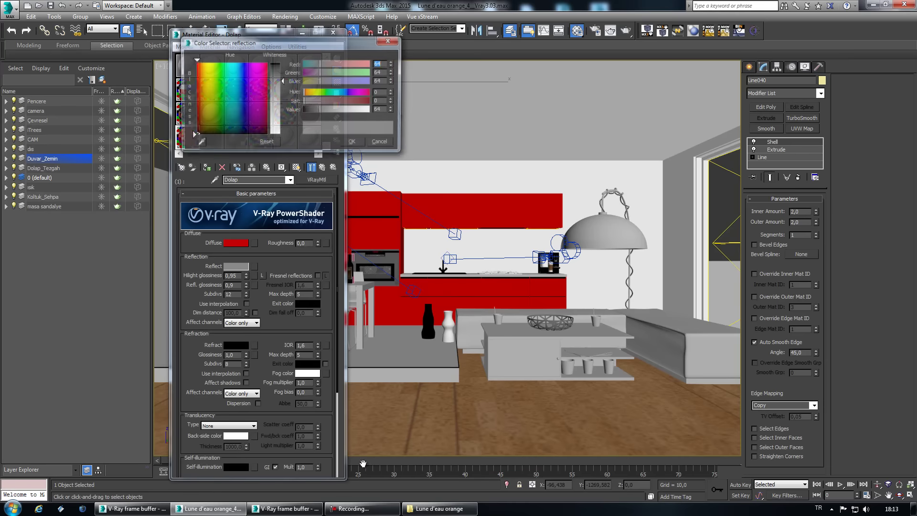
left_click_drag(321, 109, 332, 109)
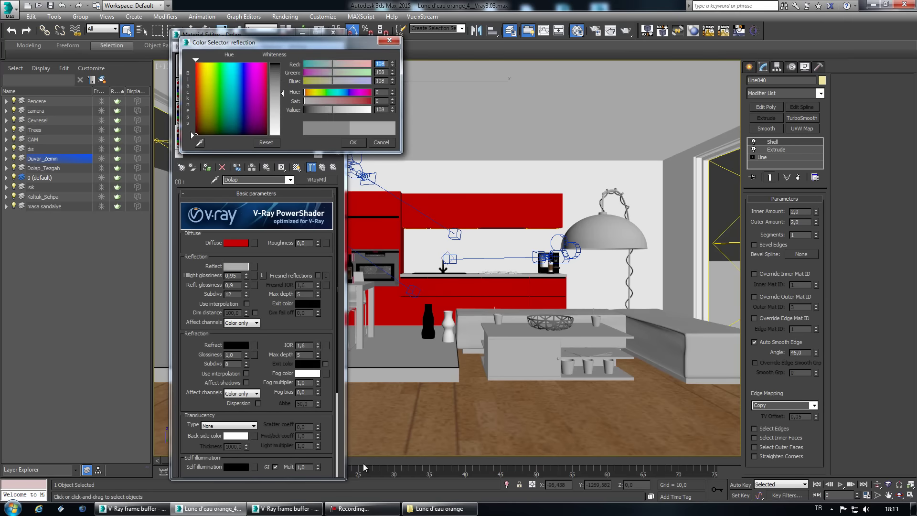
key("Return")
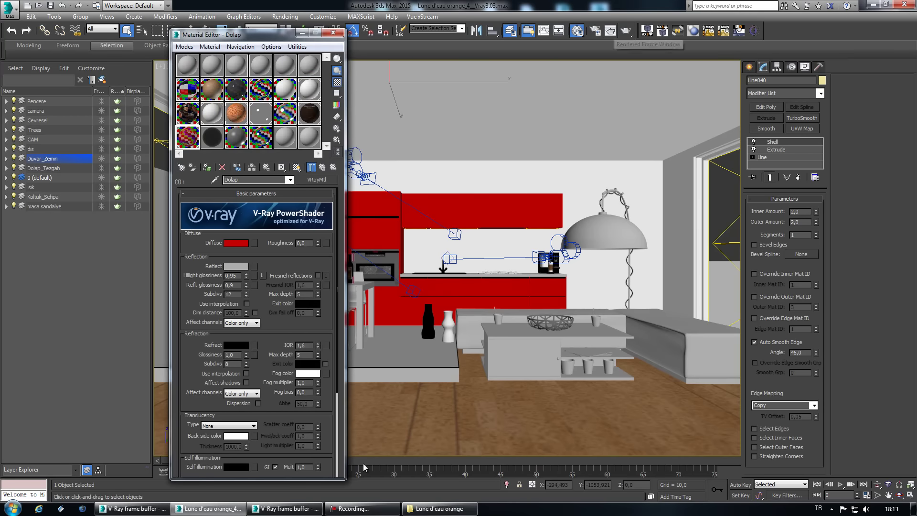
key("shift+q")
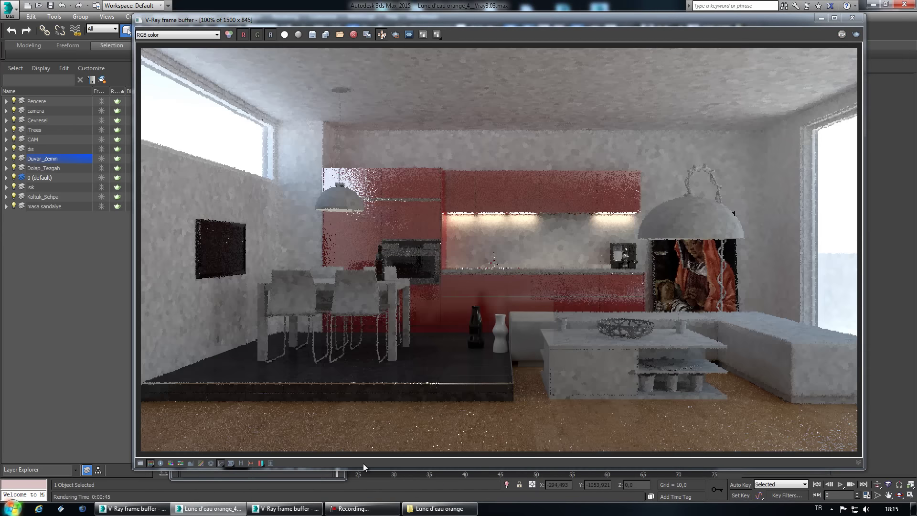
Set the Dolap VRayMtl diffuse to black and reflection to grey 155, then render.
key("alt+Tab")
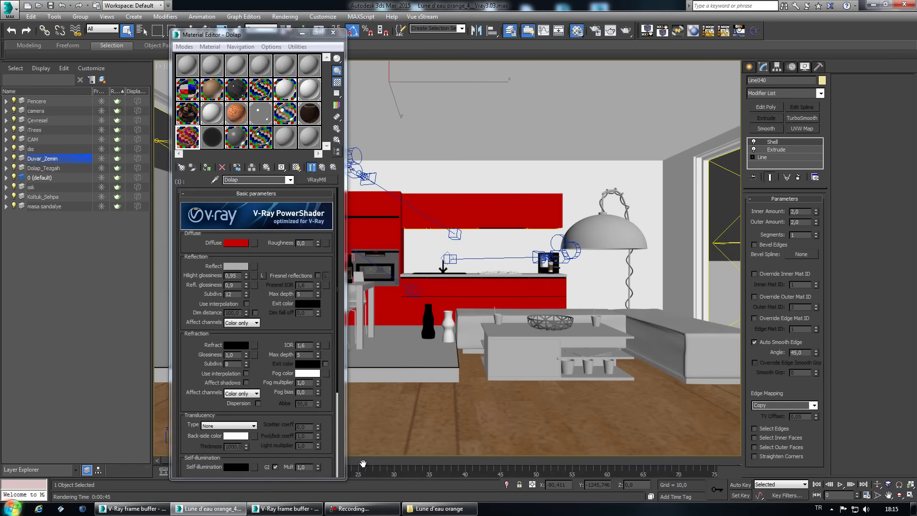
left_click(236, 242)
left_click_drag(356, 110, 304, 109)
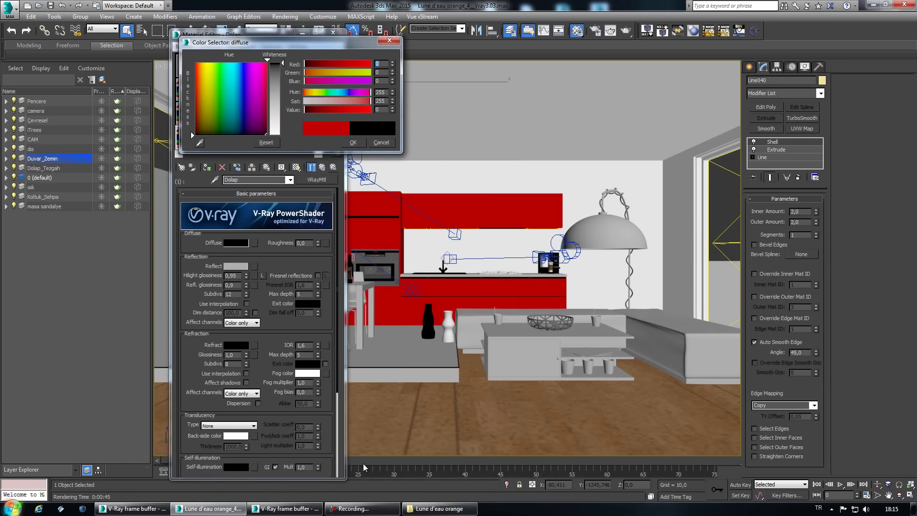
key("Return")
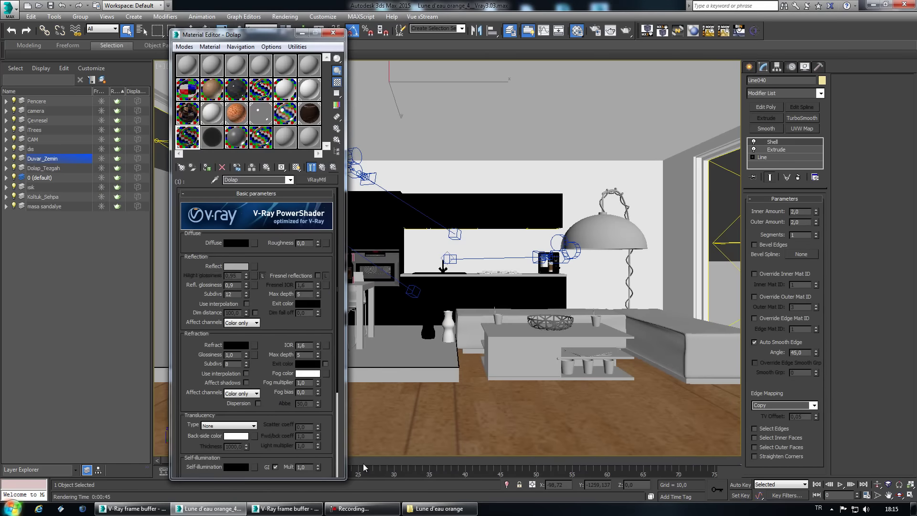
left_click(235, 266)
left_click_drag(332, 109, 344, 109)
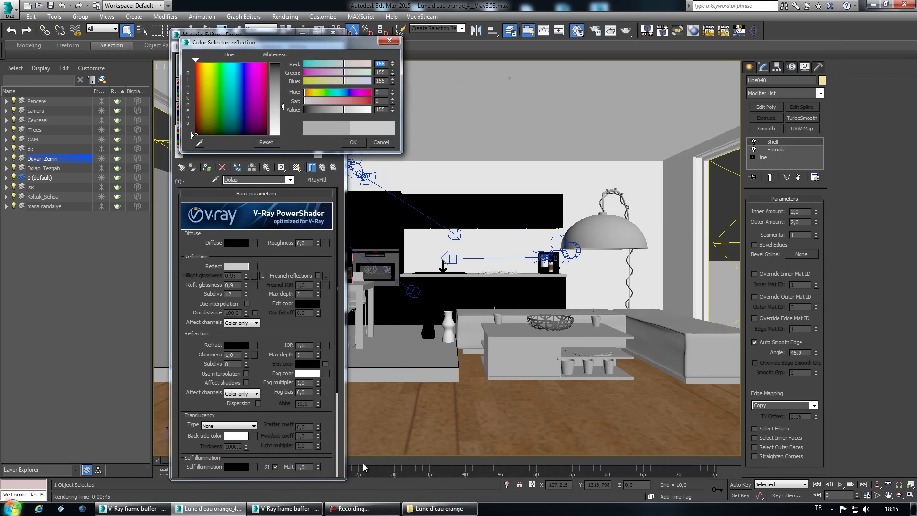
key("Return")
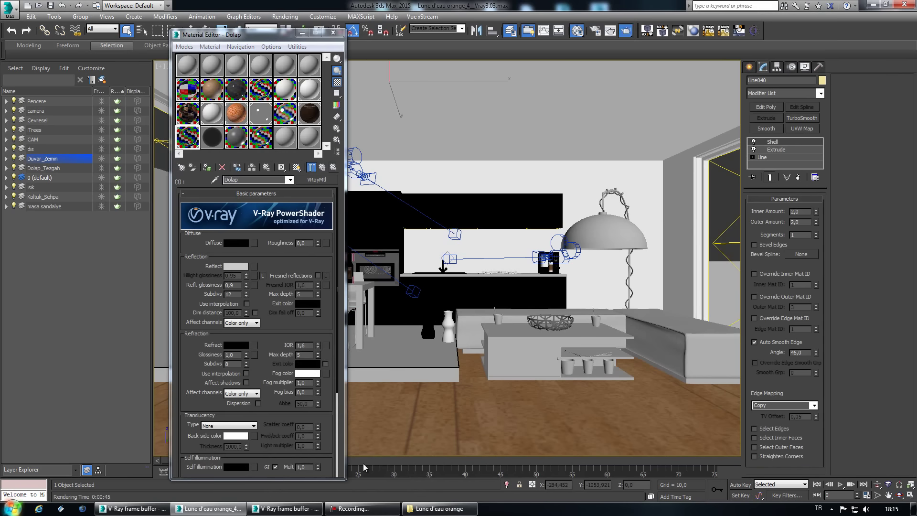
key("shift+q")
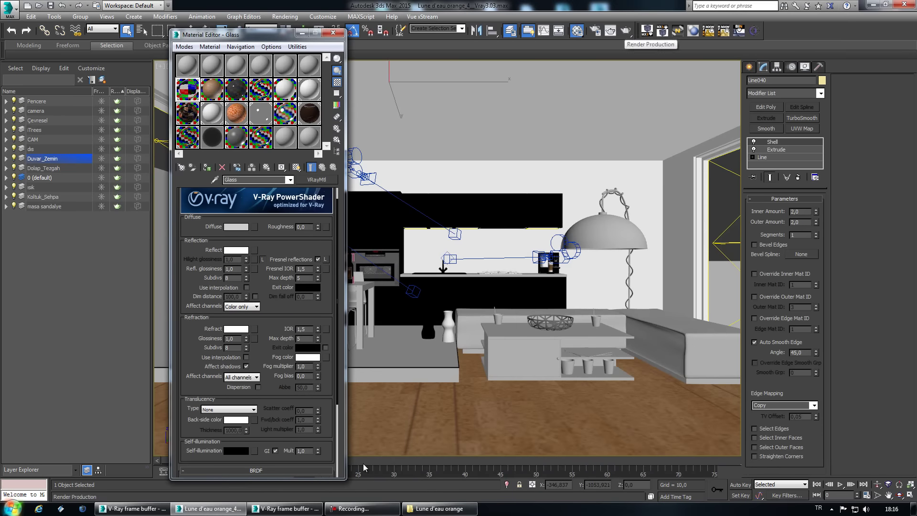
Change the V-Ray GI light cache Subdivs from 751 to 1000 and render the scene again.
key("F10")
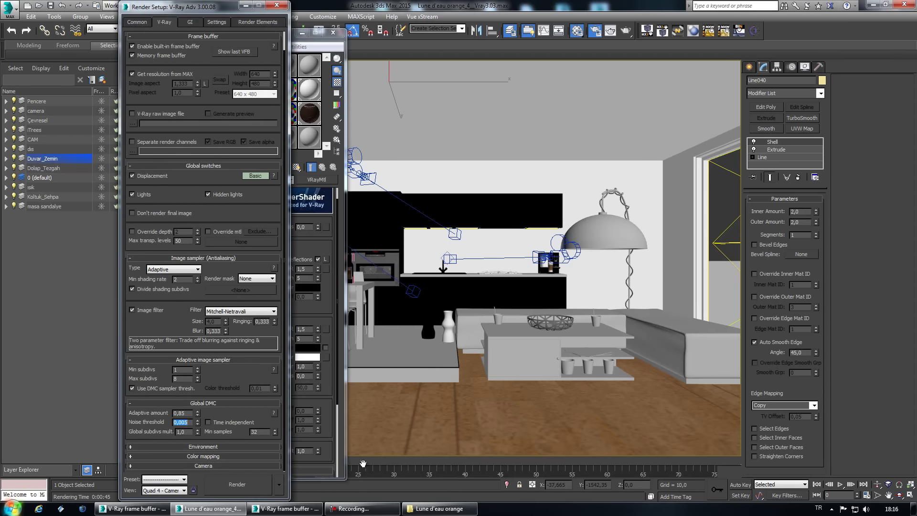
key("ctrl+Tab")
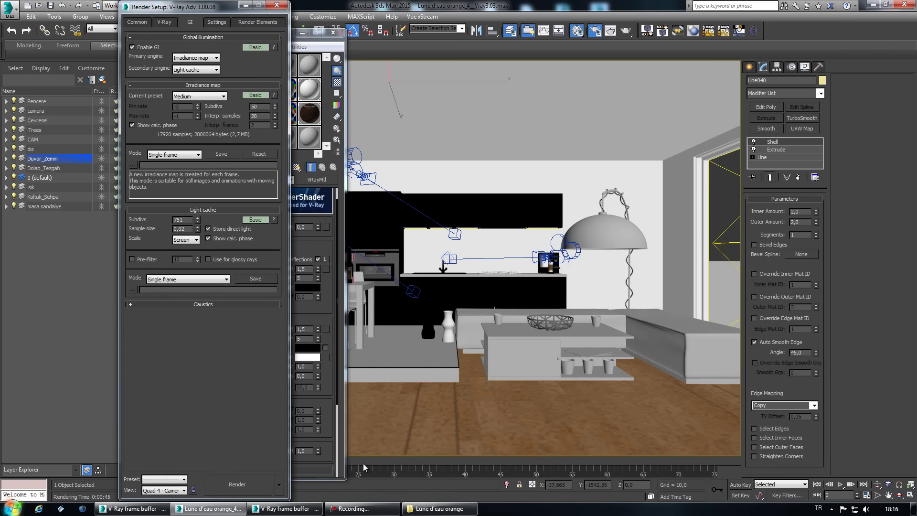
key("Tab")
type("1000")
key("Return")
key("shift+q")
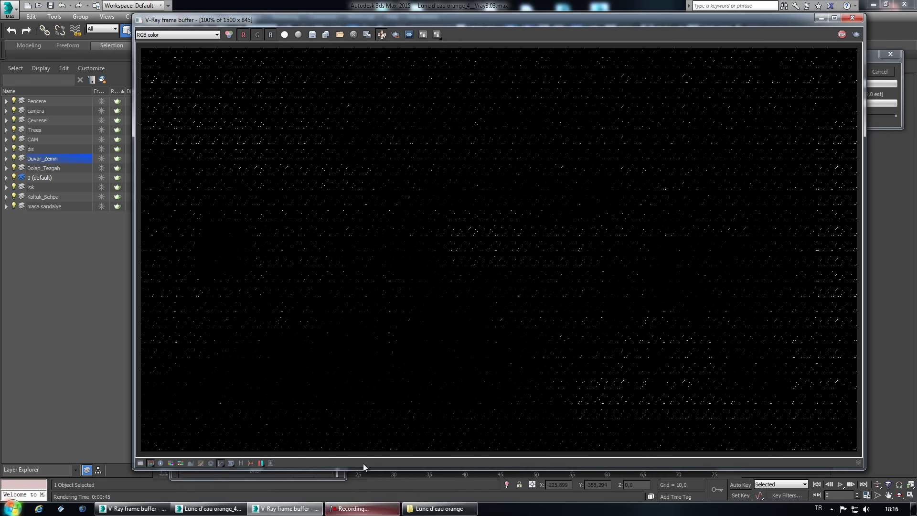
Watch the 1500 x 845 Camera007 render fill in the V-Ray frame buffer.
left_click(363, 509)
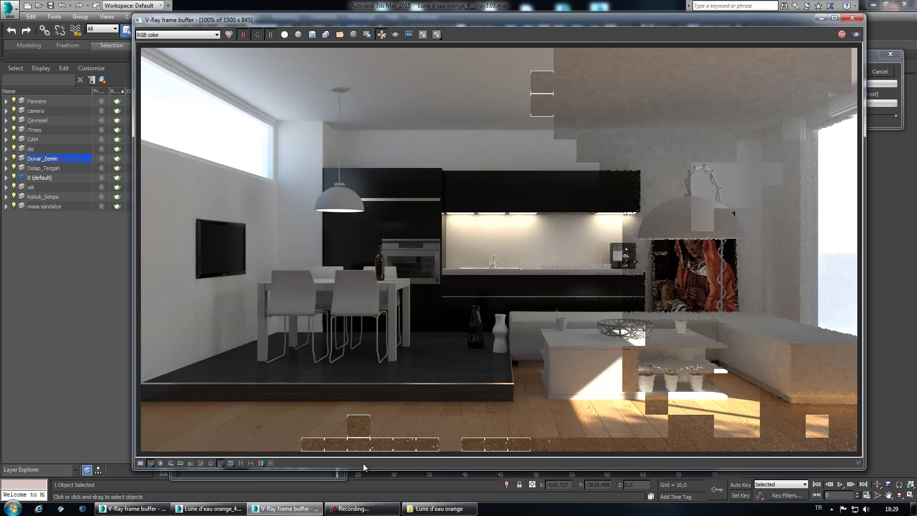
left_click(363, 508)
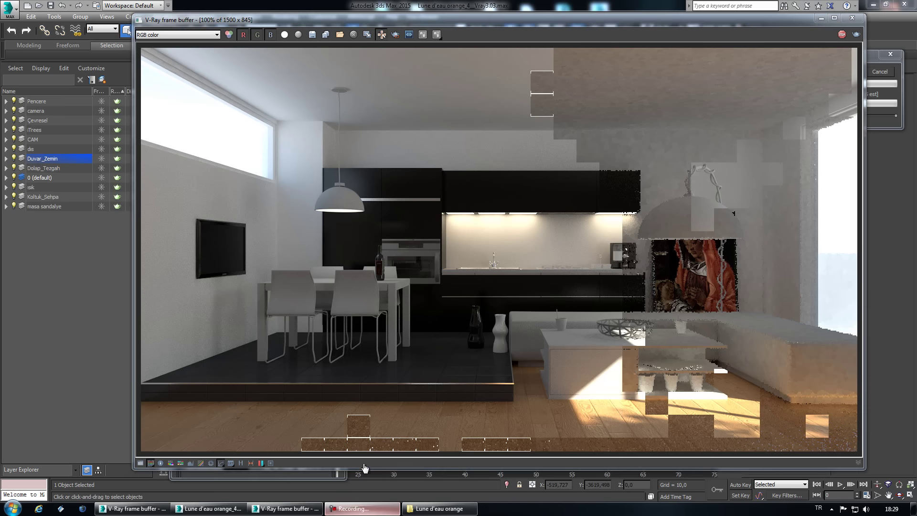